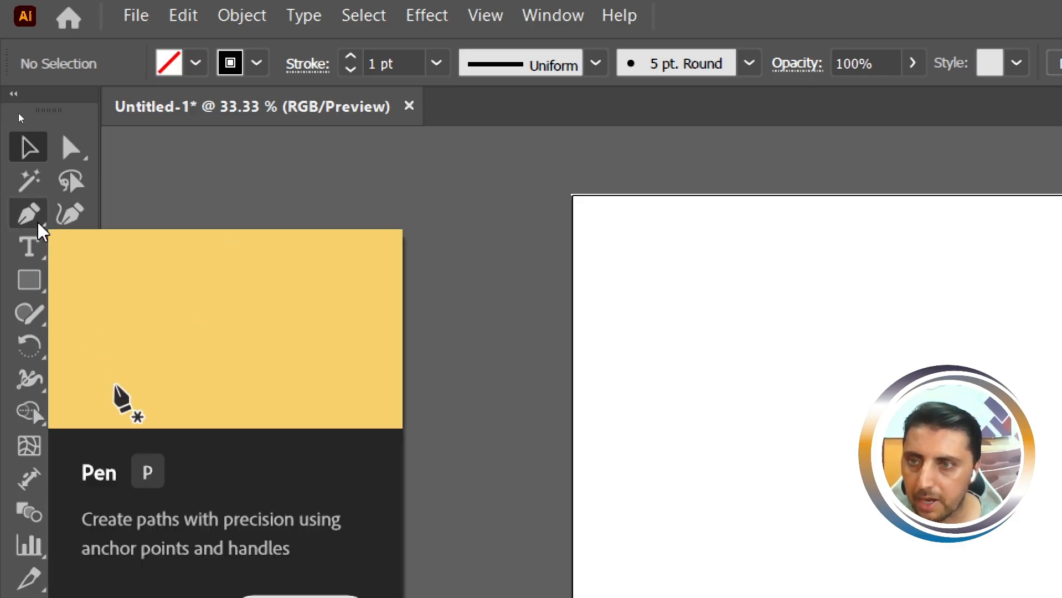
left_click(40, 230)
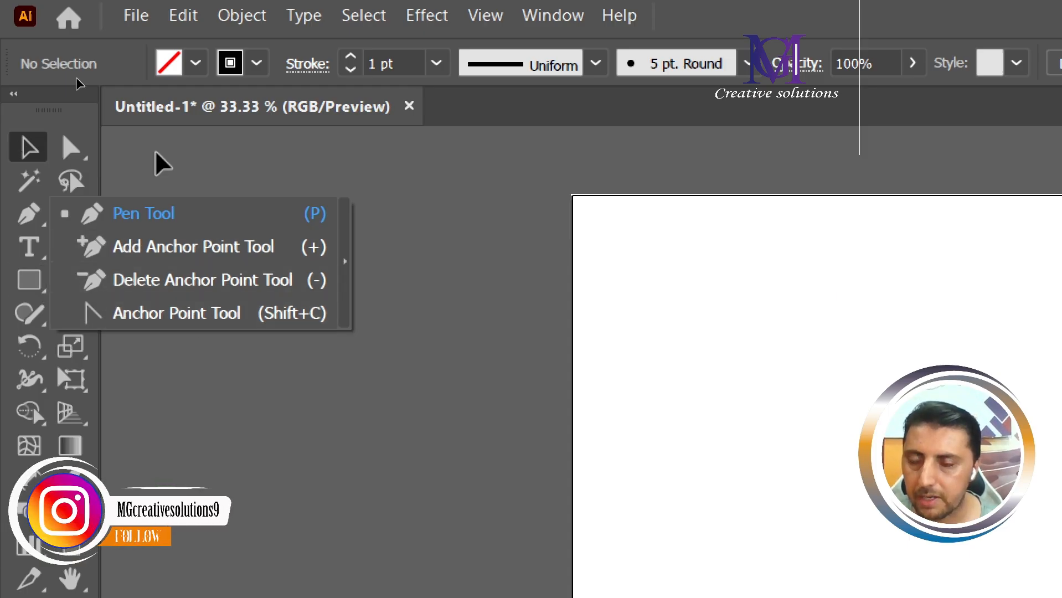
left_click(35, 320)
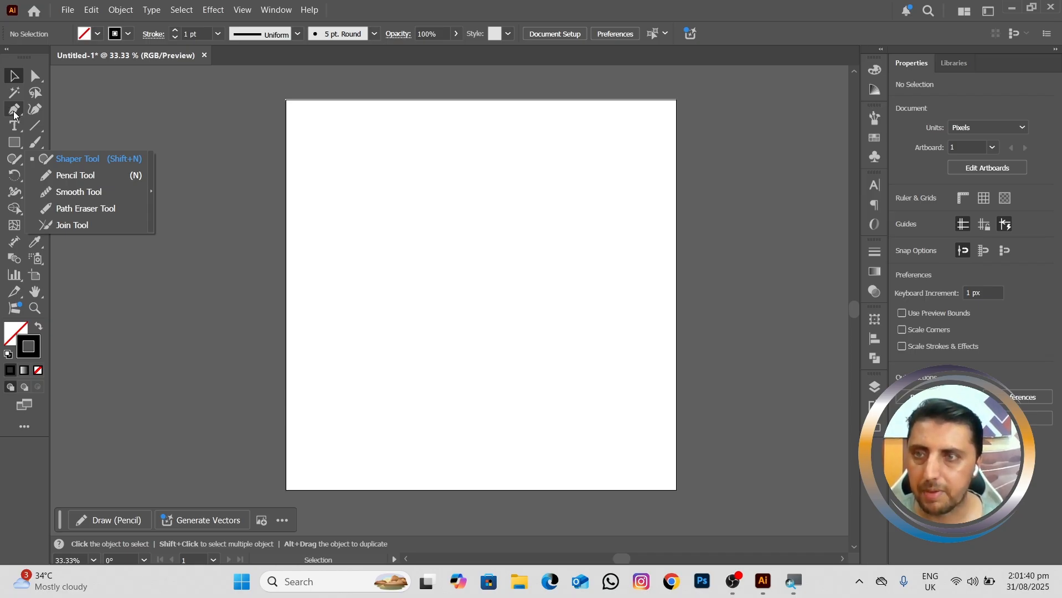
Step: Draw a closed curved swoosh about 498 px wide and 358 px high with the Pen tool, with a sharp upper-right tip
left_click(14, 111)
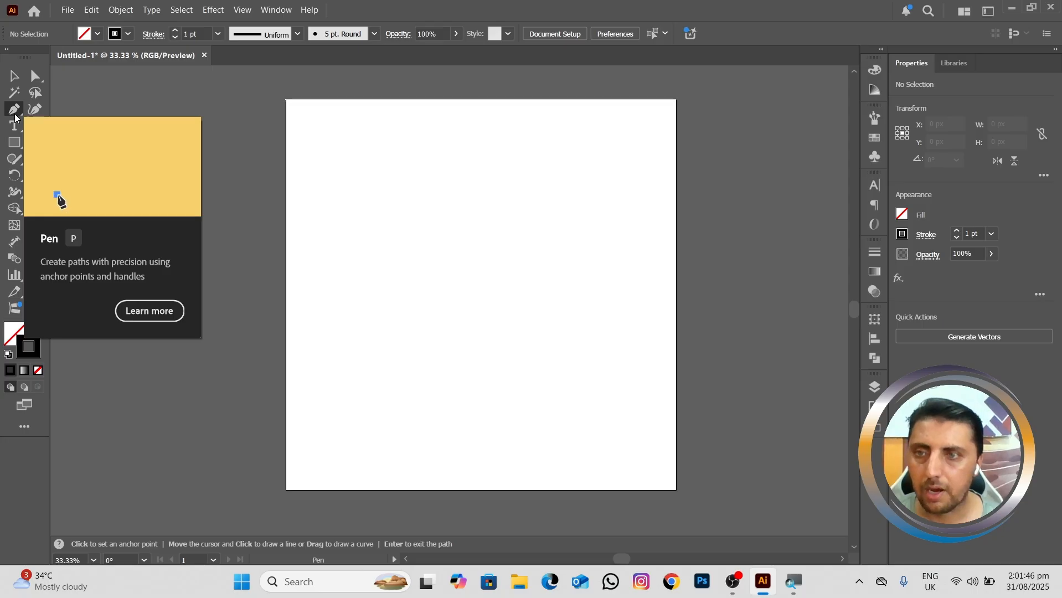
left_click(385, 256)
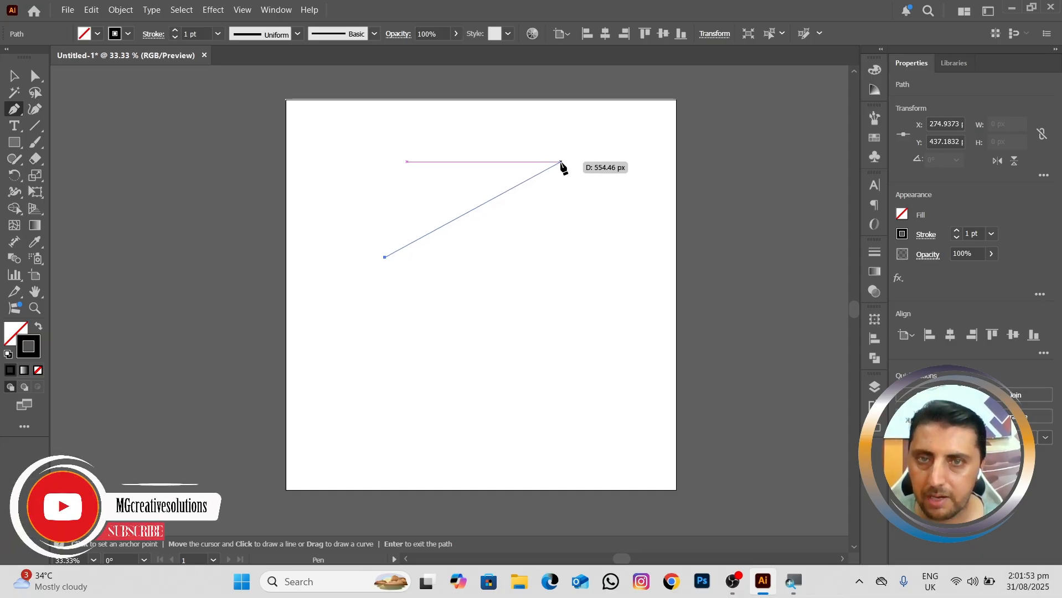
left_click_drag(561, 162, 782, 142)
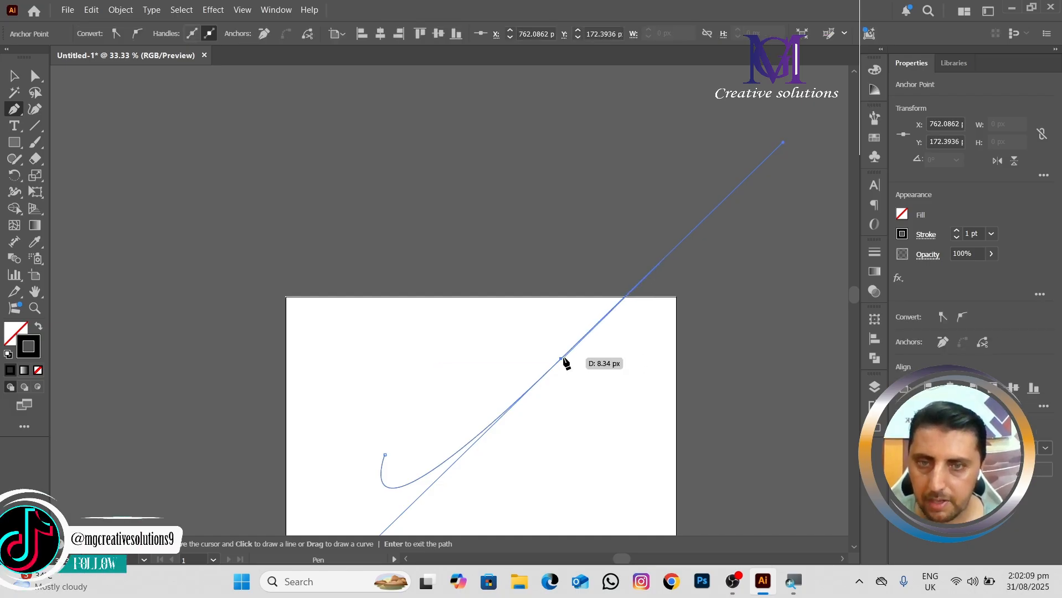
left_click(561, 359)
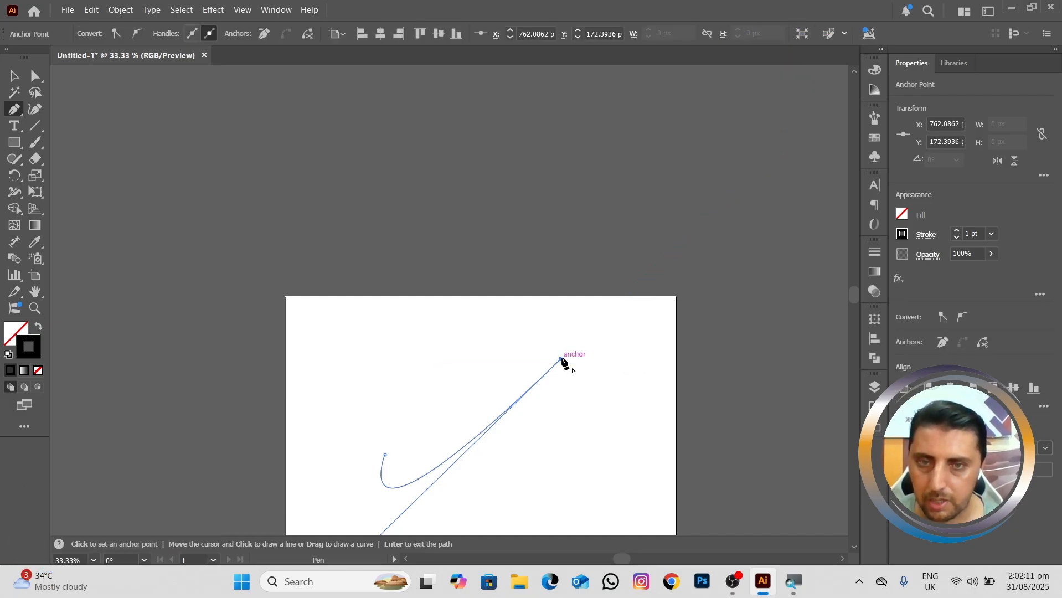
key("ctrl+0")
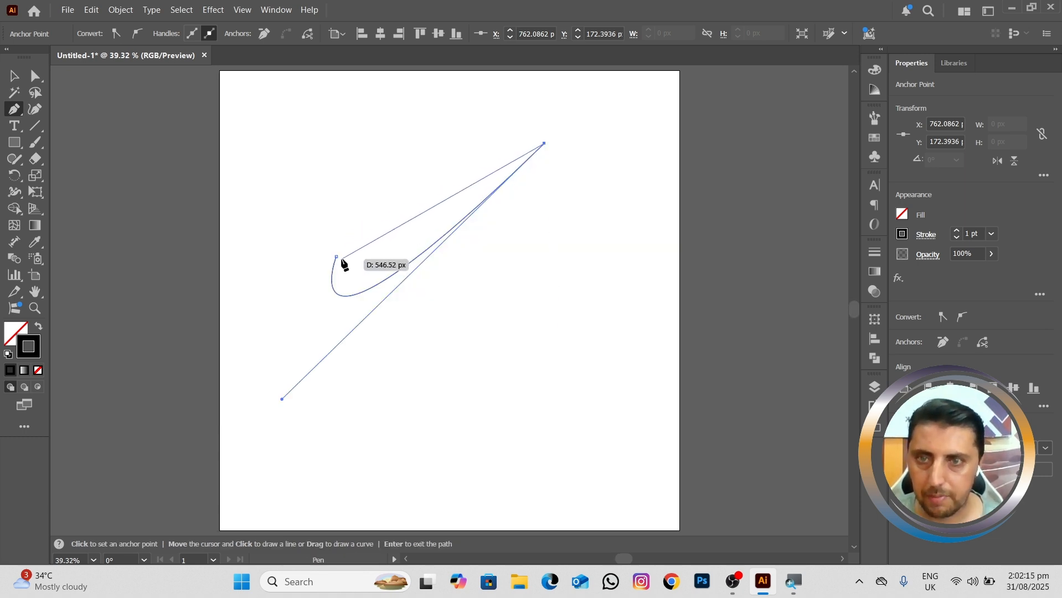
left_click_drag(336, 257, 319, 197)
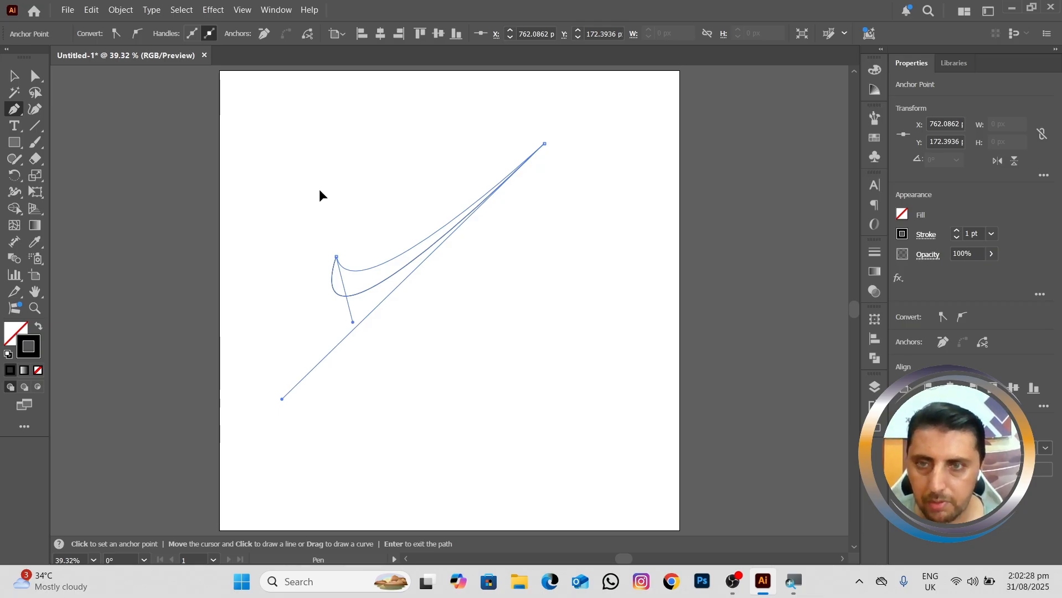
left_click_drag(319, 190, 320, 188)
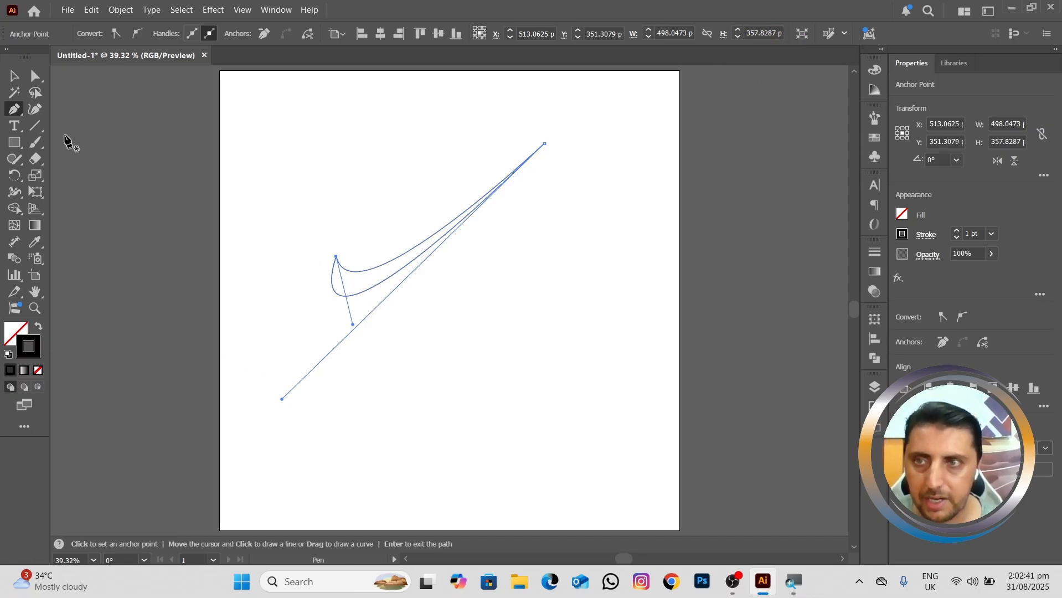
Step: Adjust the direction handles of the swoosh's two curves to bow both of them slightly further downward
left_click(37, 78)
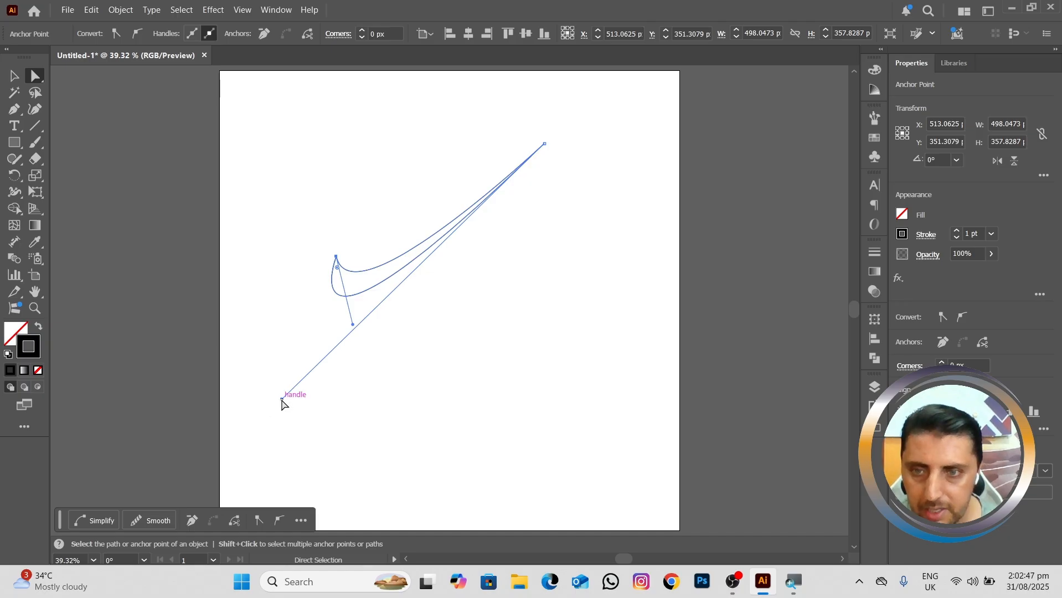
left_click_drag(281, 398, 280, 410)
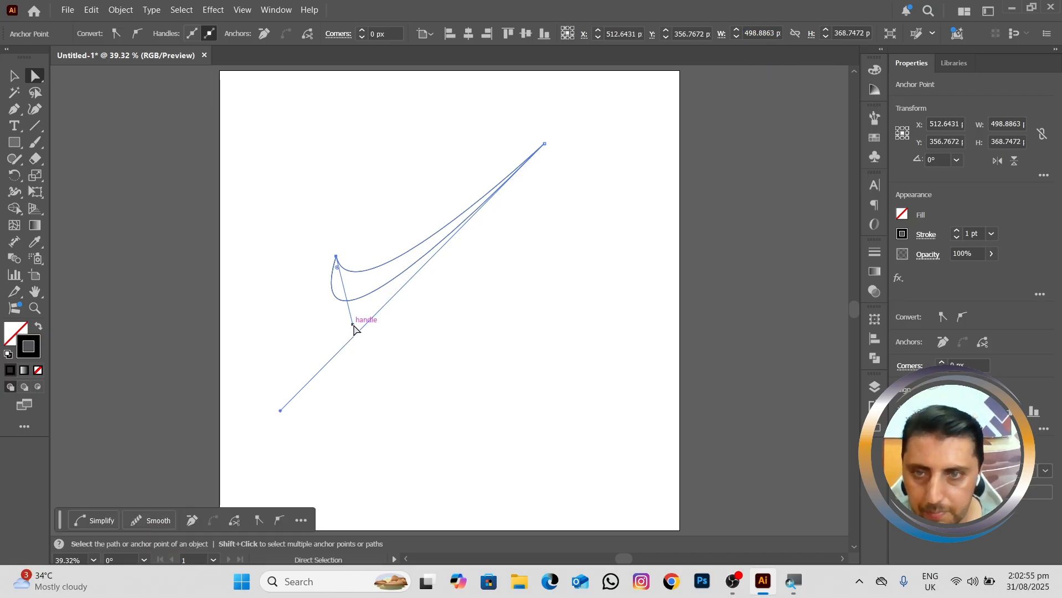
left_click_drag(353, 325, 355, 333)
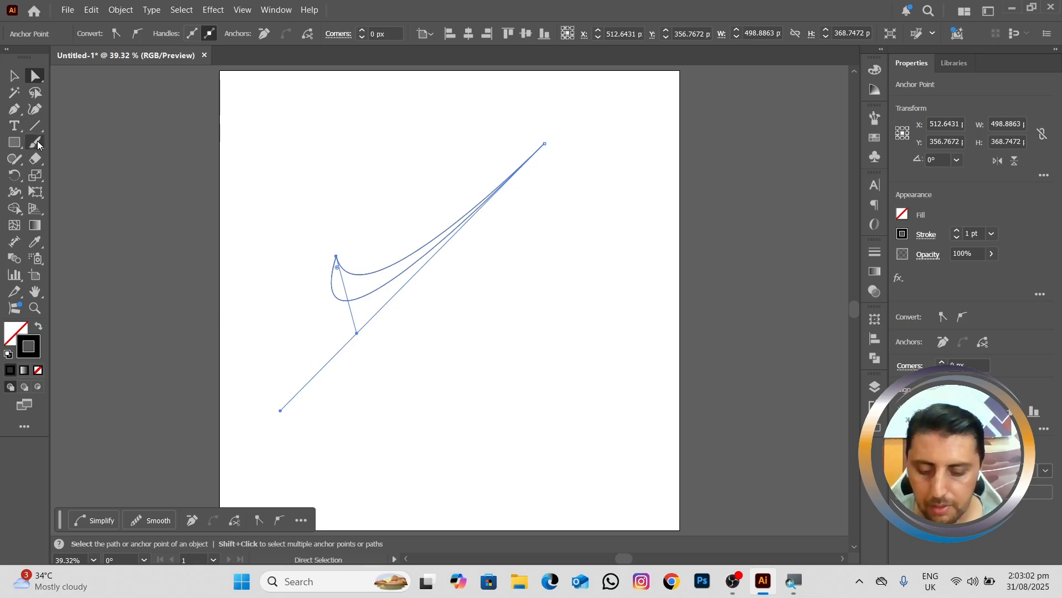
Step: Move the swoosh off the artboard onto the empty canvas to its left
key("v")
left_click_drag(376, 353, 436, 326)
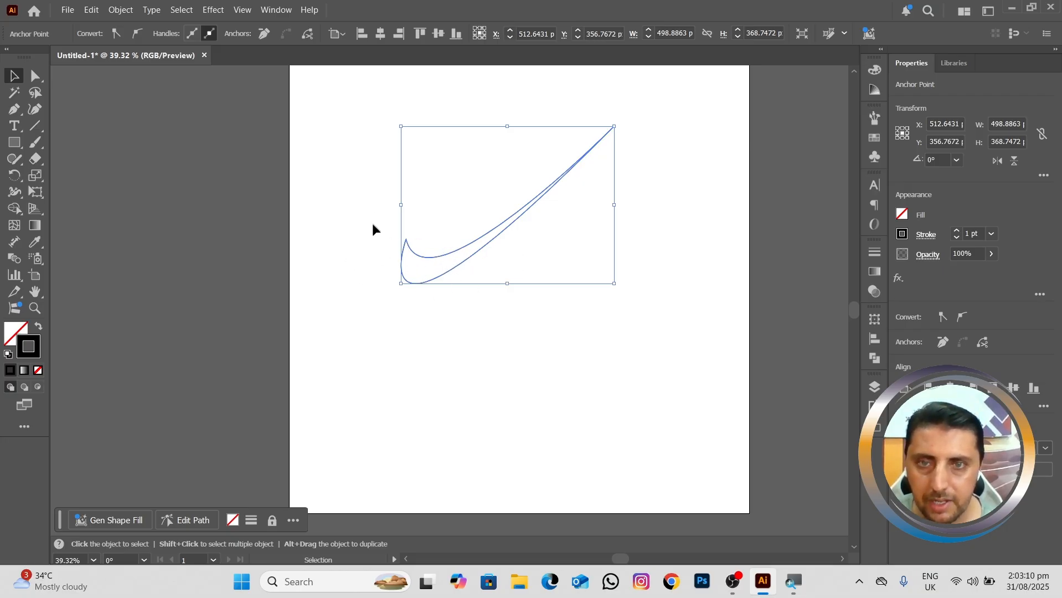
left_click_drag(431, 255, 100, 292)
key("space")
mouse_move(450, 263)
left_mouse_down()
mouse_move(448, 275)
mouse_move(454, 247)
left_mouse_up()
key("ctrl+minus")
left_click(431, 260)
key("space")
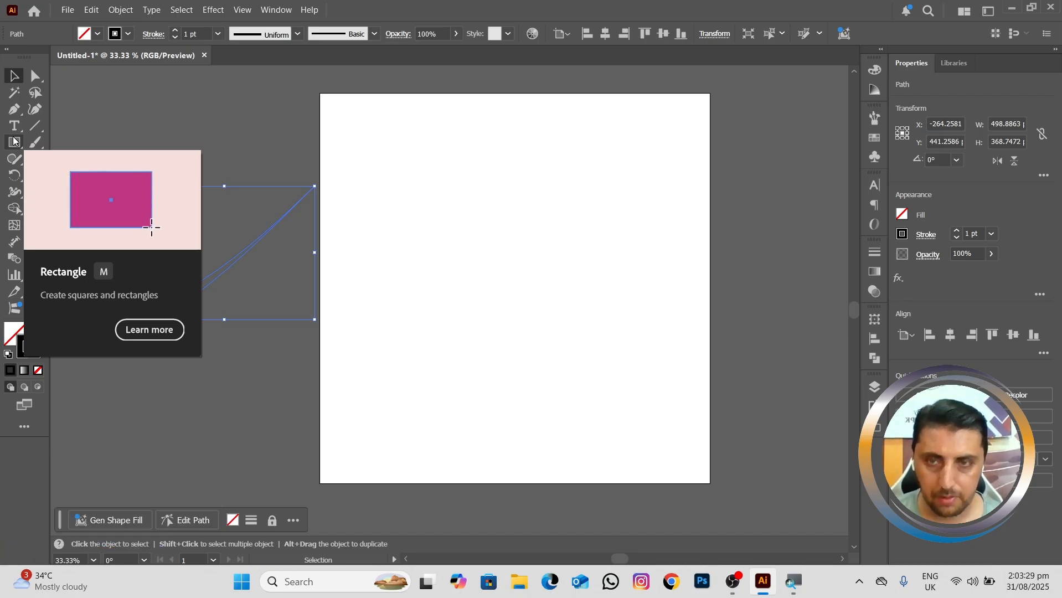
Step: Show the rulers and place a vertical guide at the artboard's centre, X 540 px
key("ctrl+r")
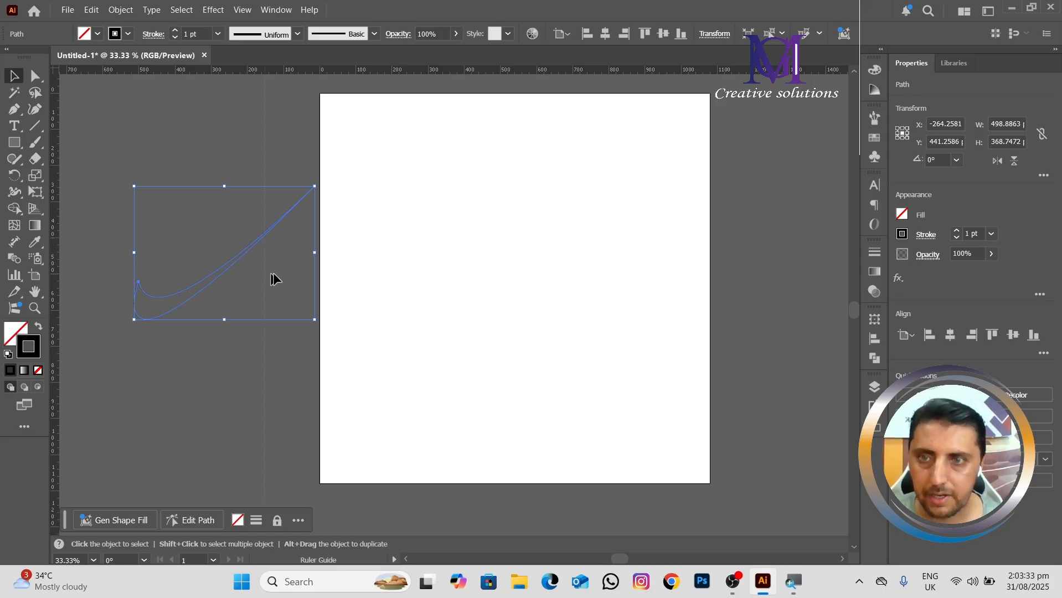
left_click_drag(270, 273, 512, 272)
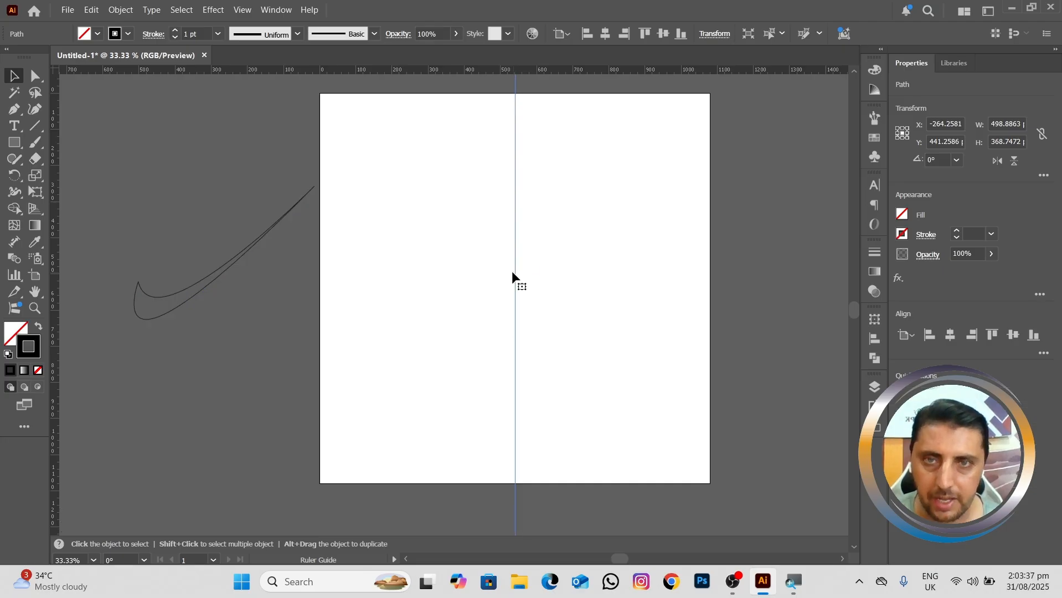
Step: Draw the left half of a heart with the Pen tool, starting and ending on the guide, and remove the bottom anchor's outgoing handle
left_click(14, 111)
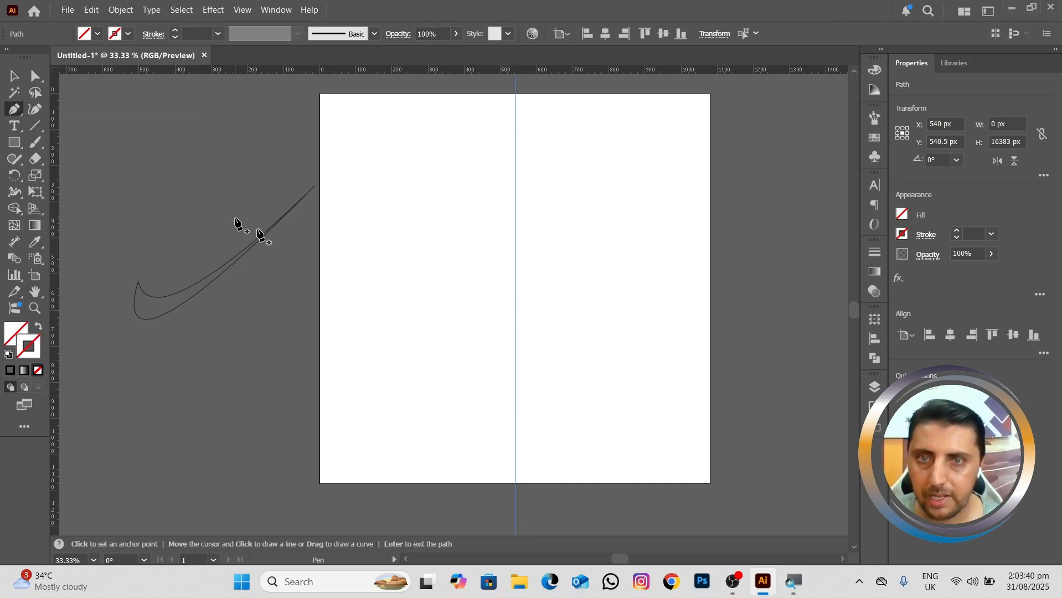
left_click(515, 231)
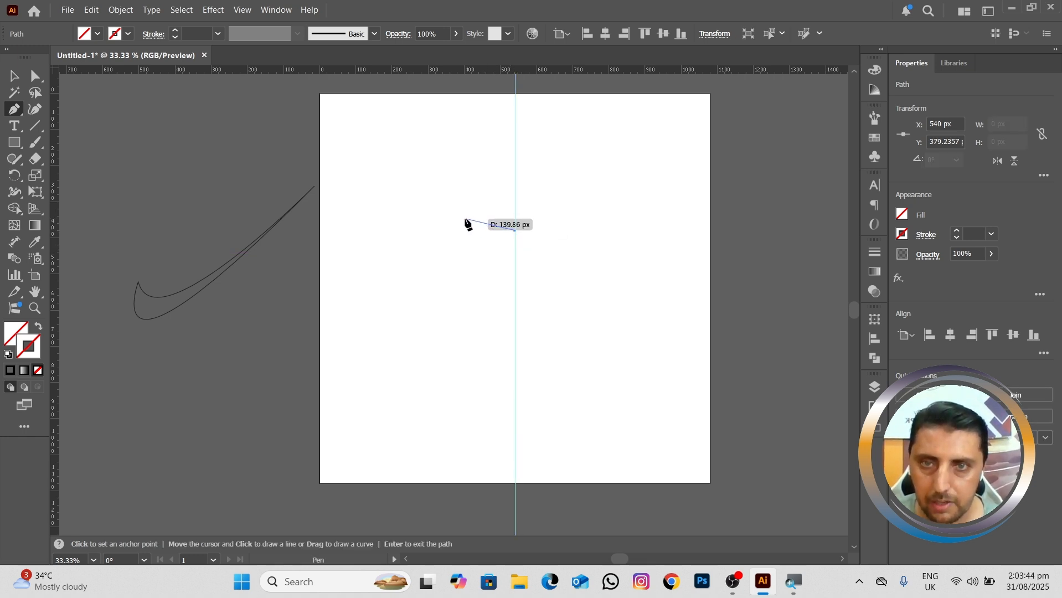
left_click_drag(464, 220, 432, 244)
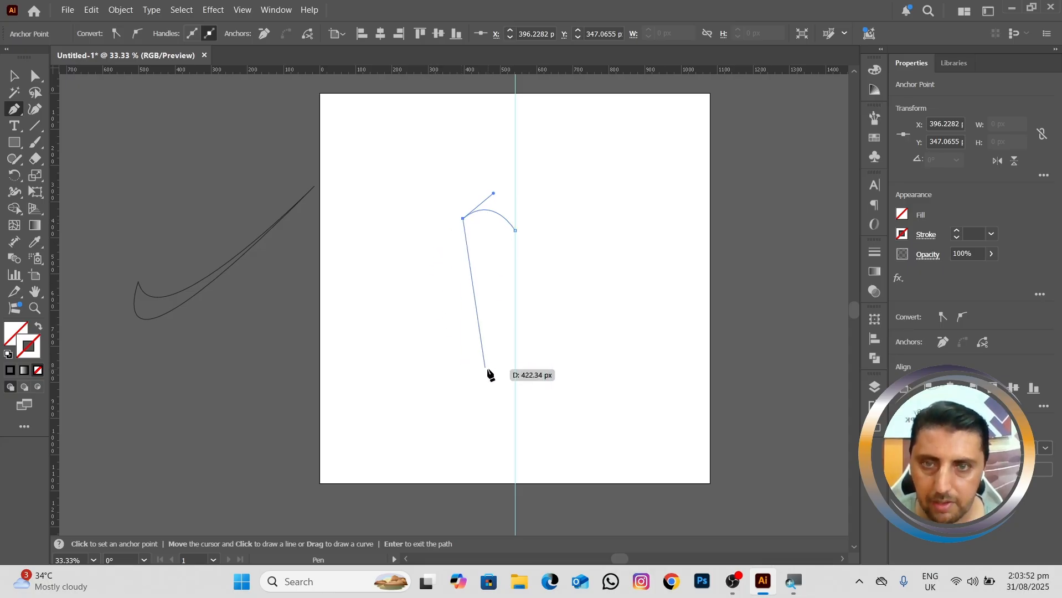
left_click_drag(514, 355, 631, 472)
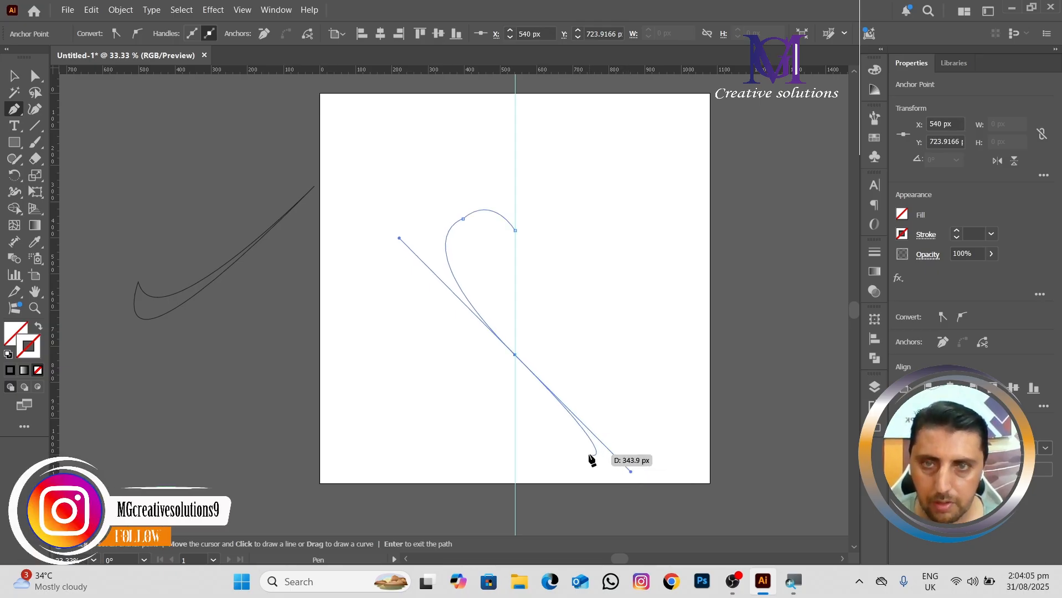
left_click(515, 355)
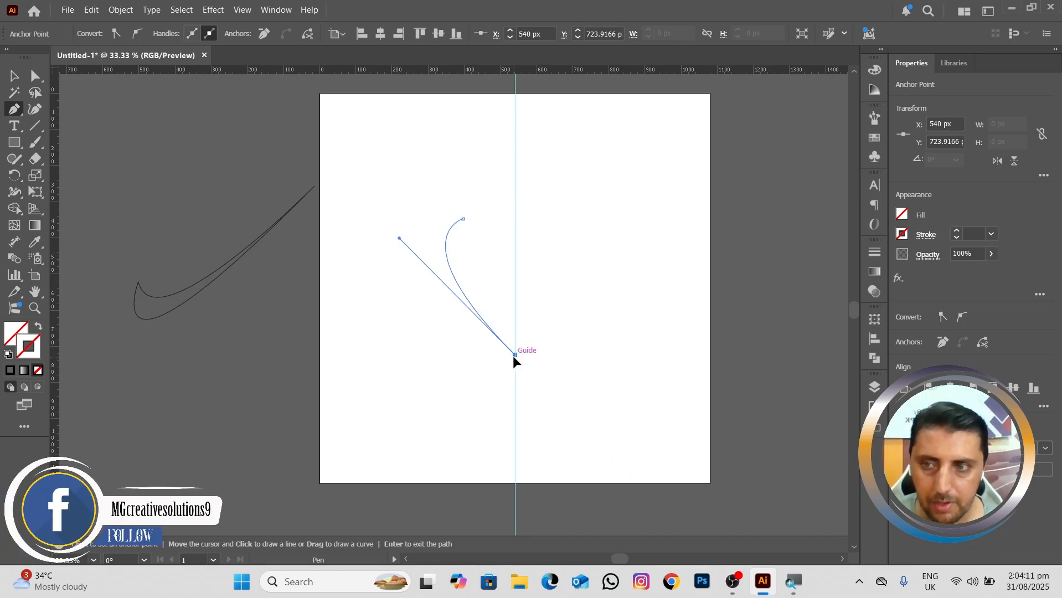
Step: Set the half heart's stroke colour to near-black 070303
double_click(31, 349)
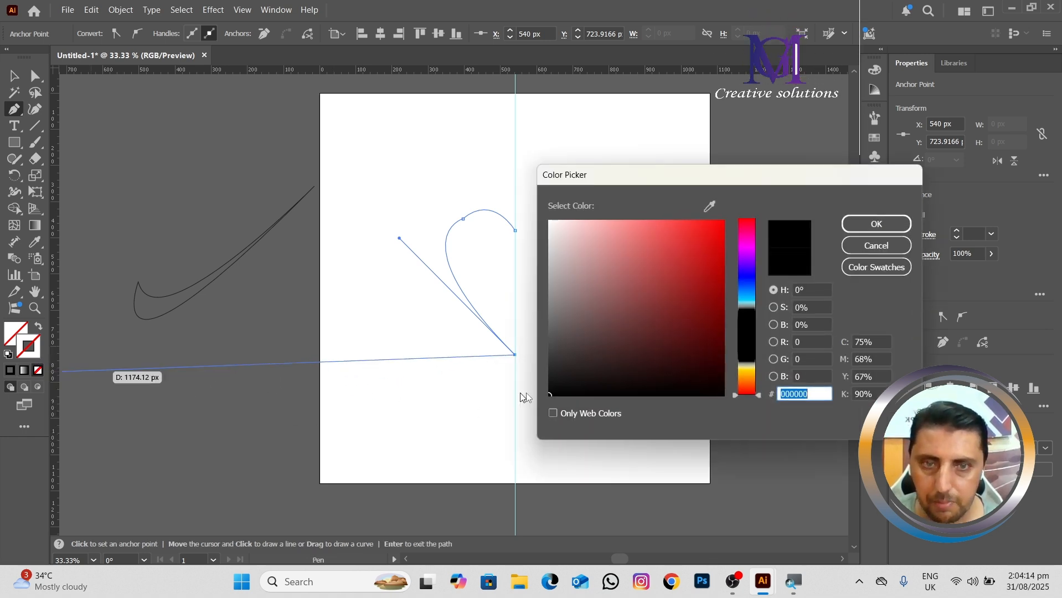
left_click(655, 390)
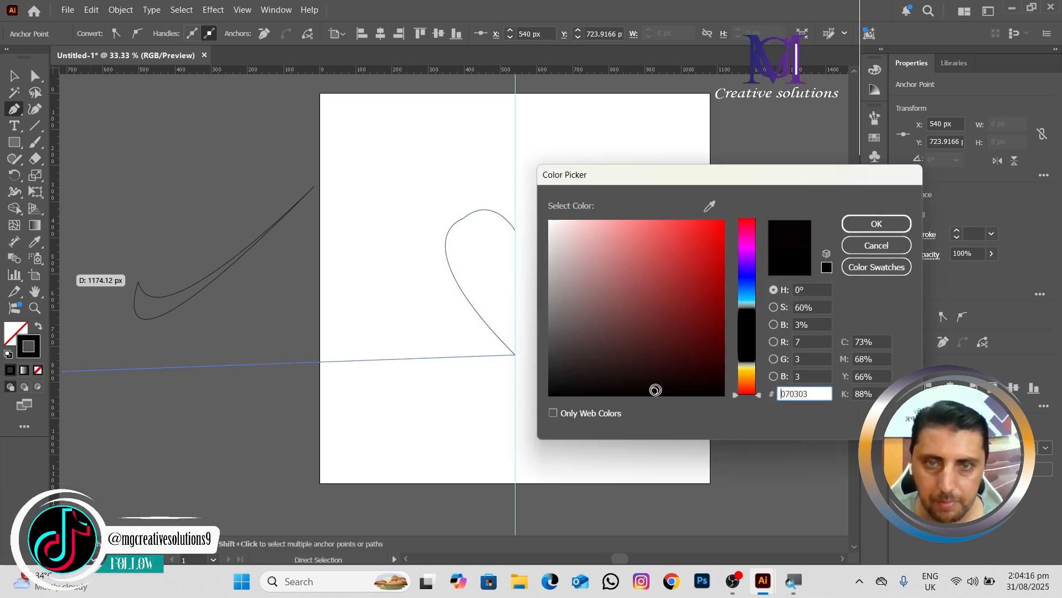
left_click(876, 224)
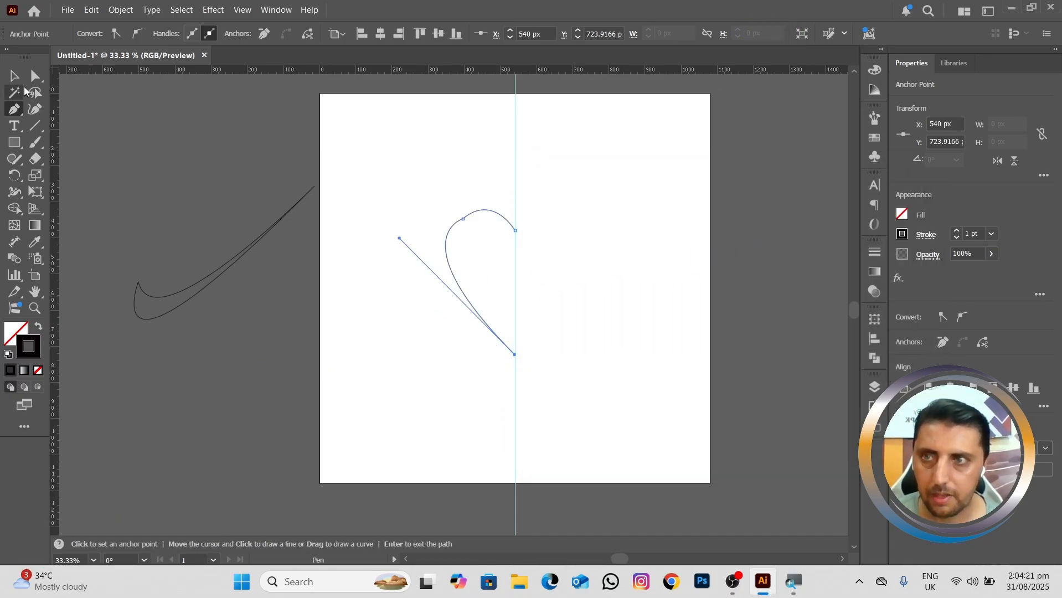
Step: Raise the half heart's upper-left anchor to about Y 336 px and adjust its handle to round the top lobe smoothly
left_click(35, 76)
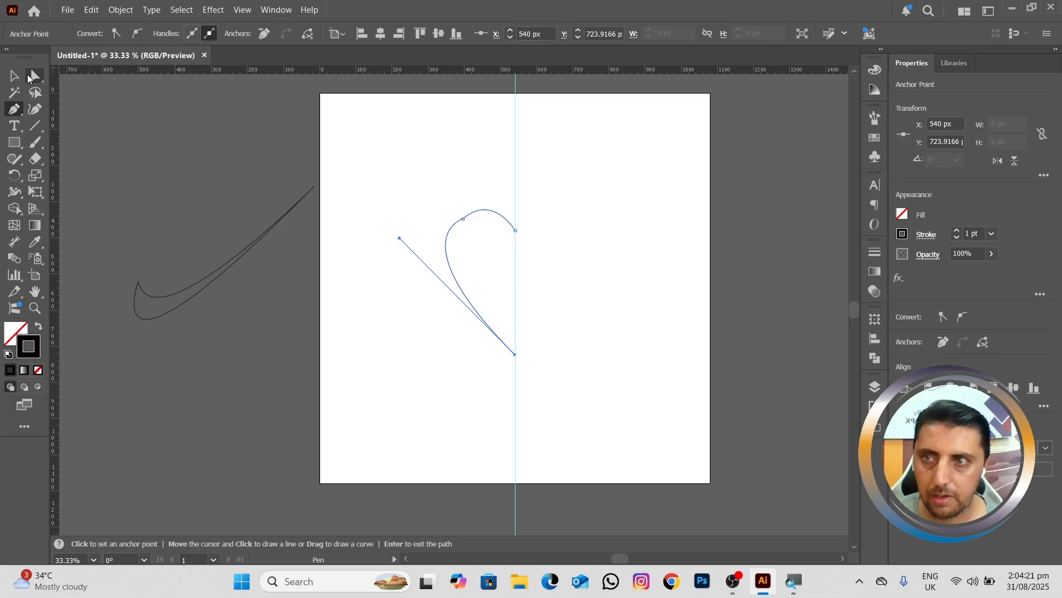
left_click(464, 220)
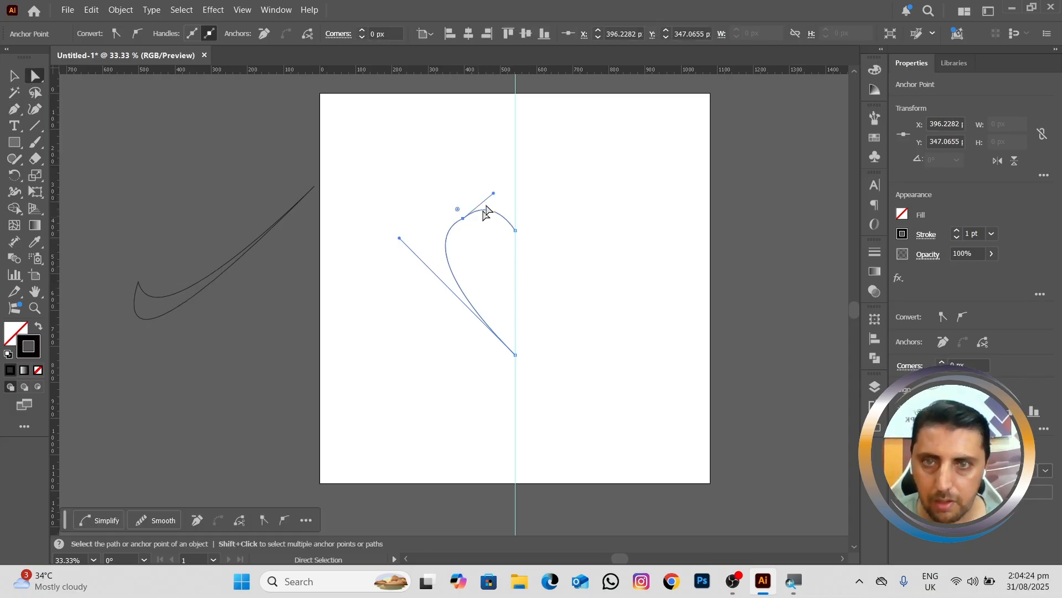
left_click_drag(494, 194, 444, 215)
scroll(498, 210, "up", 1)
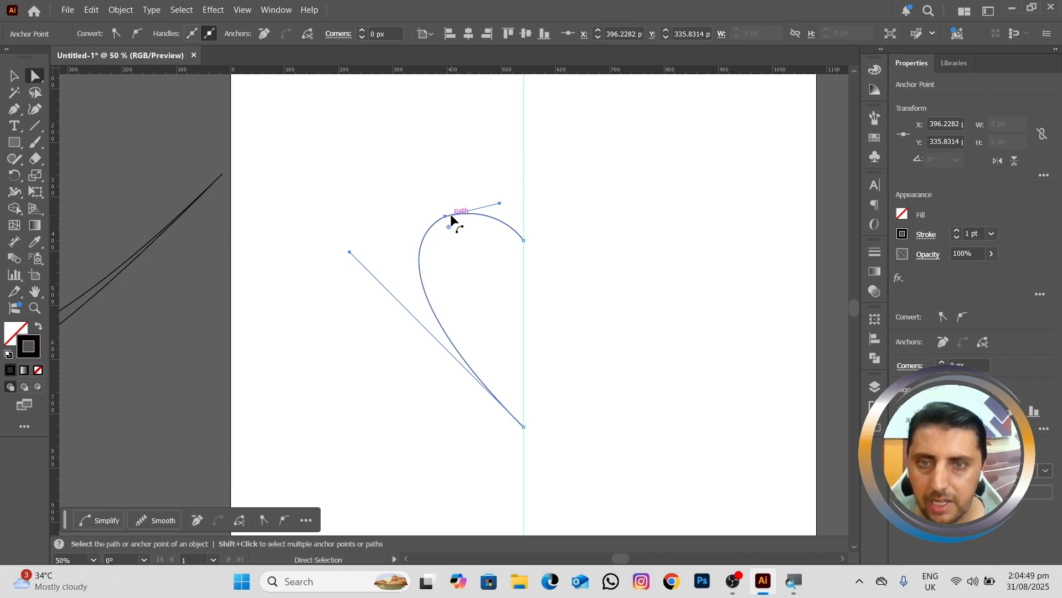
scroll(449, 213, "down", 1)
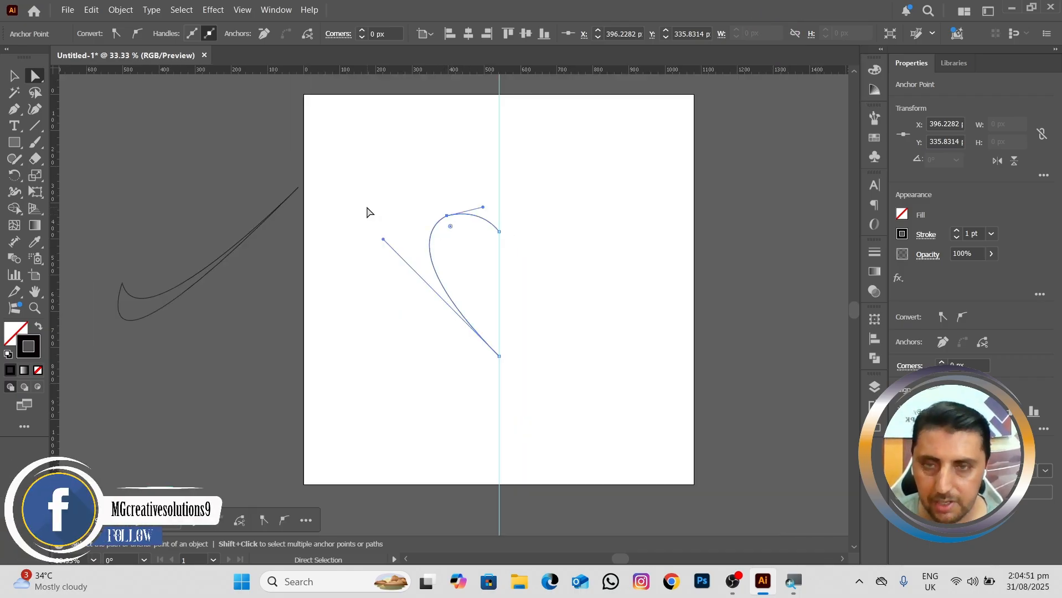
key("v")
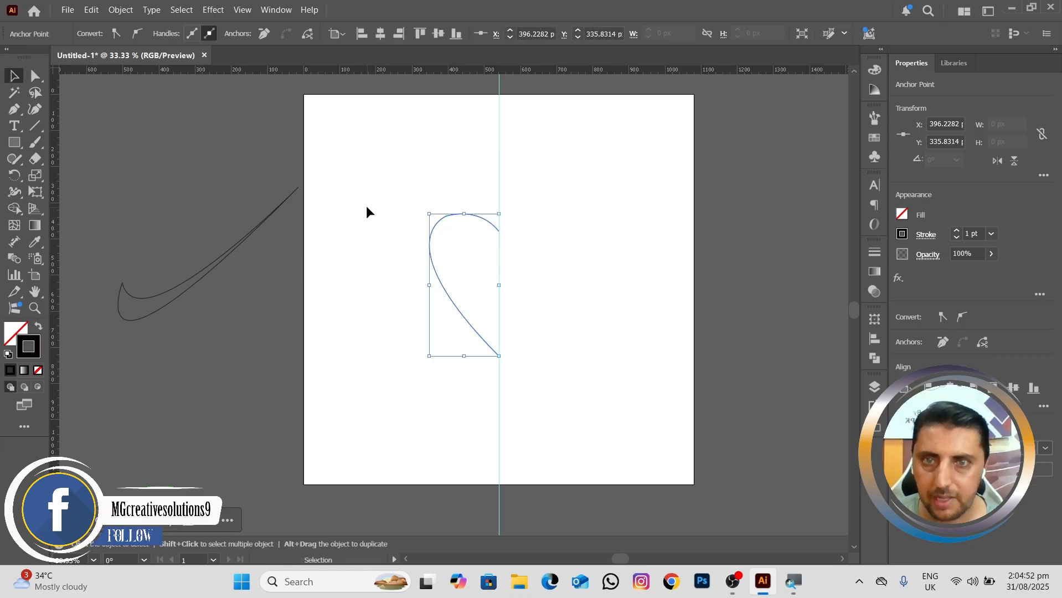
right_click(449, 302)
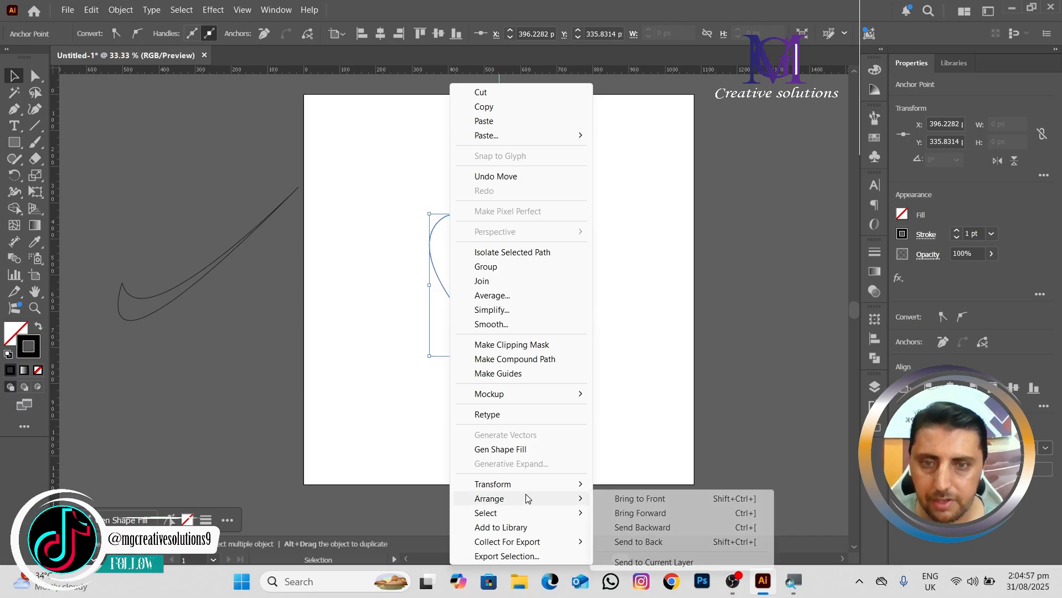
mouse_move(536, 485)
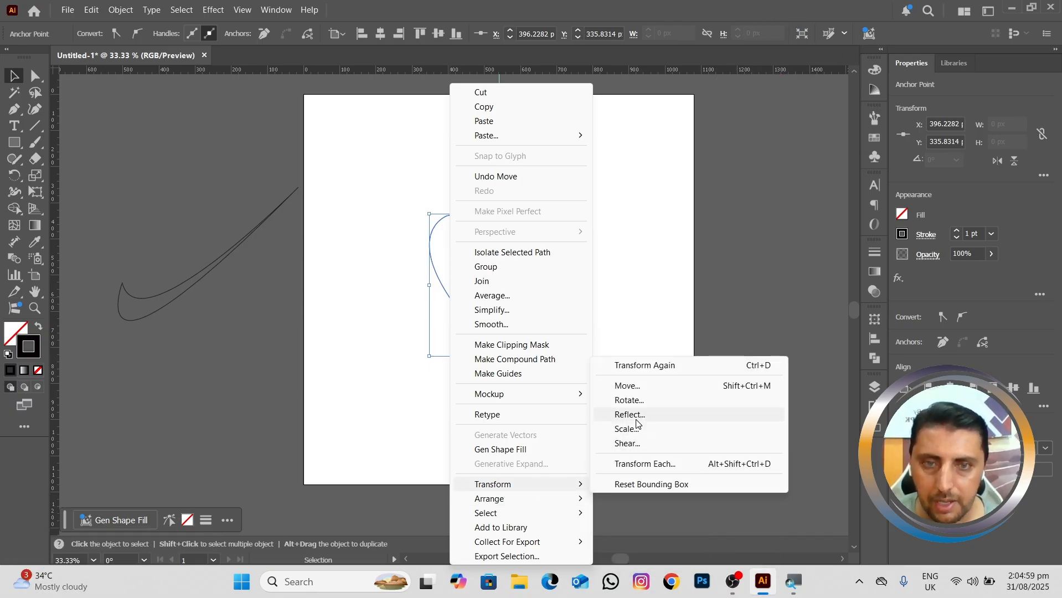
left_click(631, 415)
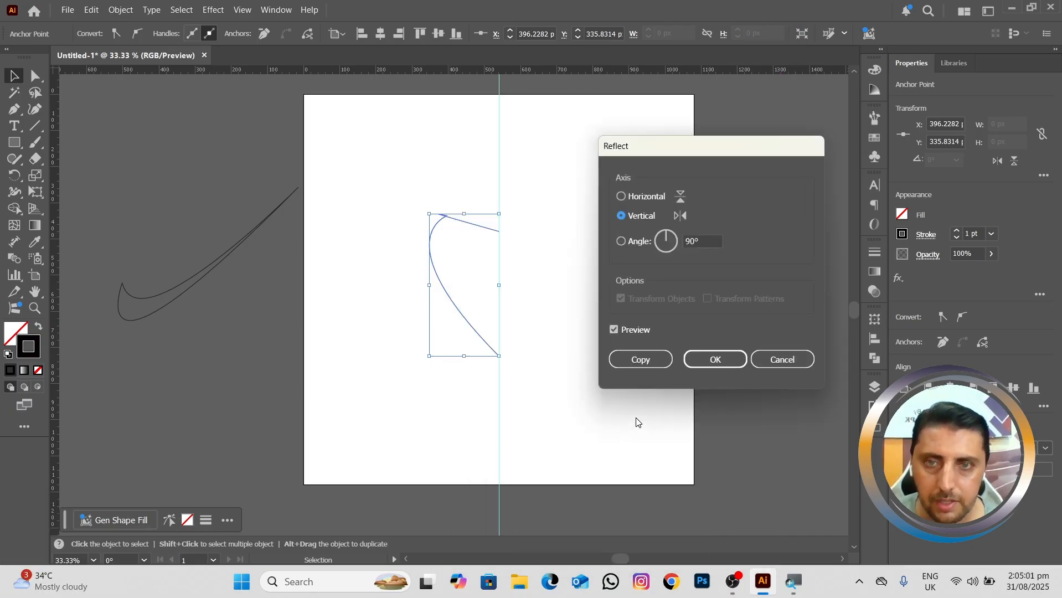
left_click(784, 360)
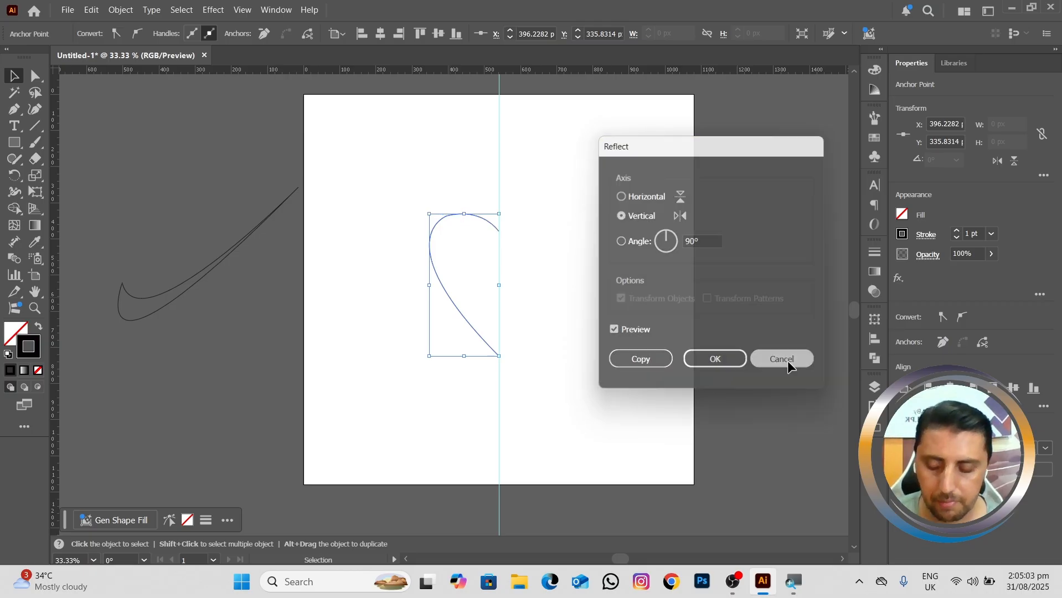
key("a")
key("v")
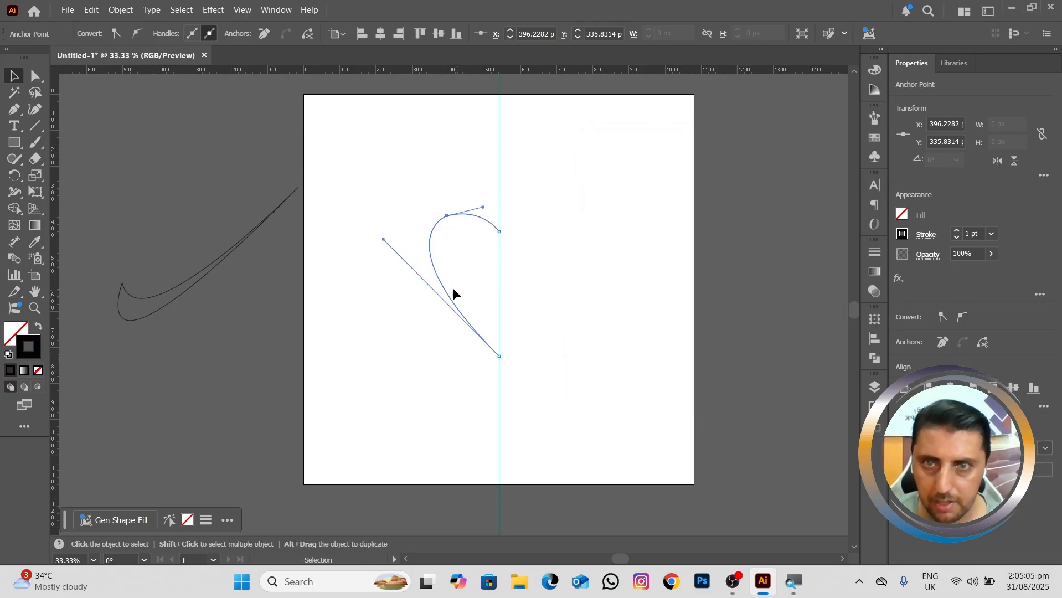
left_click(363, 200)
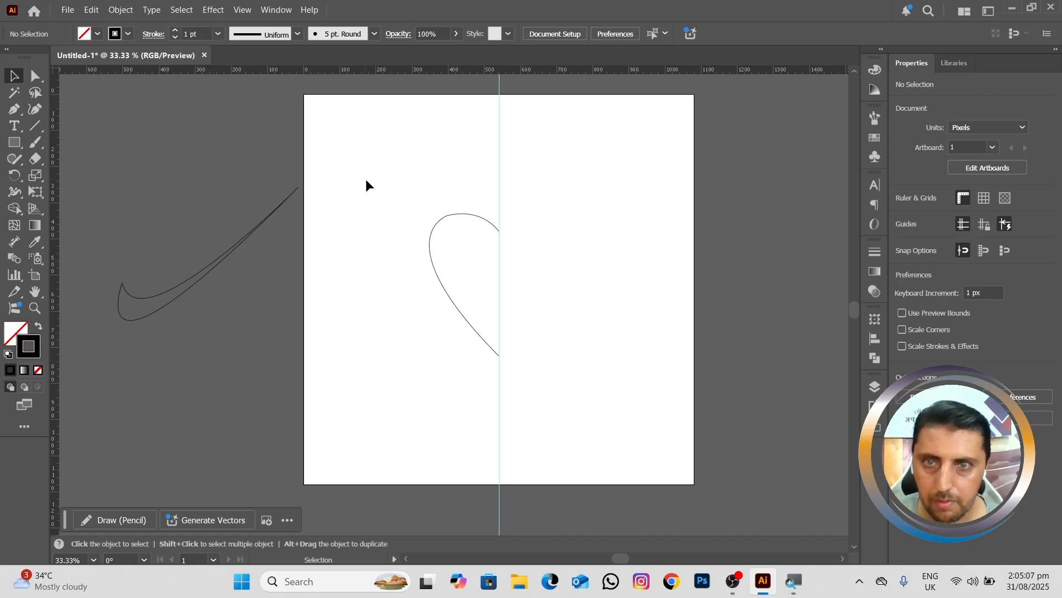
Step: Reflect a copy of the half heart across the vertical axis and move it beside the original to complete the heart at the guide
left_click_drag(382, 198, 461, 351)
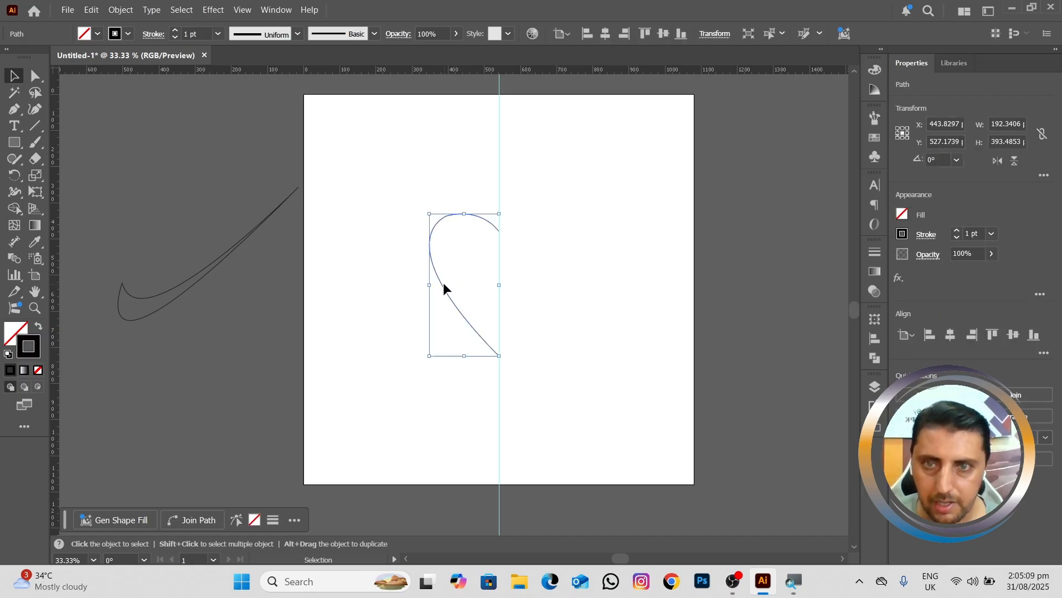
right_click(442, 284)
mouse_move(504, 485)
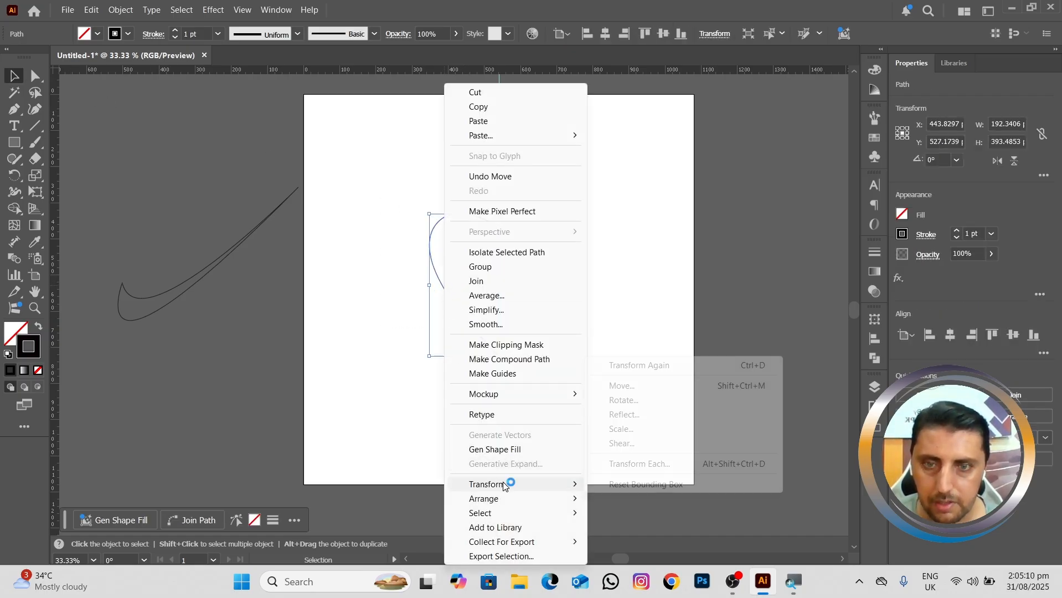
left_click(646, 416)
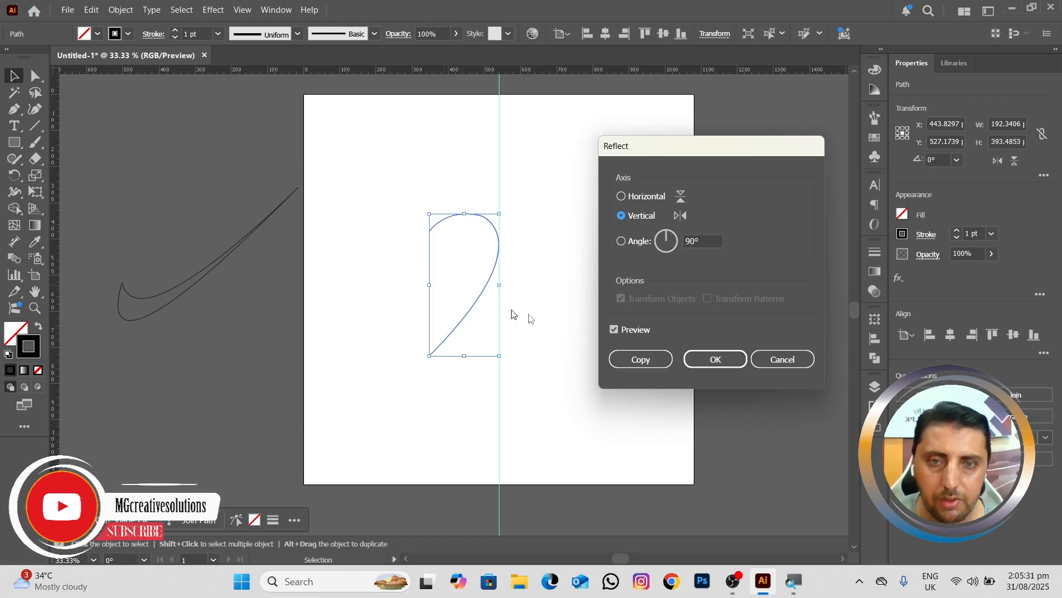
left_click(634, 363)
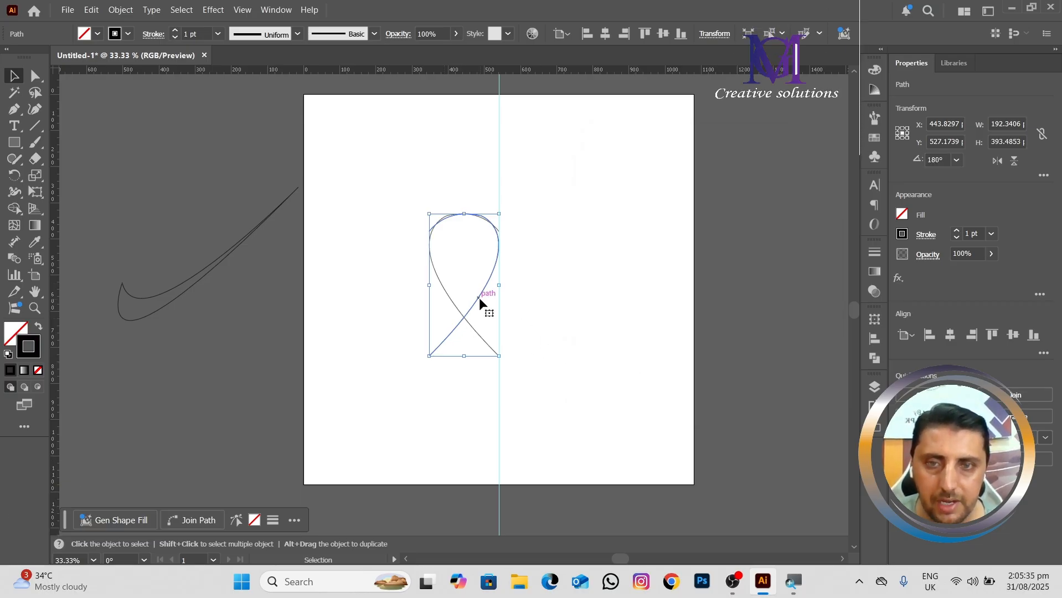
left_click_drag(479, 297, 548, 296)
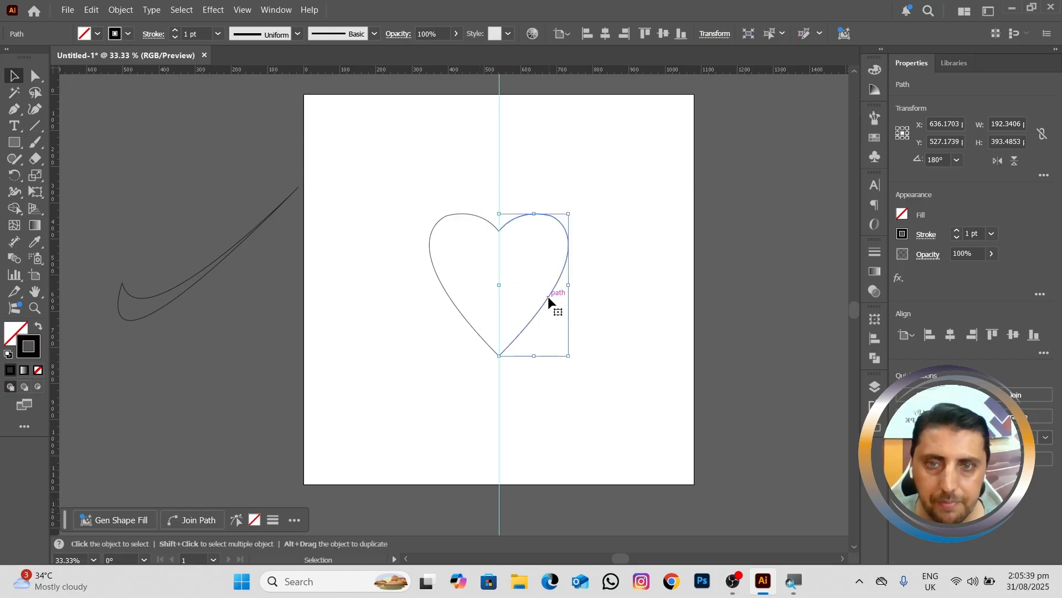
Step: Remove the vertical centre guide from the artboard
scroll(548, 296, "up", 1)
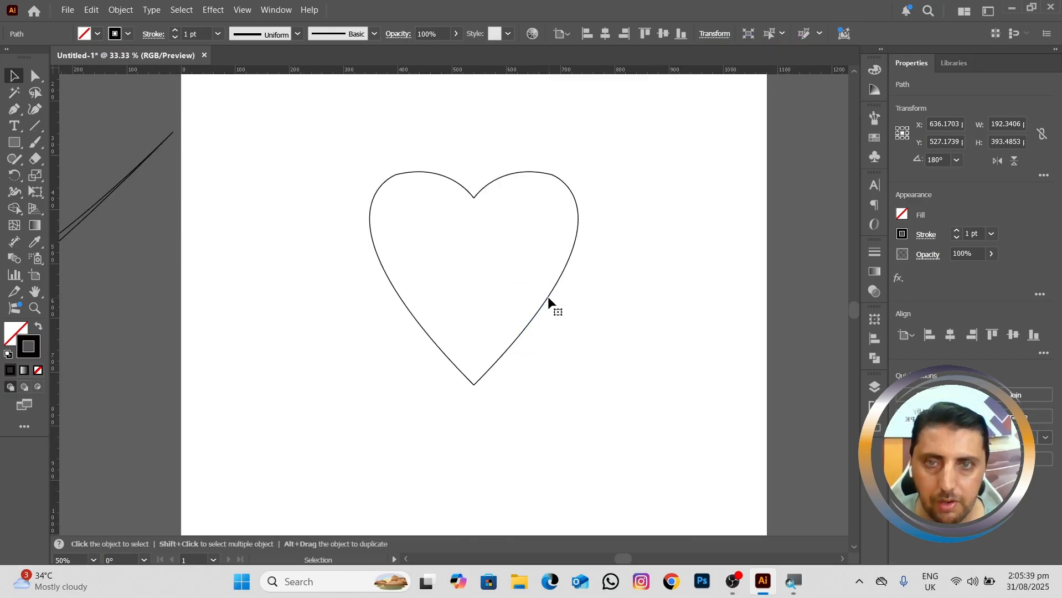
left_click(489, 125)
left_click(475, 127)
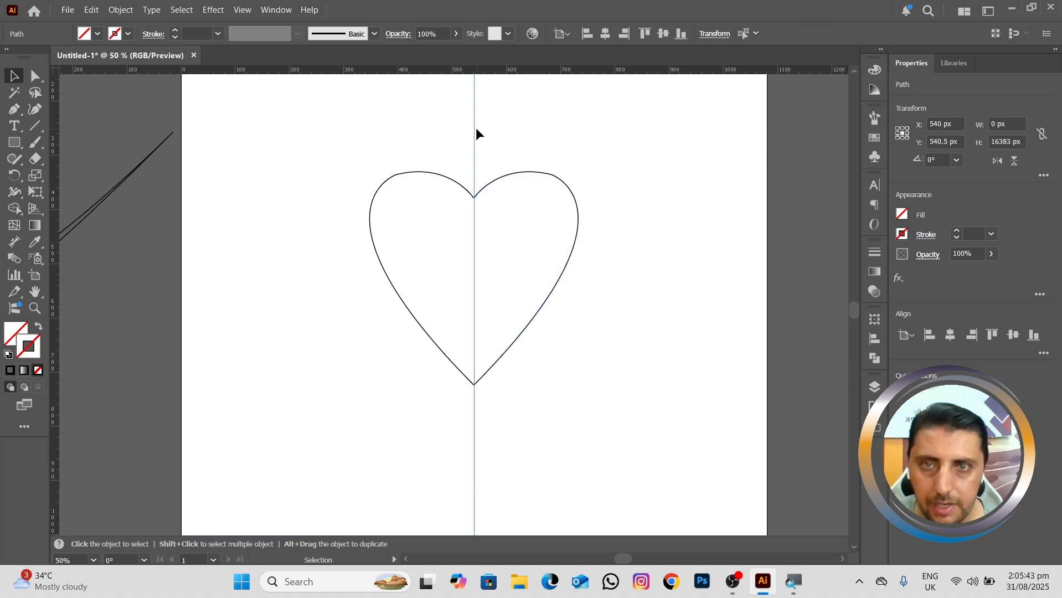
right_click(473, 127)
left_click(490, 139)
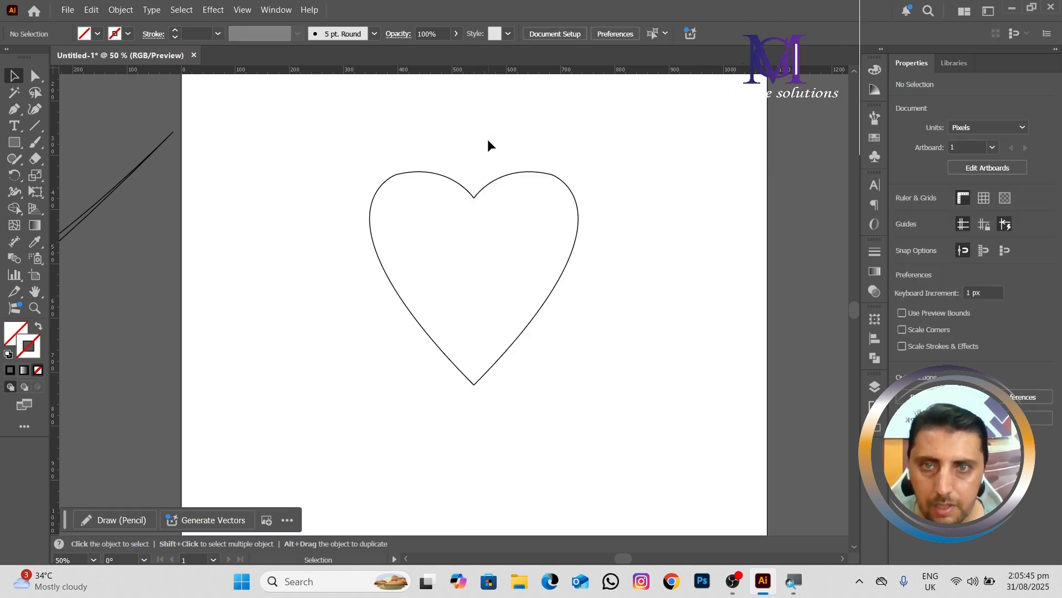
Step: Move the right half of the heart slightly away from the left half, and undo the move
scroll(487, 145, "up", 2)
scroll(429, 246, "up", 4)
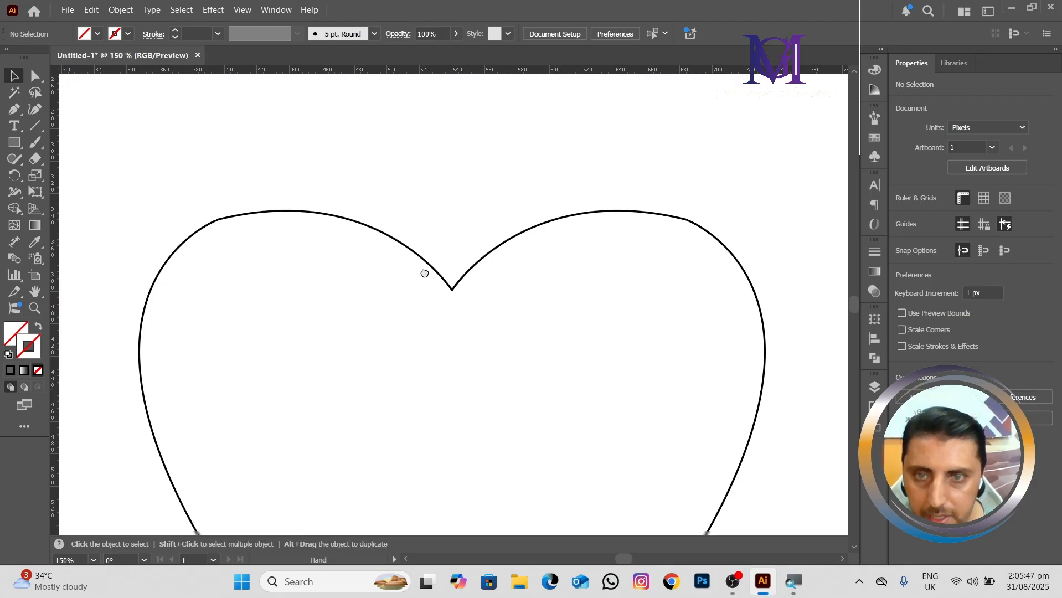
scroll(429, 256, "up", 4)
left_click_drag(533, 348, 446, 328)
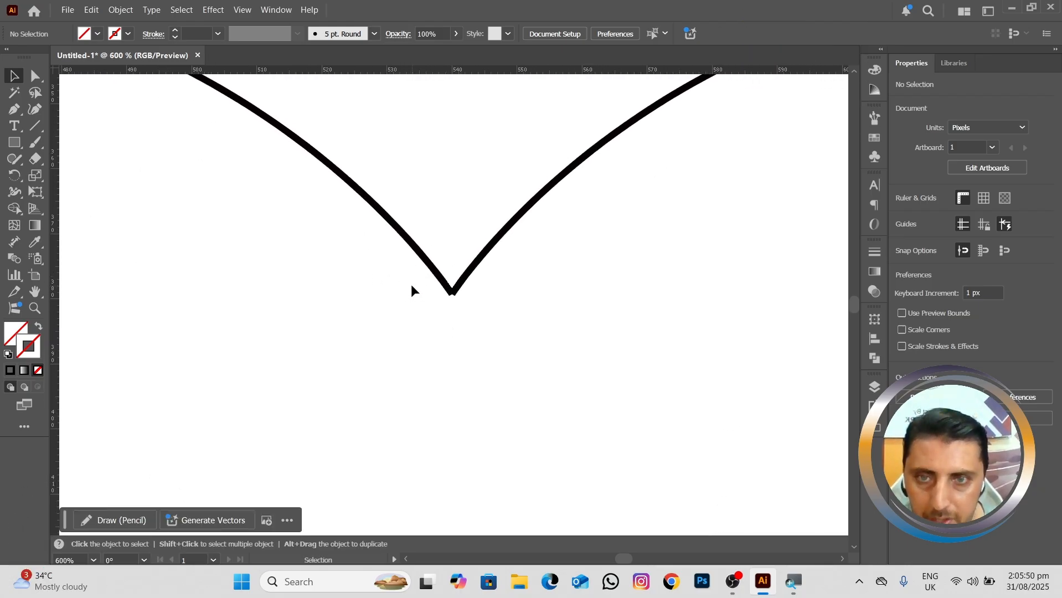
left_click_drag(465, 280, 482, 281)
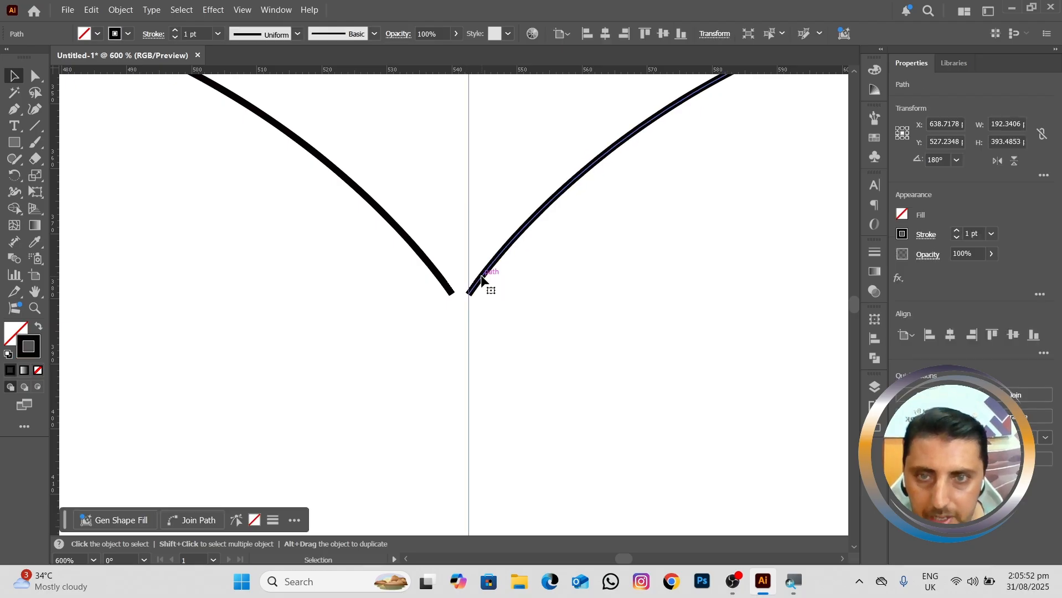
key("a")
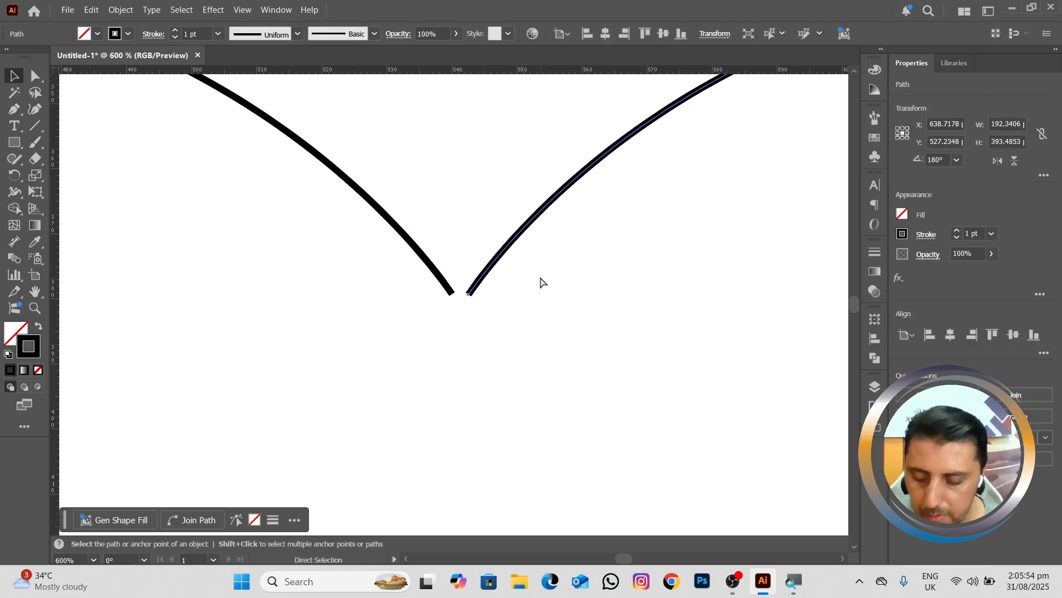
key("ctrl+z")
key("v")
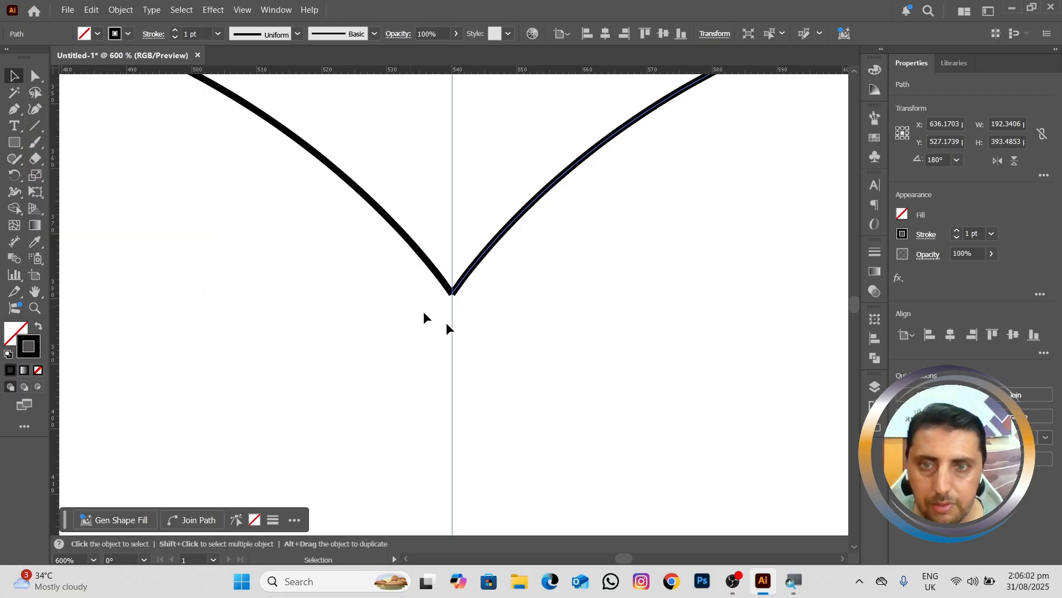
Step: Try to average the two heart halves on both axes with the whole paths selected, and undo it
left_click_drag(414, 293, 462, 298)
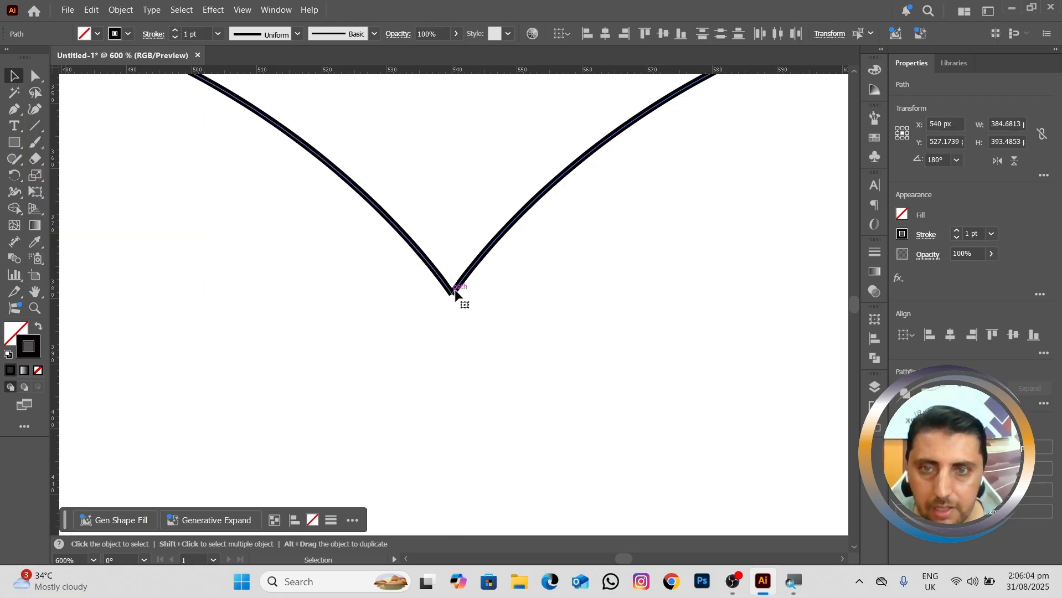
right_click(461, 293)
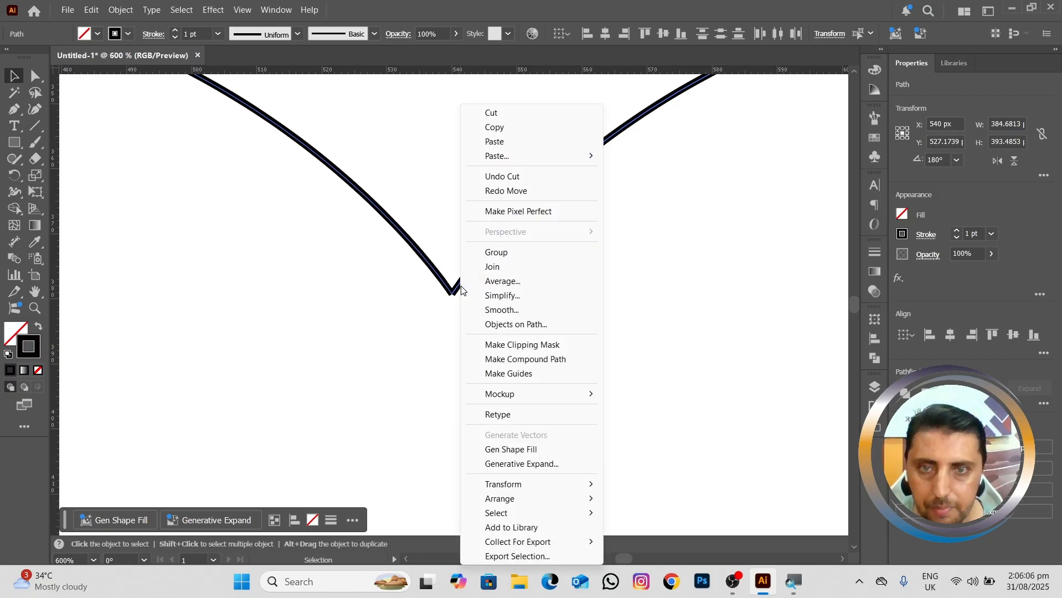
left_click(516, 281)
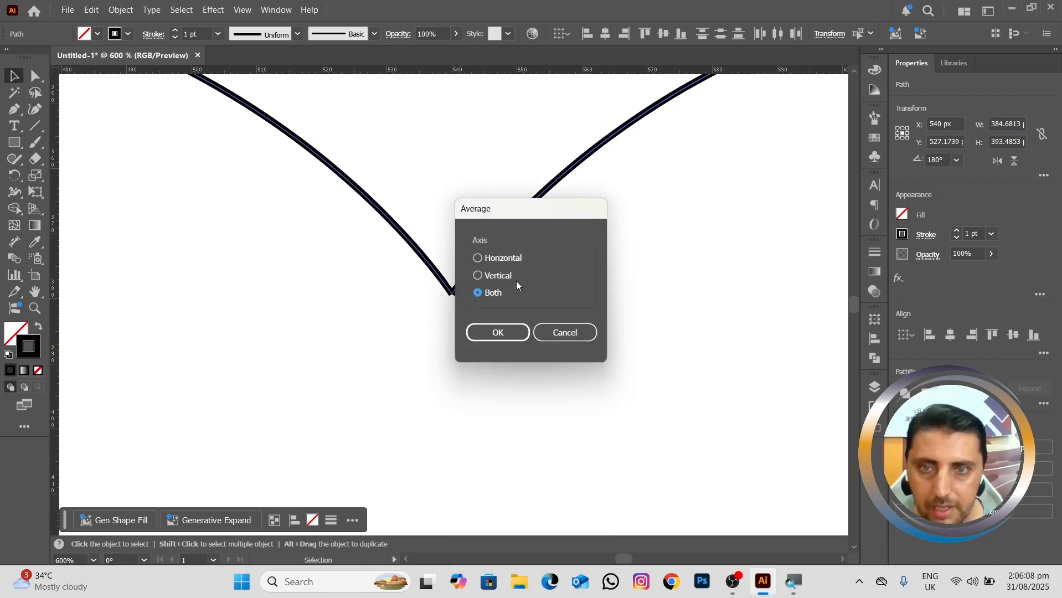
left_click(501, 331)
key("ctrl+minus")
key("ctrl+minus")
key("ctrl+minus")
key("ctrl+minus")
key("ctrl+minus")
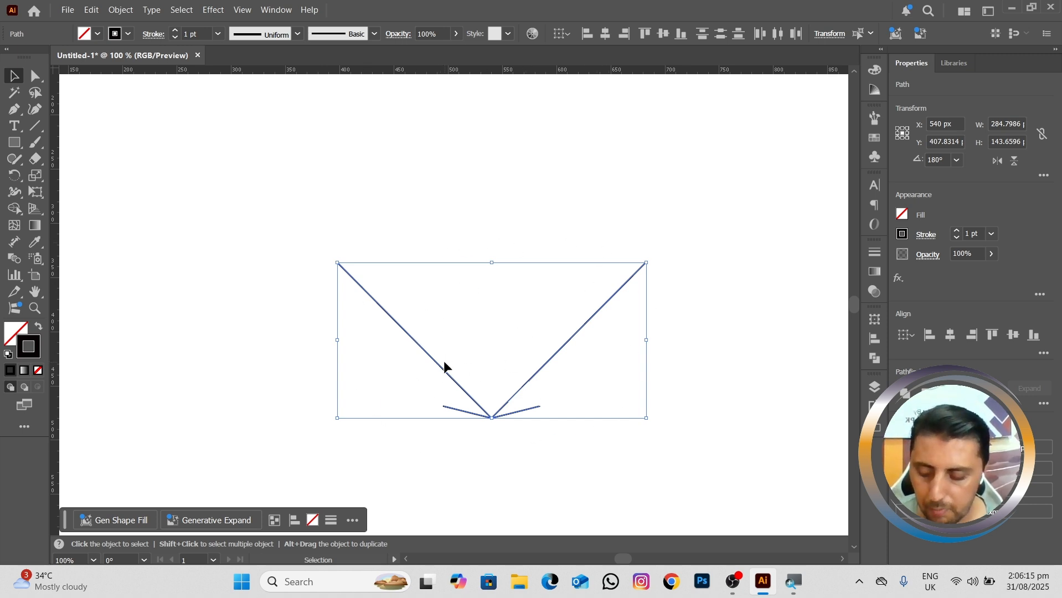
key("ctrl+z")
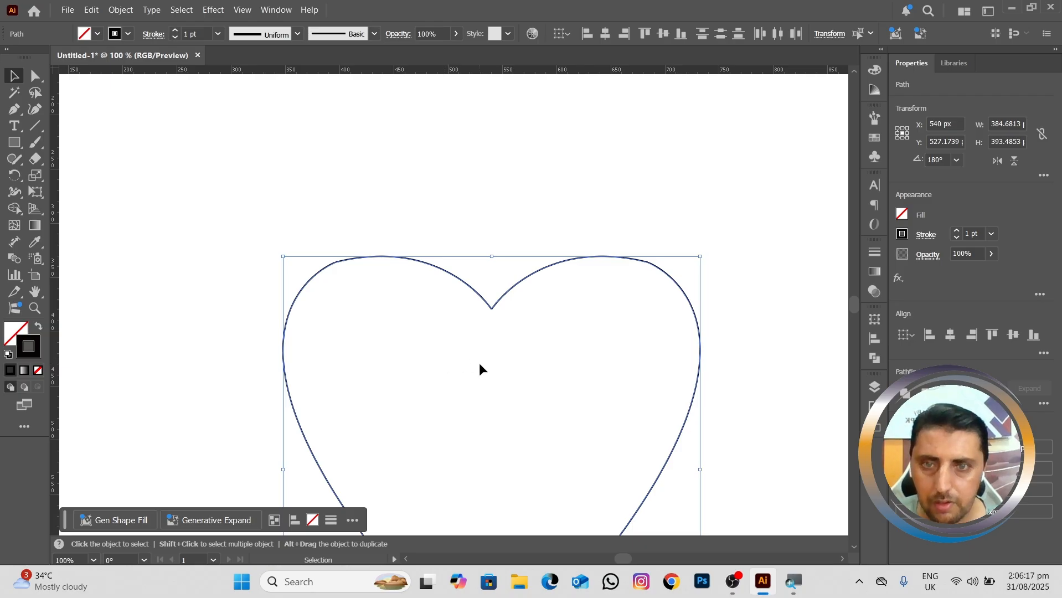
Step: Select only the two overlapping end anchors at the heart's top notch and average them on both axes
left_click_drag(479, 358, 481, 272)
scroll(480, 272, "up", 3)
left_click_drag(494, 217, 435, 276)
key("a")
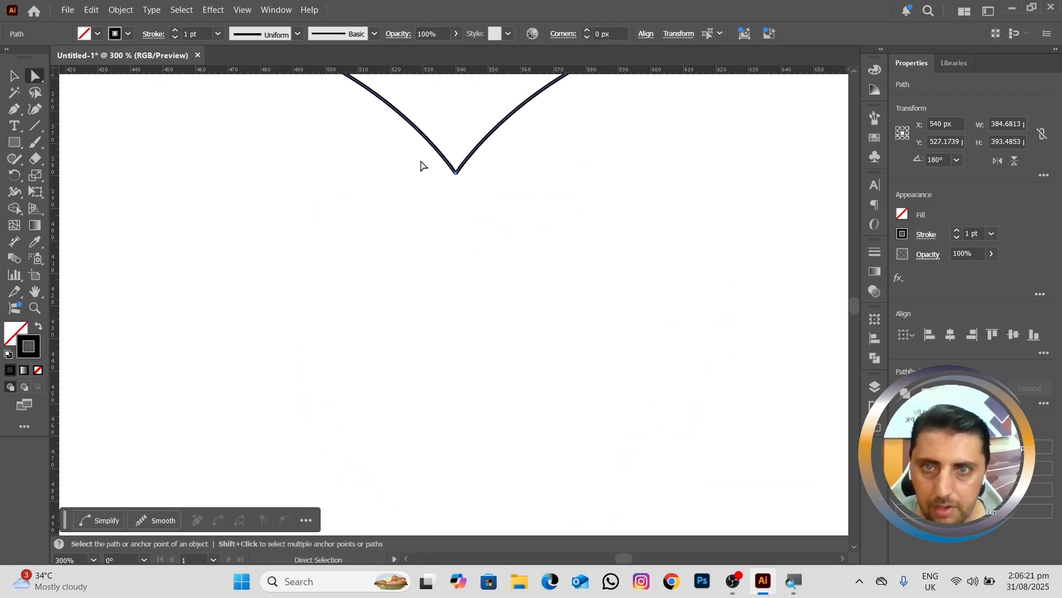
left_click_drag(421, 165, 465, 178)
right_click(459, 173)
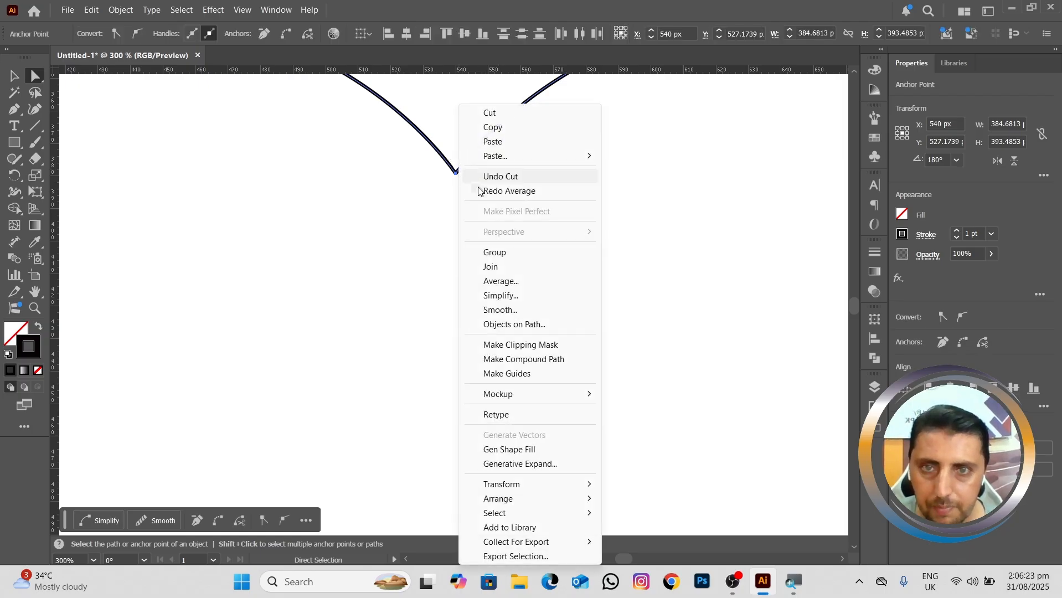
left_click_drag(409, 159, 509, 187)
right_click(478, 172)
left_click(507, 281)
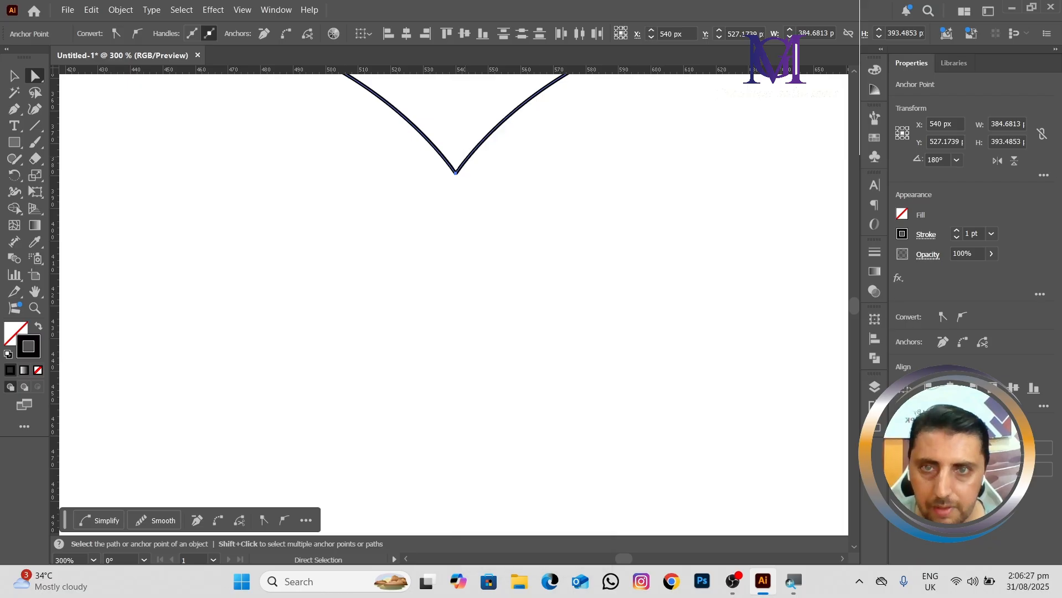
right_click(462, 168)
left_click(509, 281)
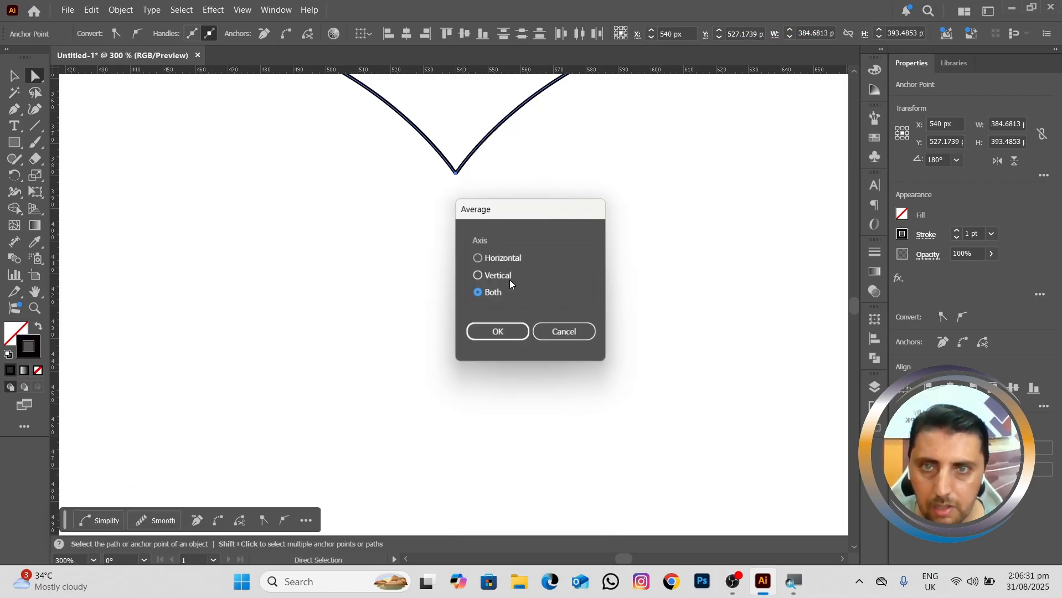
left_click(509, 332)
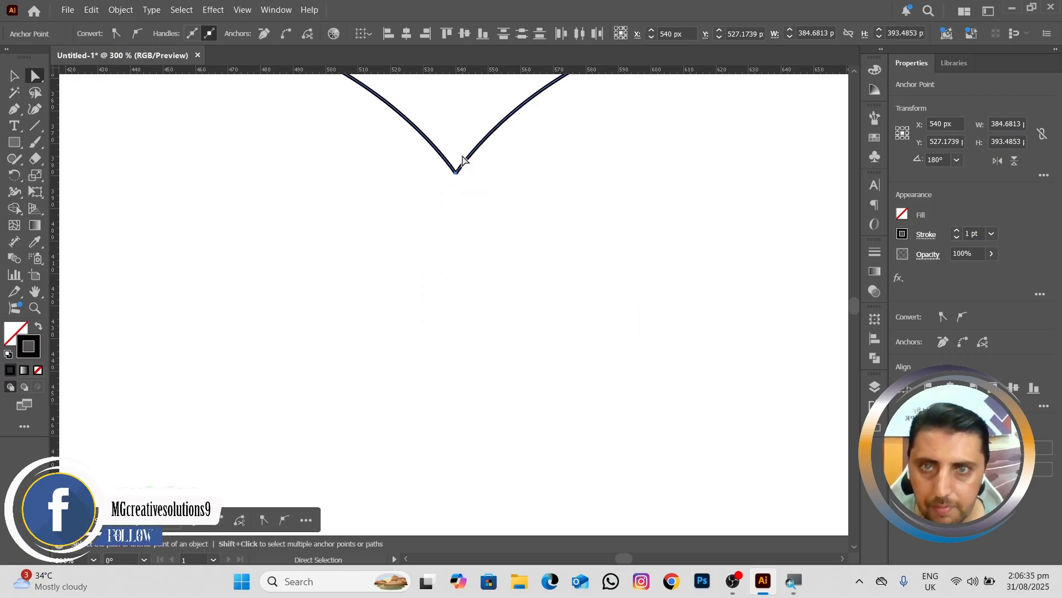
Step: Join the two end anchors at the heart's top notch and inspect the resulting corner up close
right_click(462, 161)
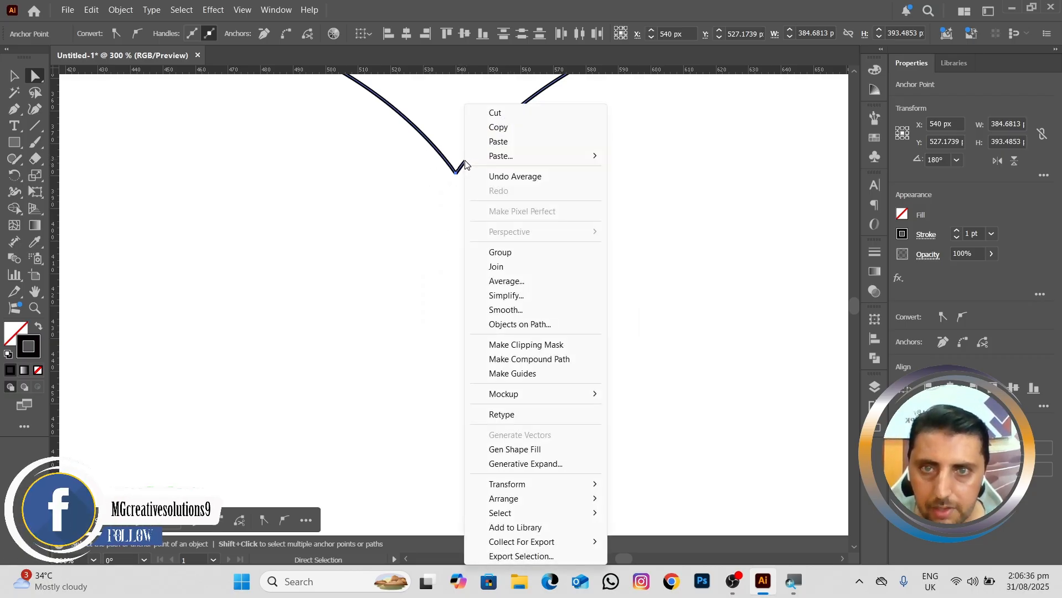
left_click(517, 268)
scroll(486, 231, "up", 6)
left_click_drag(431, 161, 462, 253)
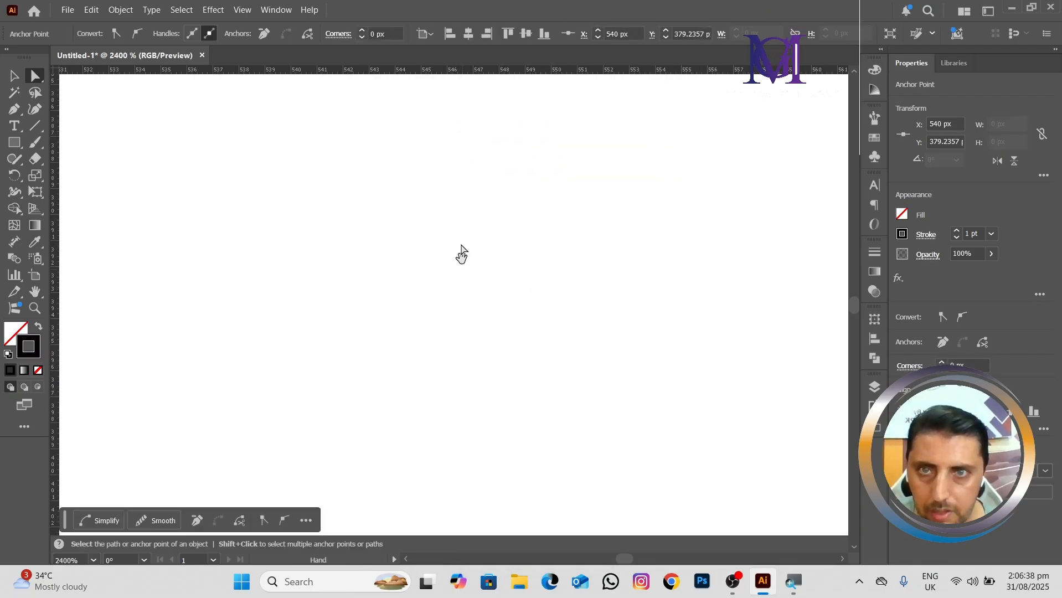
left_click_drag(481, 110, 496, 275)
left_click_drag(385, 141, 569, 341)
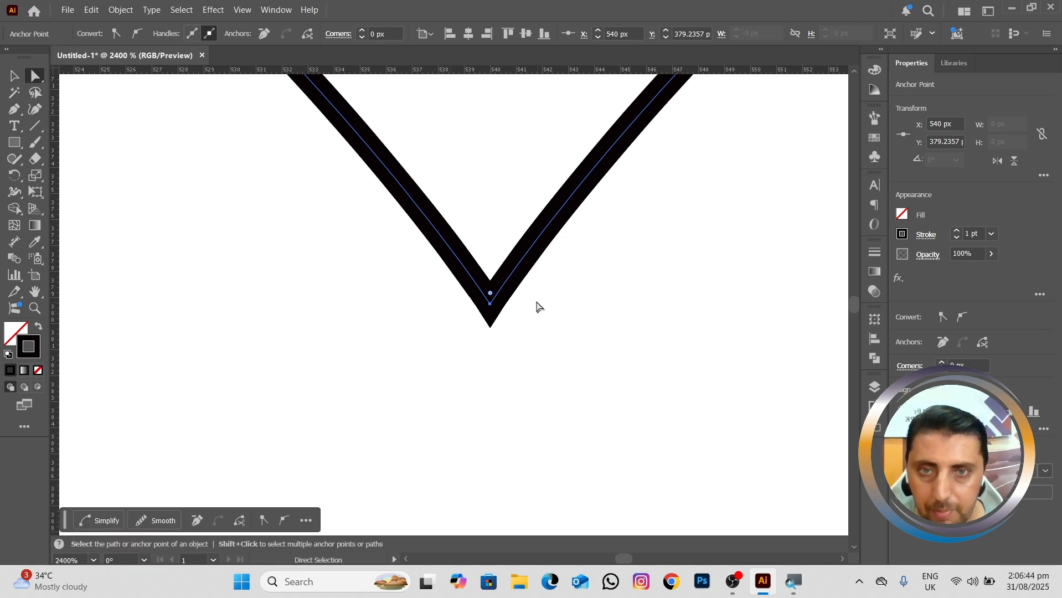
Step: Select the two overlapping end anchors at the heart's bottom tip and average them on both axes
scroll(533, 285, "down", 4)
scroll(531, 359, "down", 3)
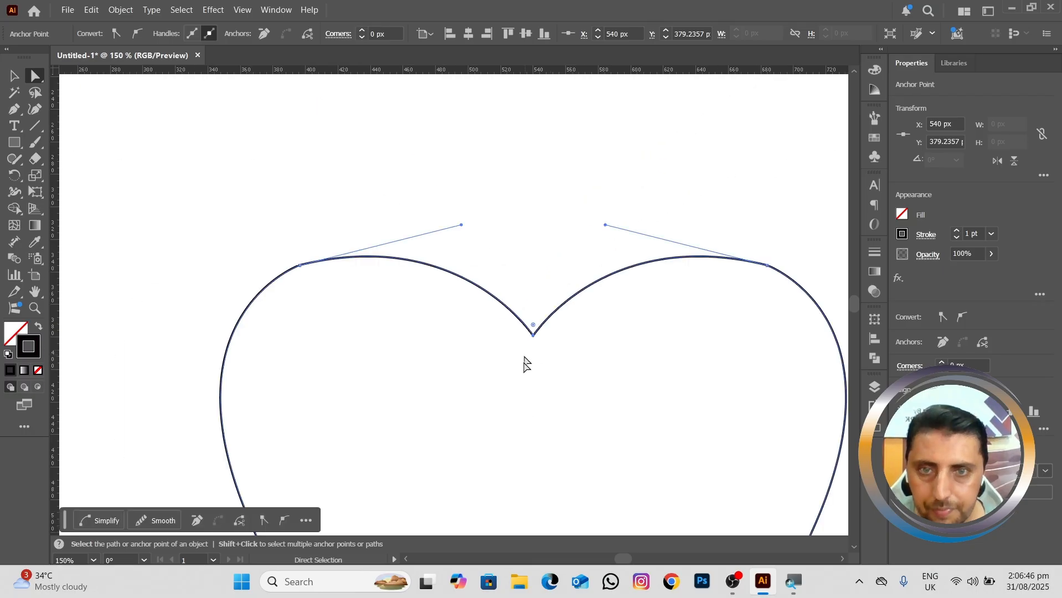
left_click_drag(526, 360, 522, 125)
left_click_drag(553, 384, 537, 226)
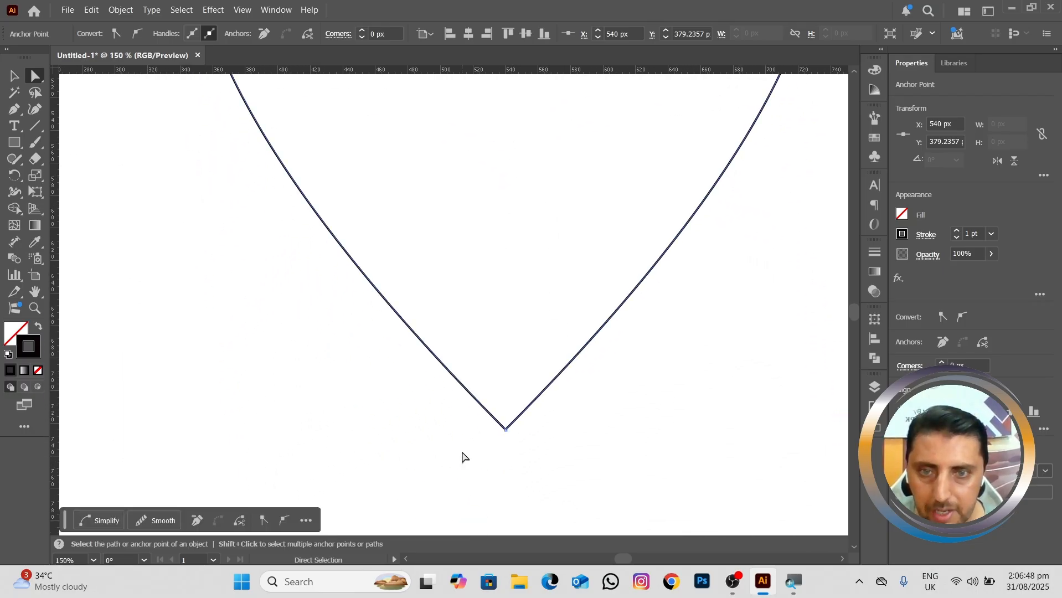
scroll(462, 451, "up", 2)
scroll(473, 450, "up", 3)
left_click_drag(554, 360, 397, 368)
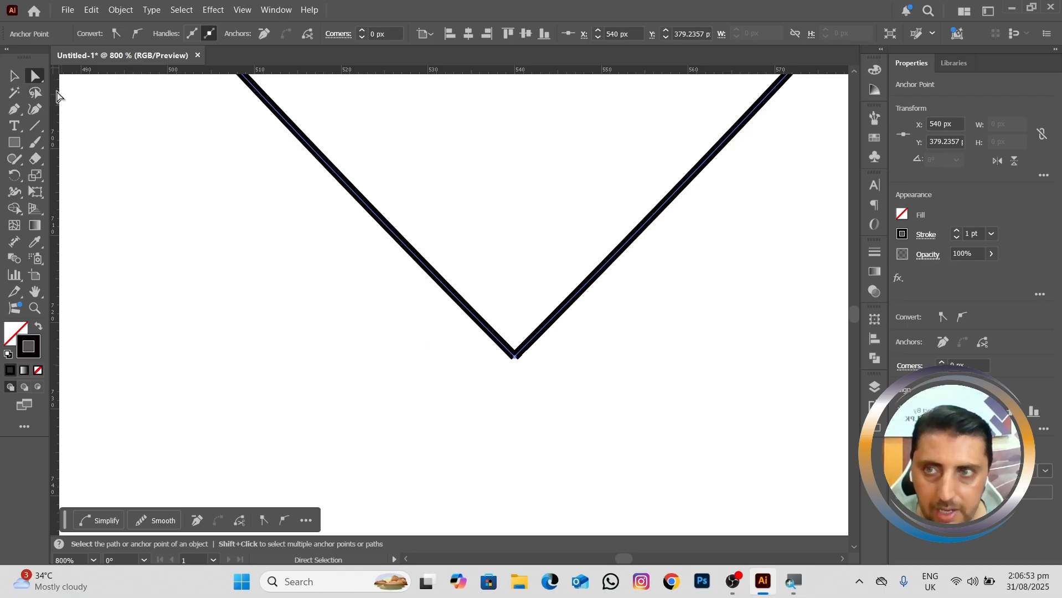
left_click_drag(468, 347, 588, 399)
right_click(526, 348)
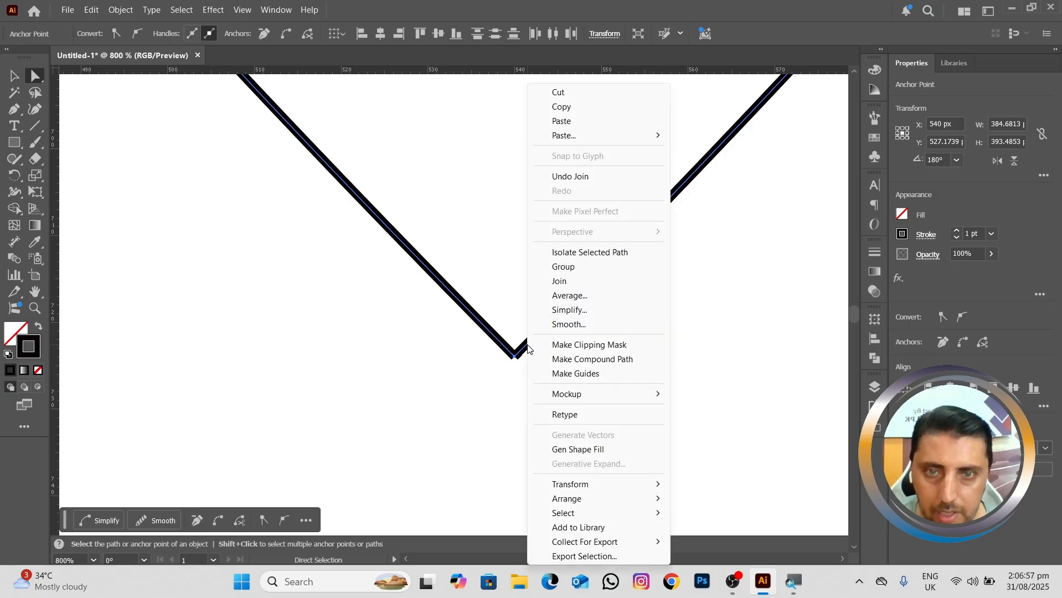
left_click(569, 296)
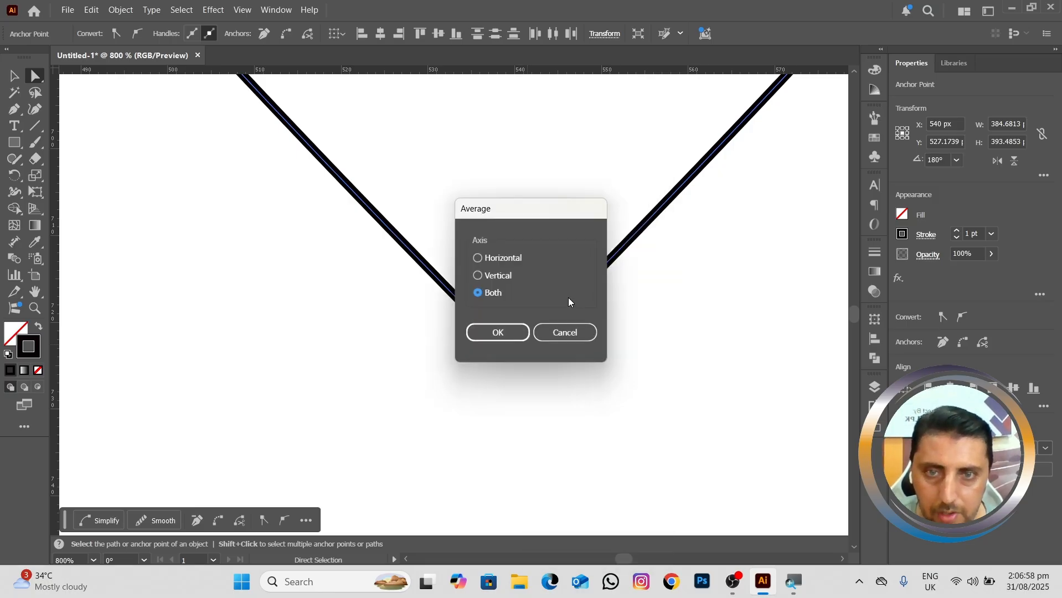
left_click(498, 339)
Step: Join the two end anchors at the heart's bottom tip to close the outline
left_click_drag(466, 341, 583, 400)
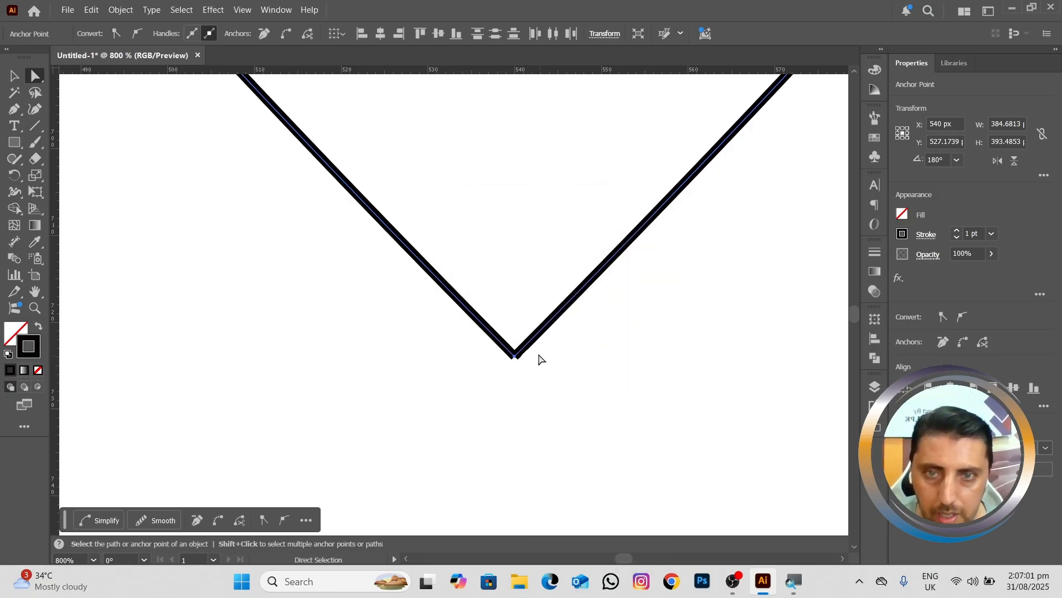
right_click(527, 344)
left_click(567, 287)
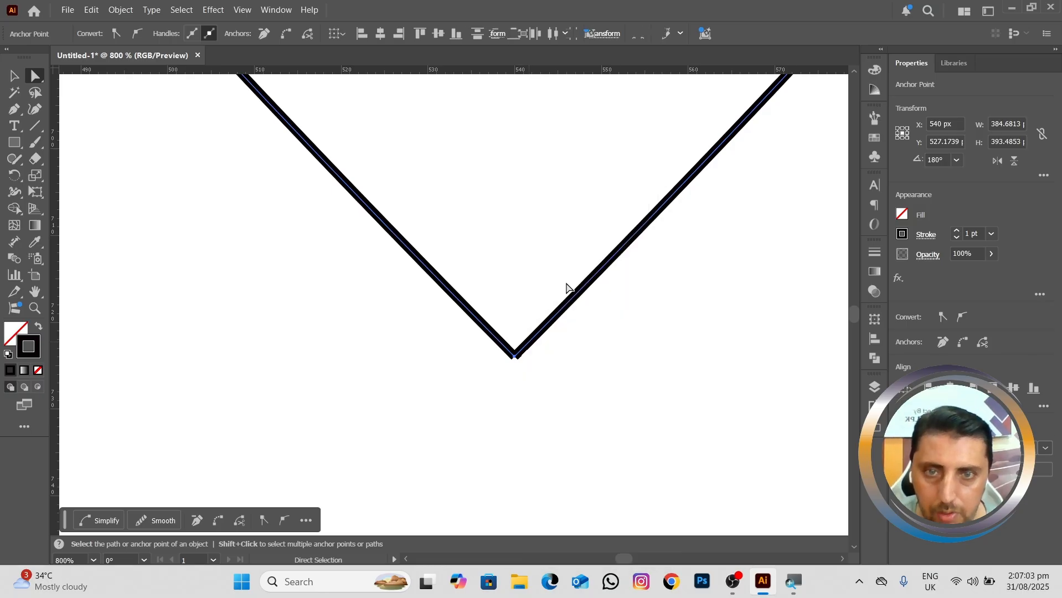
scroll(554, 286, "down", 3)
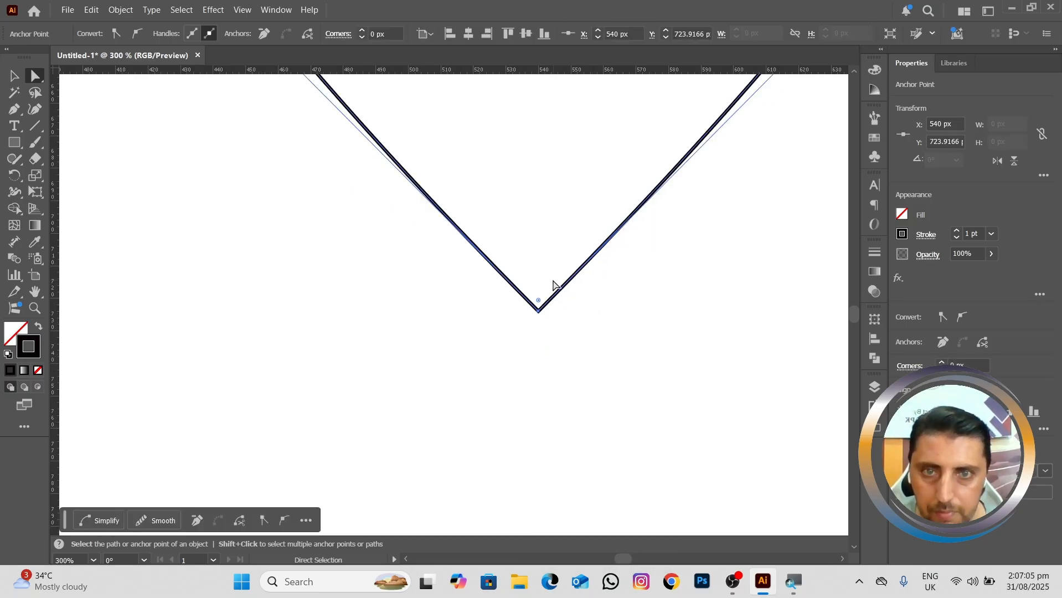
scroll(553, 285, "down", 5)
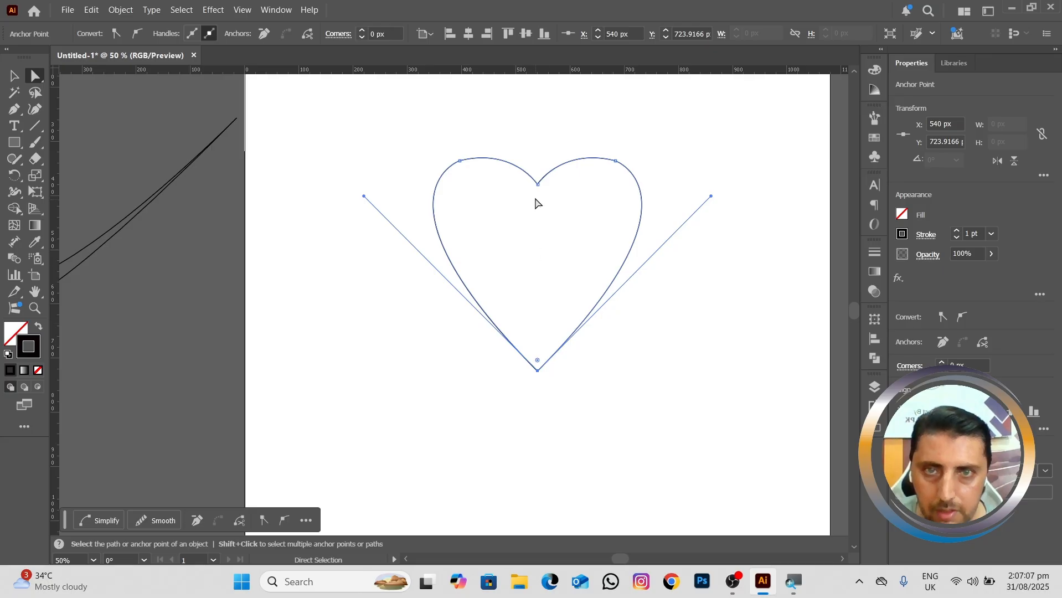
Step: Undo the trial reshaping of the heart's notch curve and move the whole heart off the artboard, below the swoosh
left_click_drag(564, 165, 564, 187)
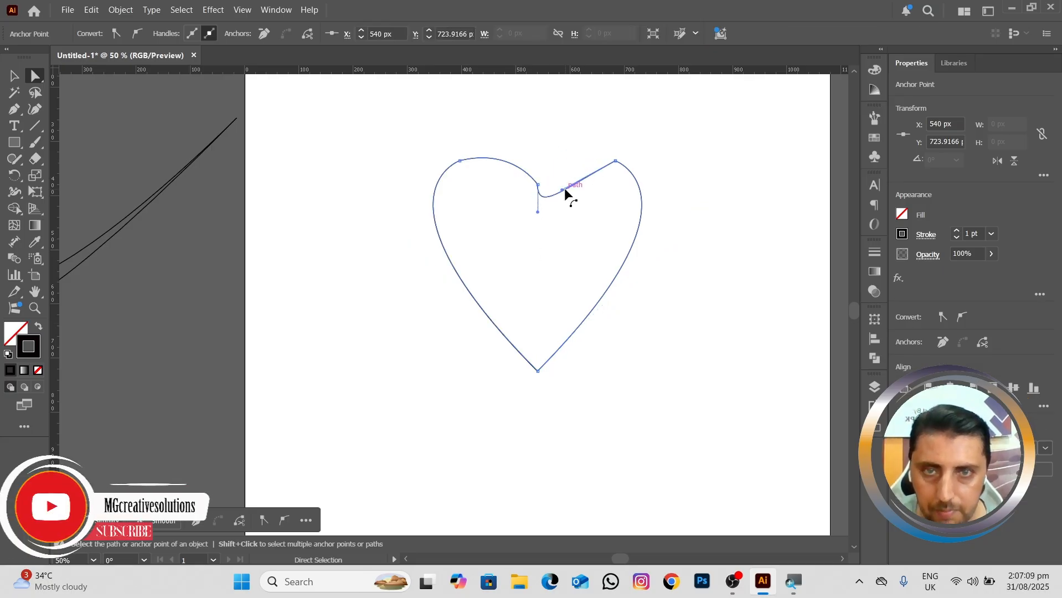
key("ctrl+z")
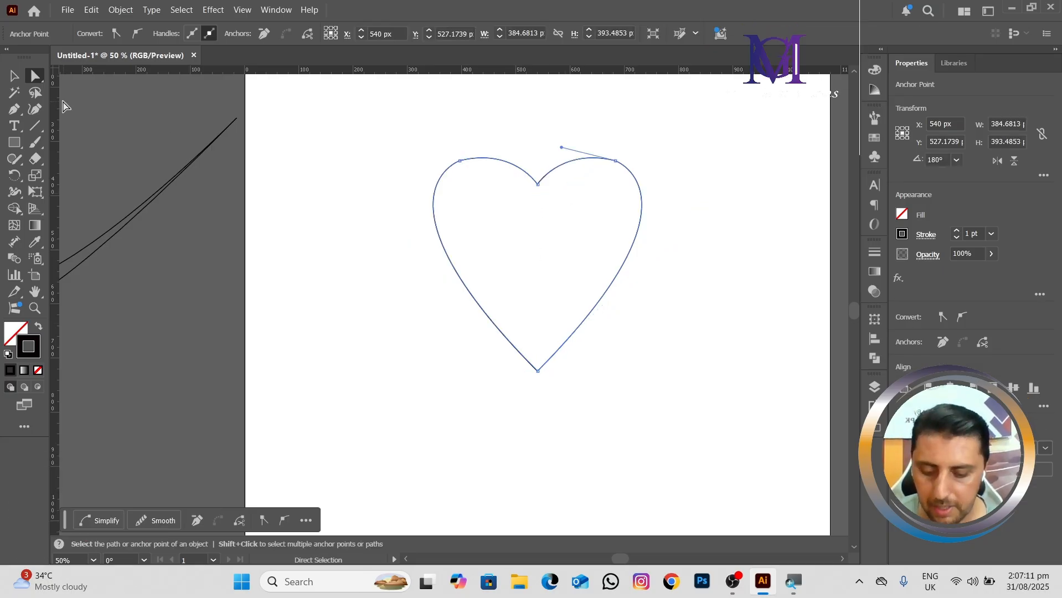
key("v")
left_click(382, 153)
left_click_drag(382, 147, 694, 453)
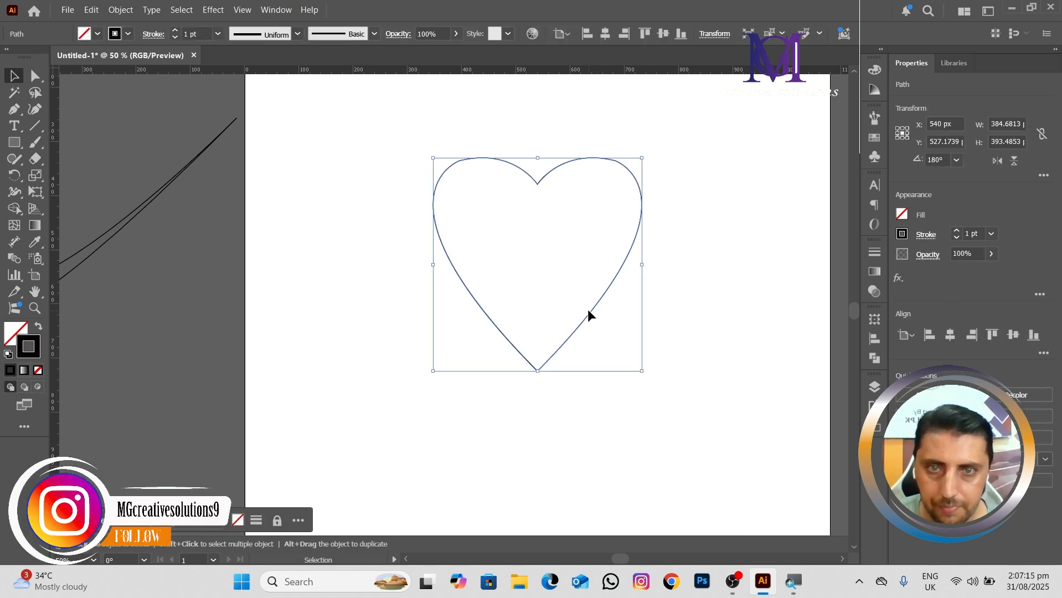
left_click_drag(588, 315, 222, 409)
scroll(289, 398, "down", 1)
key("space")
left_click_drag(436, 383, 583, 341)
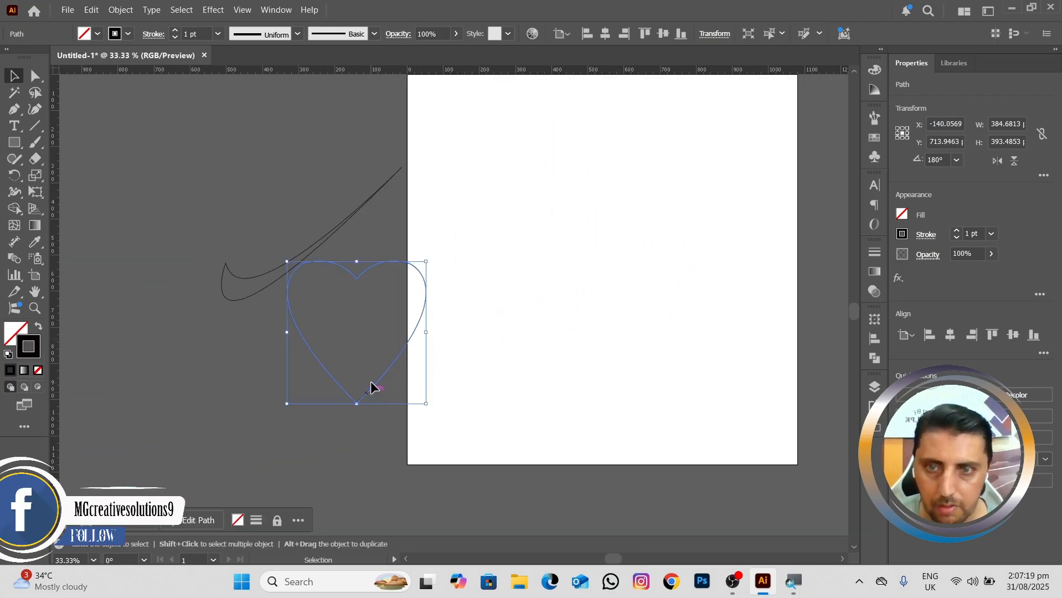
left_click_drag(375, 382, 279, 436)
left_click_drag(568, 339, 446, 373)
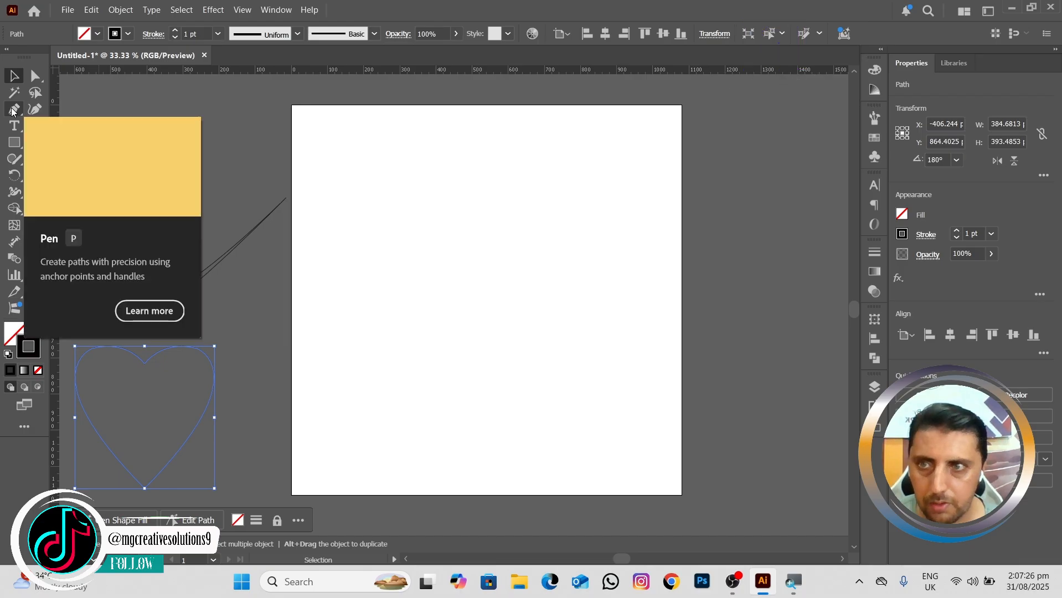
Step: Draw an open half-bottle path with the Pen tool: vertical neck about 182 px, outward-bulging side, and horizontal base about 173 px
key("p")
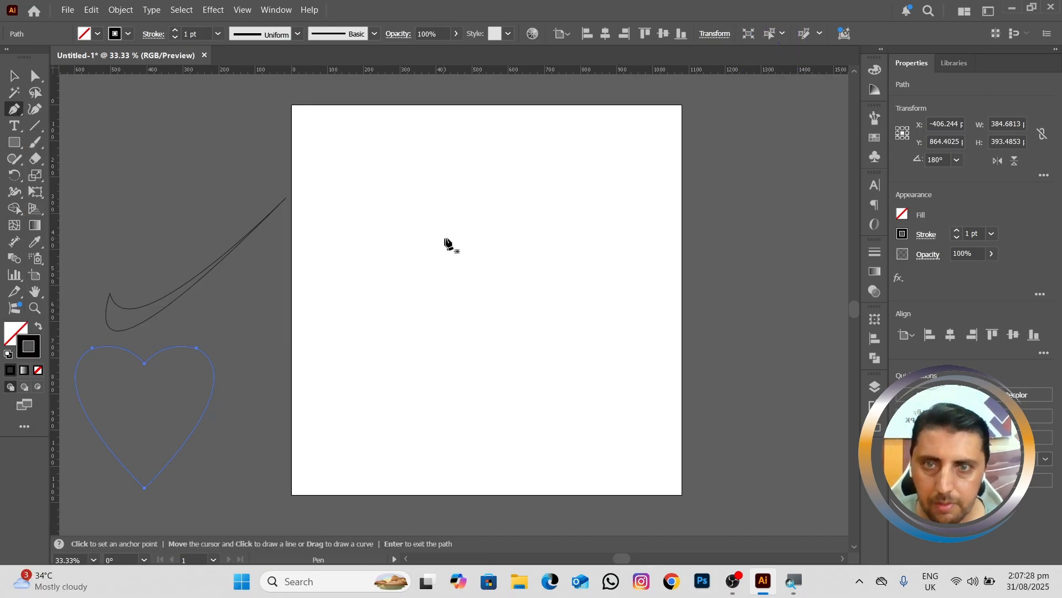
left_click(497, 193)
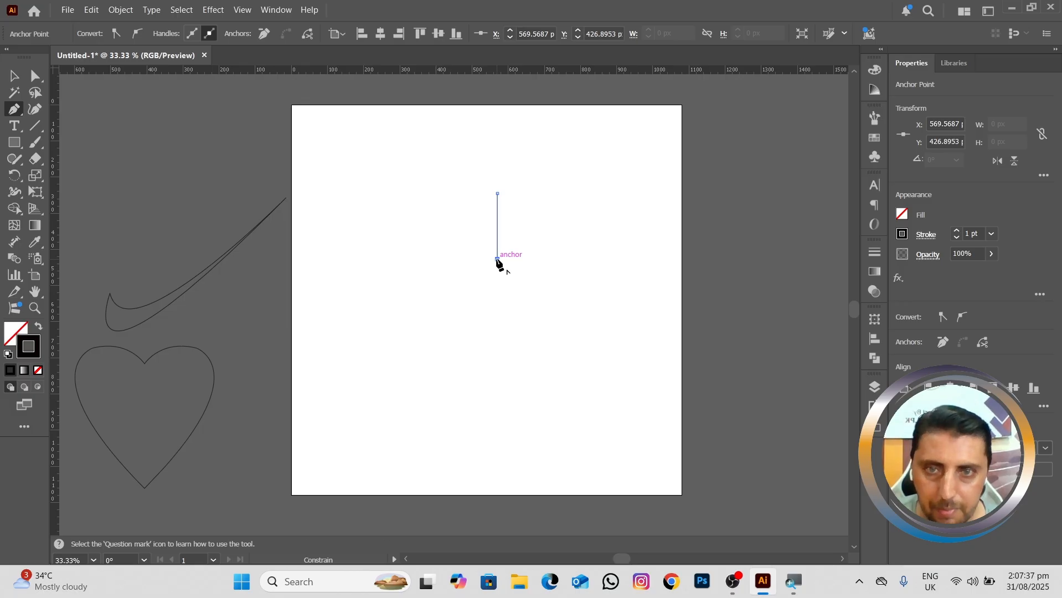
left_click(496, 400)
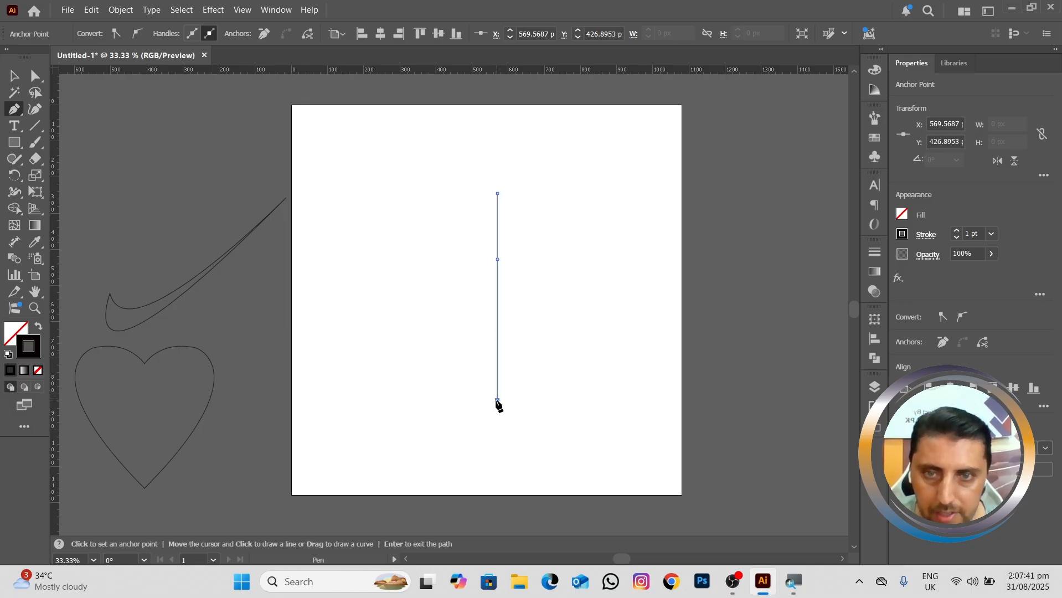
key("ctrl+z")
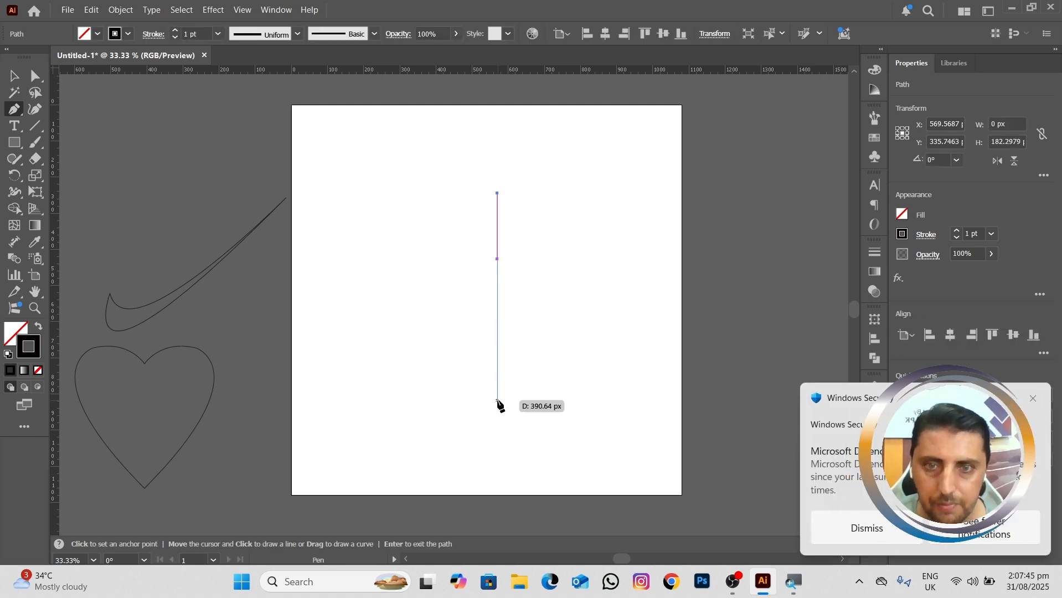
left_click_drag(497, 401, 434, 469)
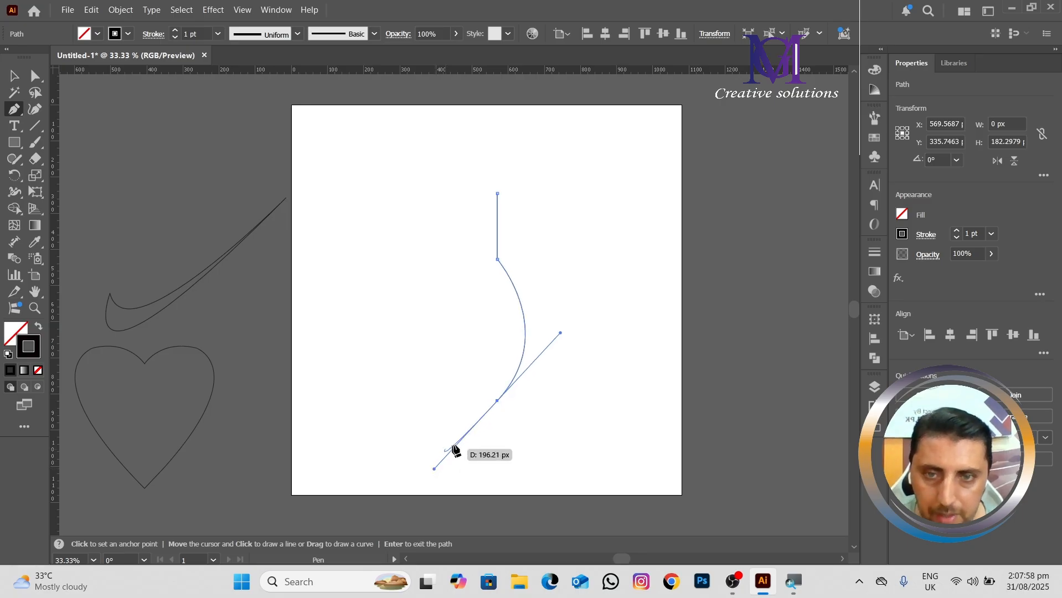
left_click(497, 401)
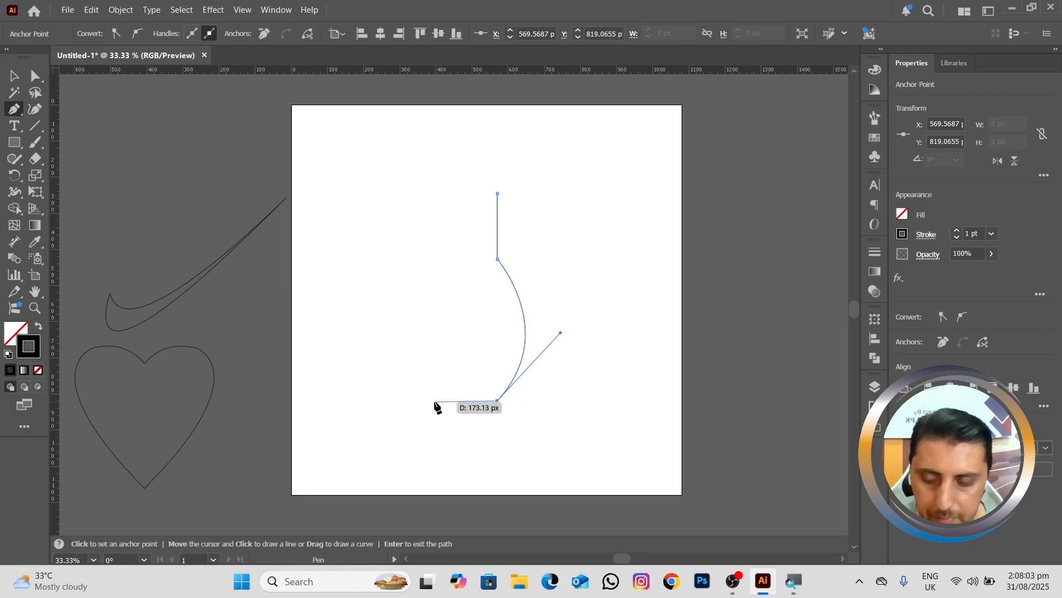
left_click(435, 402)
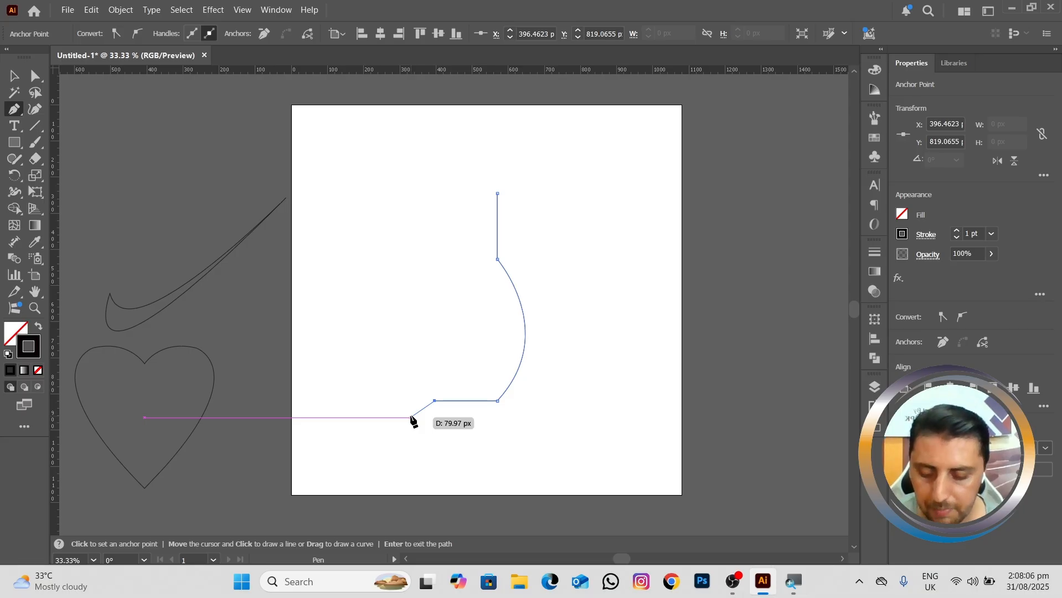
key("v")
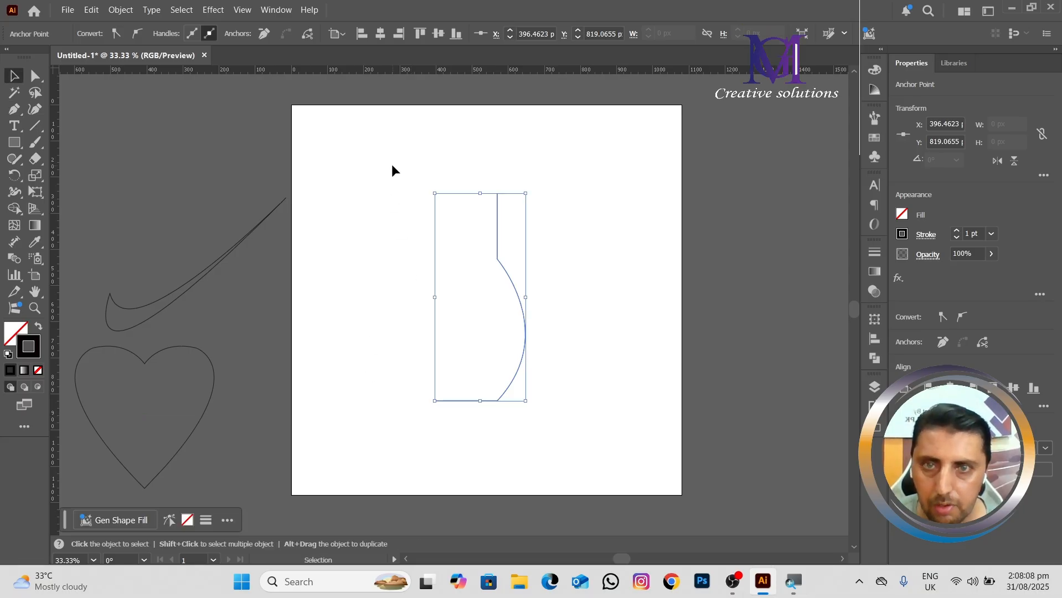
Step: Reflect a copy of the half-bottle path across the vertical axis to form the opposite side
left_click_drag(391, 166, 541, 452)
right_click(514, 368)
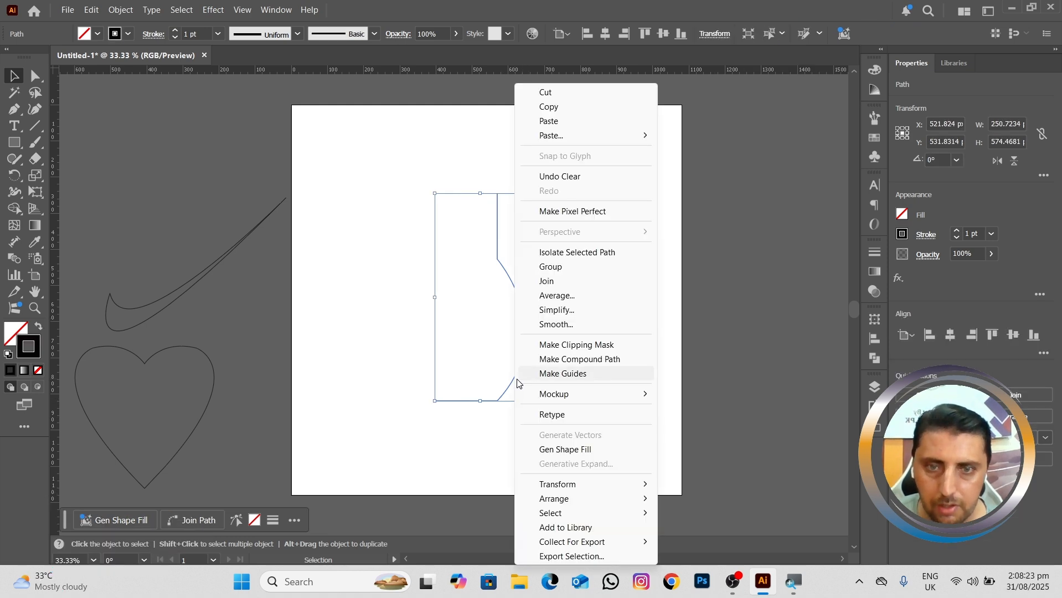
mouse_move(574, 494)
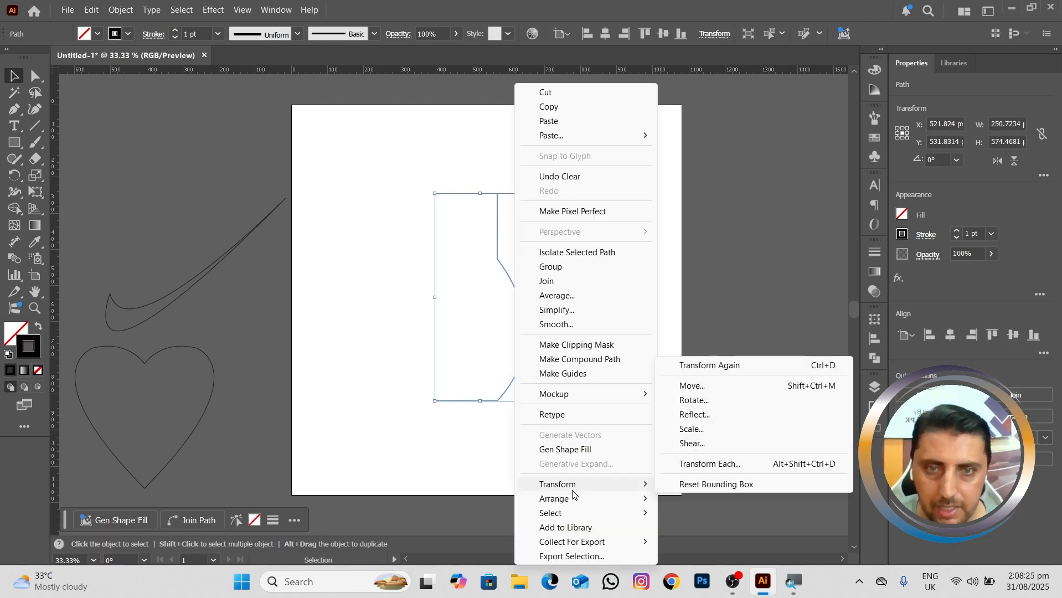
left_click(710, 416)
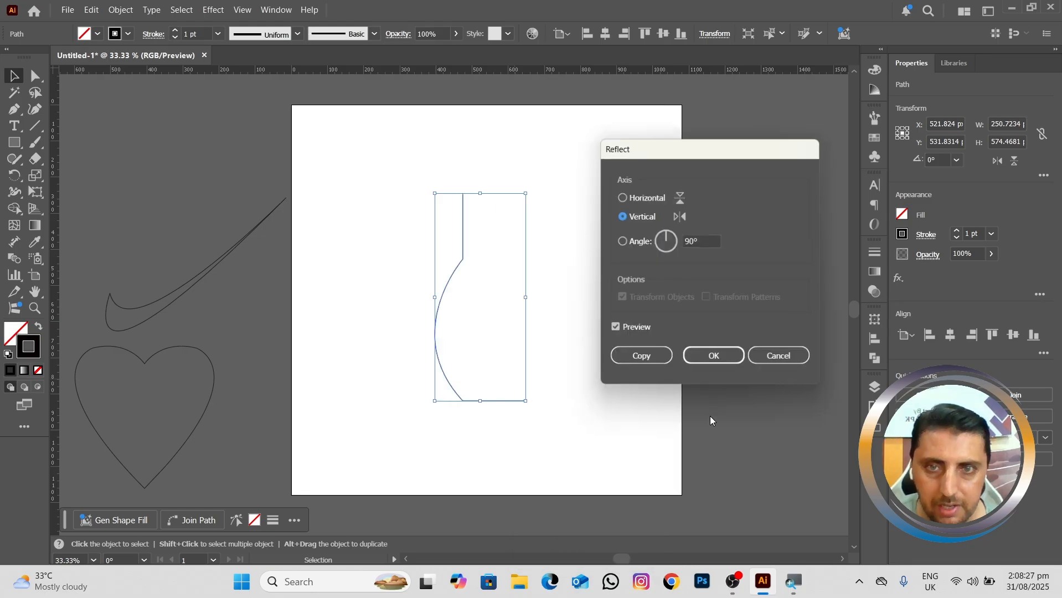
left_click(636, 358)
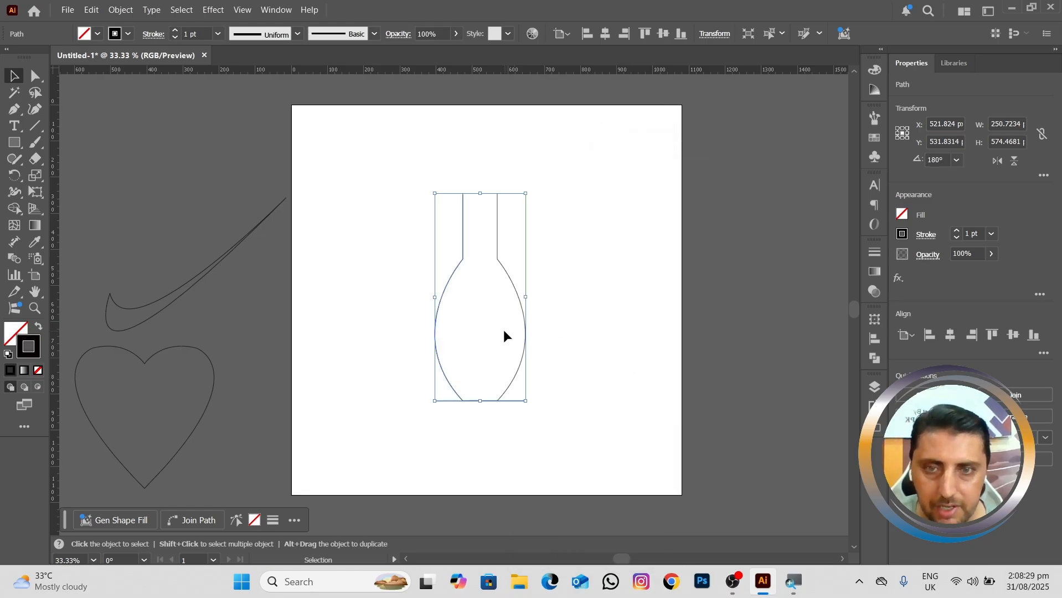
Step: Draw an ellipse about 95 × 21 px spanning the bottle neck and centre it on the neck's upper ends
scroll(504, 329, "up", 3)
scroll(502, 334, "up", 5)
scroll(502, 334, "left", 1)
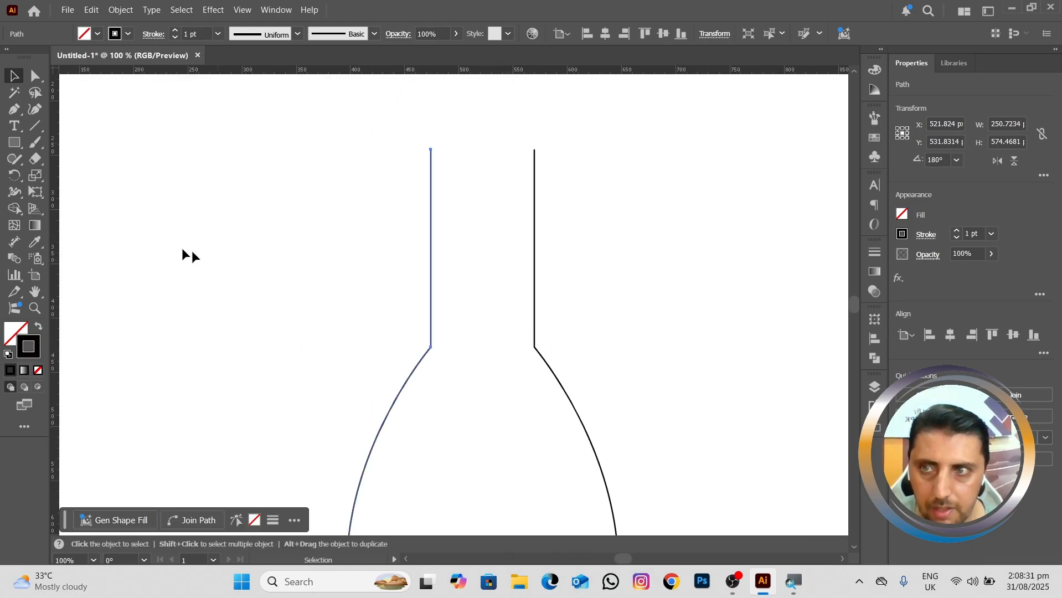
left_click(14, 145)
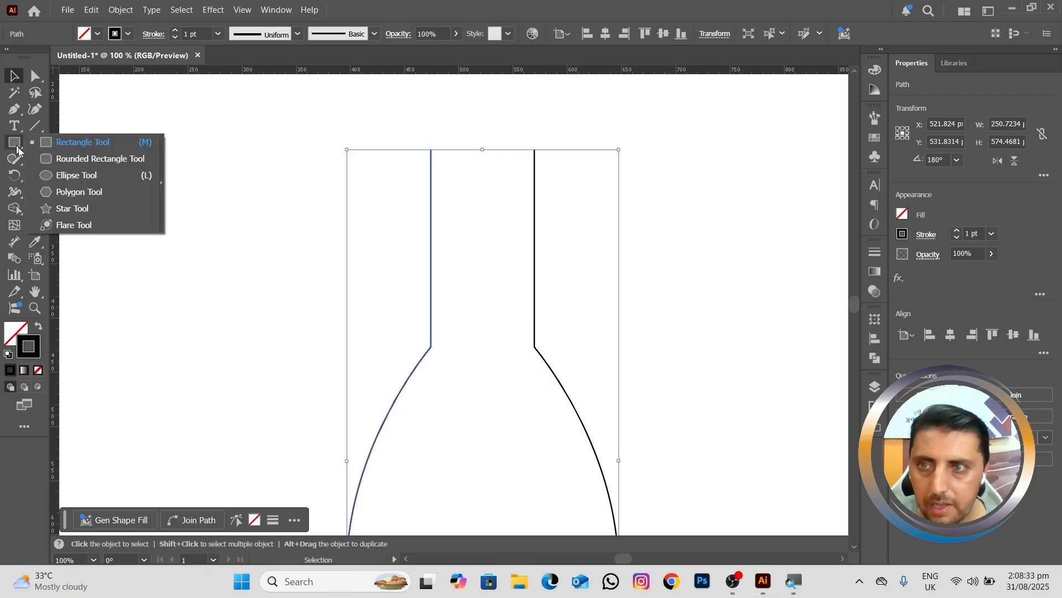
left_click(66, 176)
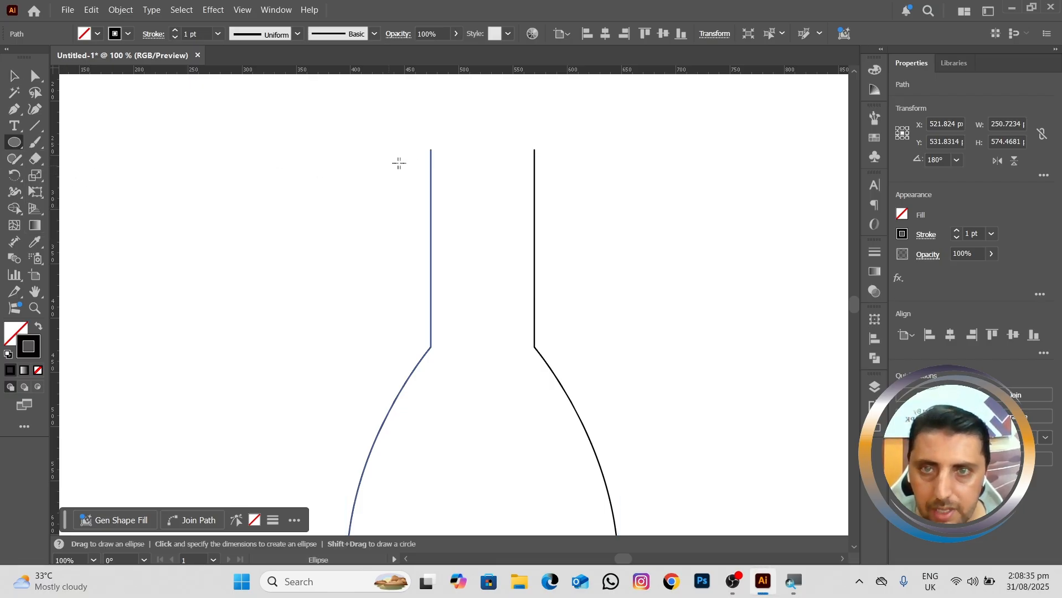
left_click_drag(430, 148, 536, 174)
key("v")
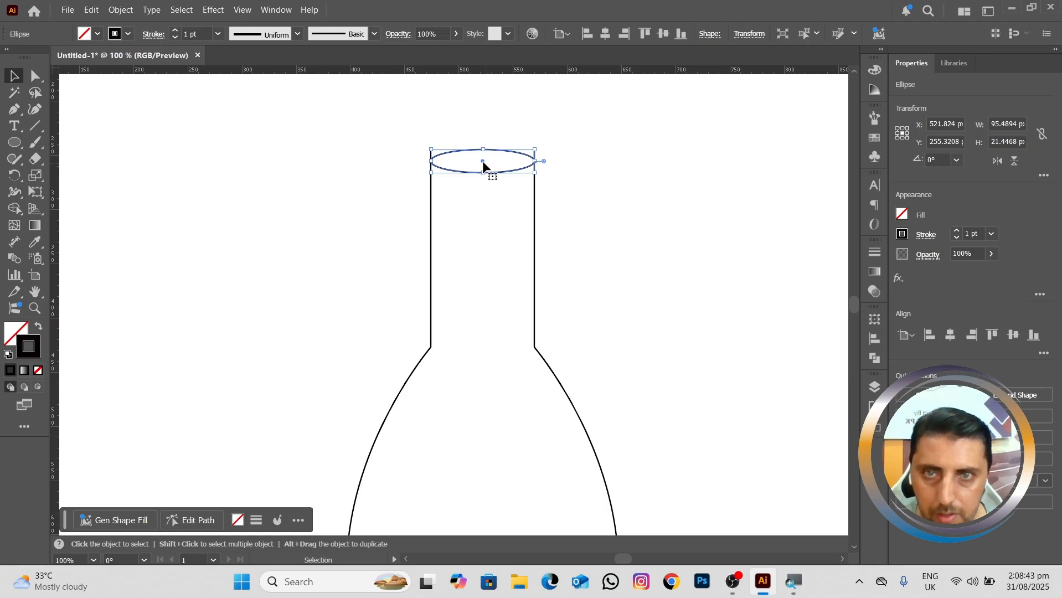
left_click_drag(482, 161, 481, 151)
Step: Select both bottle halves together with the mouth ellipse and apply Join to them
scroll(481, 151, "down", 3)
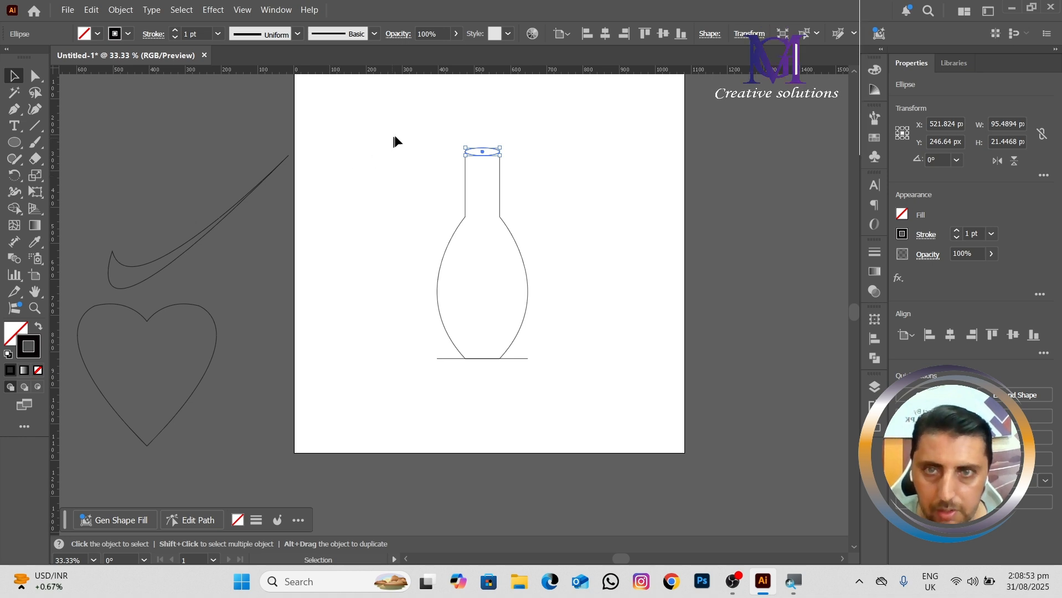
left_click_drag(403, 123, 536, 382)
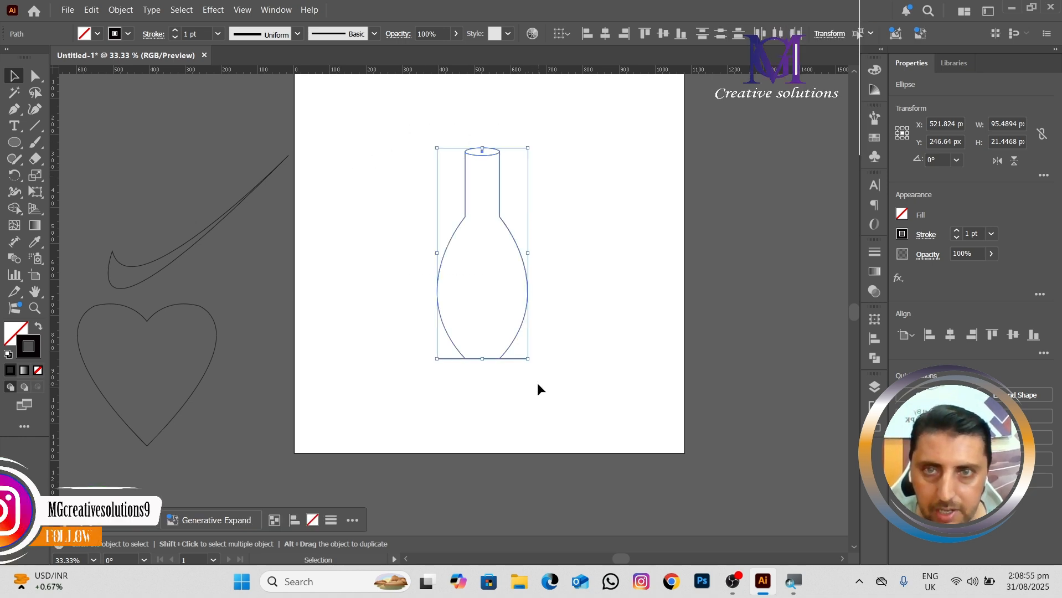
right_click(525, 282)
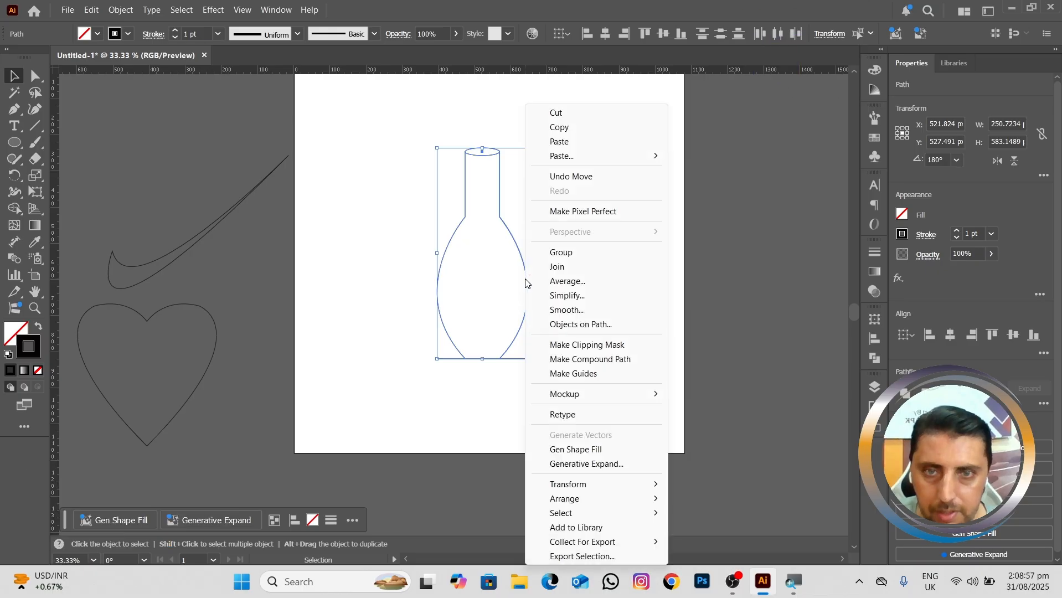
left_click(560, 266)
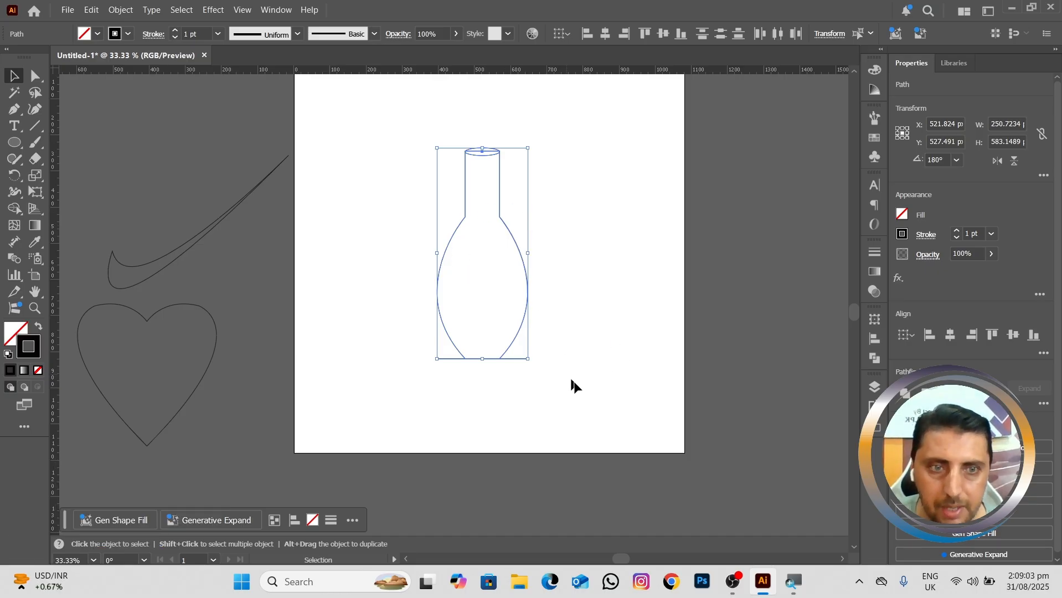
Step: Unite the bottle paths and the mouth ellipse into a single outline with Pathfinder and deselect it
left_click(876, 359)
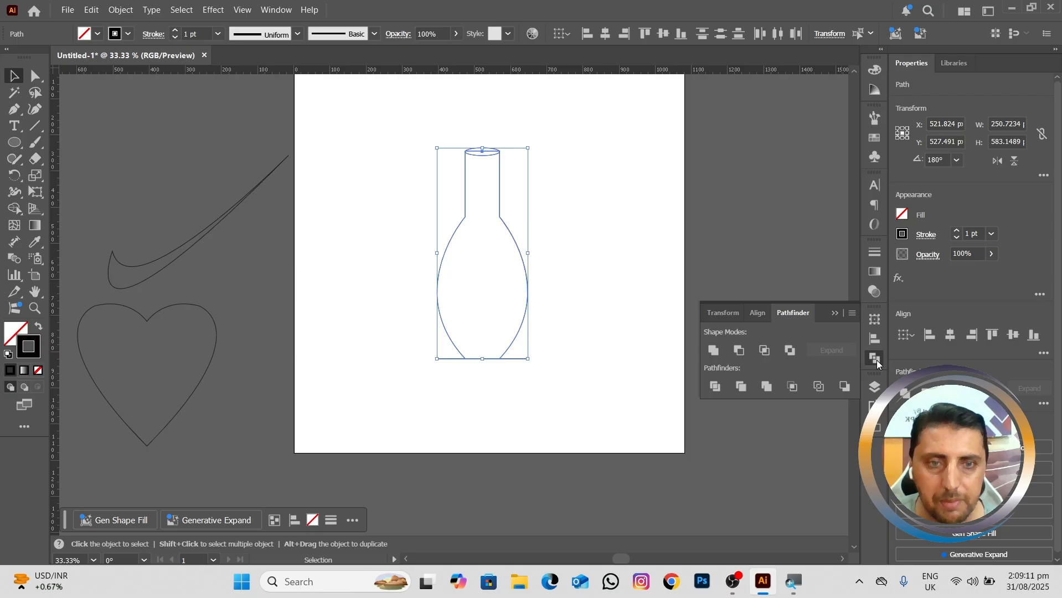
left_click(713, 350)
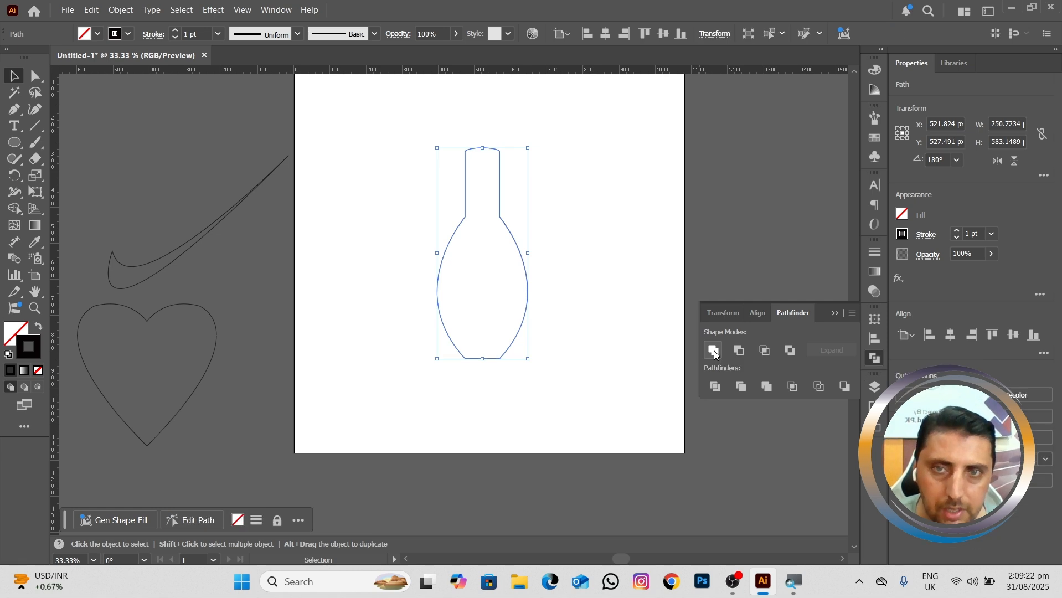
left_click(614, 276)
Step: Move the united bottle off the artboard, beyond its right edge, and collapse the Pathfinder options
key("space")
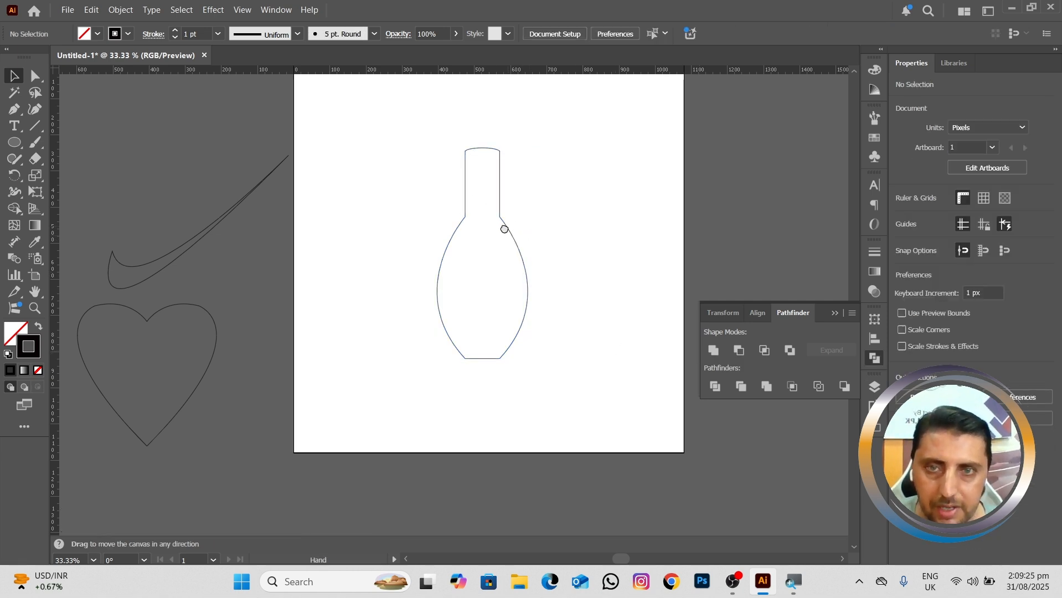
left_click_drag(504, 229, 777, 177)
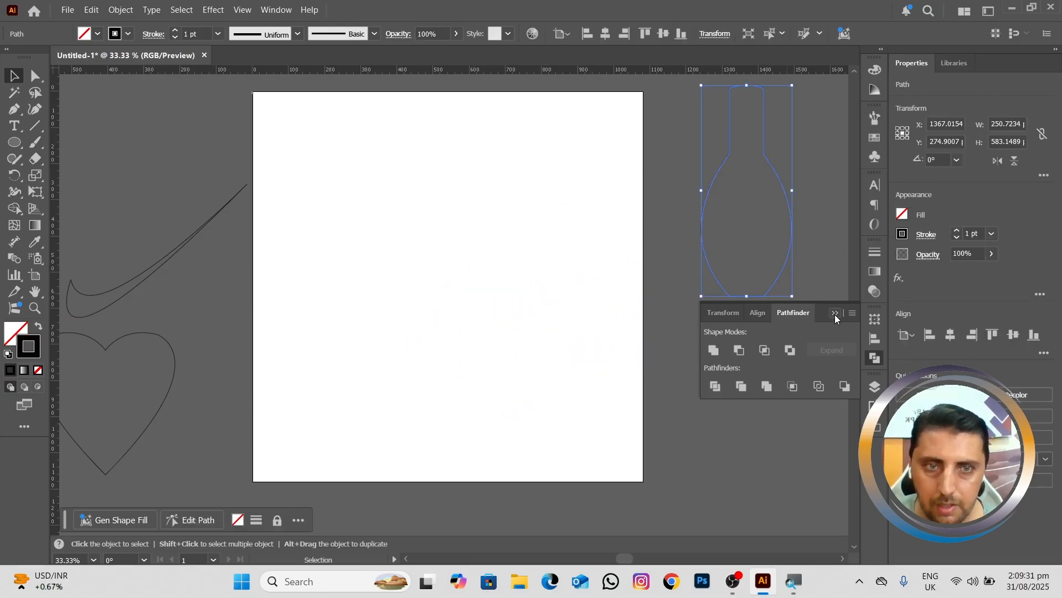
left_click(836, 318)
left_click_drag(495, 259, 527, 284)
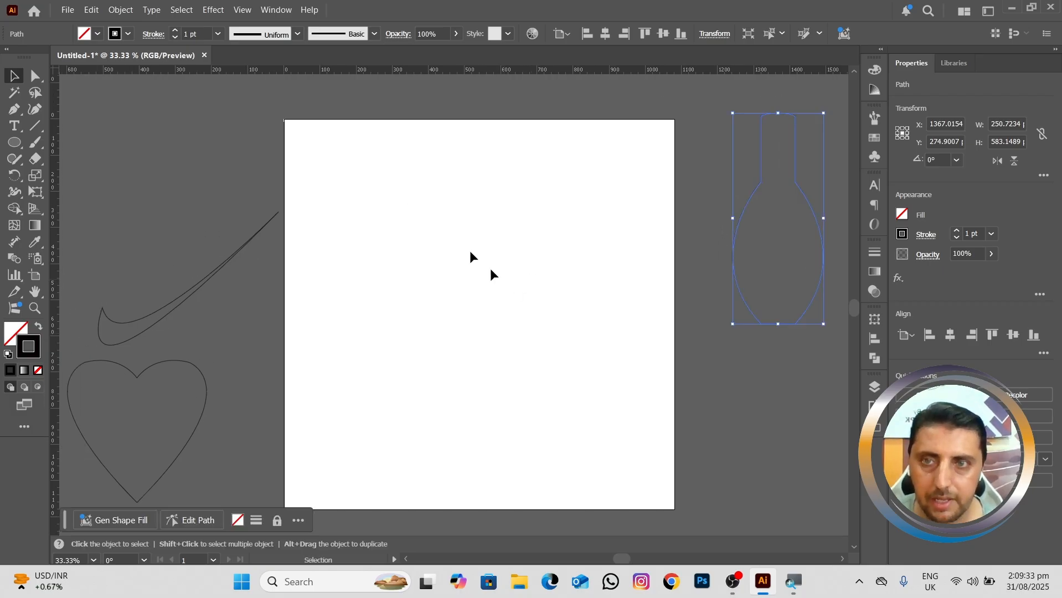
Step: Place typography-logo-design-template_676575-95 from the Desktop as a linked image about 493 × 379 px on the artboard
left_click(67, 10)
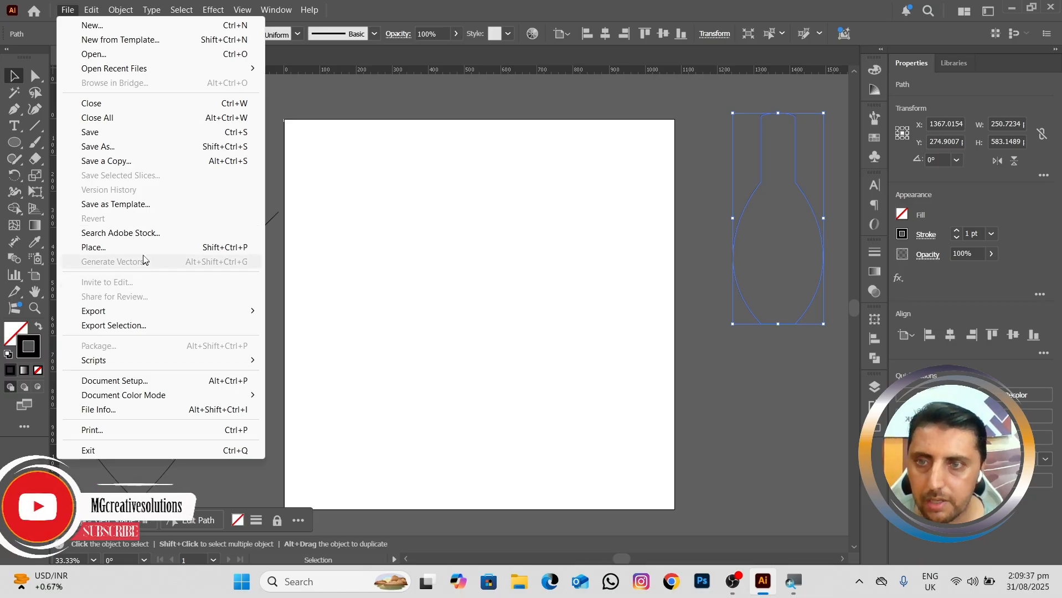
left_click(147, 250)
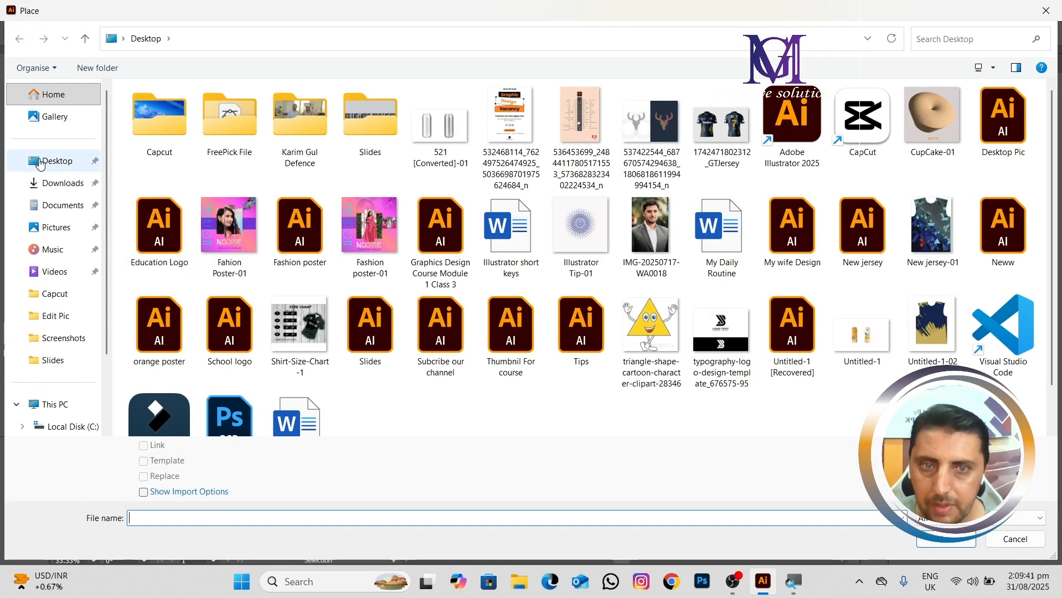
left_click(31, 159)
left_click(722, 346)
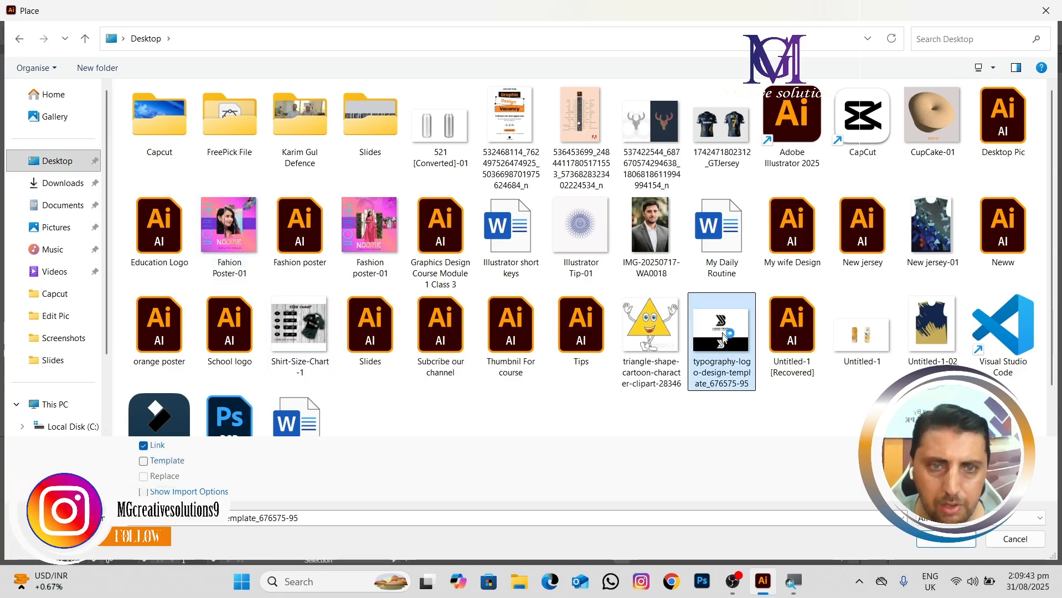
left_click(945, 545)
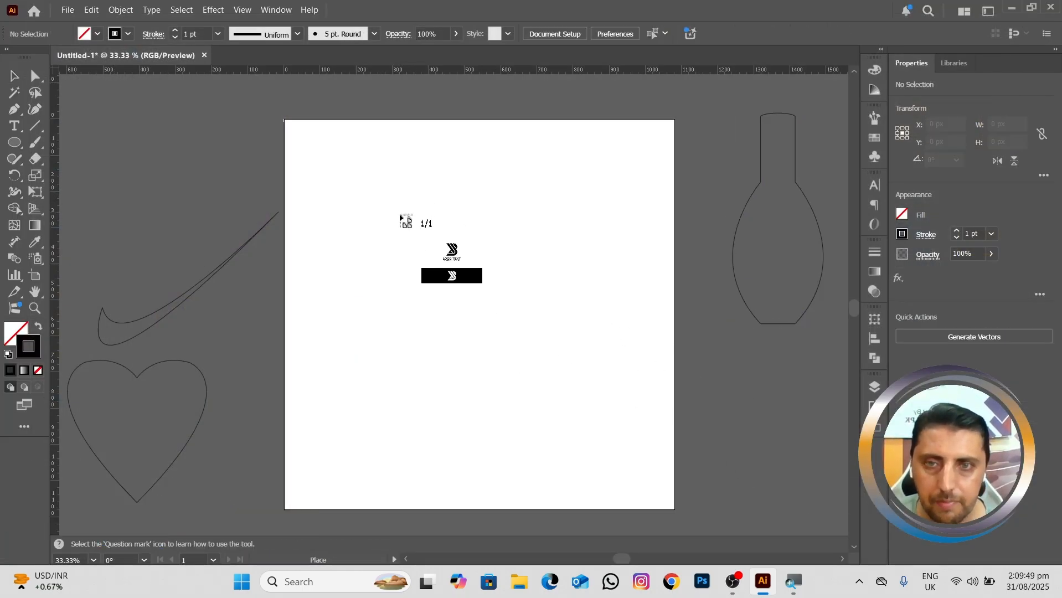
left_click_drag(427, 250, 573, 417)
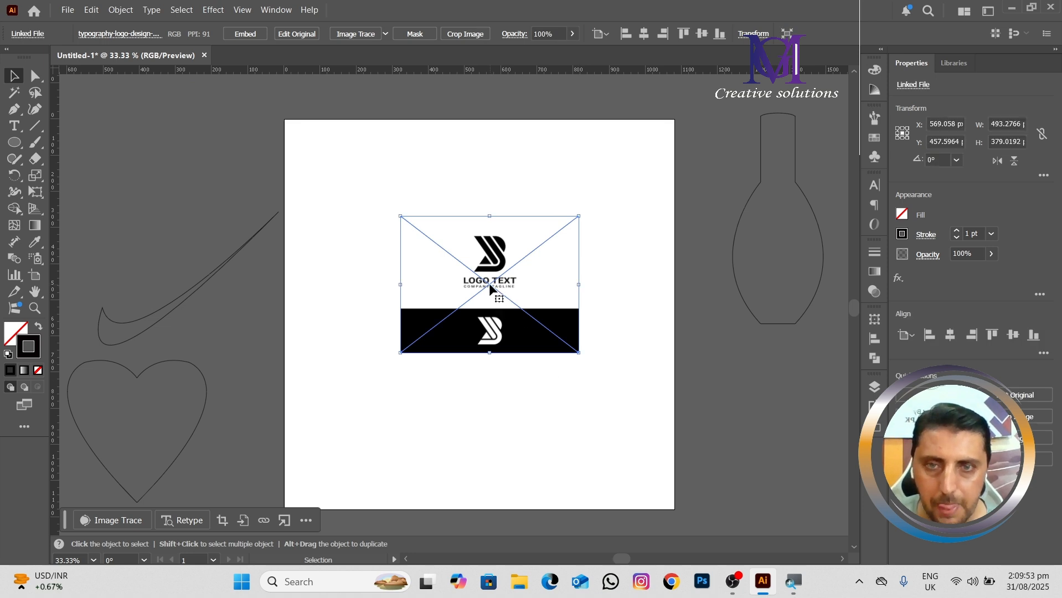
Step: Lock the placed logo image so it stays fixed as a tracing template
key("ctrl+equal")
key("ctrl+equal")
left_click_drag(474, 301, 459, 276)
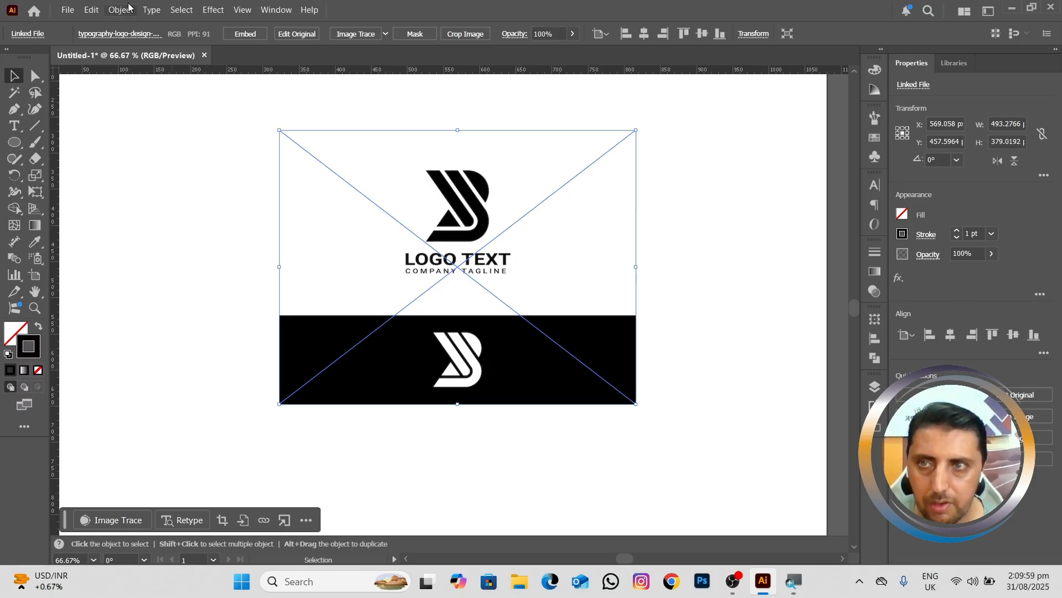
left_click(875, 387)
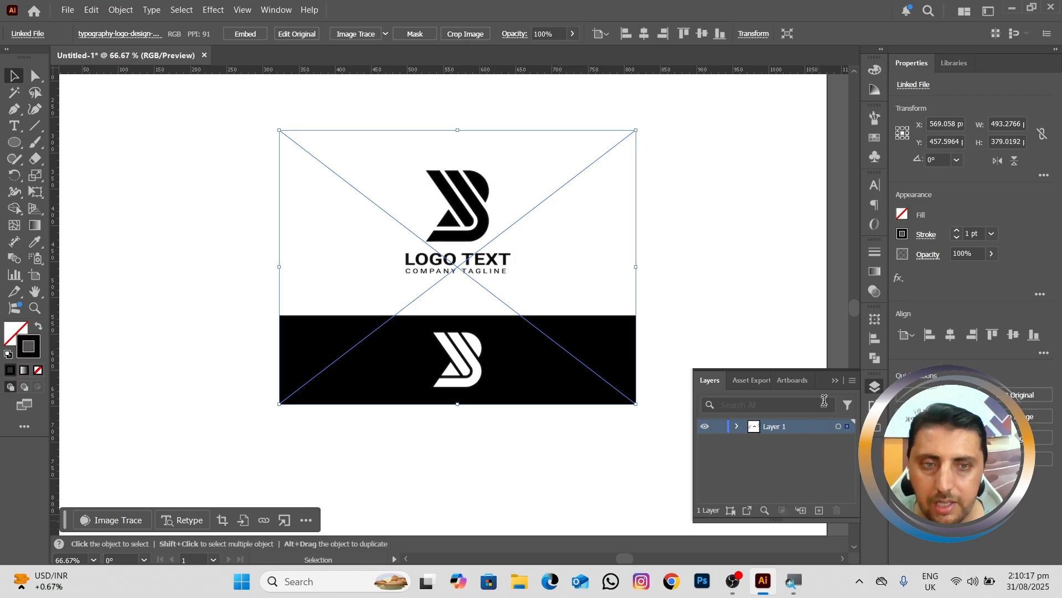
left_click(835, 382)
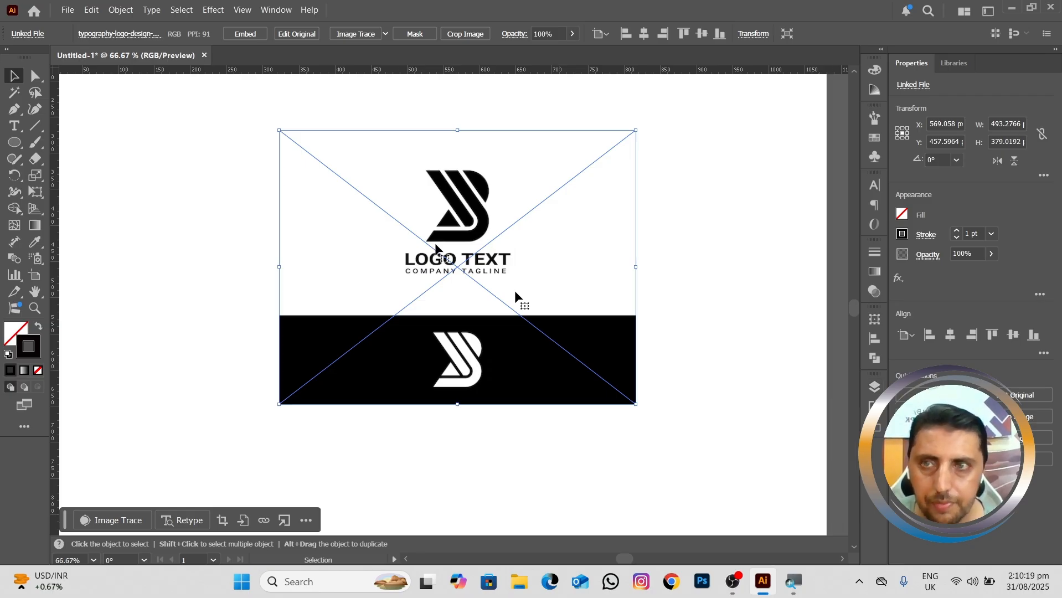
left_click(120, 10)
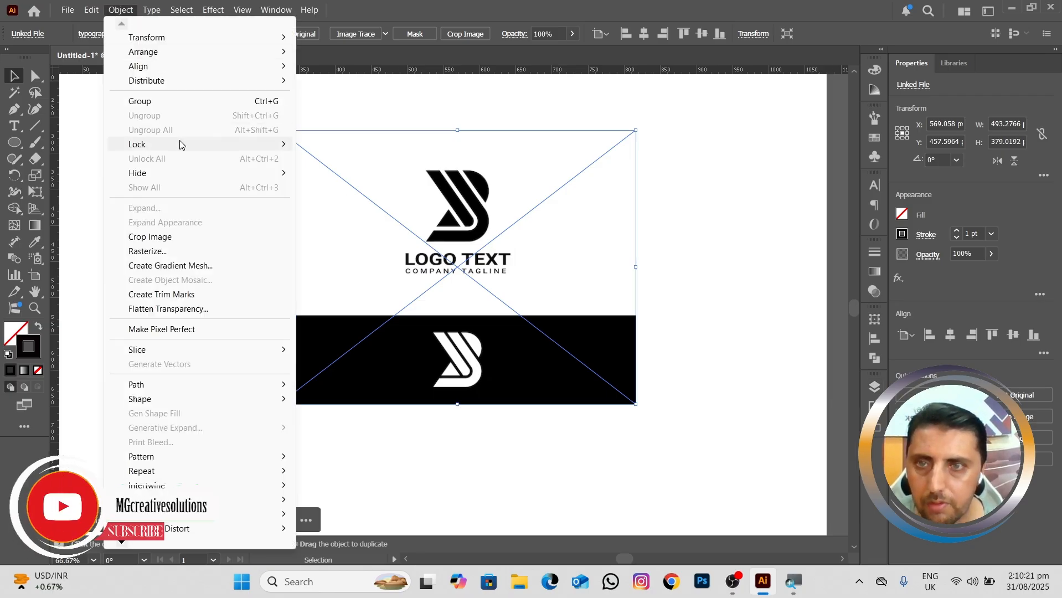
mouse_move(166, 144)
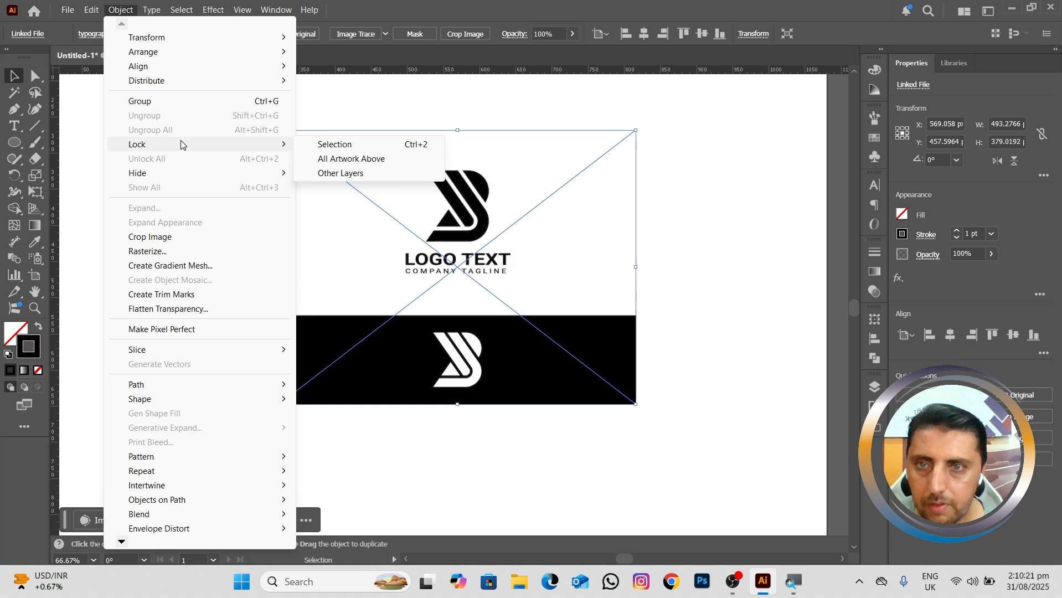
left_click(366, 144)
Step: Trace the rounded upper-right bowl of the black logo mark with the Pen tool as a closed path about 35 × 44 px
scroll(438, 237, "up", 4)
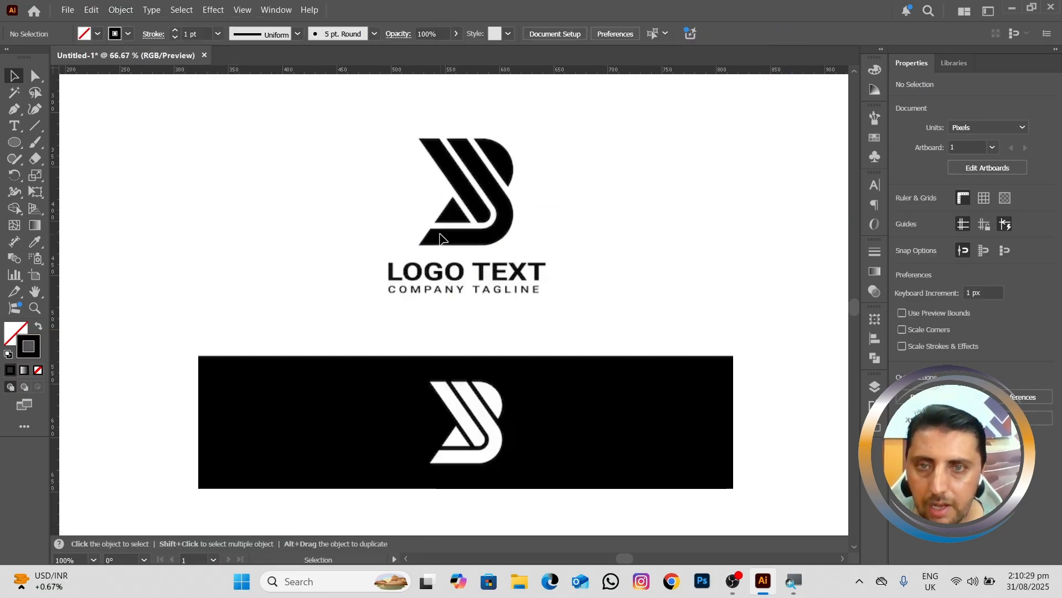
left_click_drag(464, 252, 464, 255)
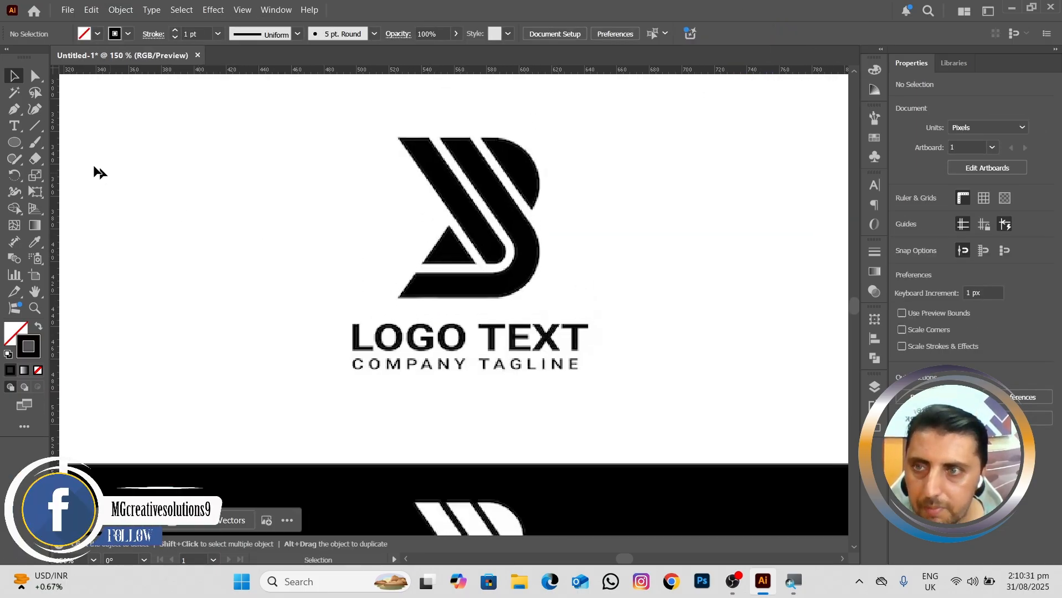
left_click(15, 110)
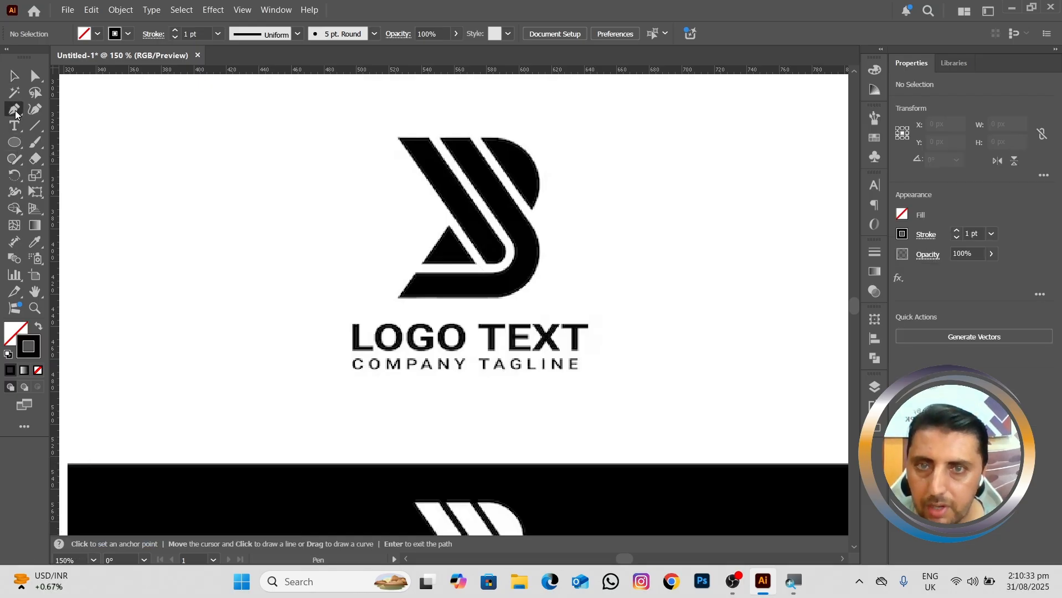
left_click(481, 138)
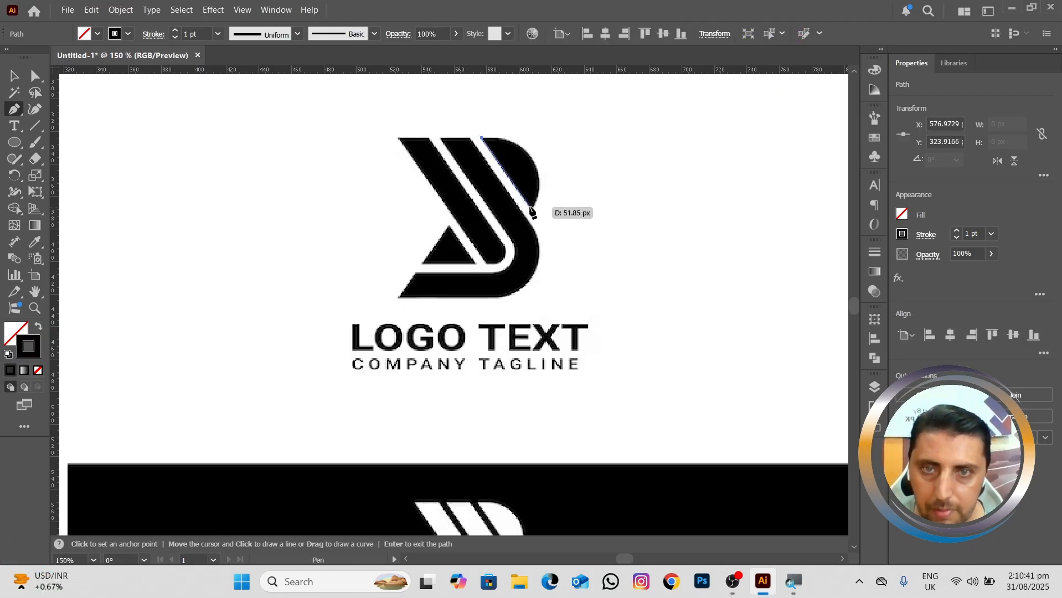
left_click_drag(531, 209, 504, 287)
key("ctrl+z")
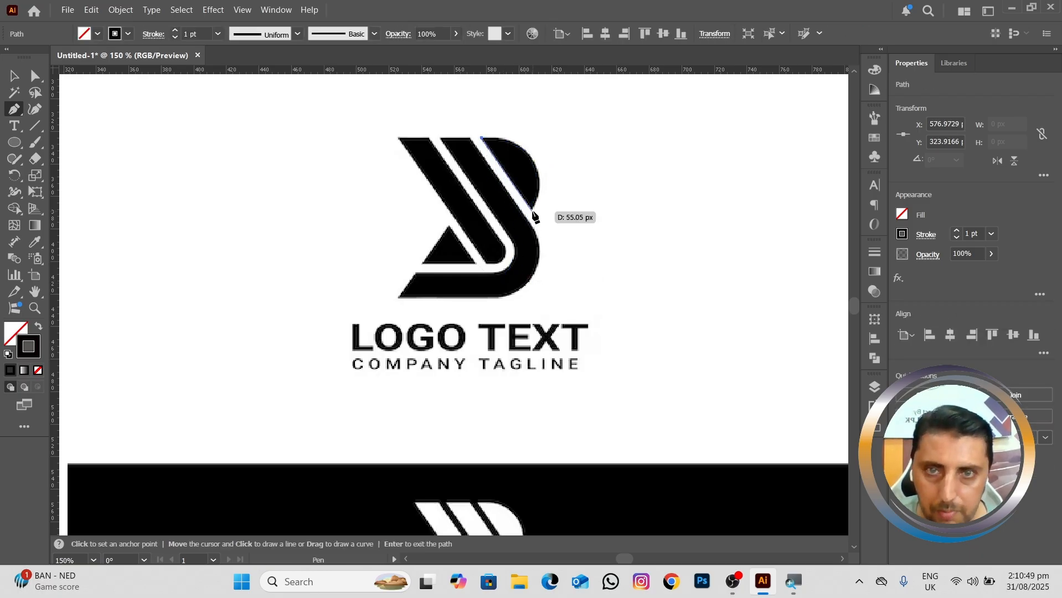
left_click_drag(533, 211, 507, 288)
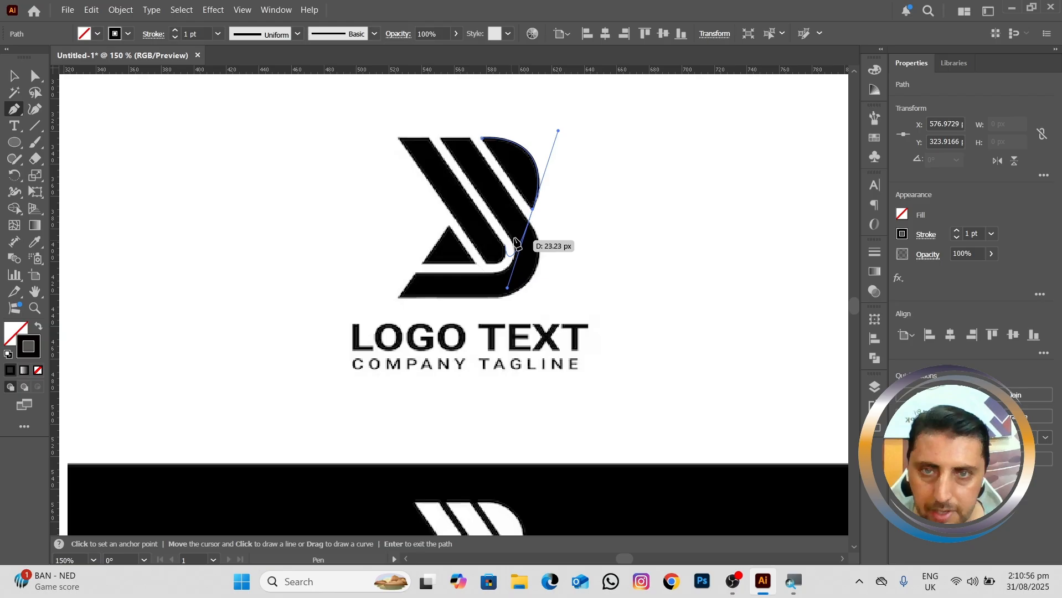
left_click(533, 209)
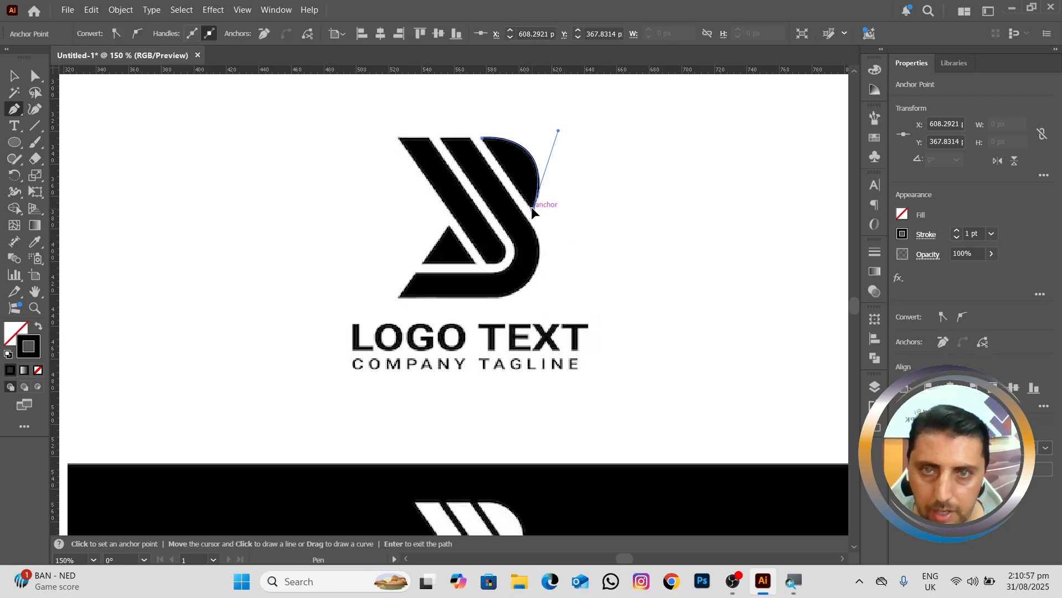
left_click(482, 139)
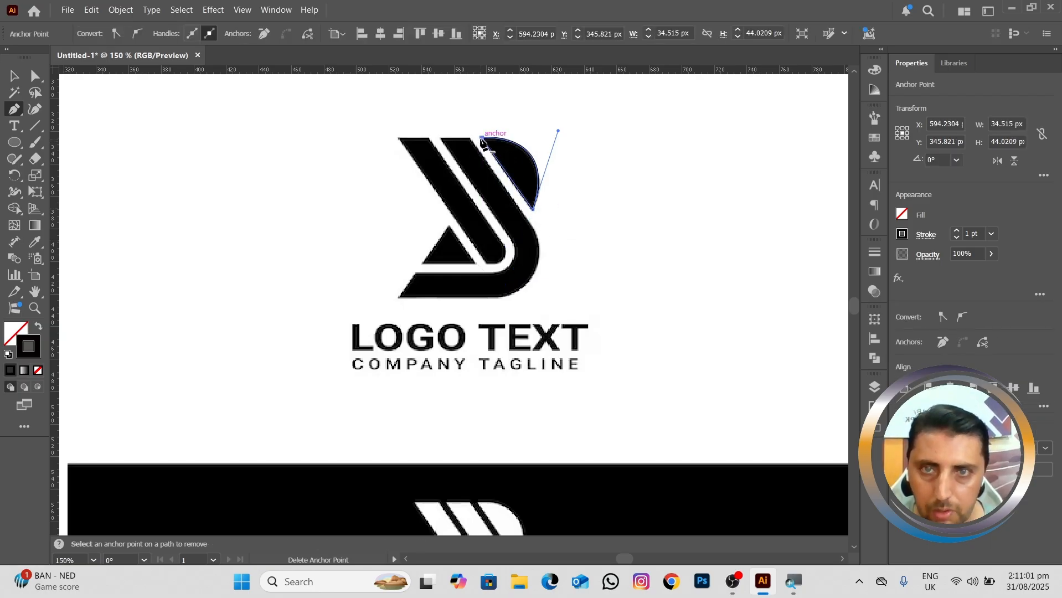
Step: Trace the middle band's outer edge from its roughly 17 px wide top, around the lower-right curve, to the mark's bottom-left tip
left_click(441, 138)
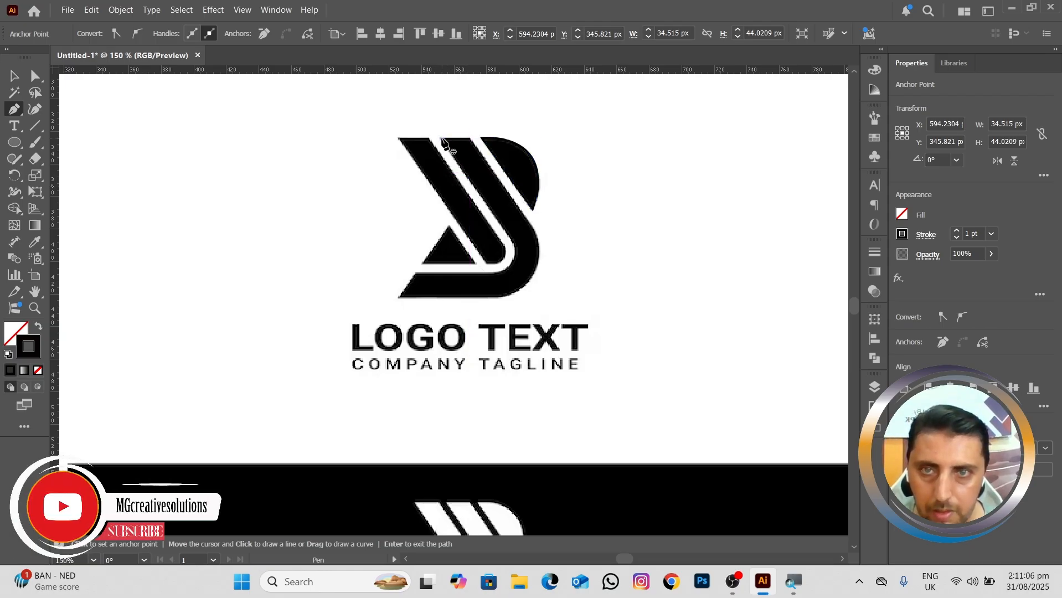
left_click(470, 138)
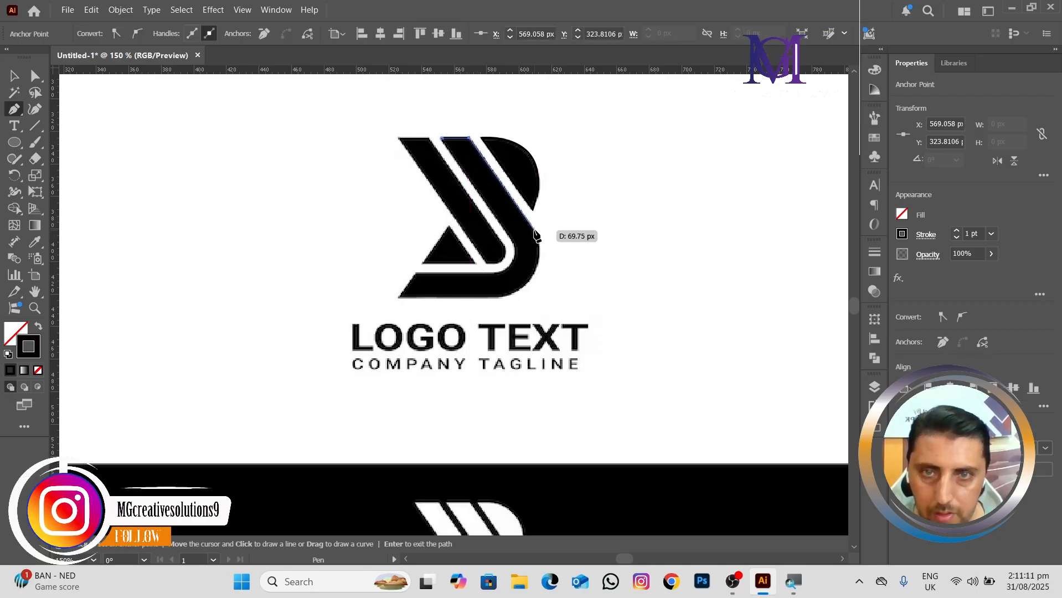
left_click(535, 231)
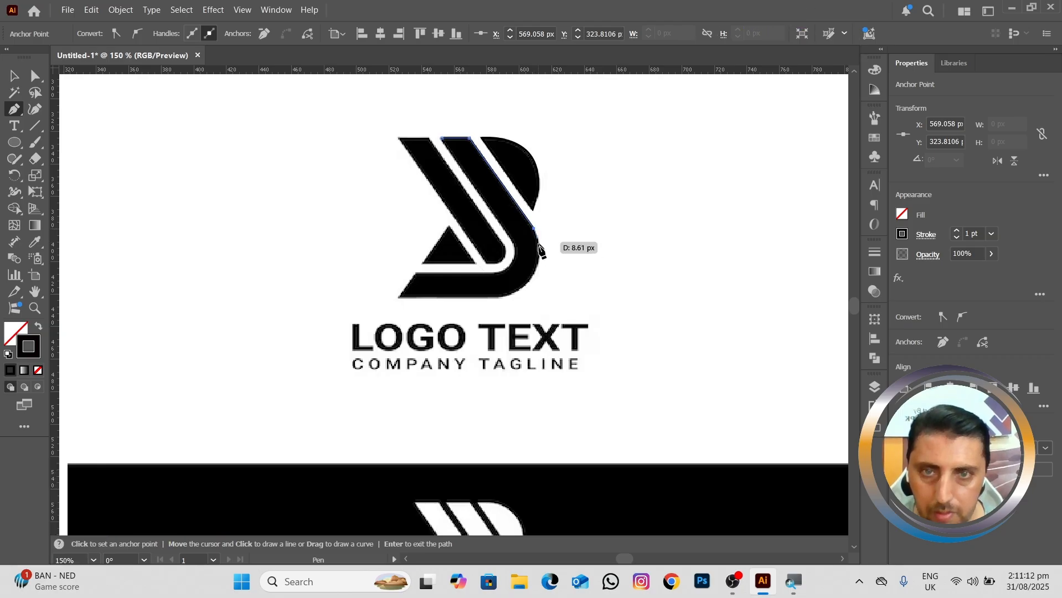
left_click_drag(500, 298, 437, 309)
left_click(500, 299)
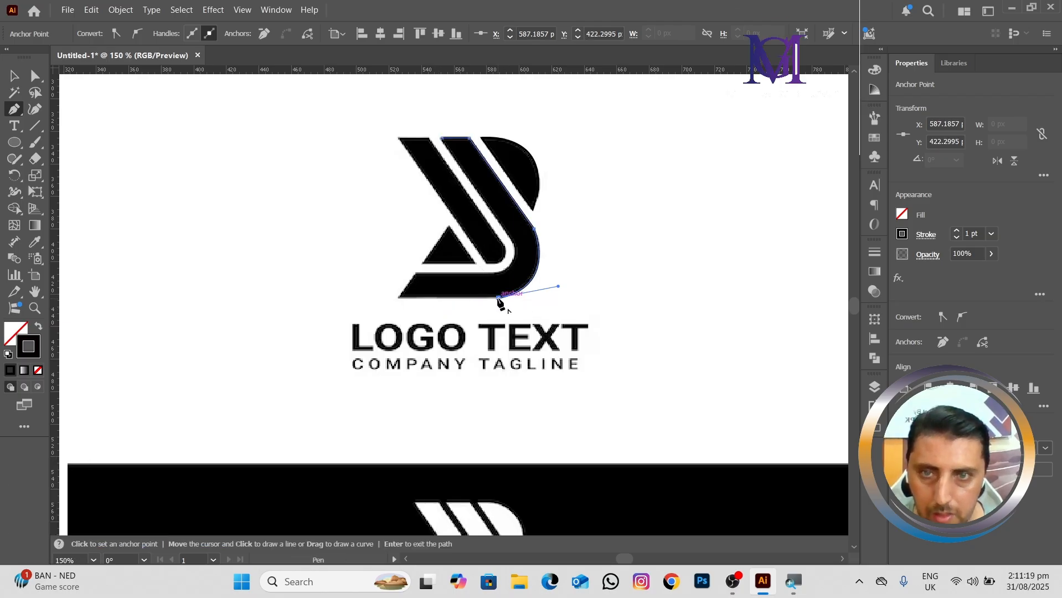
left_click(398, 298)
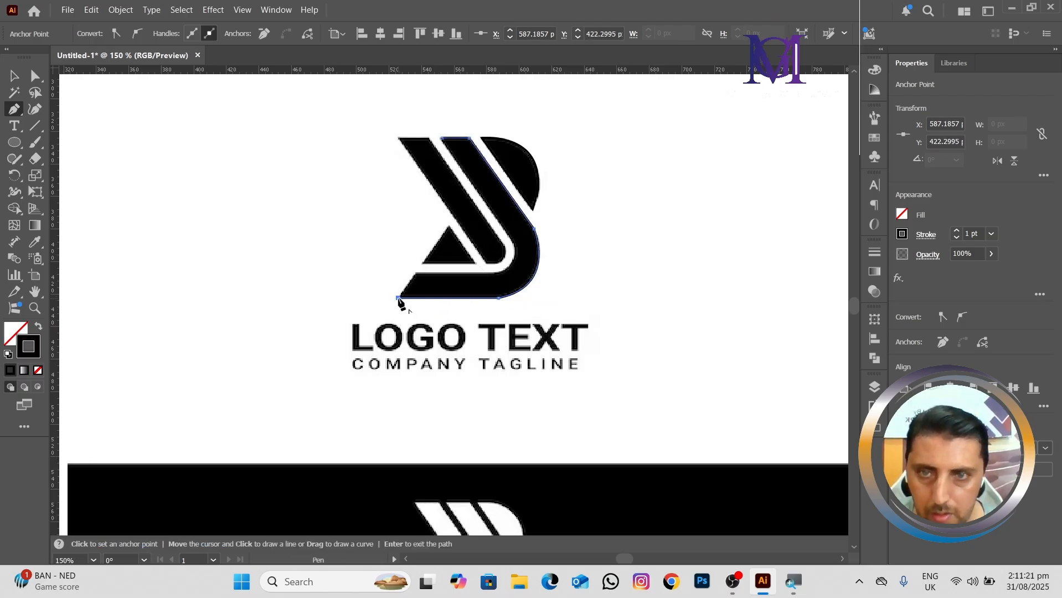
Step: Trace the middle band's inner edge through the small inner curve and close the path at its starting anchor
left_click(415, 272)
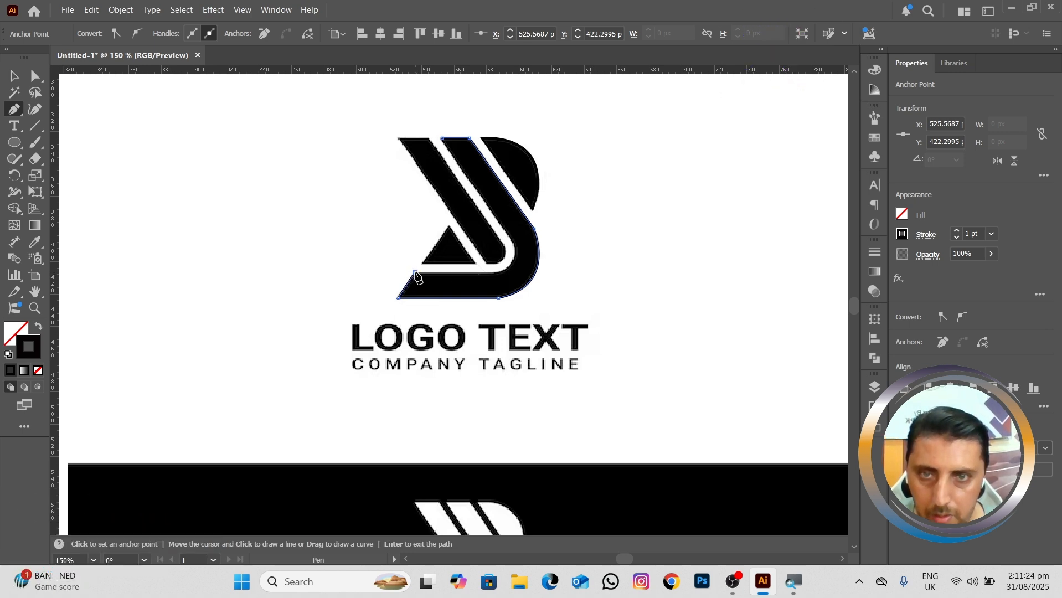
left_click(499, 273)
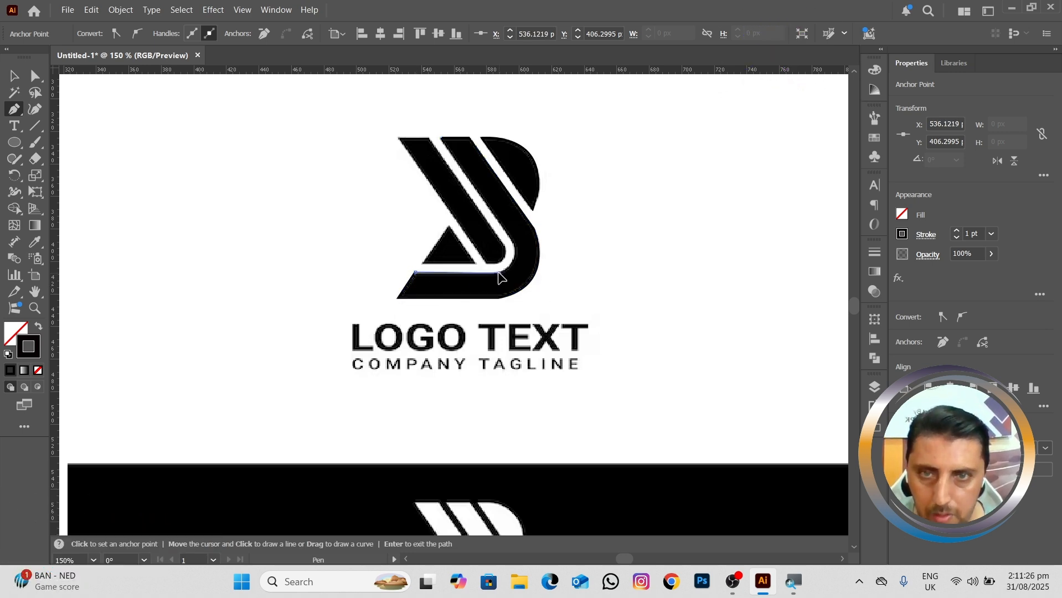
left_click(510, 244)
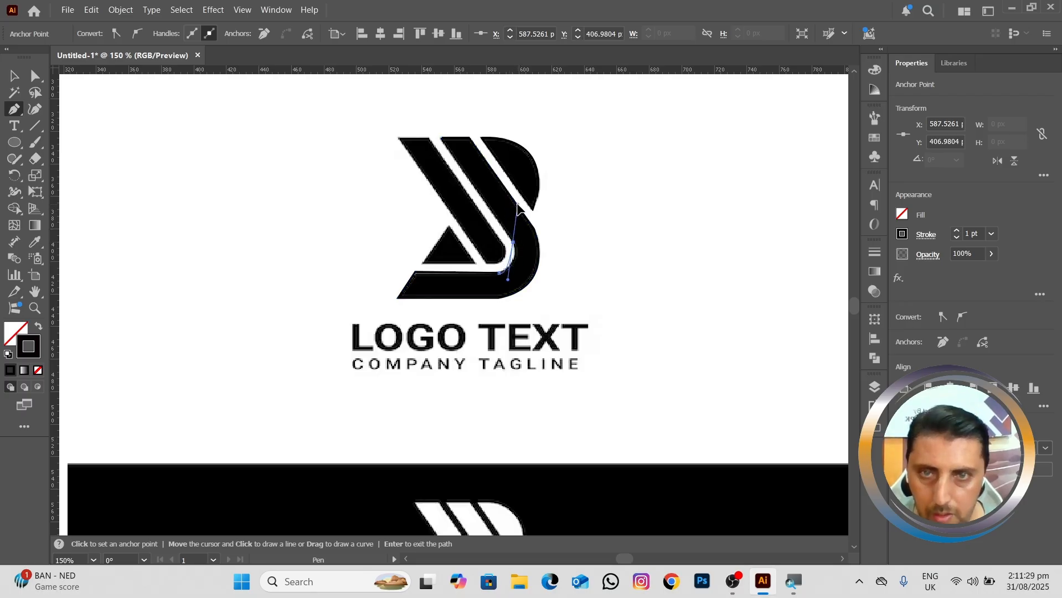
left_click_drag(517, 204, 519, 216)
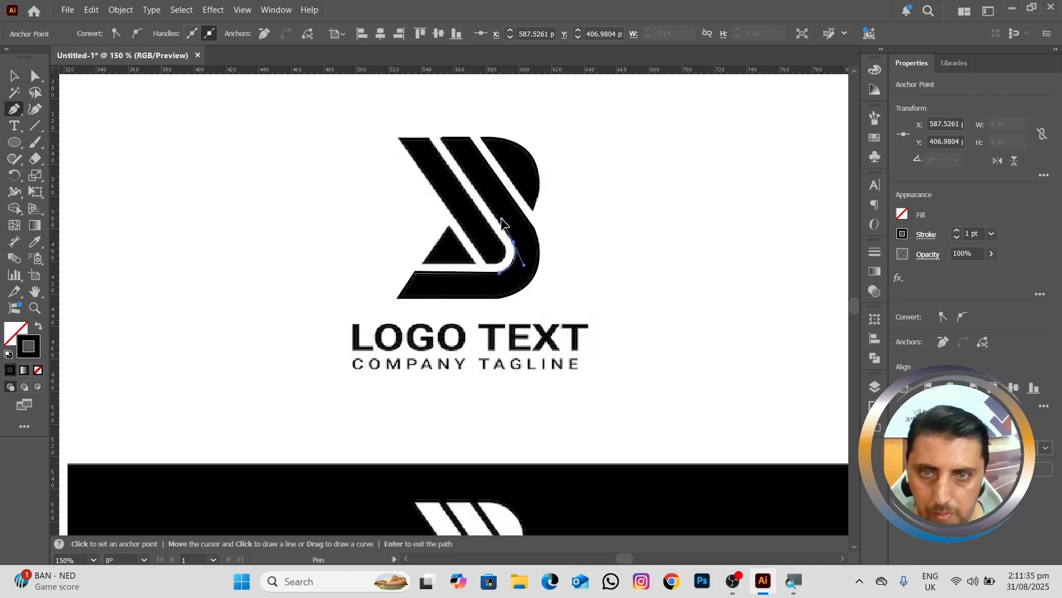
left_click_drag(501, 219, 501, 220)
left_click(512, 243)
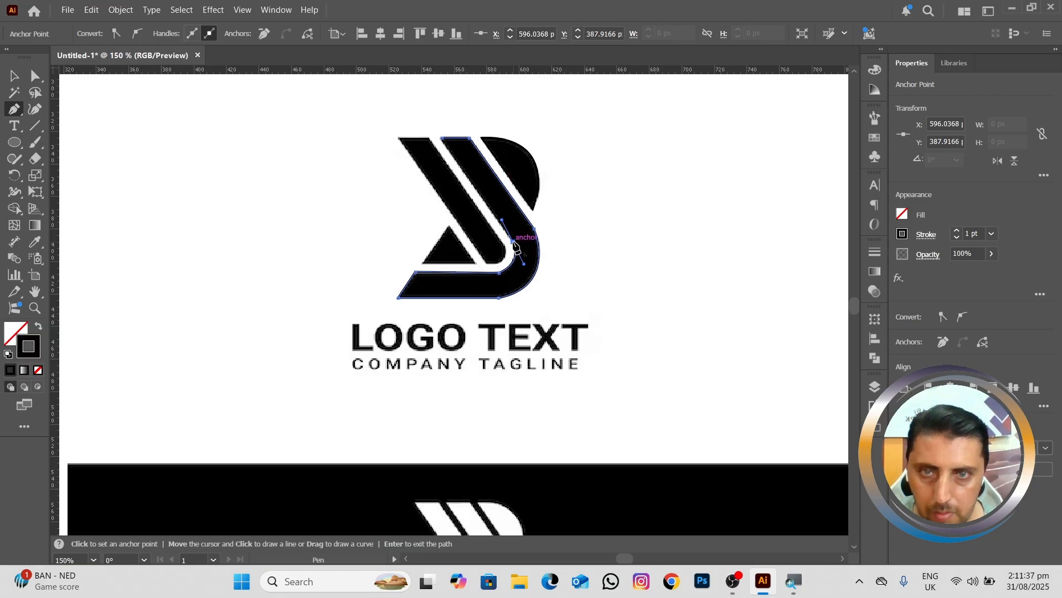
left_click(443, 139)
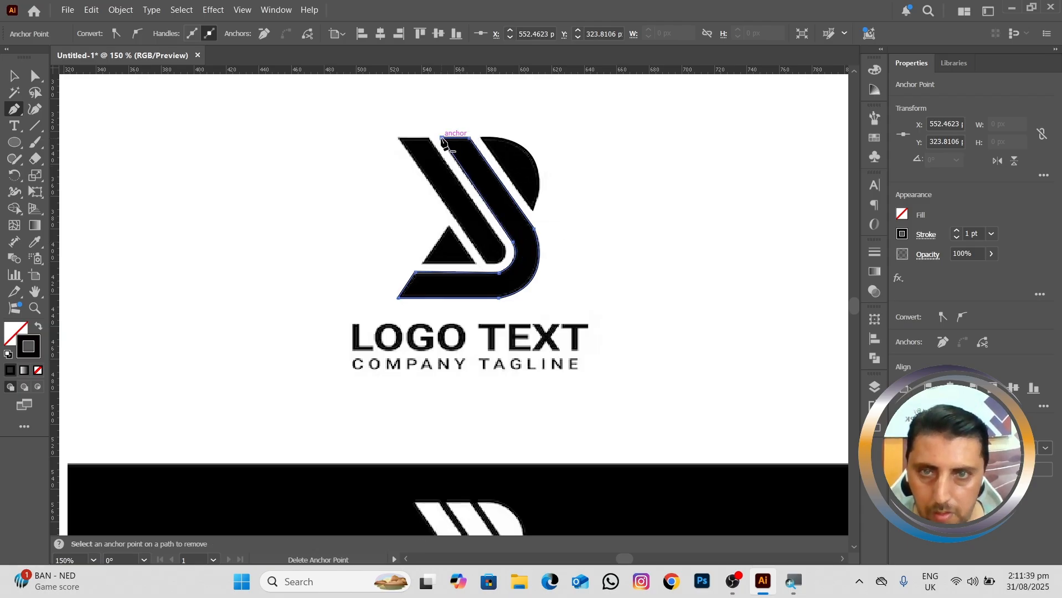
Step: Trace the mark's leftmost diagonal stripe as a closed path with a top edge about 19 px wide and a rounded lower end
left_click(398, 138)
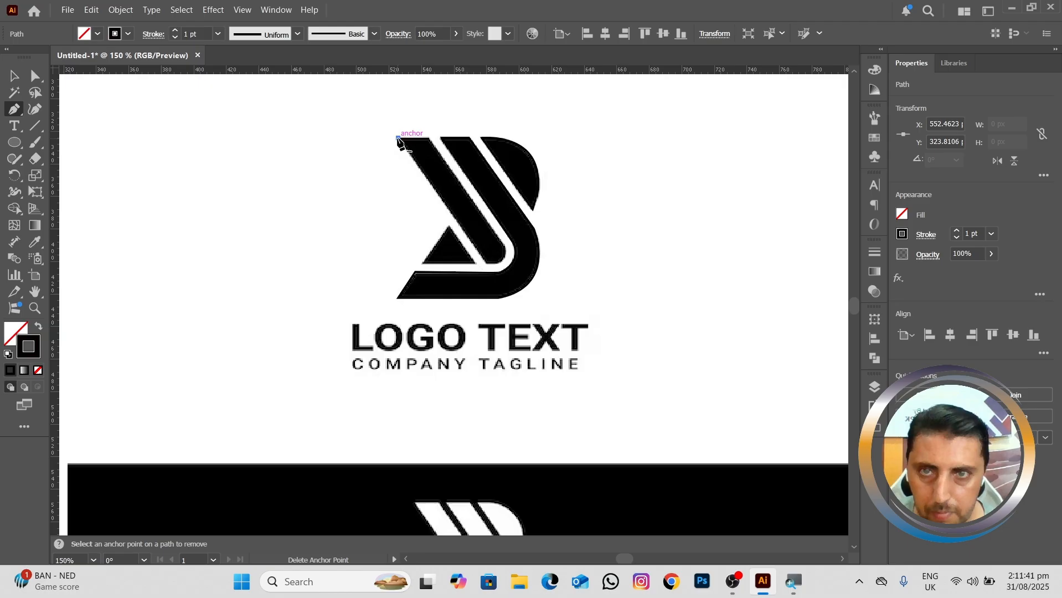
left_click(430, 138)
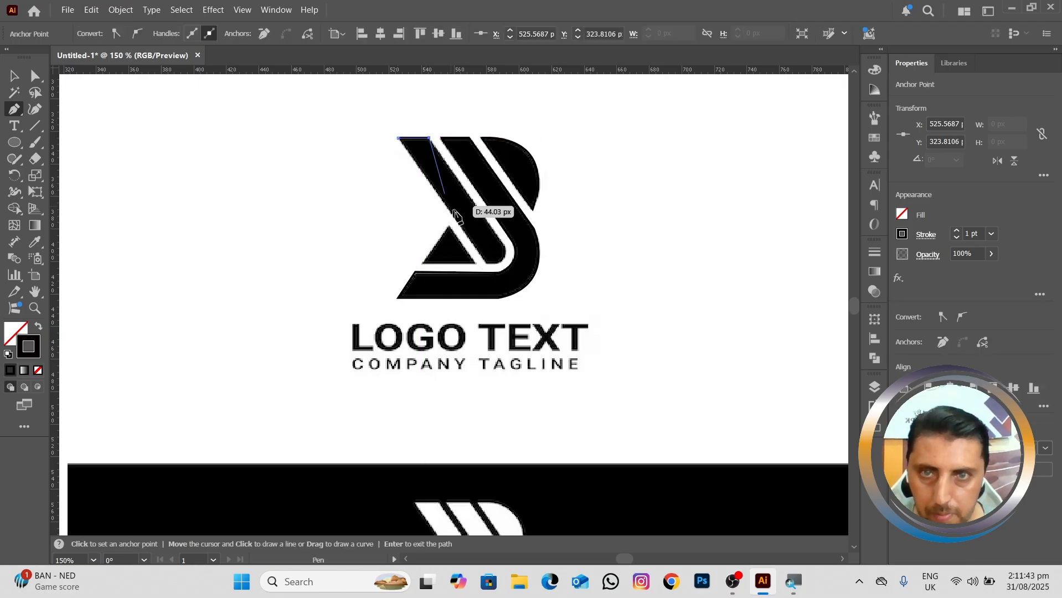
left_click(504, 244)
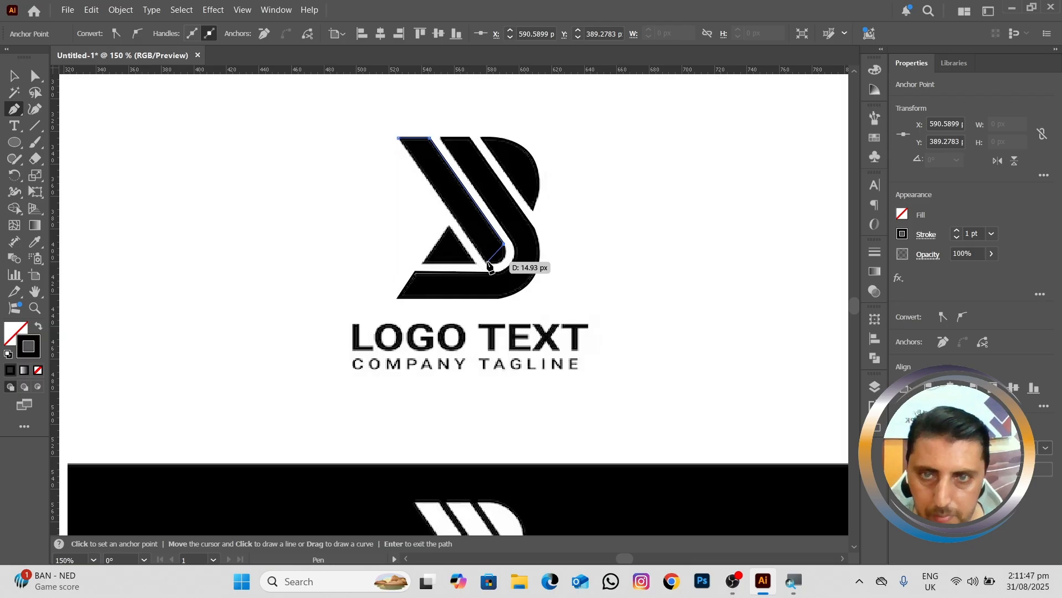
left_click_drag(487, 262, 476, 266)
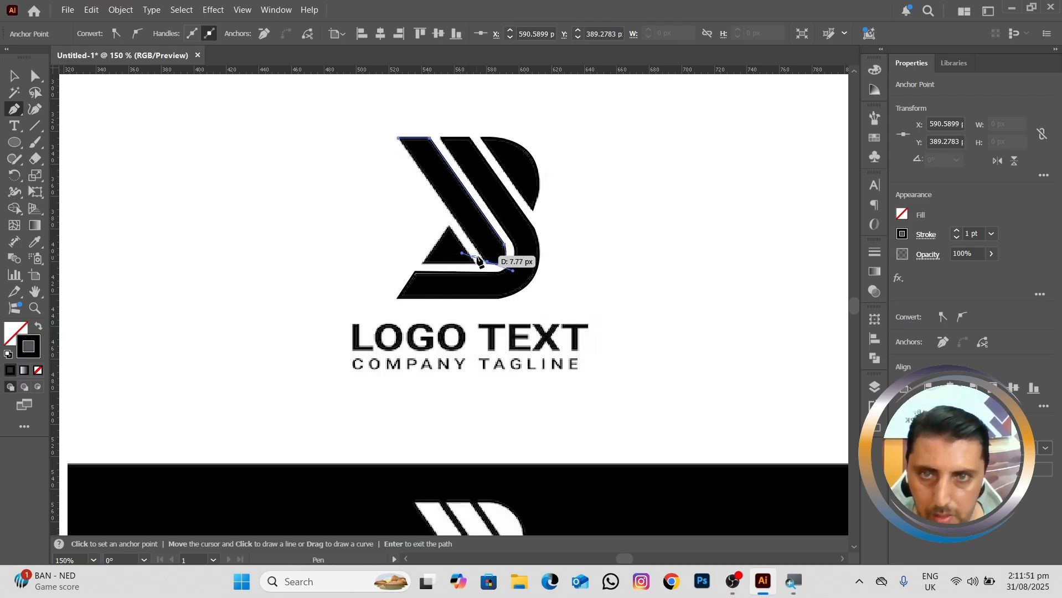
left_click(397, 138)
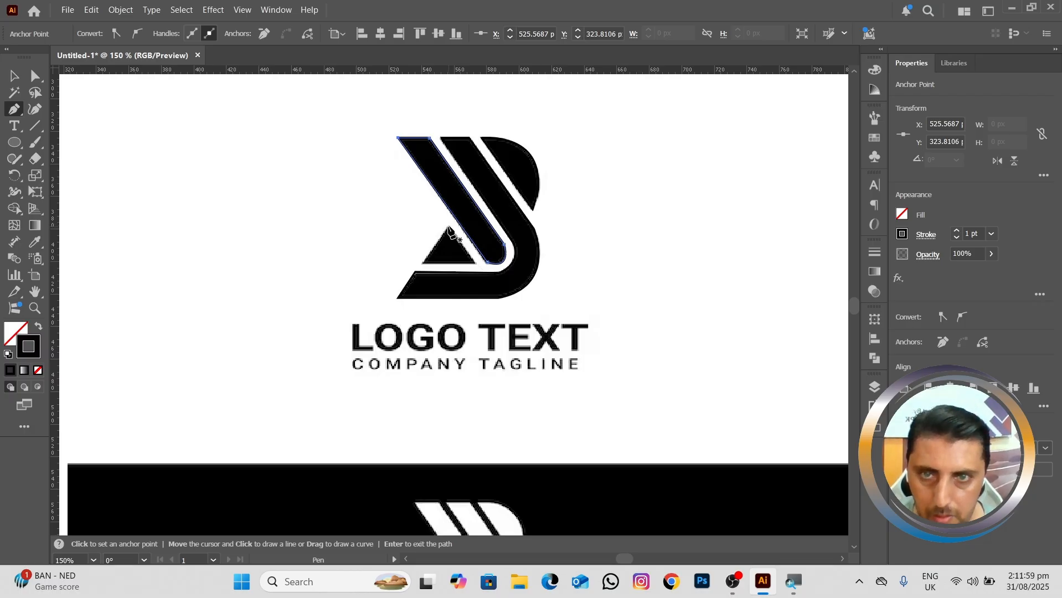
Step: Trace the small triangle inside the mark as a closed path about 32 × 23 px and switch to the Selection tool
left_click(449, 227)
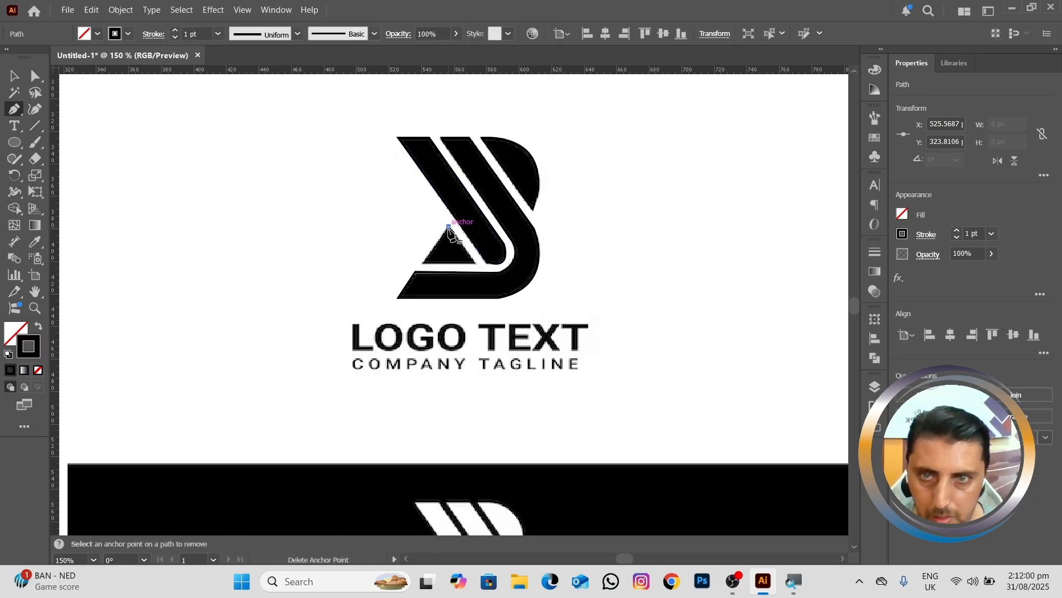
left_click(423, 264)
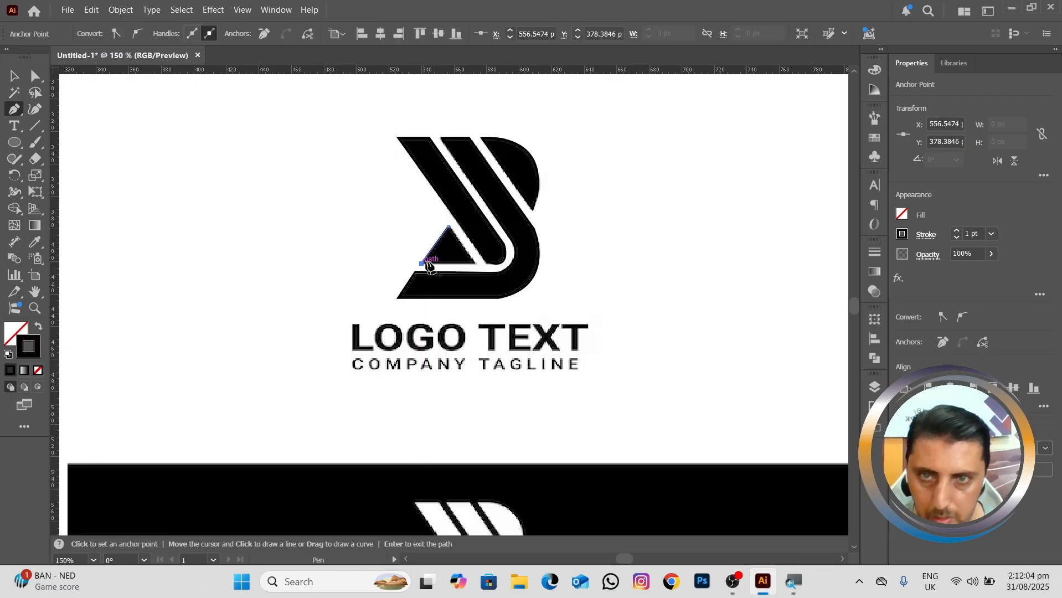
left_click(474, 265)
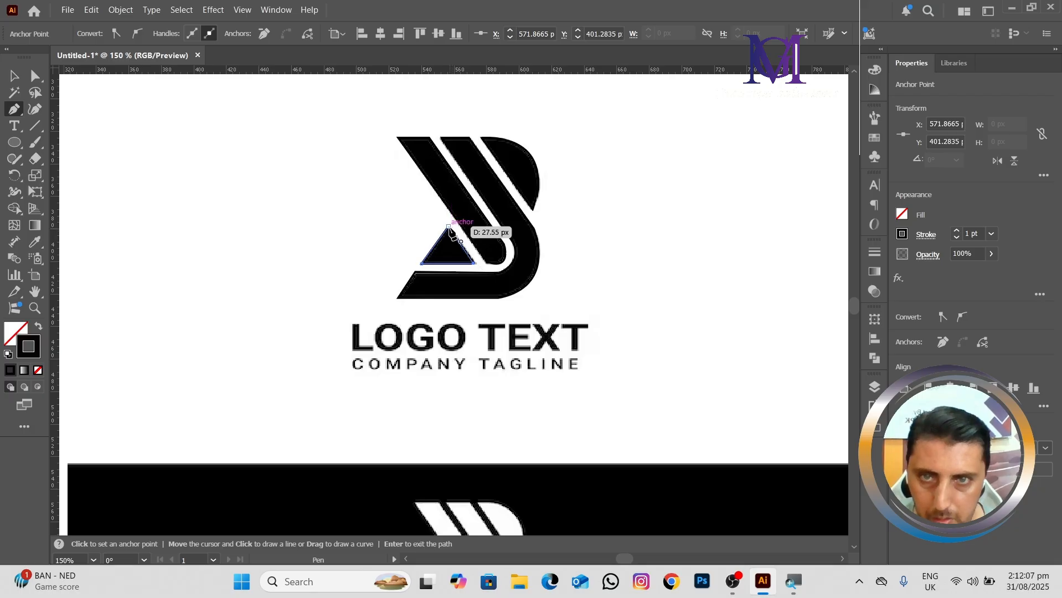
left_click(448, 228)
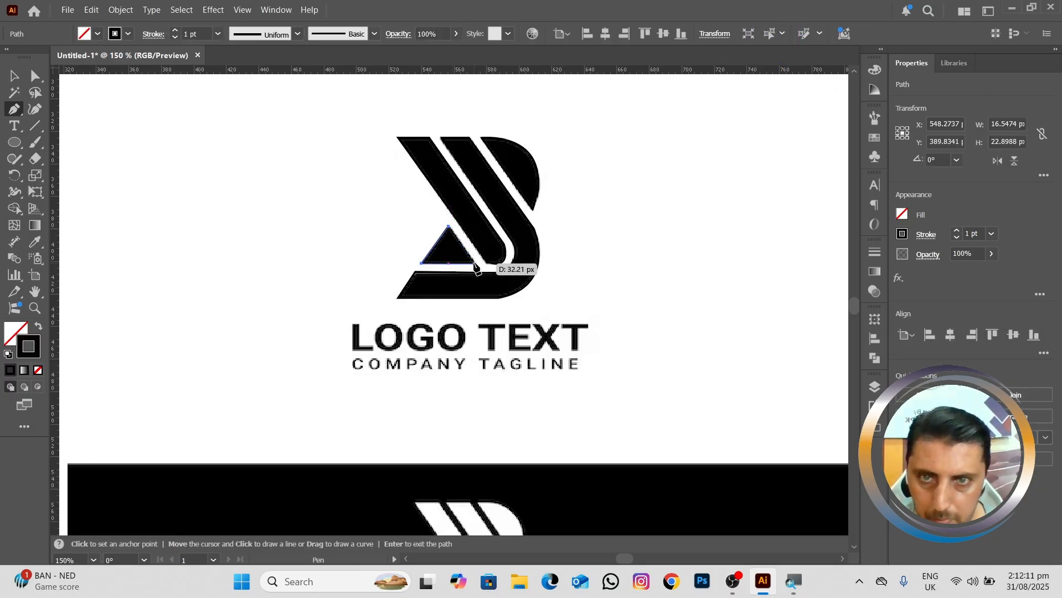
left_click(474, 265)
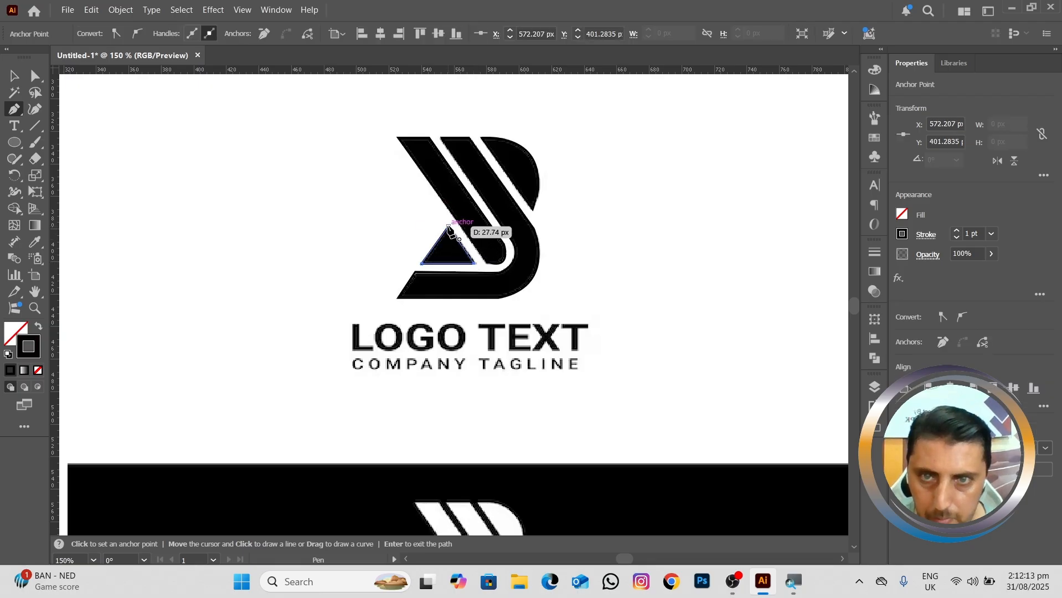
key("v")
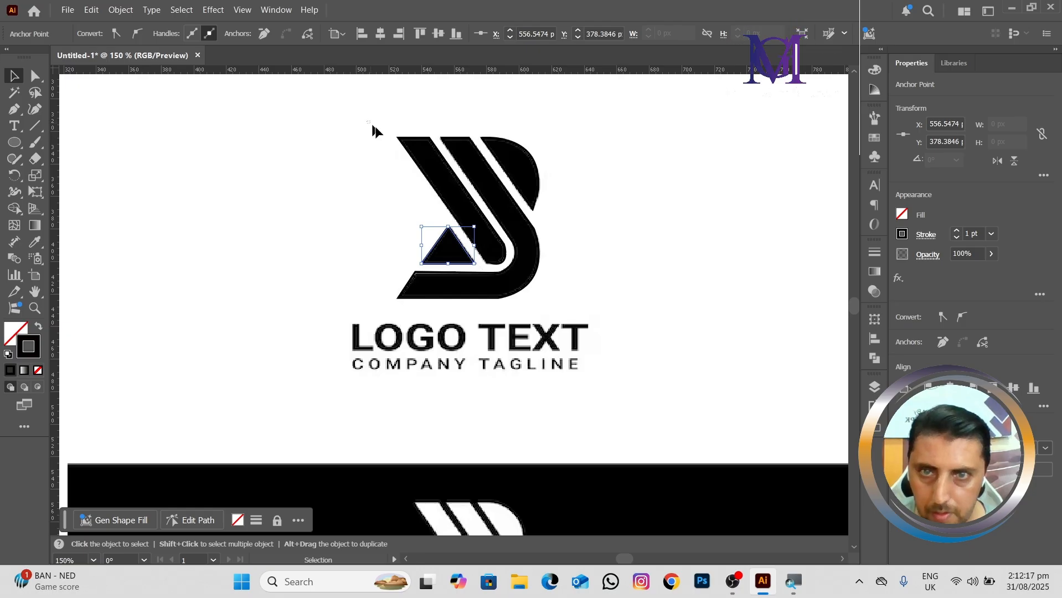
Step: Select all the traced shapes and move them about 122 px left, clear of the placed logo image
left_click_drag(367, 120, 538, 299)
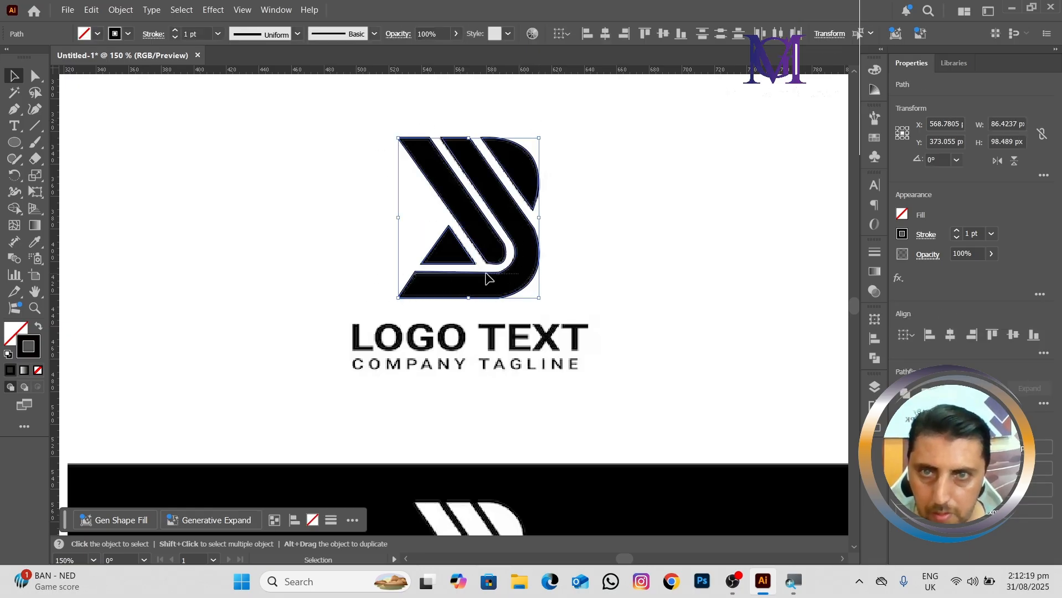
key("ctrl+shift+a")
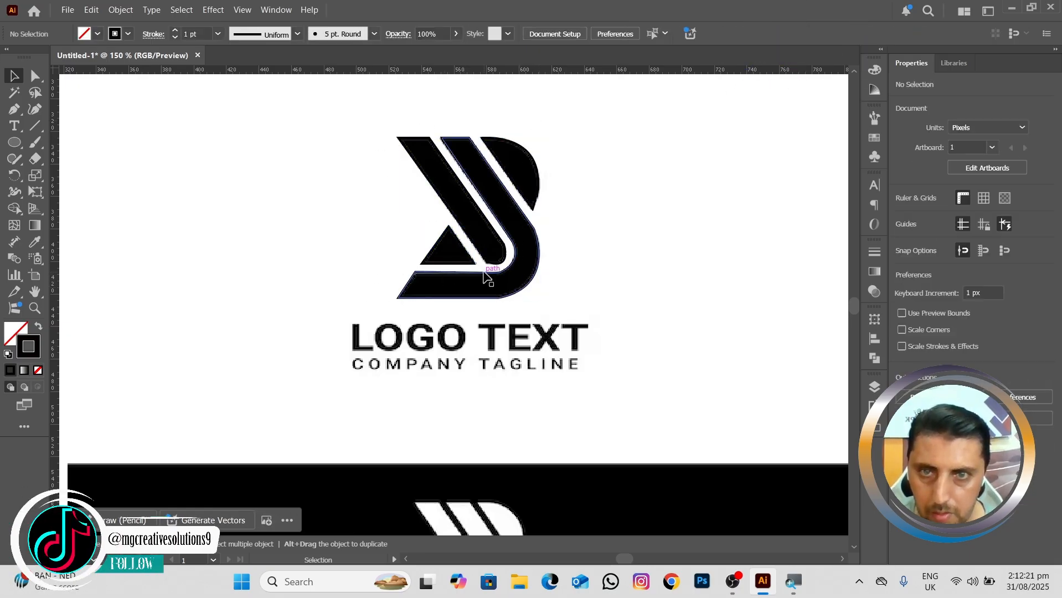
left_click_drag(368, 131, 551, 296)
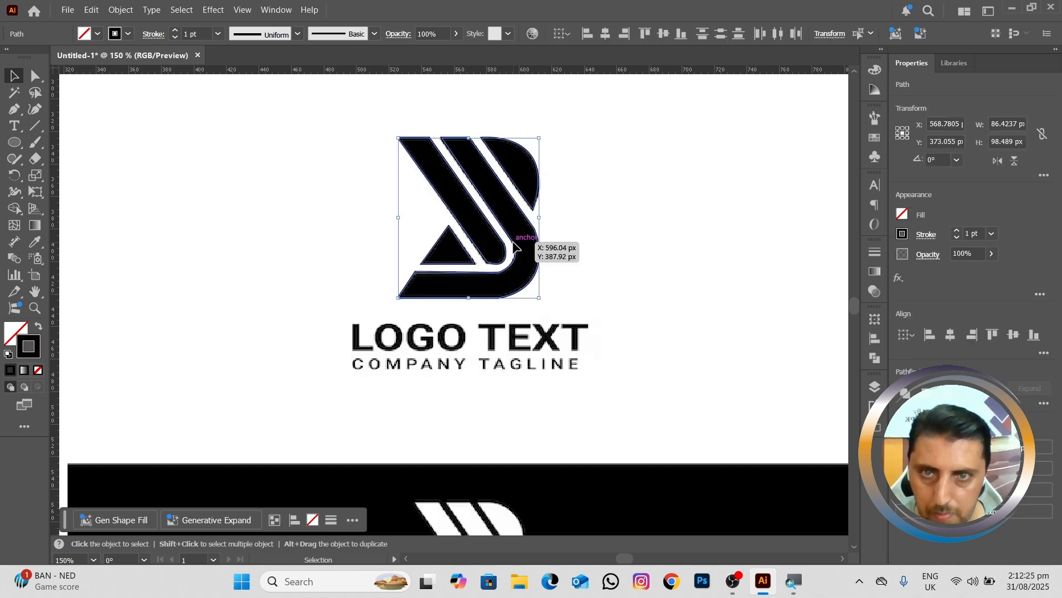
left_click_drag(514, 247, 302, 260)
Step: Round the middle band's right-side bend and its lower outer and inner corners, the lower ones to about 11 px and 8.9 px radius
scroll(252, 228, "up", 2)
key("space")
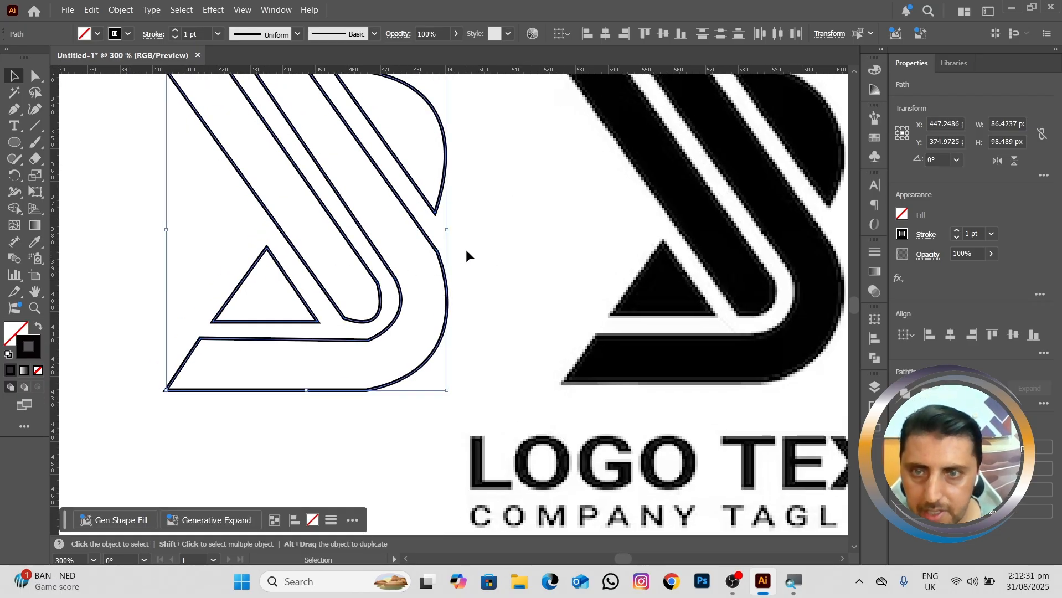
left_click(467, 251)
left_click(34, 77)
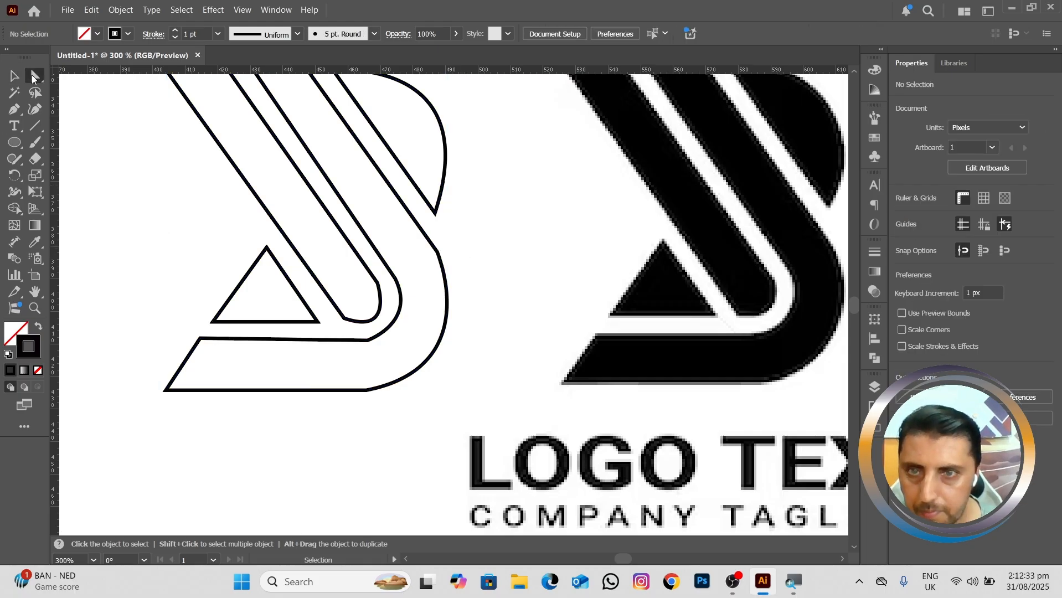
mouse_move(422, 265)
left_mouse_down()
mouse_move(435, 261)
mouse_move(402, 270)
left_mouse_up()
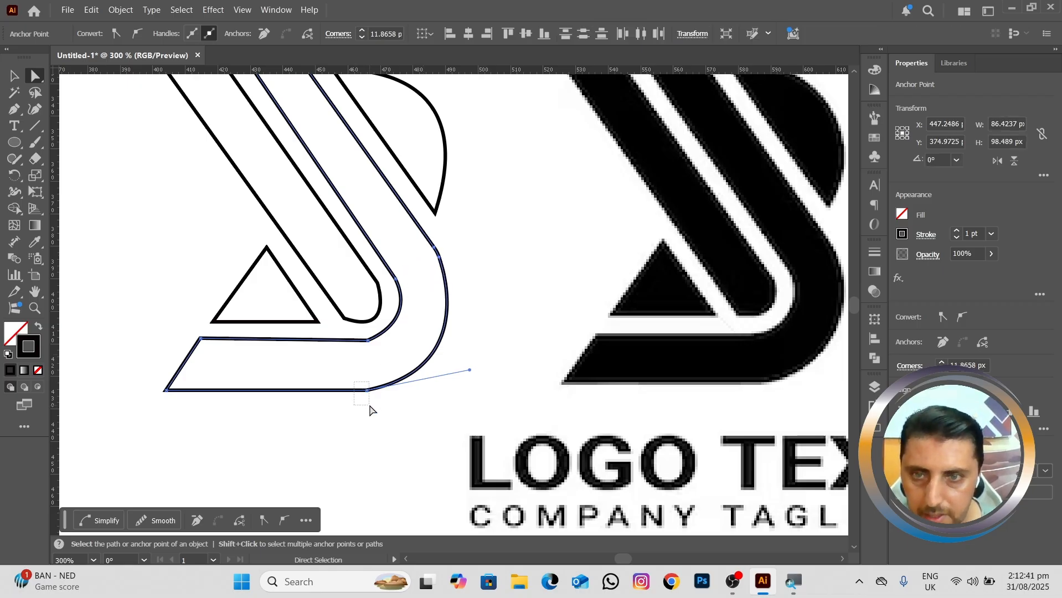
left_click_drag(370, 409, 379, 363)
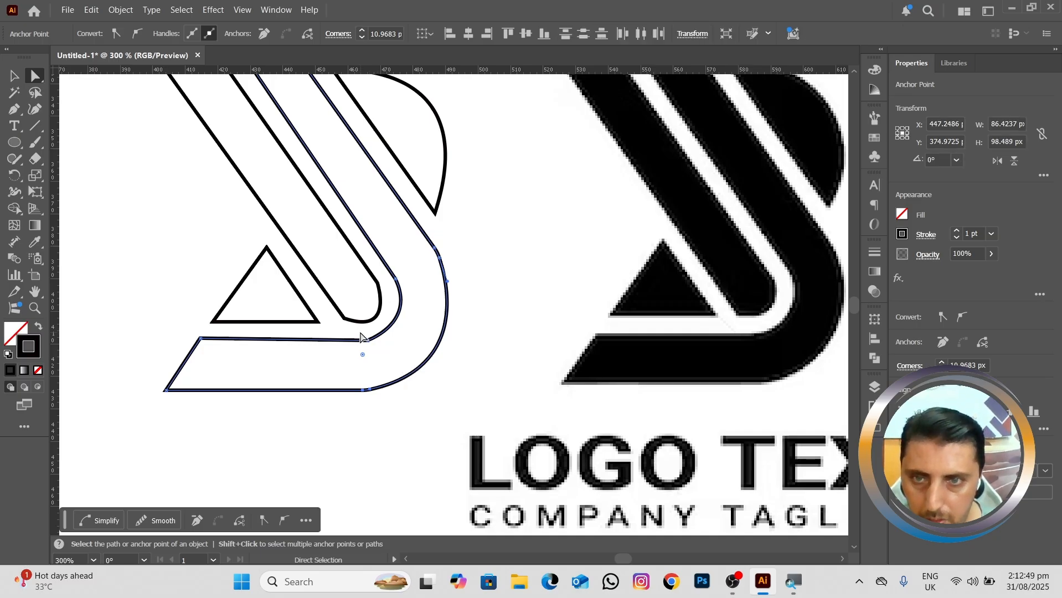
left_click_drag(370, 344, 374, 308)
left_click(349, 314)
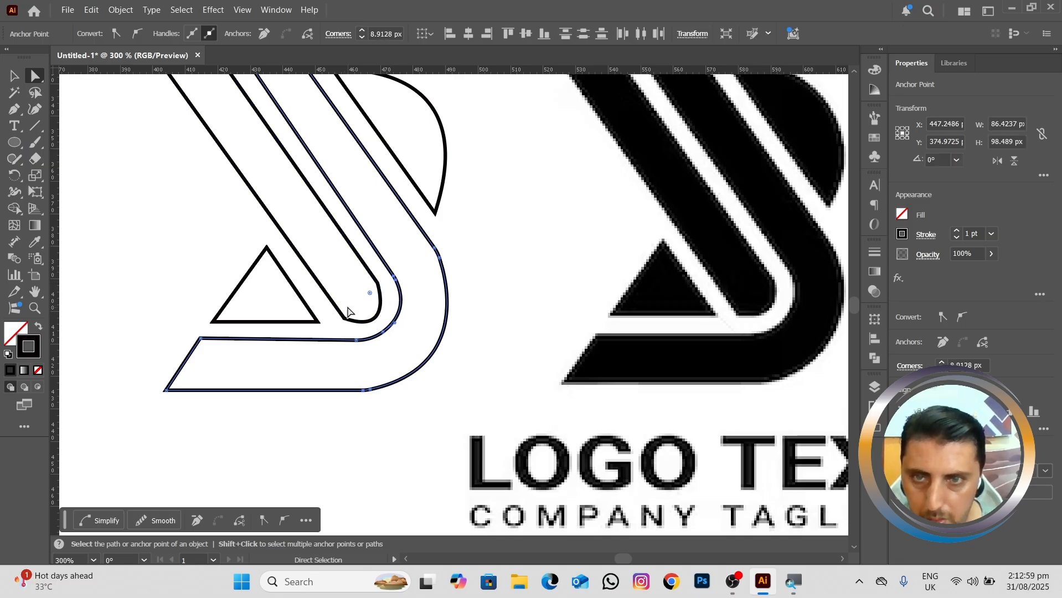
Step: Round the leftmost stripe's lower end, using corner radii of about 14.8 px on its right side and 9.8 px on its left
left_click_drag(382, 277, 319, 298)
left_click(348, 313)
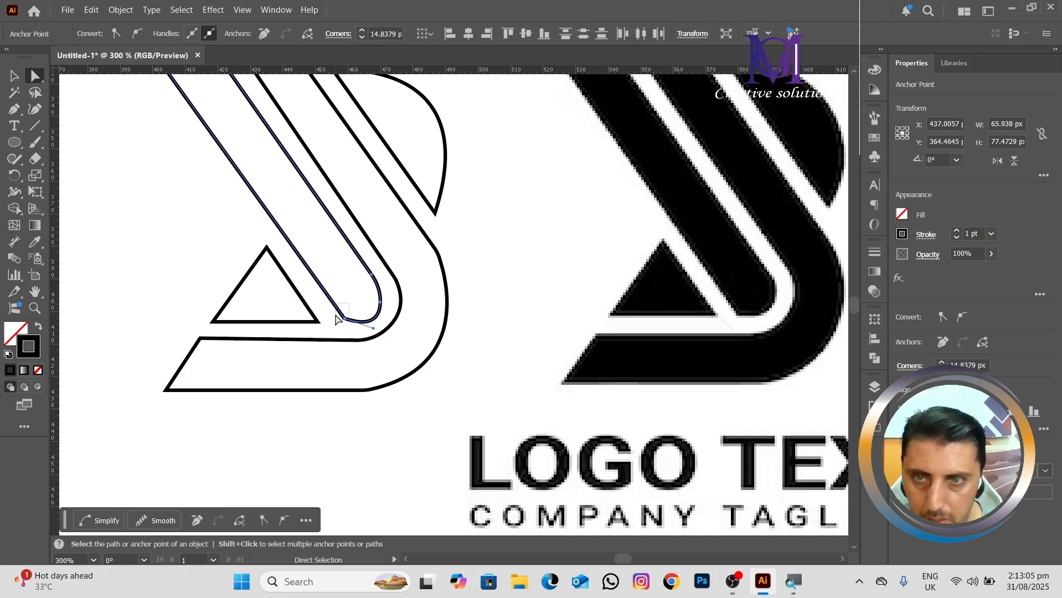
left_click(344, 320)
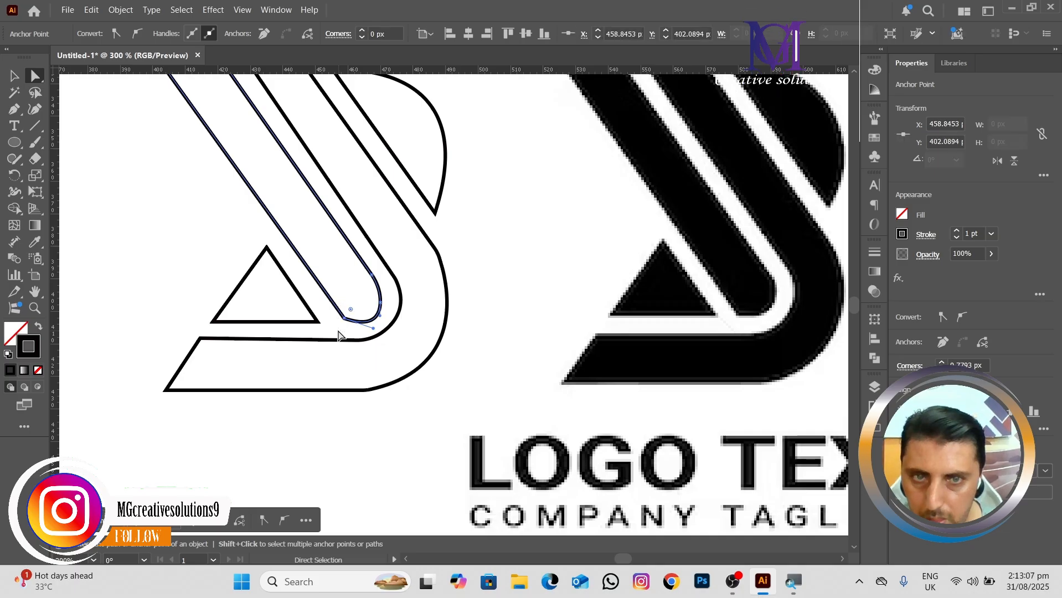
left_click_drag(349, 313, 352, 287)
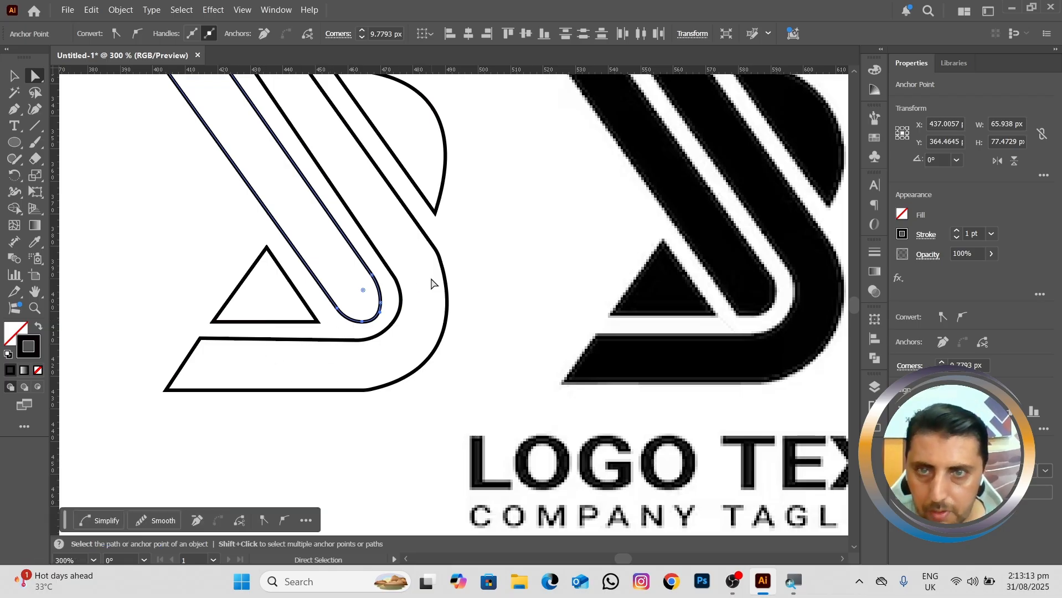
Step: Select all the traced shapes and swap their fill and stroke to get a black fill without a stroke
scroll(379, 222, "up", 3)
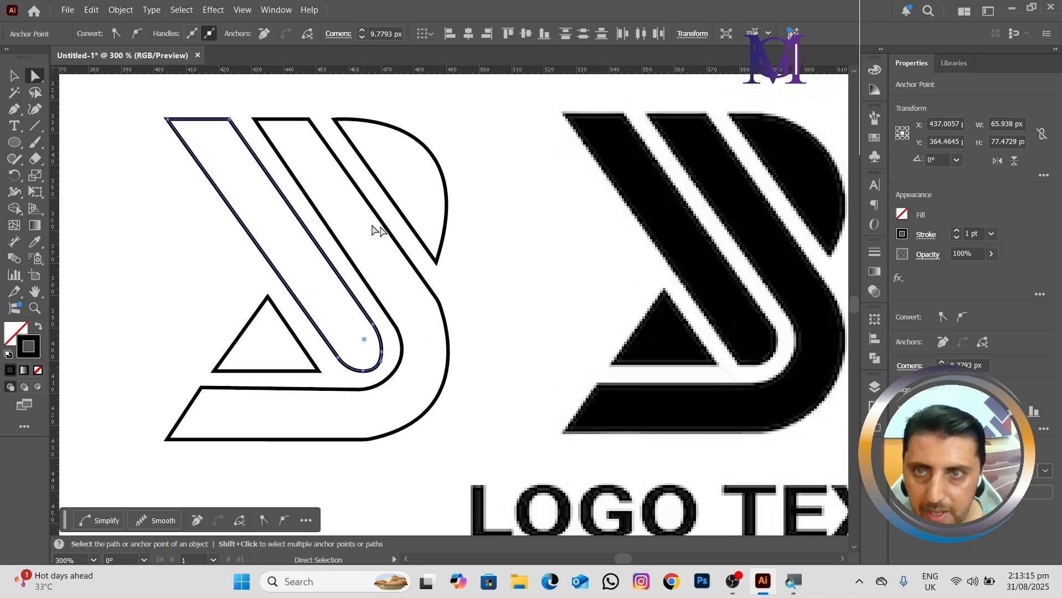
scroll(407, 277, "down", 1)
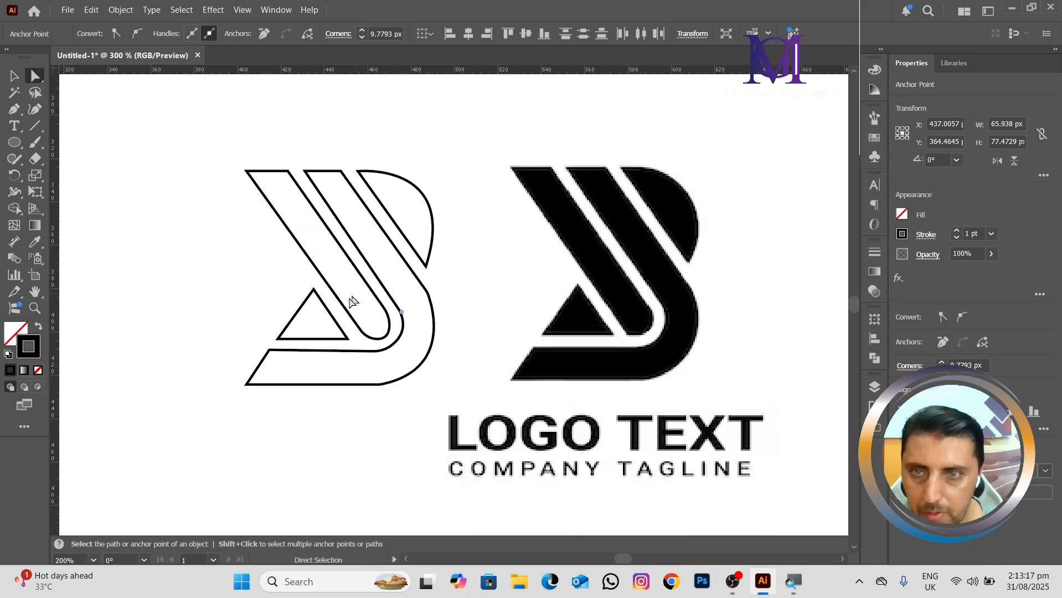
left_click_drag(368, 301, 408, 280)
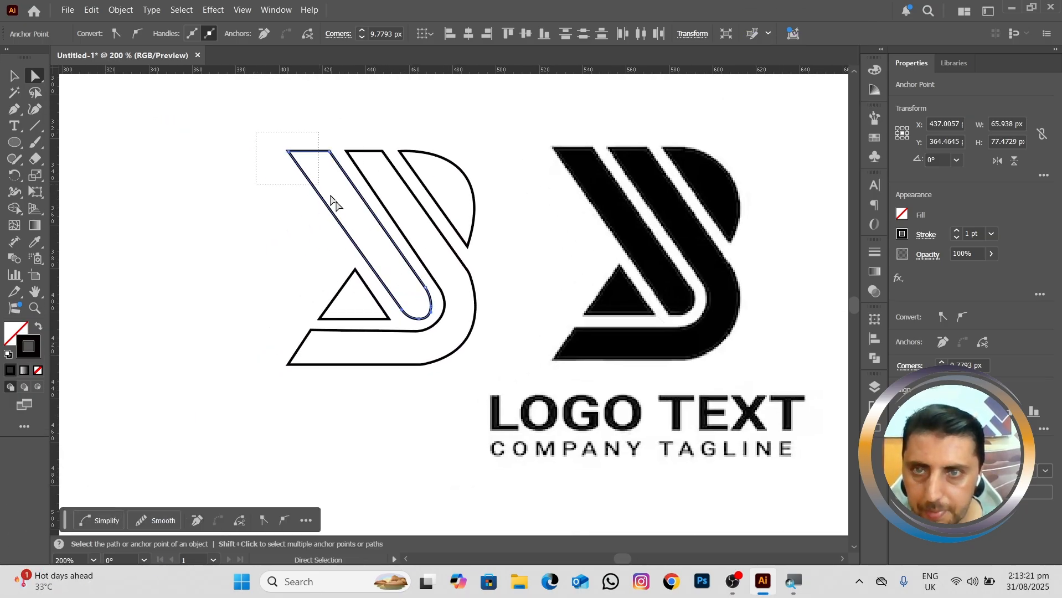
left_click_drag(331, 196, 489, 380)
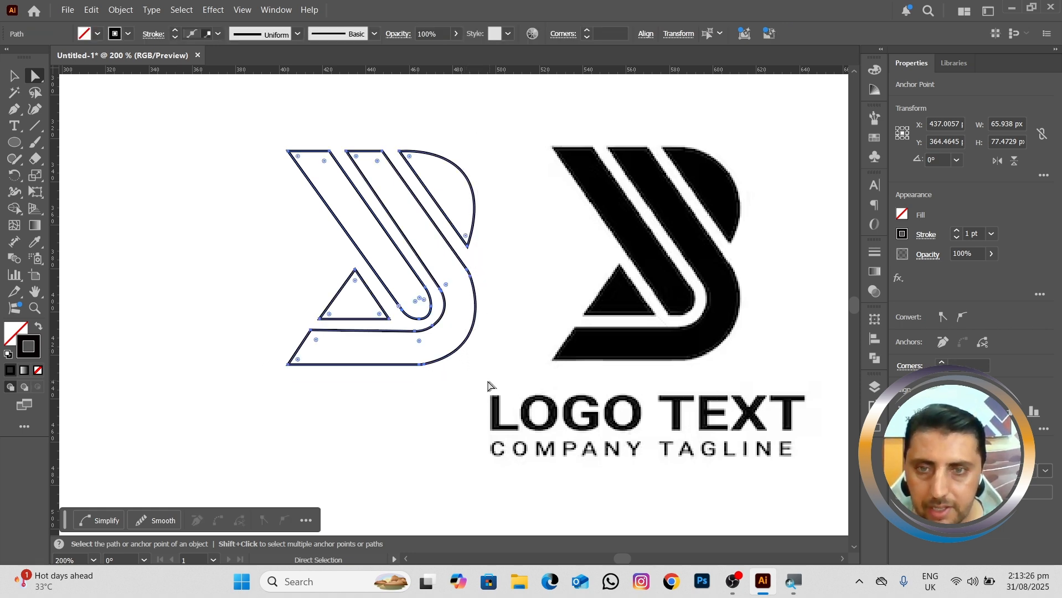
left_click(39, 328)
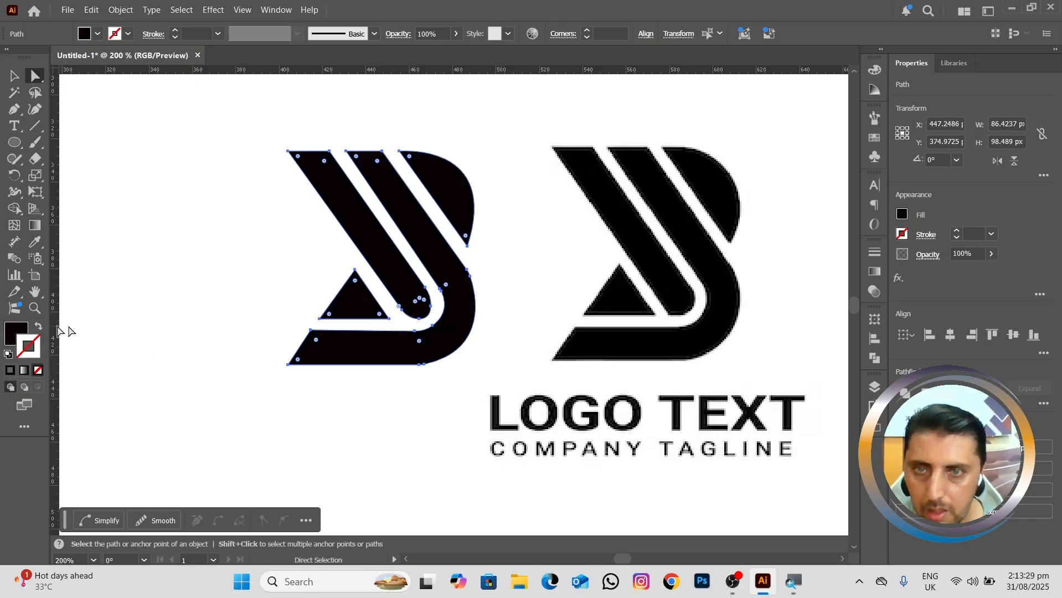
Step: Examine the filled vector mark up close and compare its edges with the pixelated logo image
scroll(133, 320, "down", 2)
left_click_drag(348, 357, 380, 353)
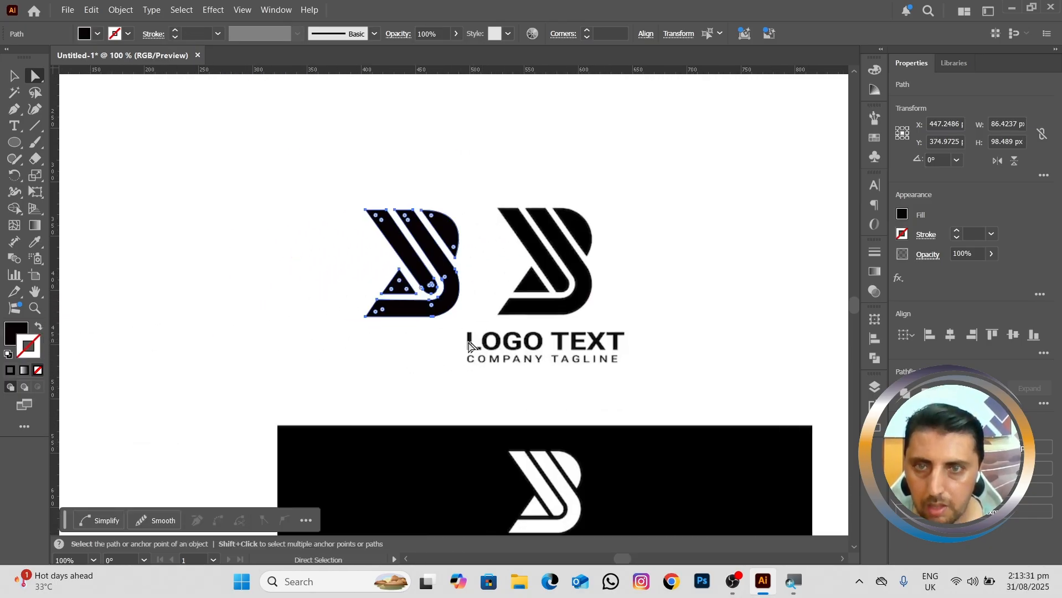
scroll(292, 295, "up", 4)
scroll(376, 313, "up", 2)
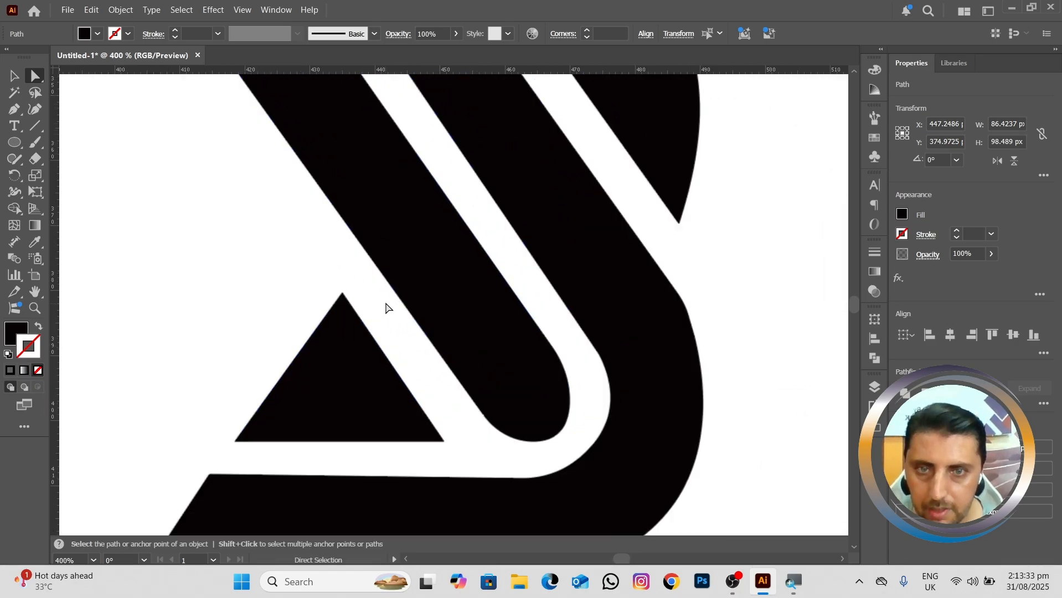
scroll(410, 285, "down", 4)
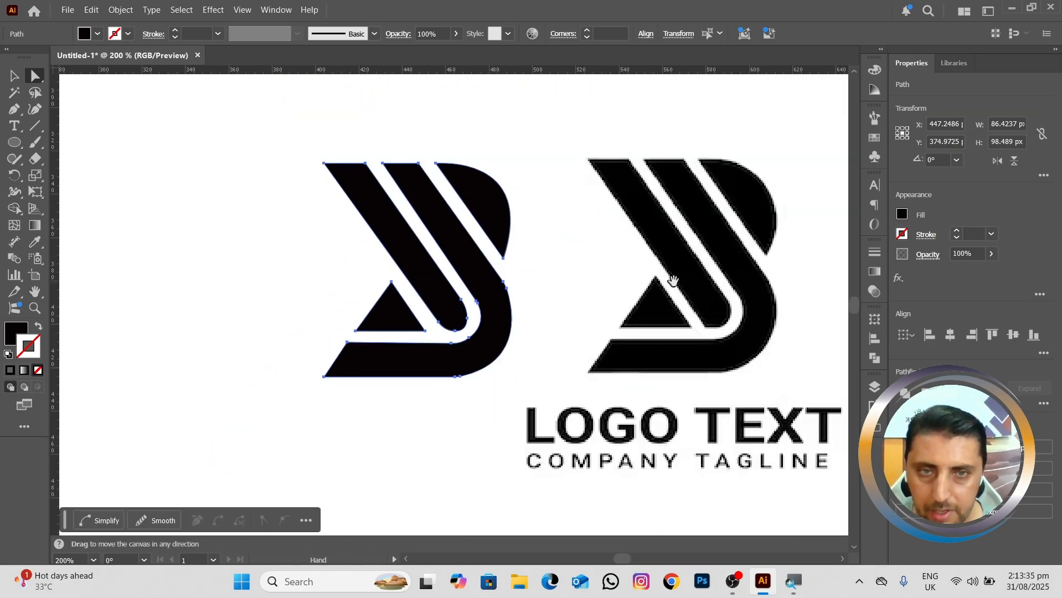
left_click_drag(671, 277, 450, 303)
scroll(484, 298, "up", 5)
scroll(485, 294, "down", 10)
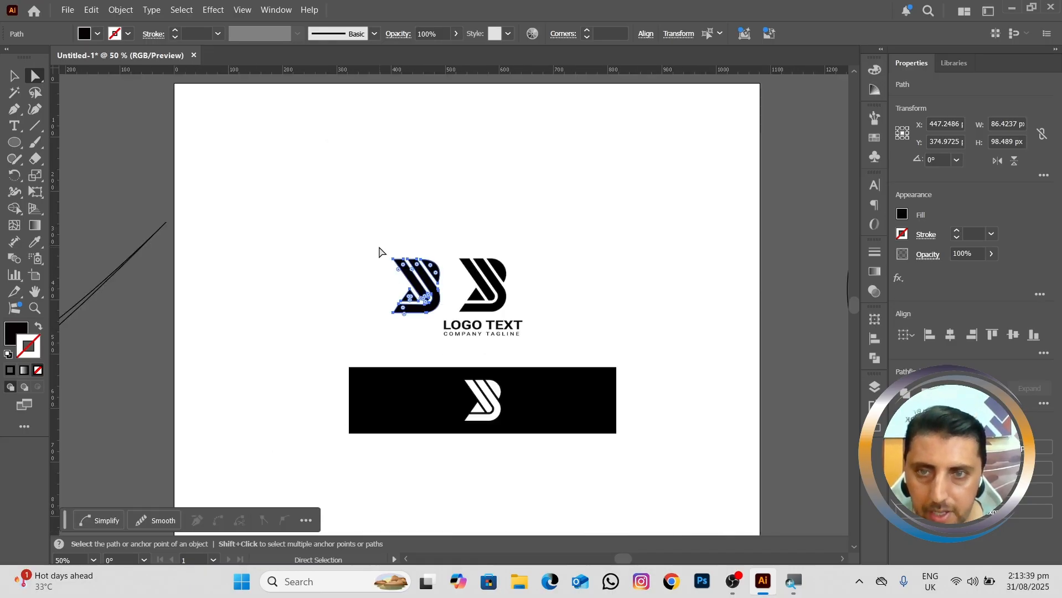
scroll(380, 252, "up", 4)
scroll(378, 253, "down", 6)
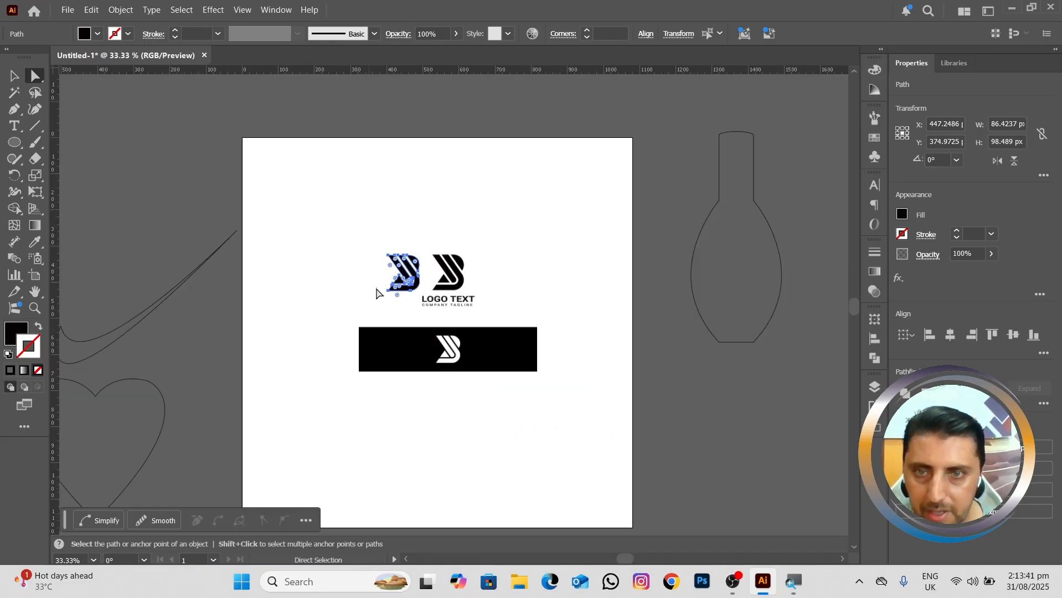
Step: Lock the selected traced shapes
left_click(119, 10)
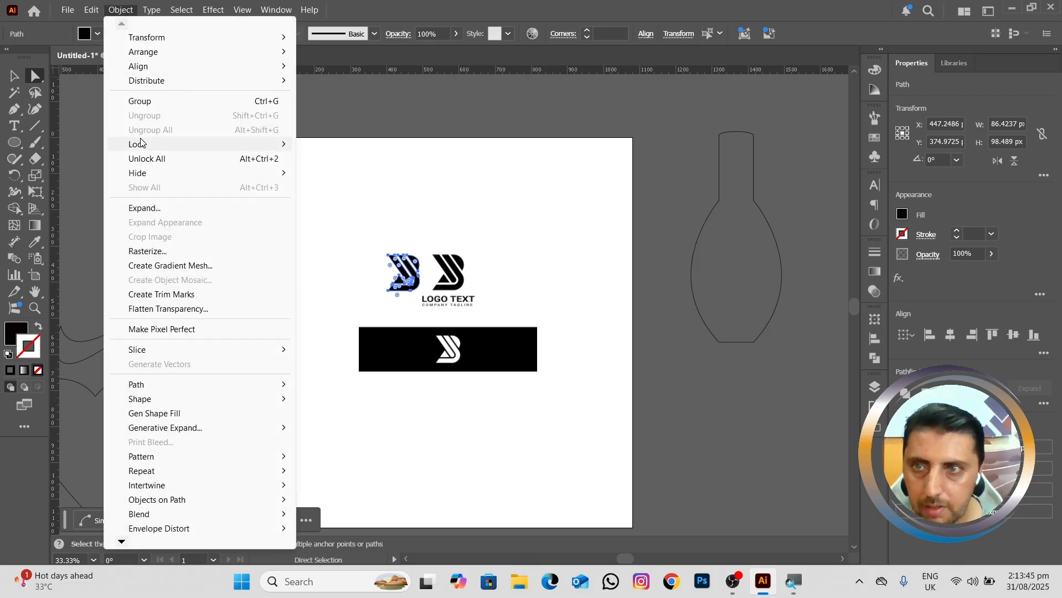
mouse_move(142, 146)
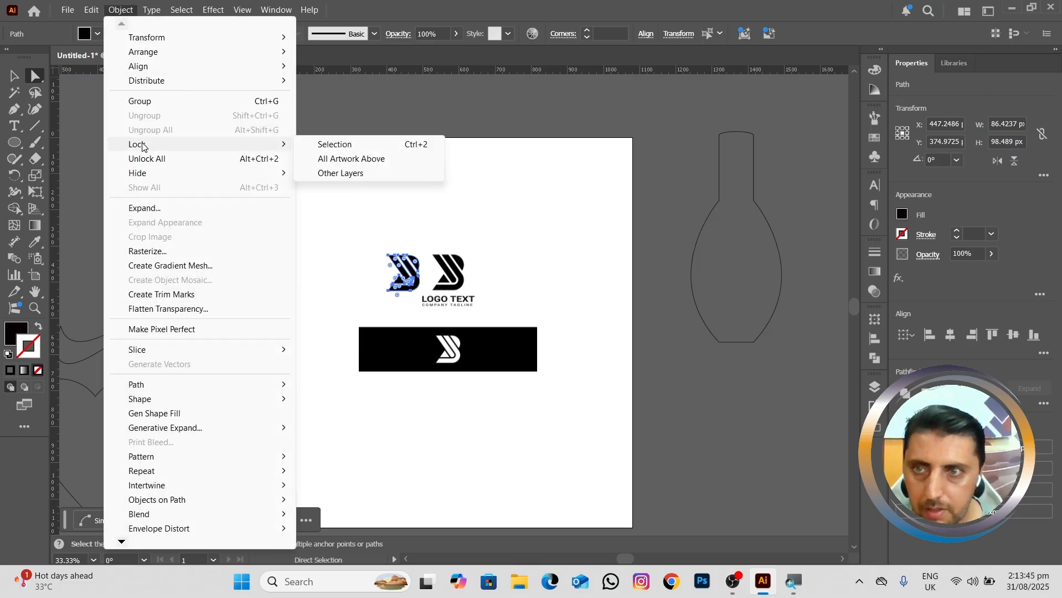
left_click(365, 145)
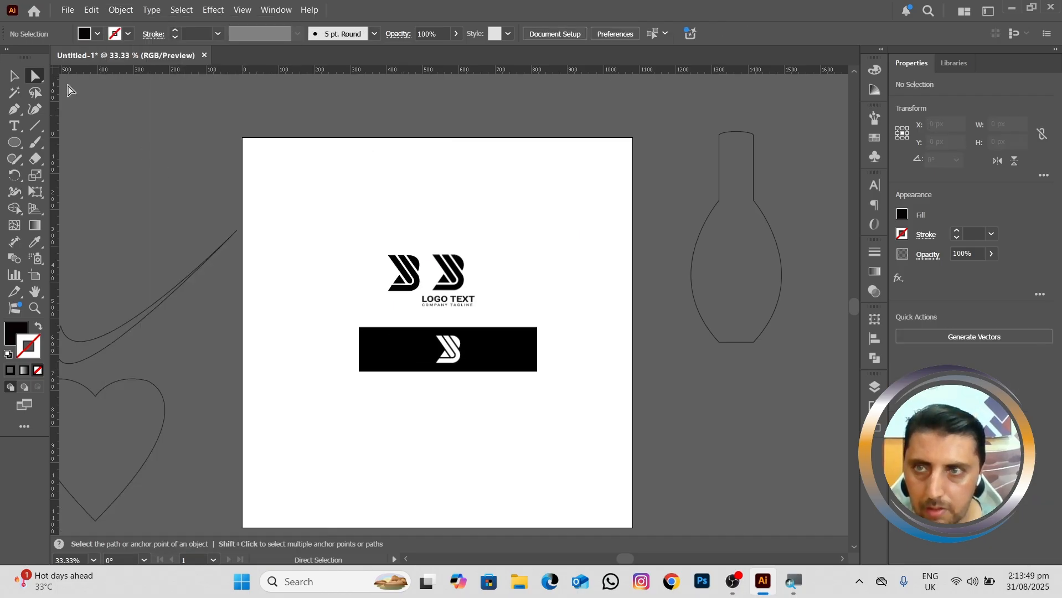
Step: Unlock all artwork and delete the placed logo image, leaving only the traced vector mark on the artboard
left_click(122, 9)
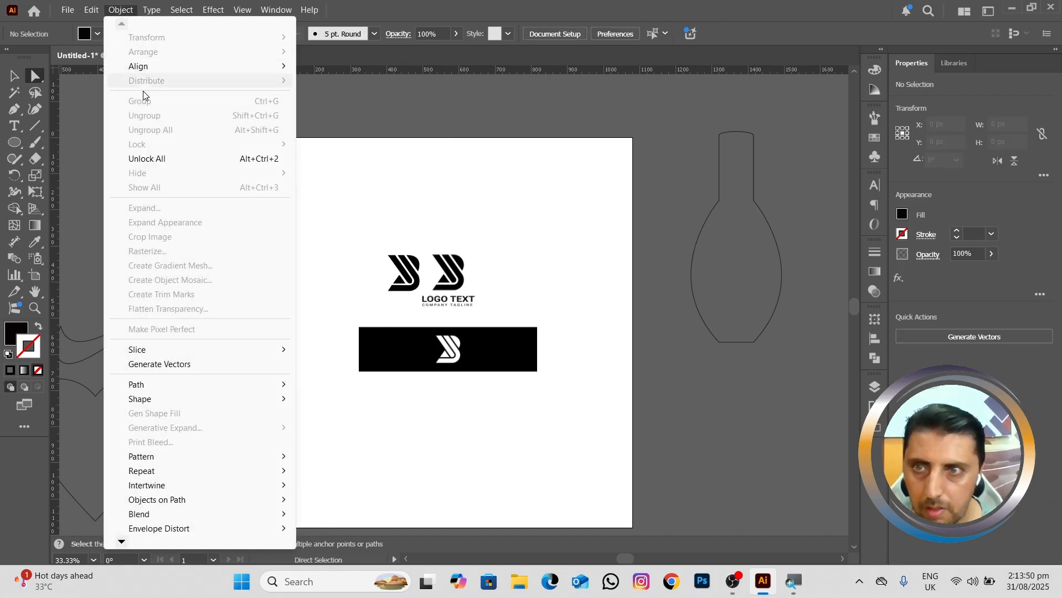
left_click(151, 159)
left_click_drag(443, 349, 469, 349)
left_click(325, 350)
left_click(450, 348)
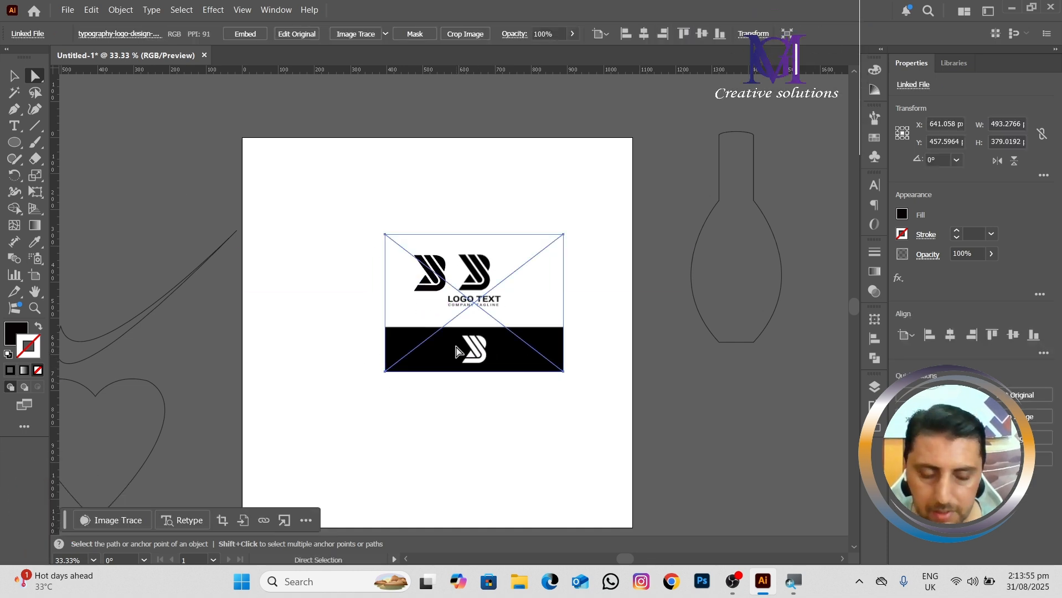
key("Delete")
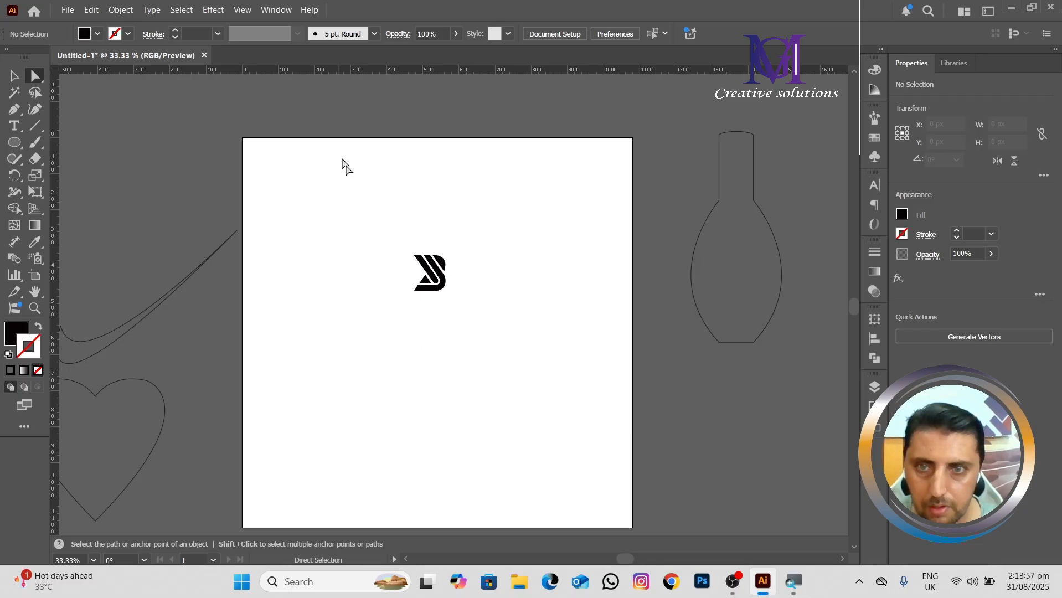
Step: Scale the whole traced mark up proportionally to about 433 × 493 px and move it to the middle of the artboard
left_click_drag(384, 237, 486, 336)
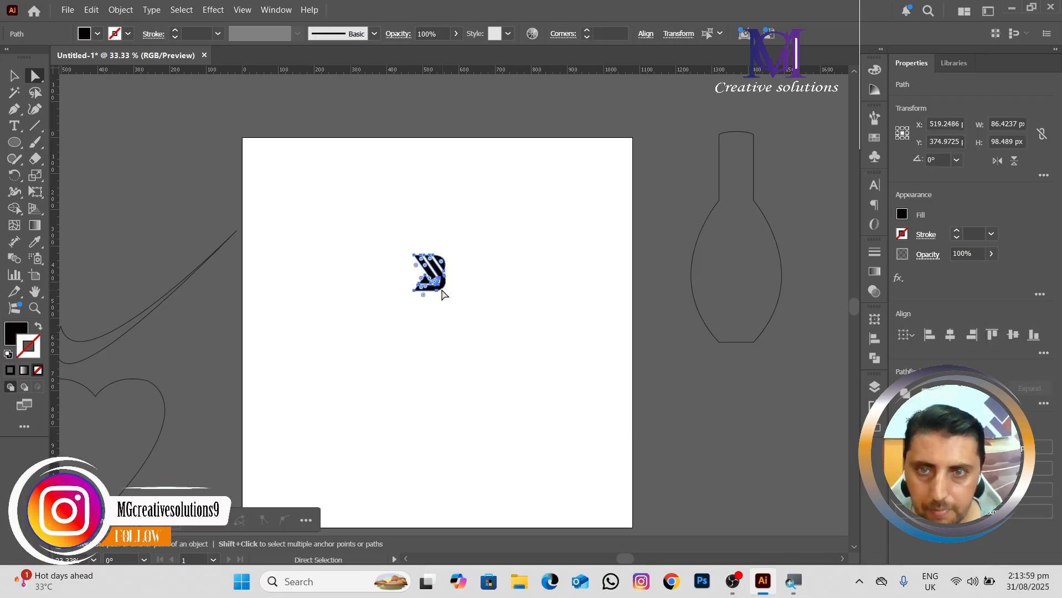
left_click(10, 79)
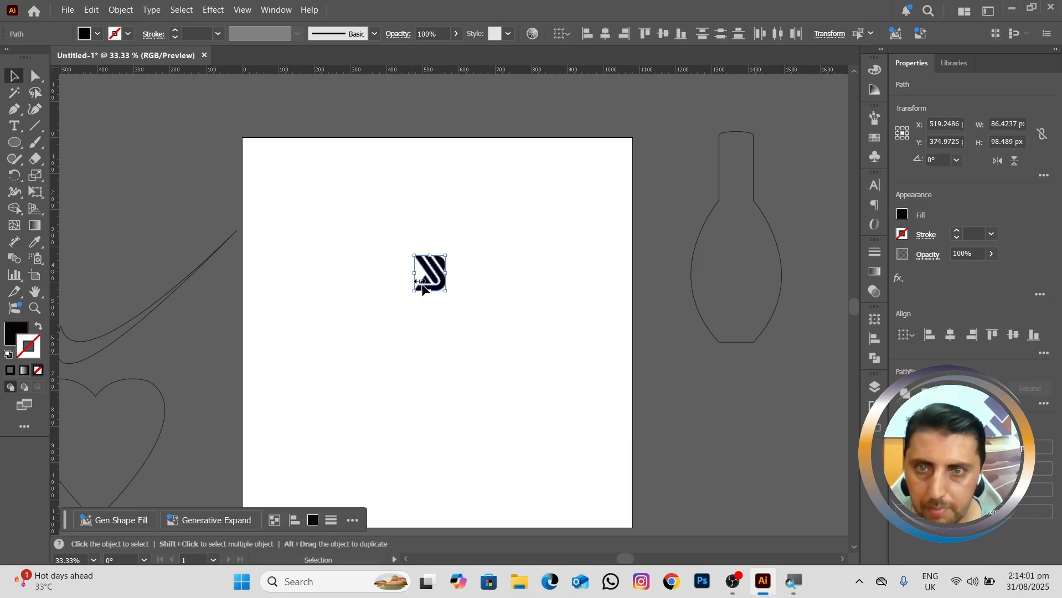
left_click_drag(362, 209, 474, 341)
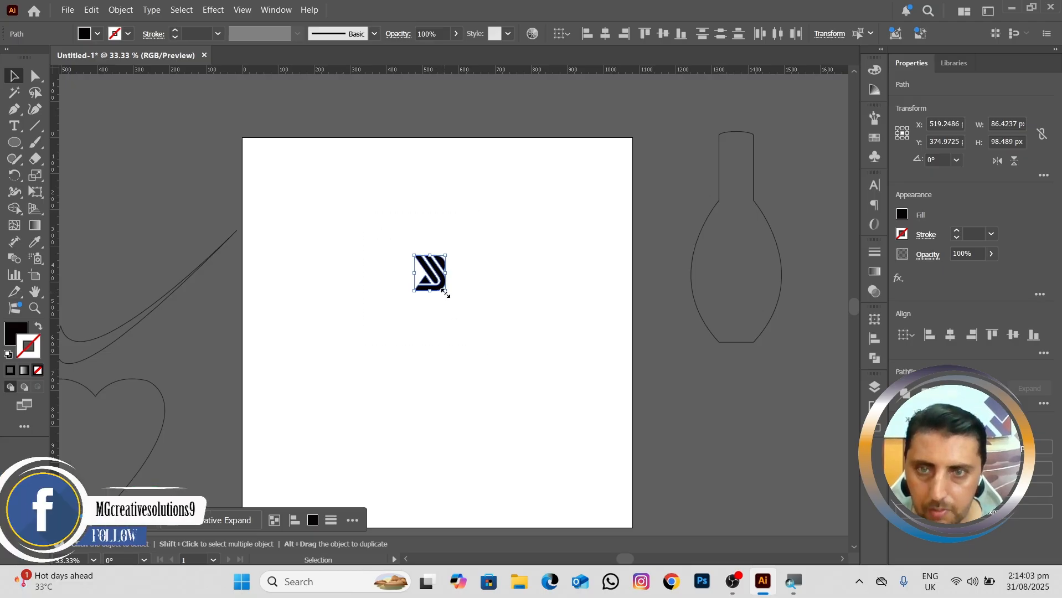
left_click_drag(445, 292, 585, 431)
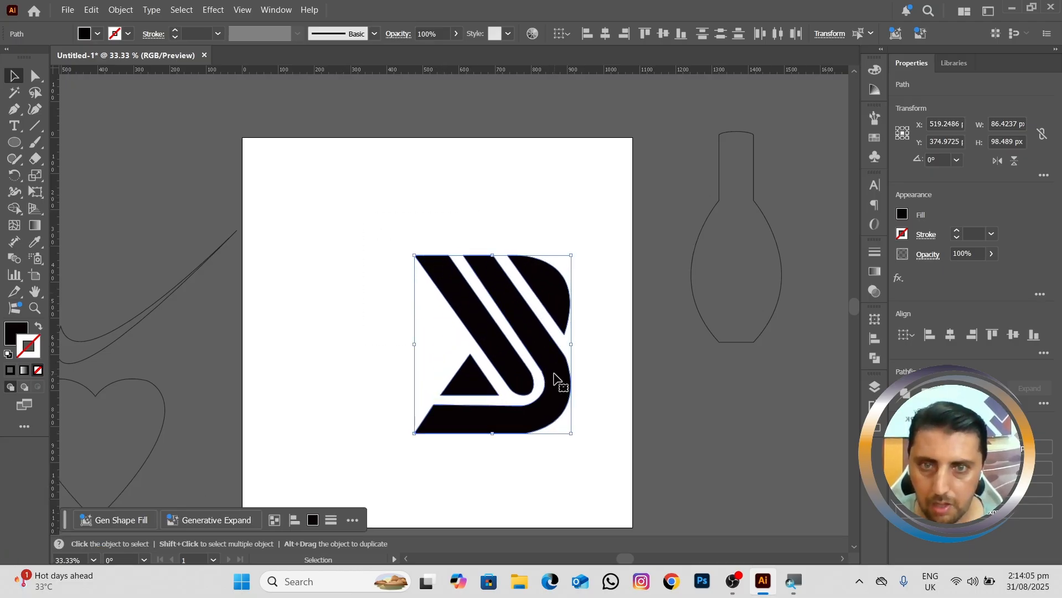
left_click_drag(552, 379, 494, 372)
Step: Reduce the mark to about 290 × 331 px and place it in the lower middle of the artboard
scroll(493, 371, "down", 2)
scroll(480, 370, "up", 2)
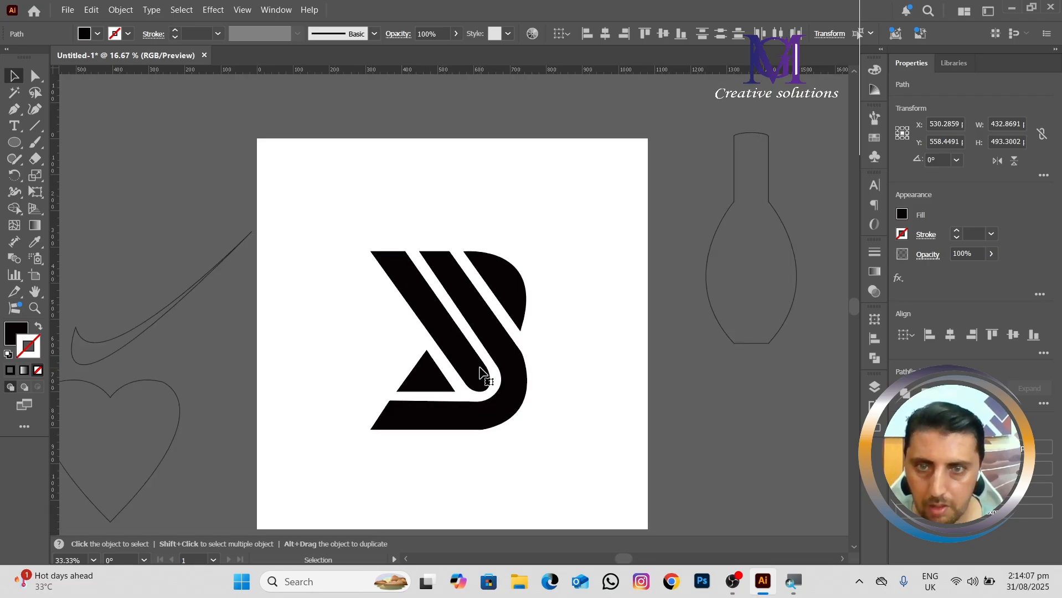
scroll(499, 368, "down", 2)
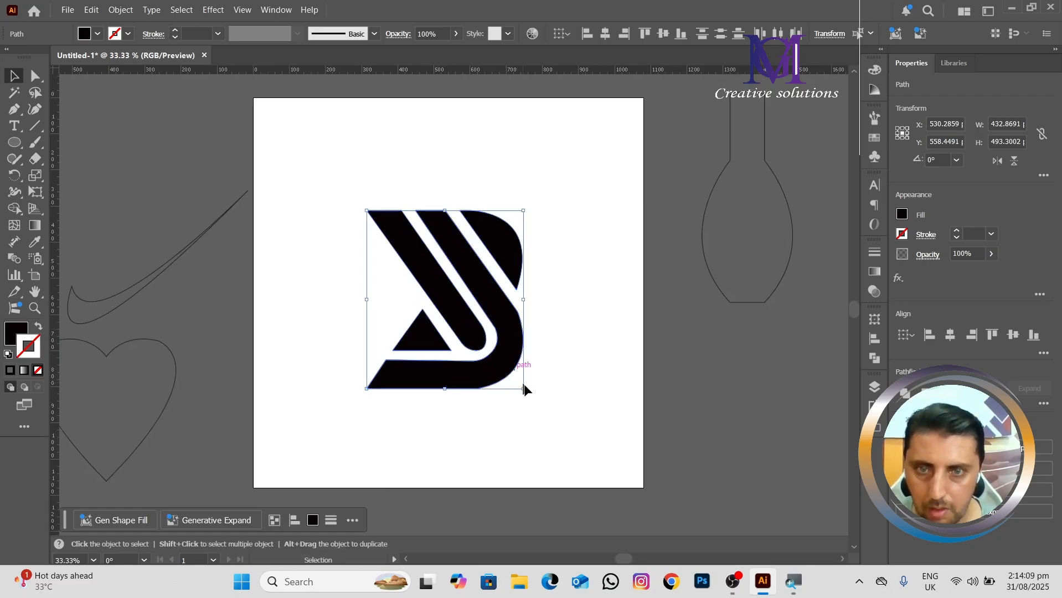
left_click_drag(523, 389, 480, 414)
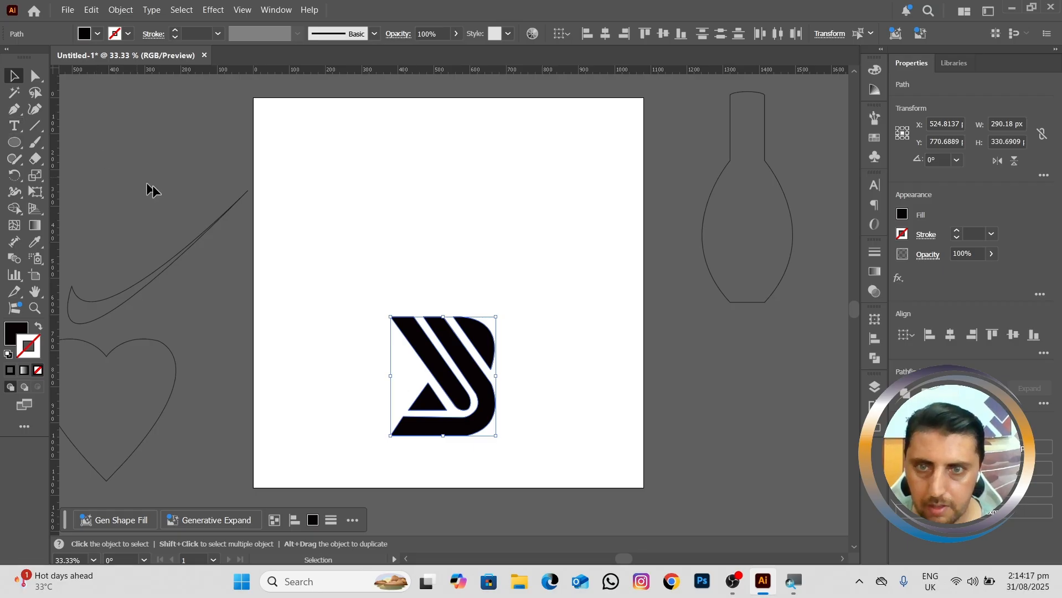
Step: Move the swoosh onto the artboard and place the heart, scaled down to about 218 × 223 px, left of the traced mark
left_click_drag(170, 270, 385, 206)
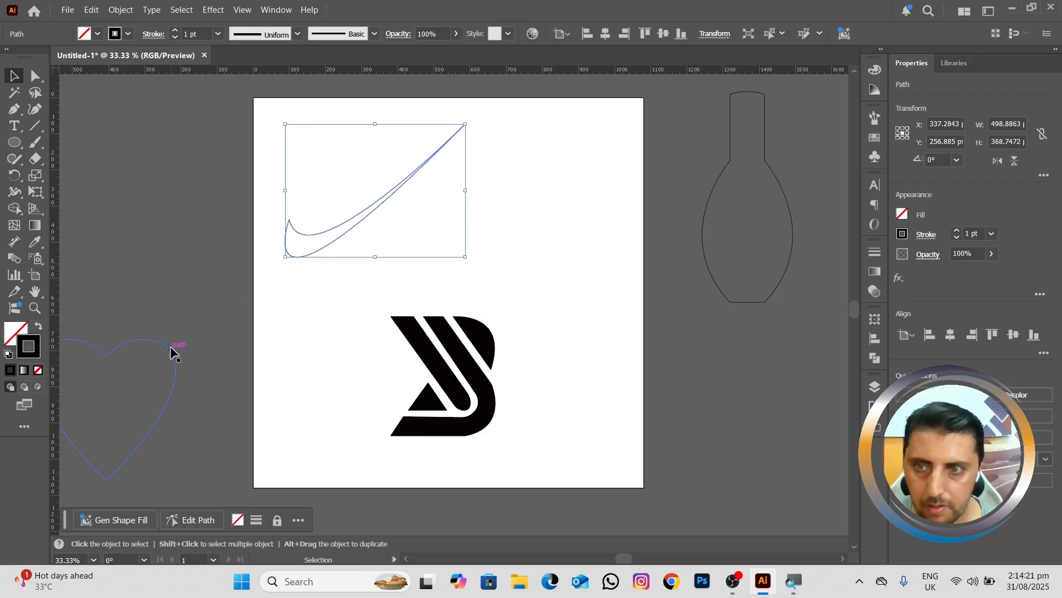
left_click(183, 349)
left_click(172, 350)
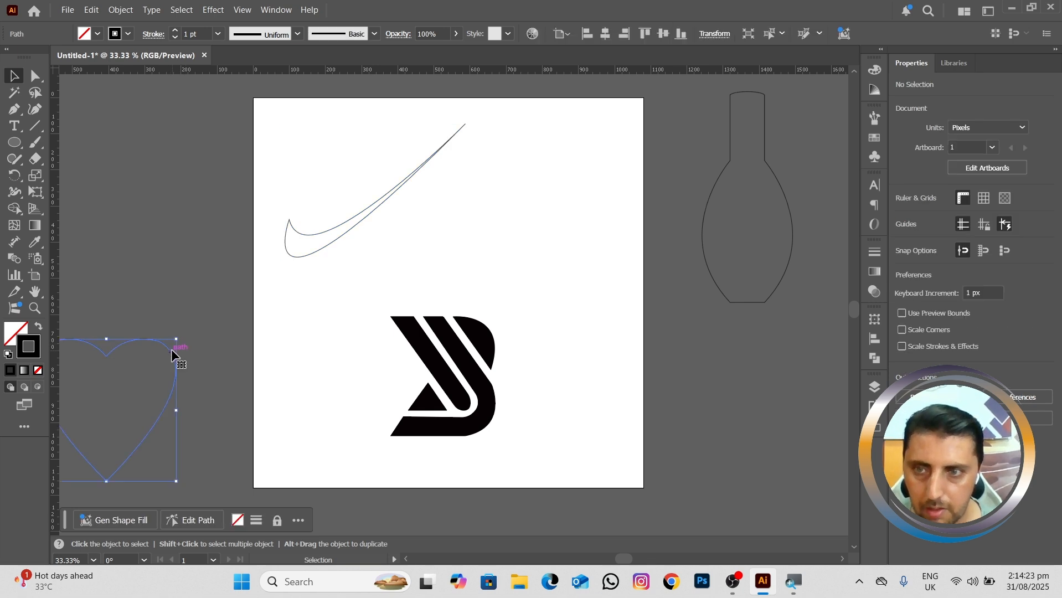
left_click_drag(172, 349, 241, 283)
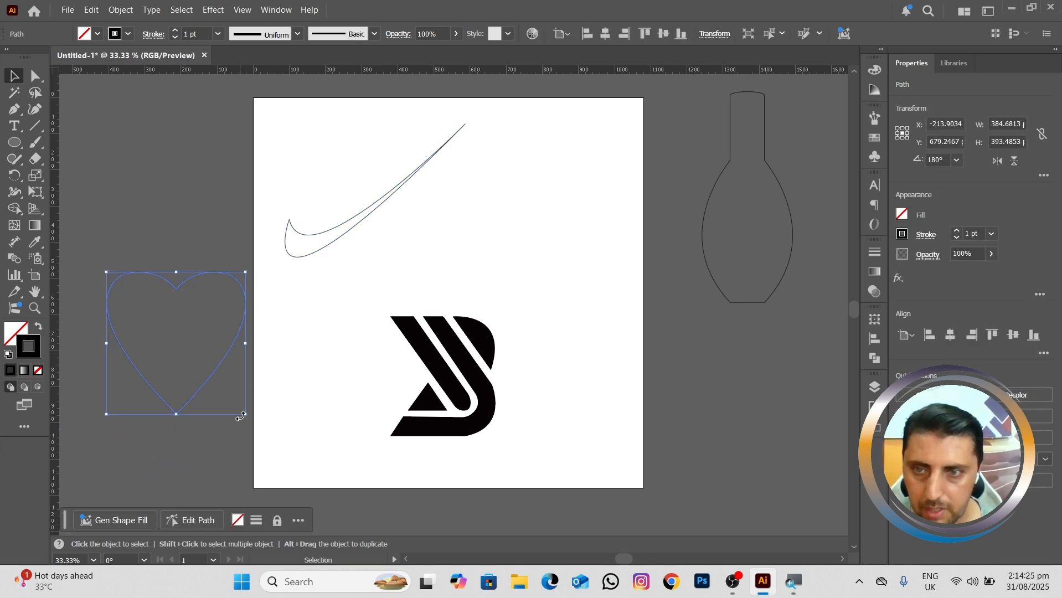
left_click_drag(246, 417, 246, 417)
left_click_drag(211, 359, 186, 353)
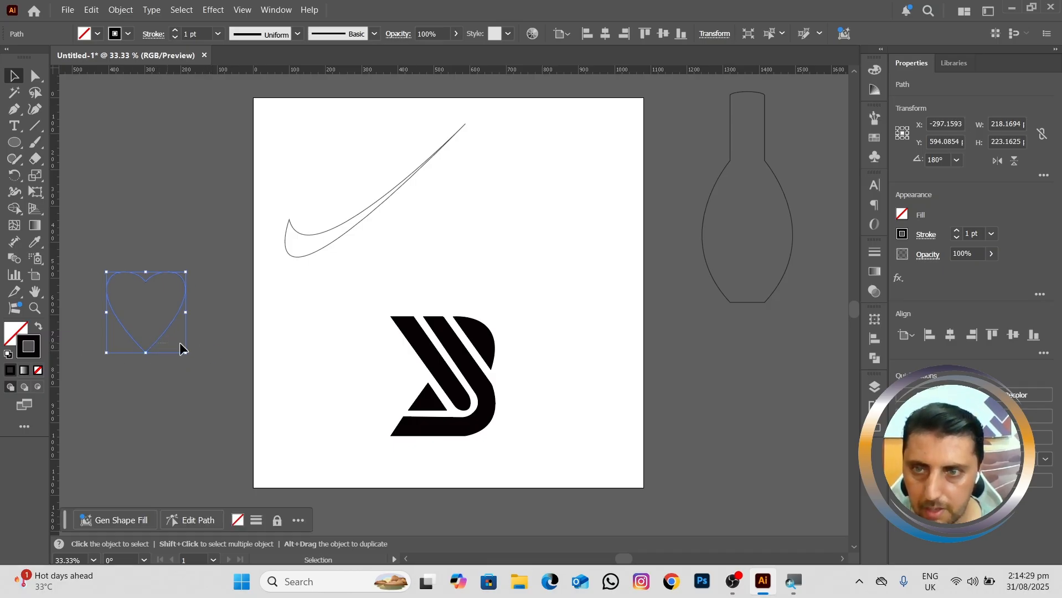
left_click(246, 361)
left_click_drag(159, 337, 326, 386)
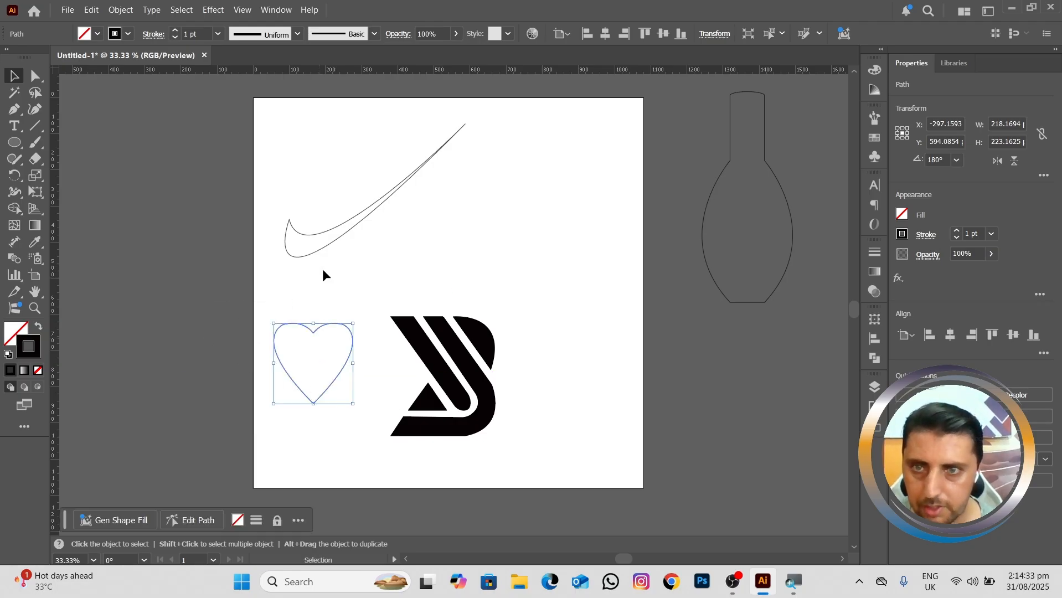
Step: Reduce the swoosh proportionally to about 321 × 237 px and place it just above the heart
left_click(339, 243)
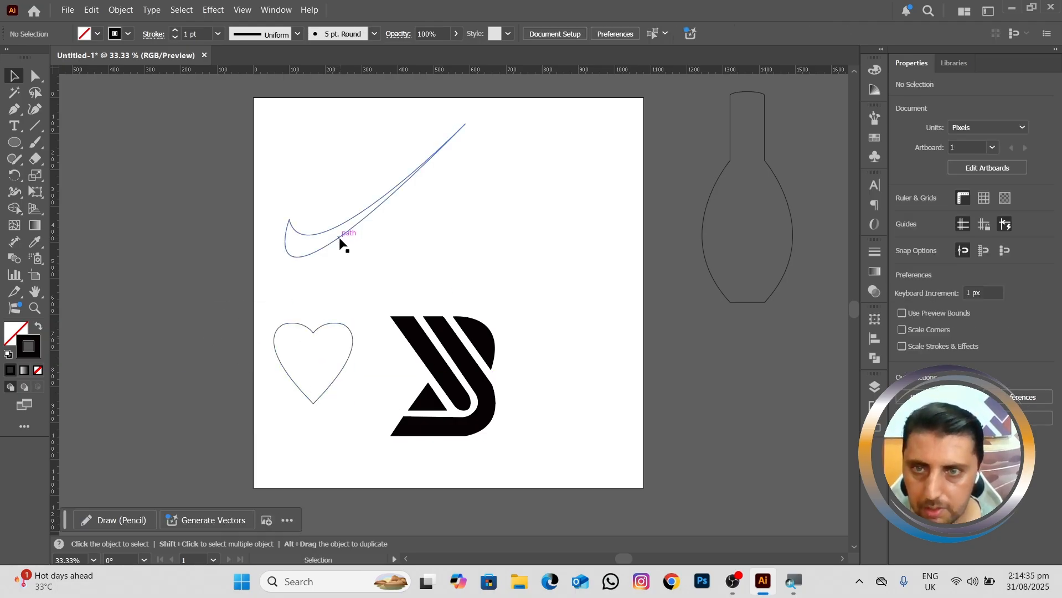
left_click(339, 238)
left_click_drag(466, 260, 402, 232)
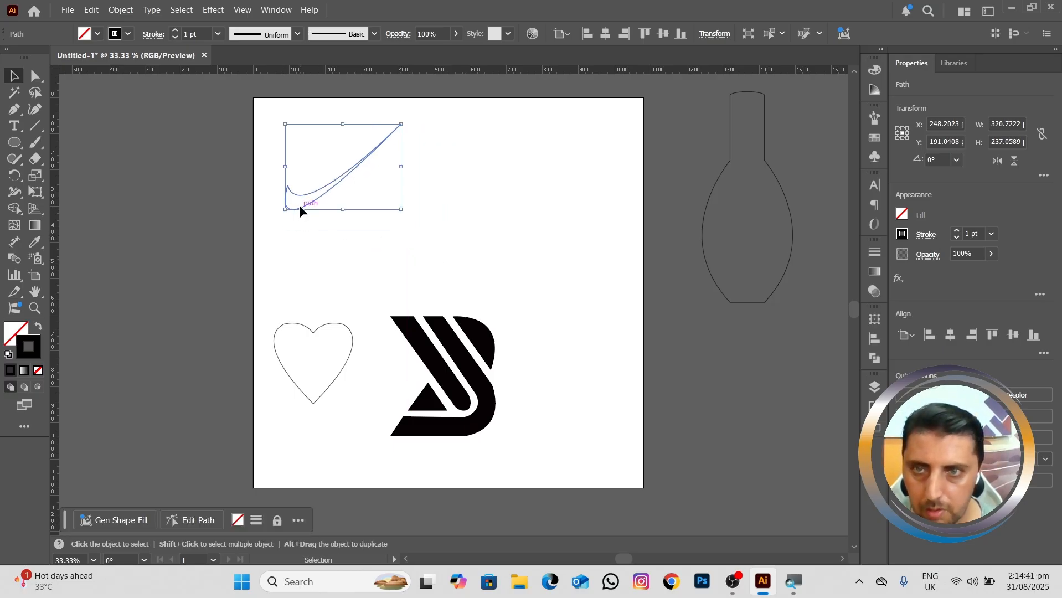
left_click_drag(300, 208, 286, 293)
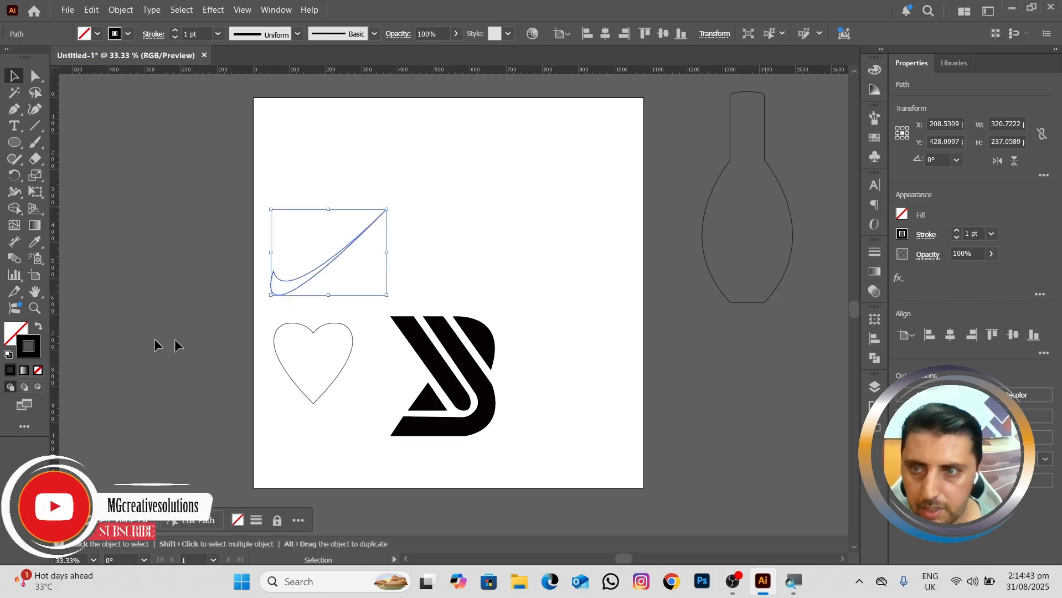
Step: Swap the swoosh's stroke and fill so it is solid without an outline, and set its fill colour to #a9bc1e
left_click(42, 330)
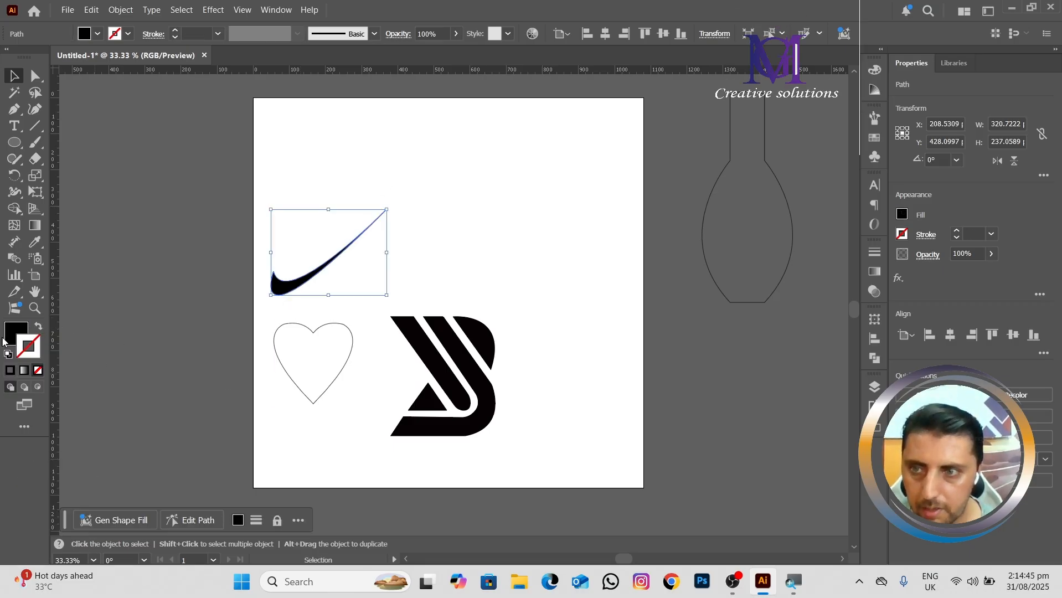
double_click(19, 333)
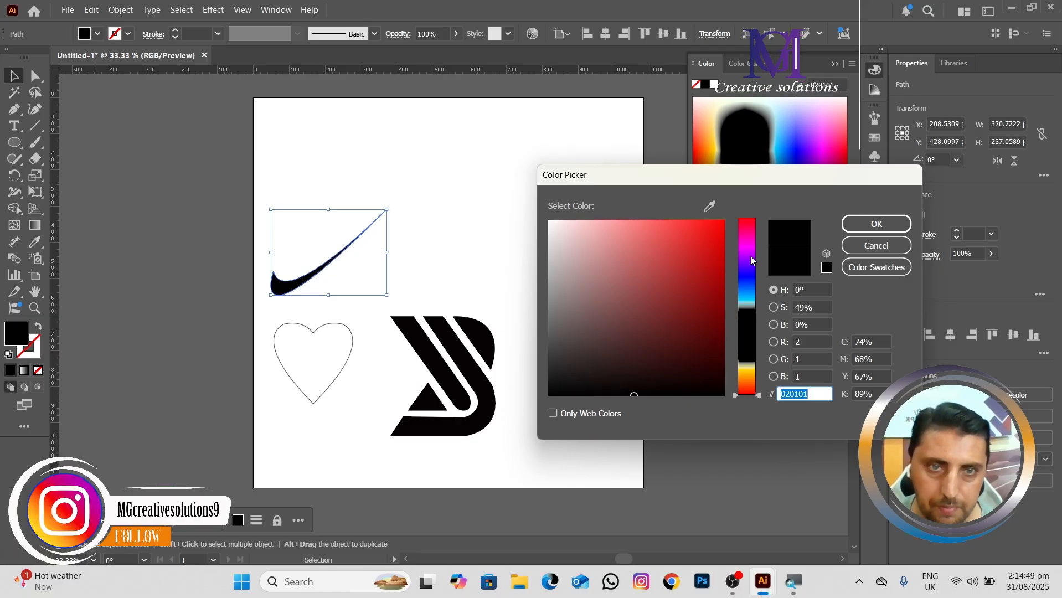
left_click(747, 362)
left_click_drag(707, 263, 713, 233)
left_click(697, 264)
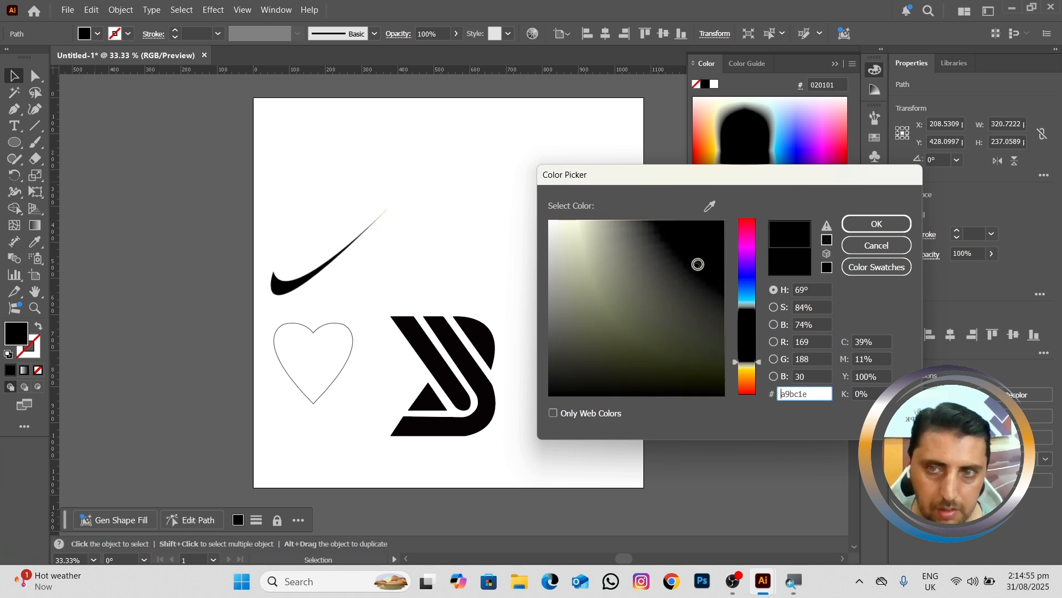
left_click(876, 224)
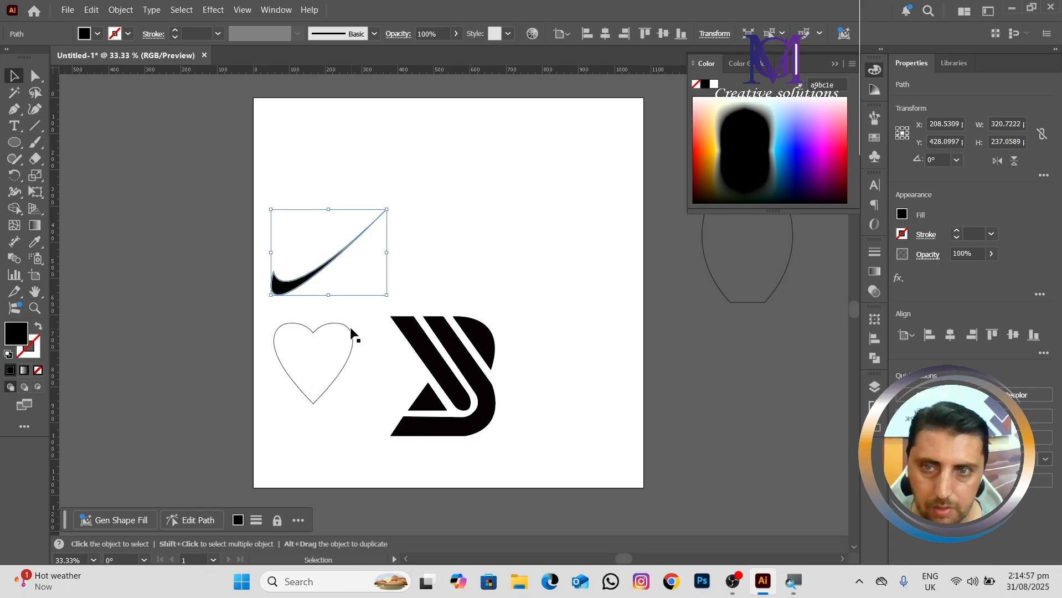
Step: Turn the heart's outline into a solid fill without stroke and colour it red, #f90606
left_click(349, 328)
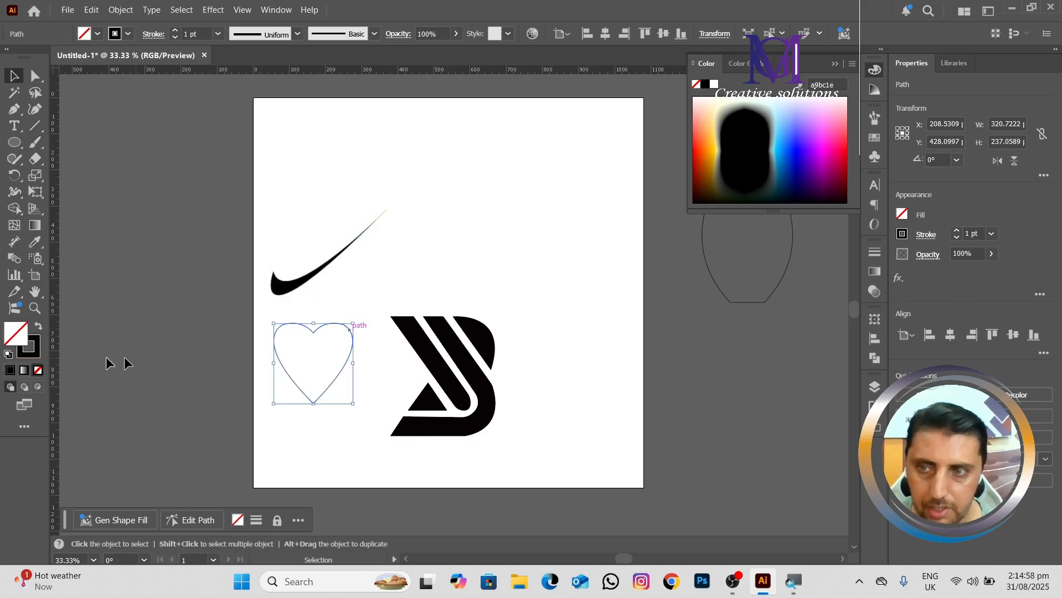
left_click(38, 328)
double_click(15, 332)
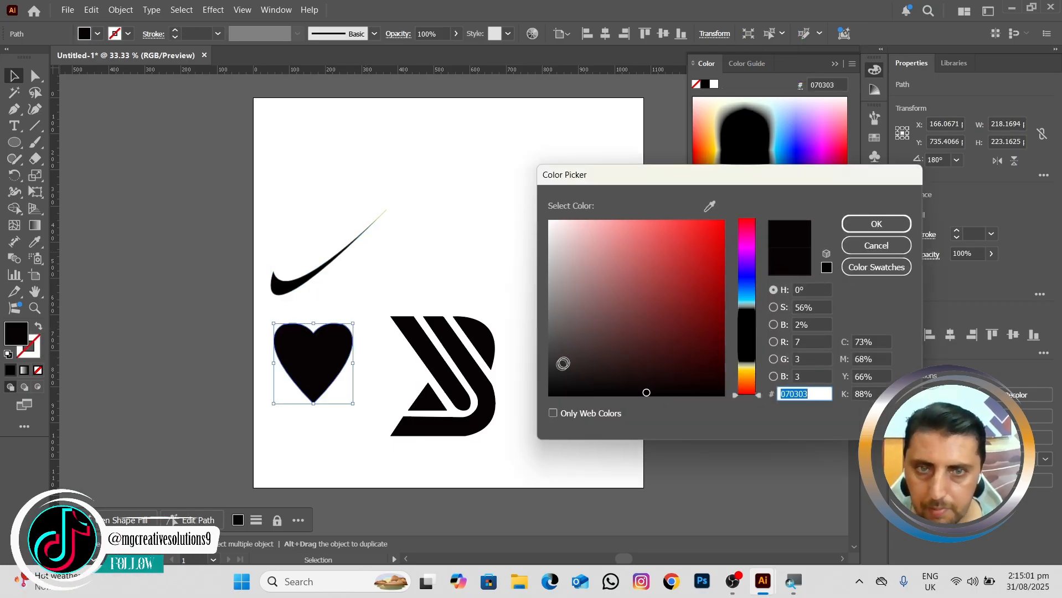
left_click(726, 224)
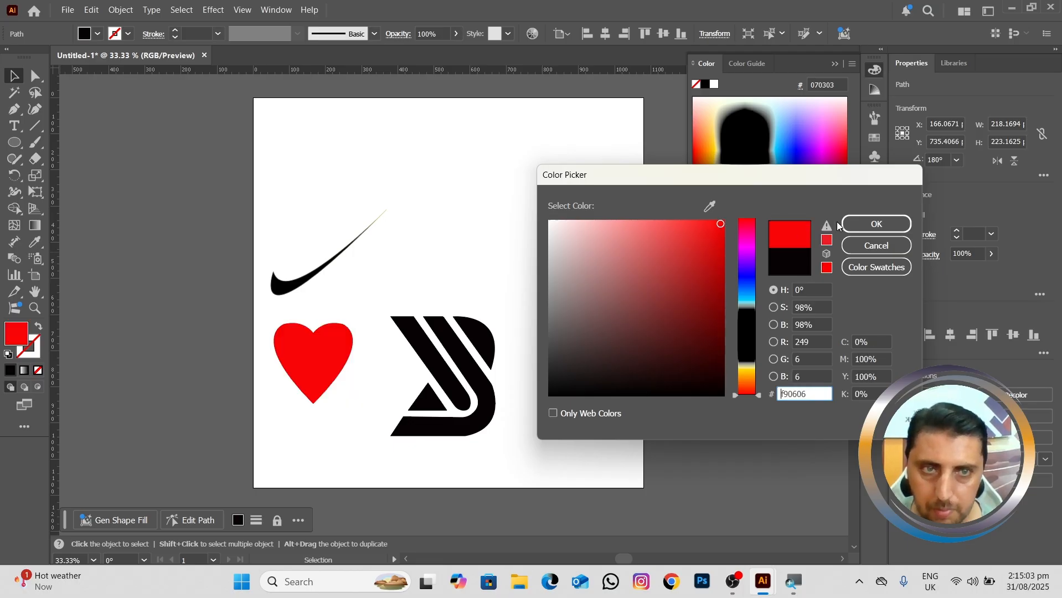
left_click(858, 224)
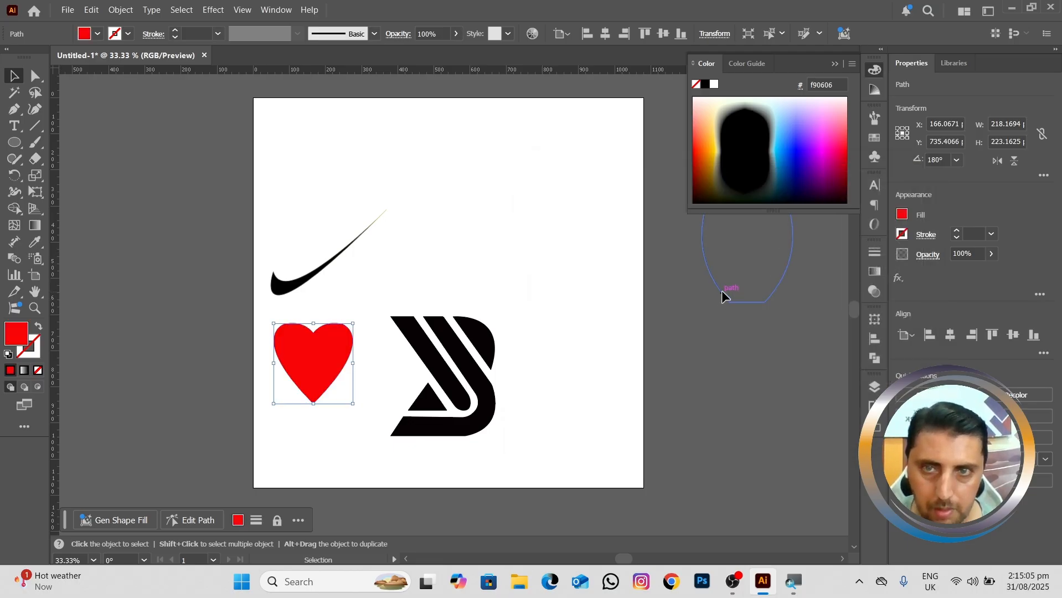
Step: Place the bottle in the artboard's upper right at about 161 × 375 px and add two copies to its left
left_click(721, 290)
left_click_drag(721, 292, 550, 320)
left_click_drag(623, 333, 611, 244)
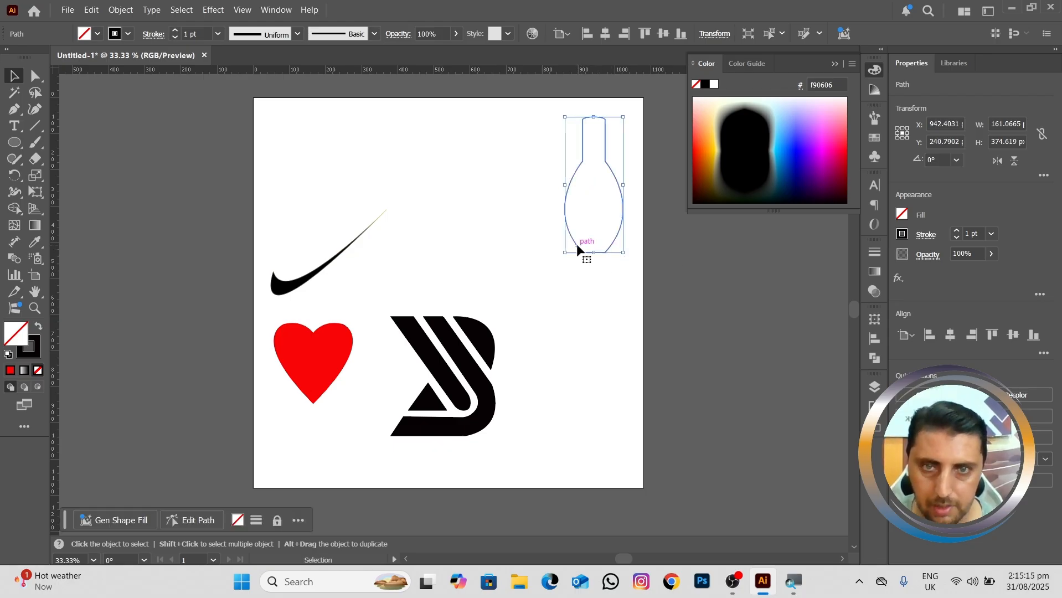
left_click_drag(577, 250, 451, 254)
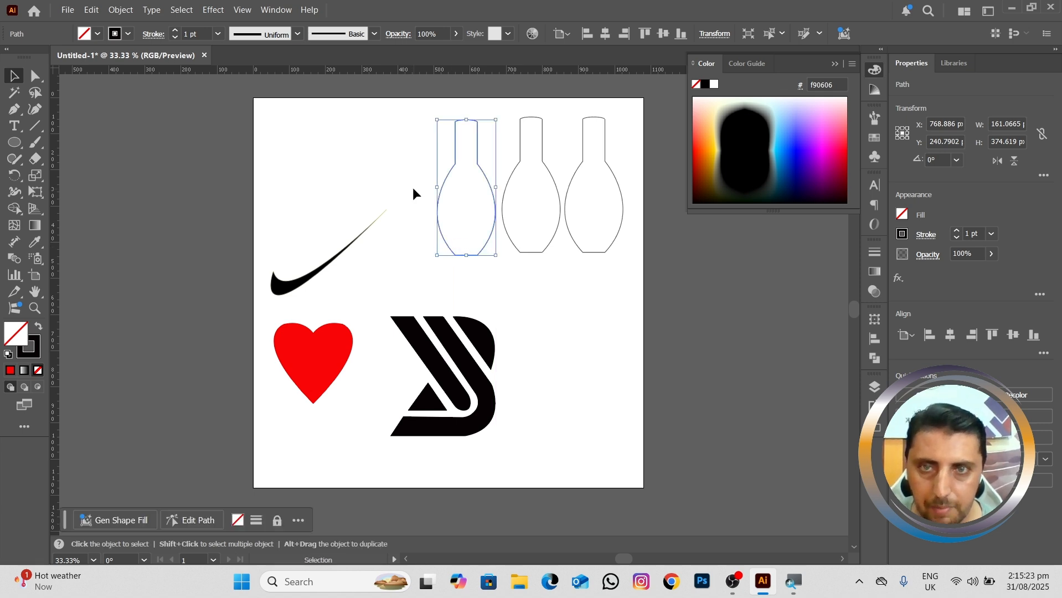
Step: Swap fill and stroke on the leftmost bottle and keep its near-black #070303 fill
left_click(38, 328)
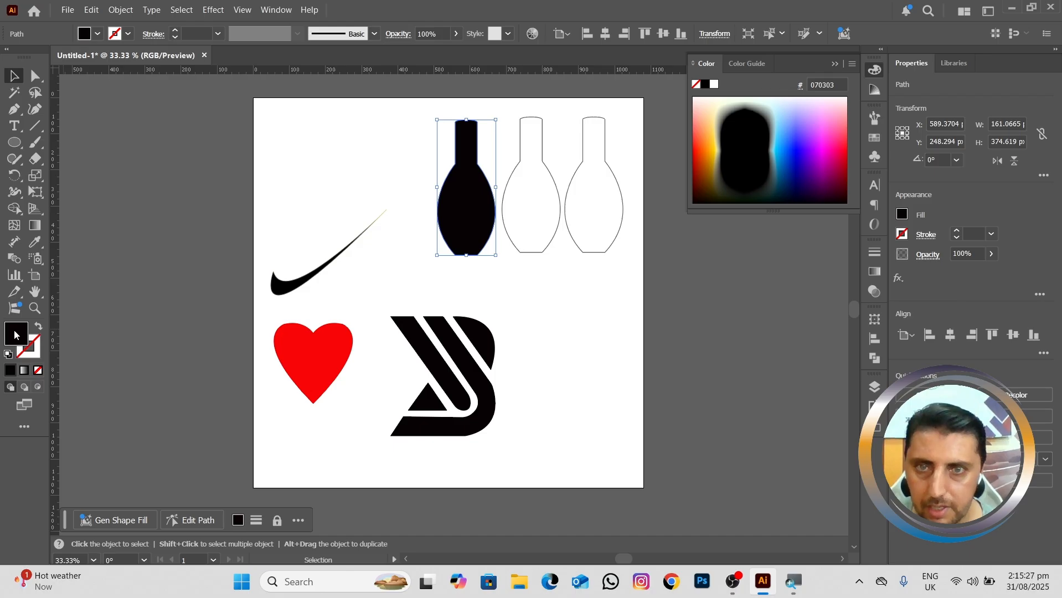
double_click(16, 334)
left_click(886, 227)
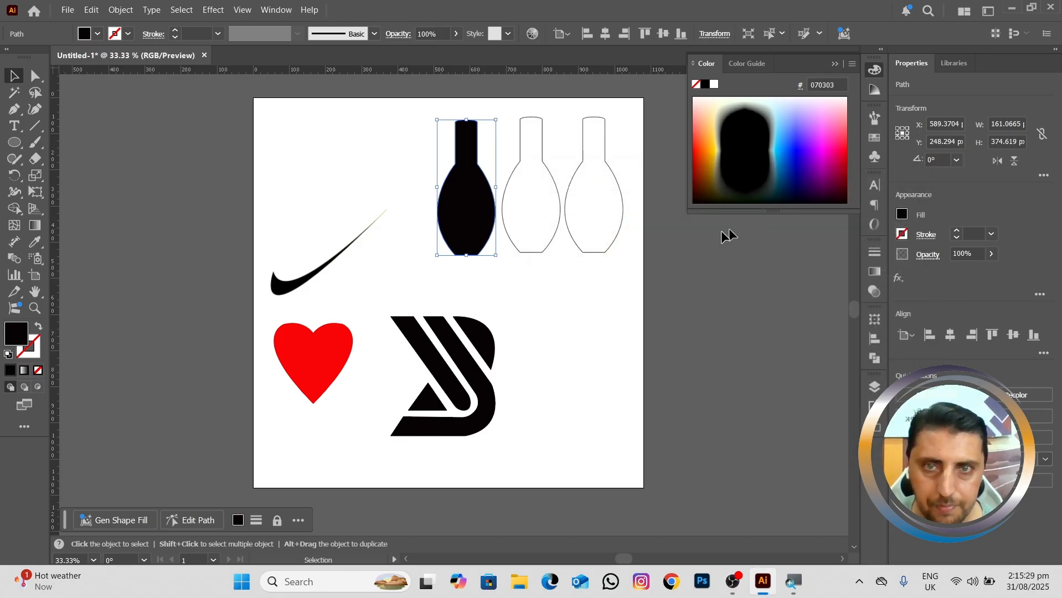
Step: Swap fill and stroke on the middle bottle and set its fill to red, #ef0f0f
left_click(550, 248)
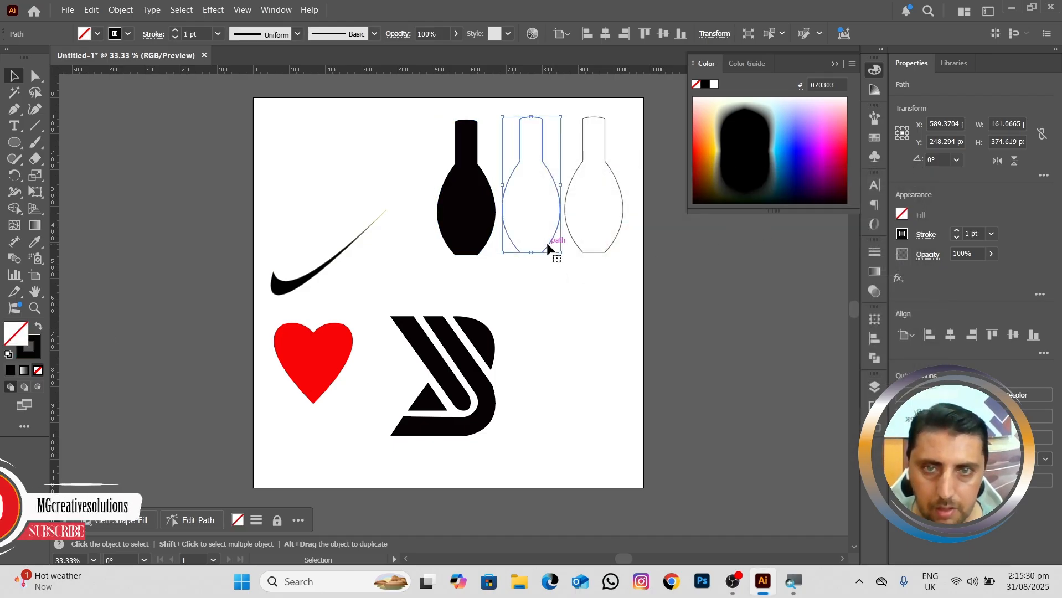
left_click(39, 328)
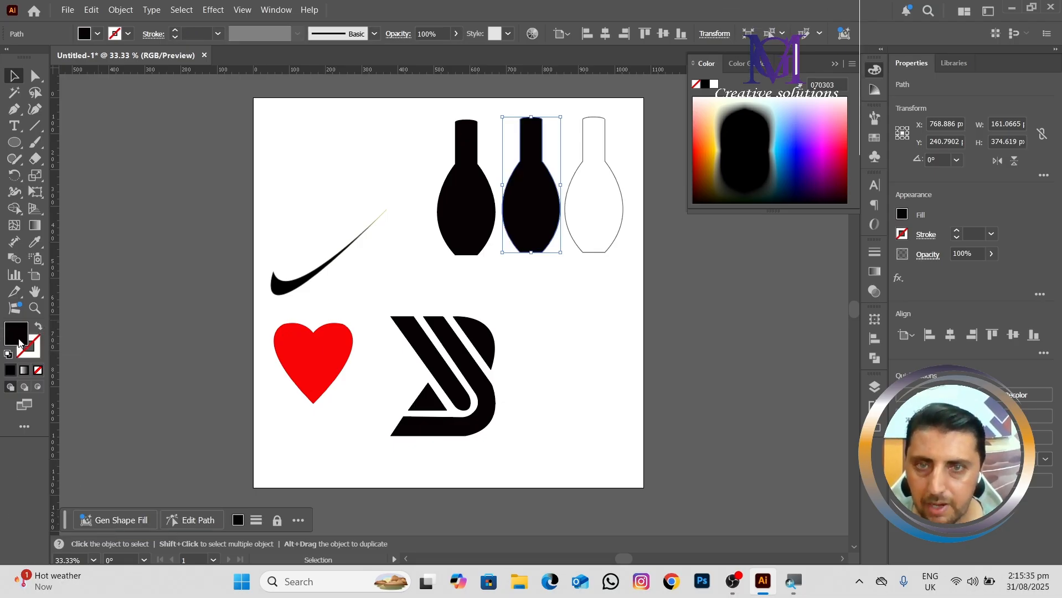
double_click(18, 335)
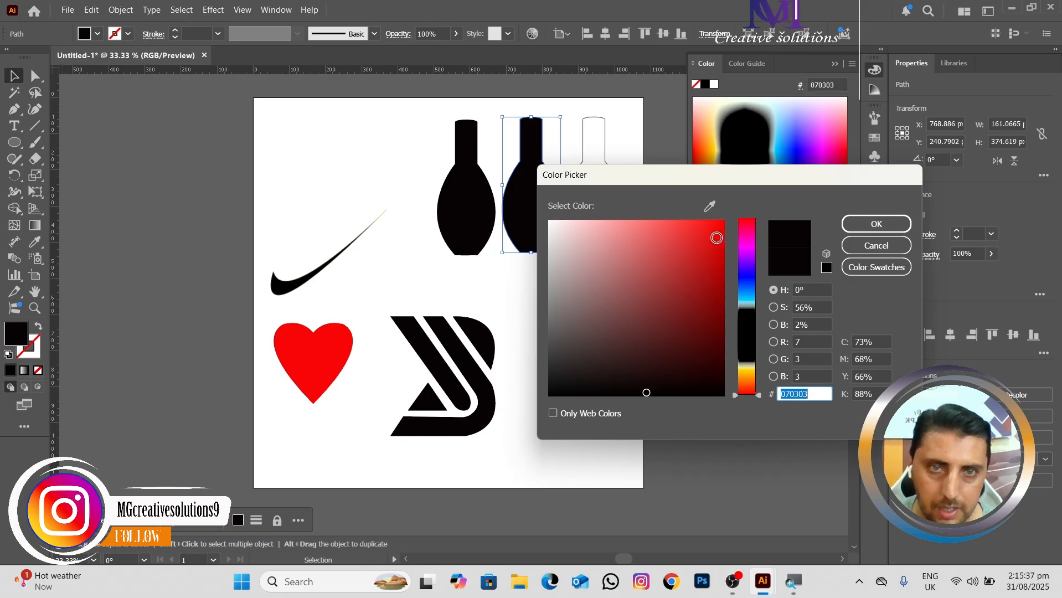
left_click(717, 238)
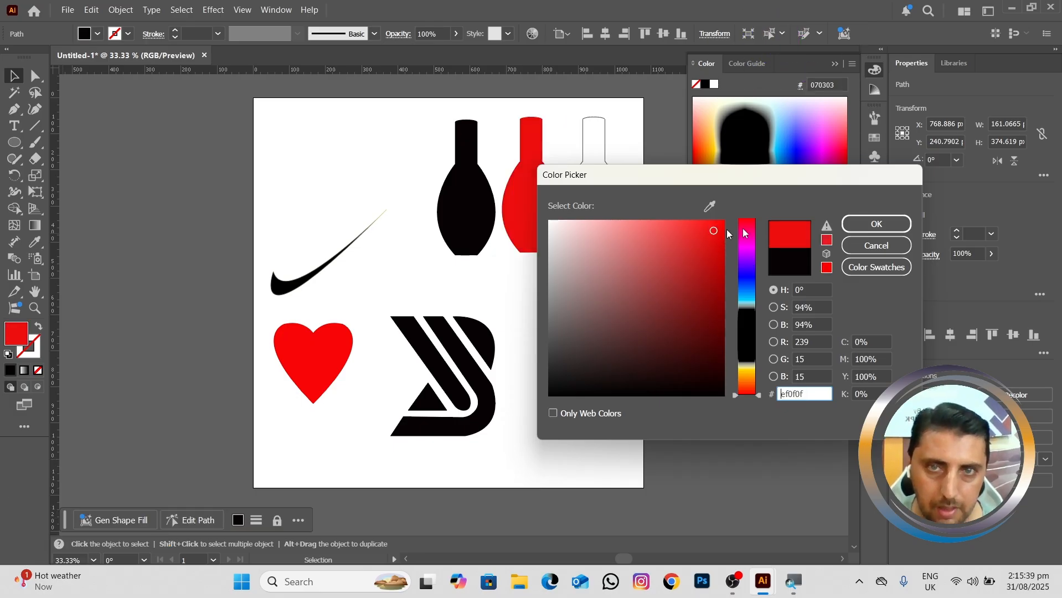
left_click(876, 223)
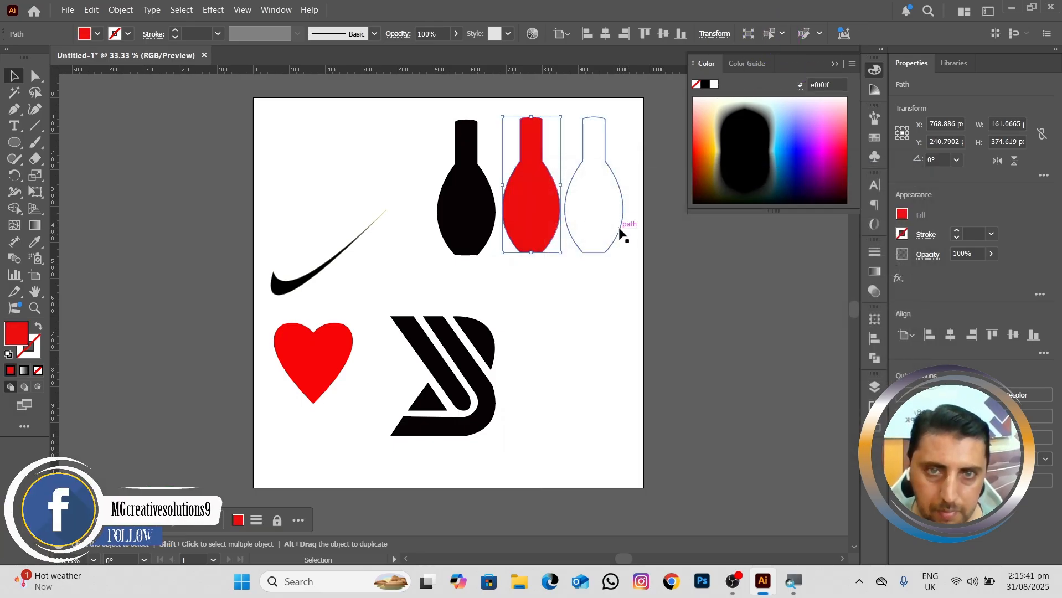
Step: Swap fill and stroke on the rightmost bottle, set its fill to green #1edb09, and collapse the colour panel
left_click(599, 238)
left_click(39, 328)
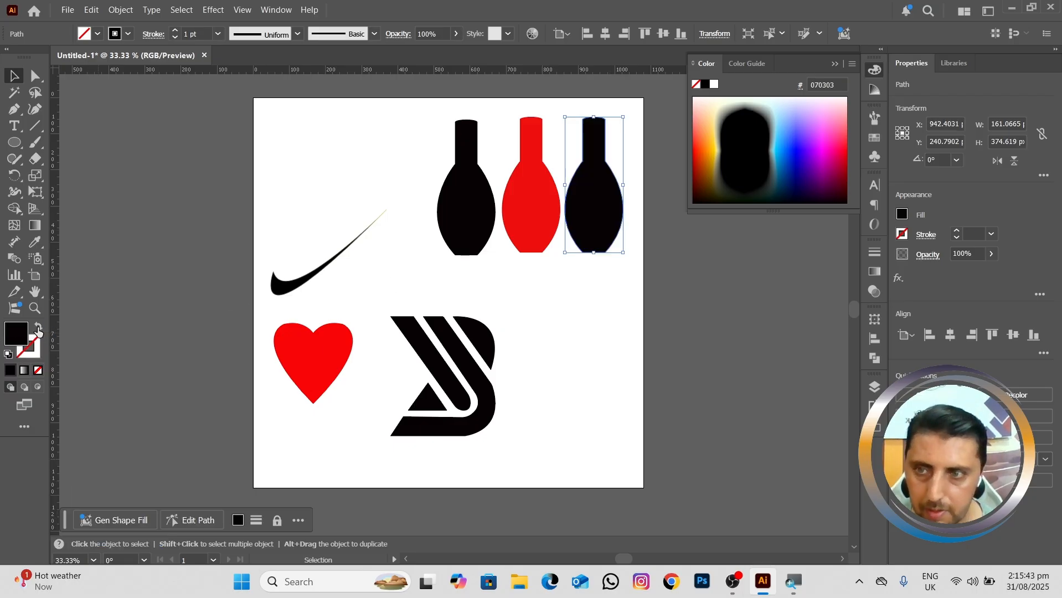
double_click(16, 334)
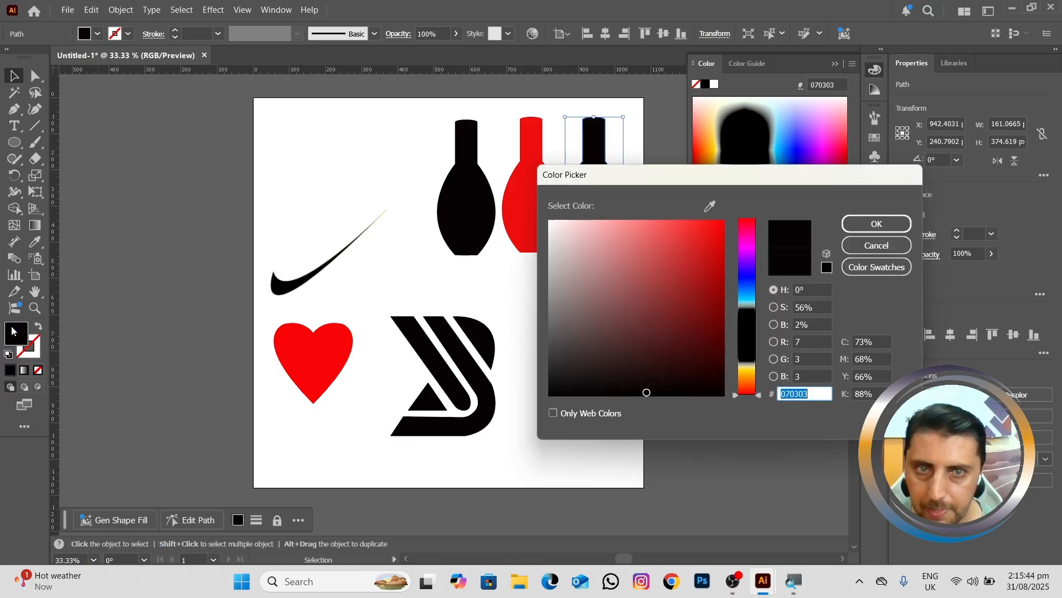
left_click(751, 352)
left_click(707, 237)
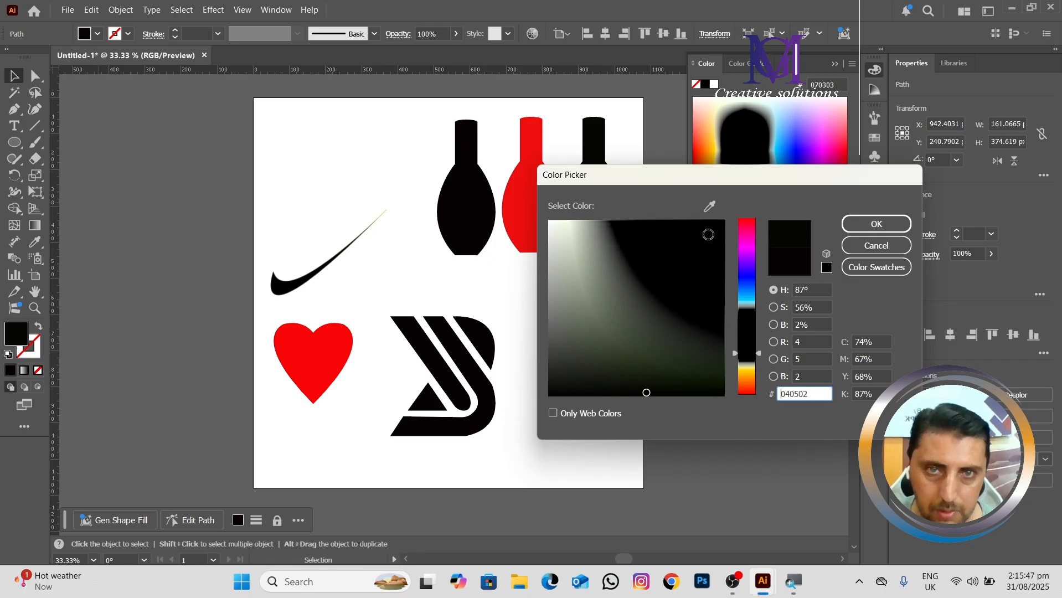
left_click_drag(755, 348, 748, 338)
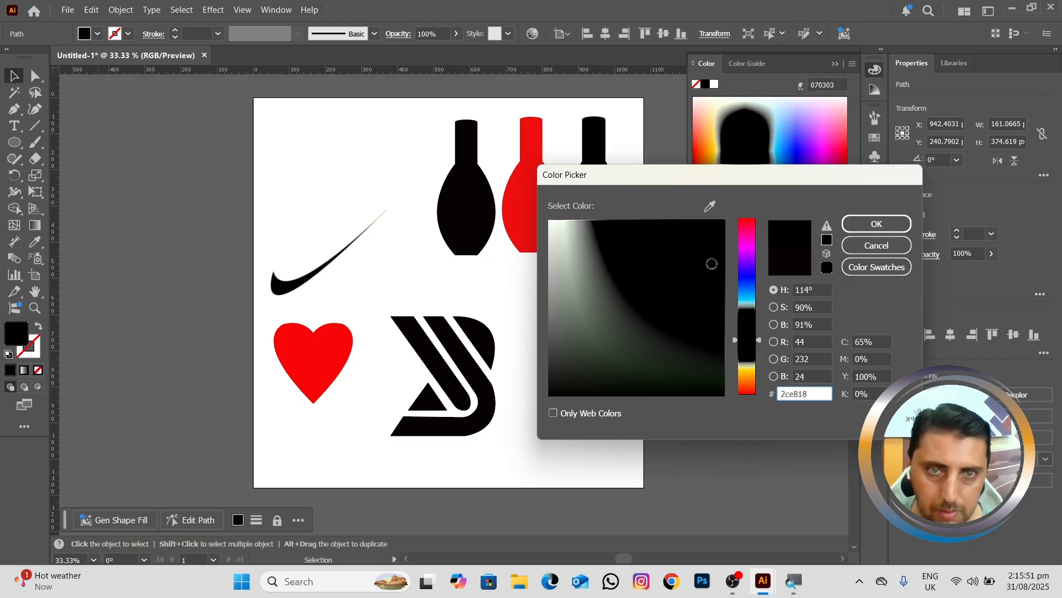
left_click(853, 217)
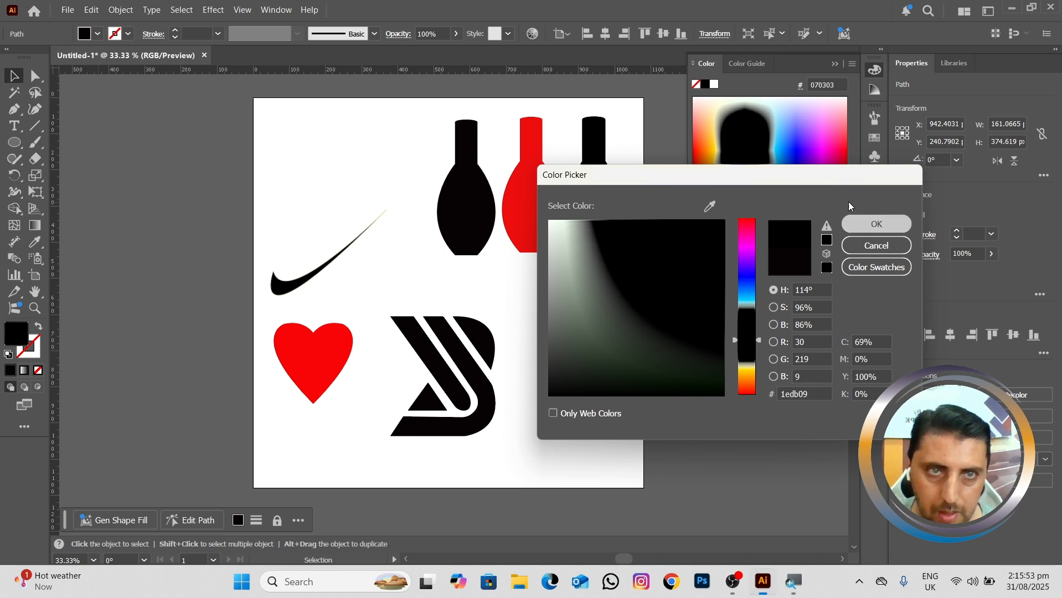
left_click(834, 65)
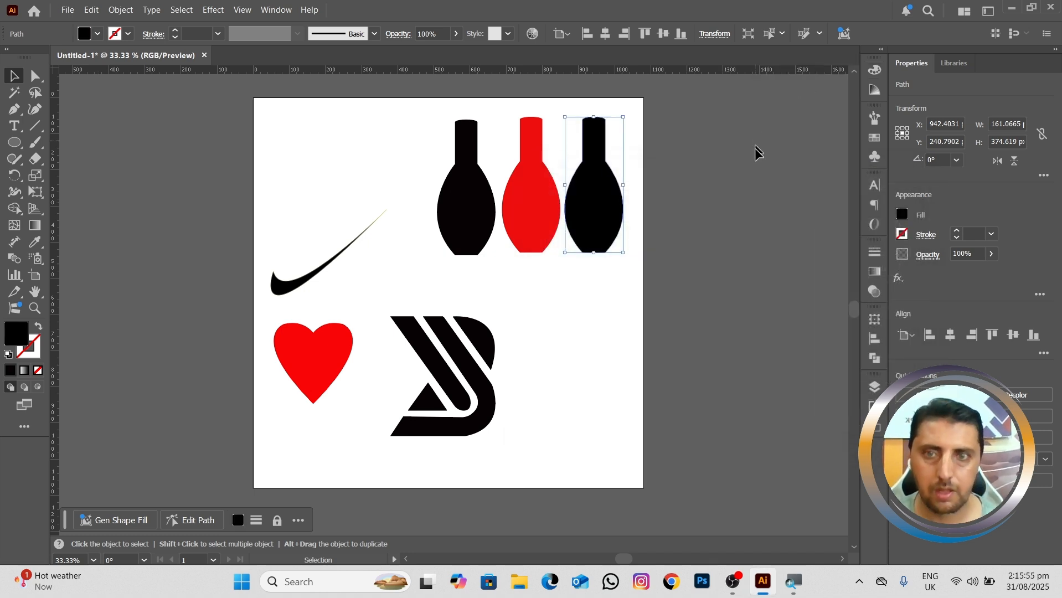
Step: Select all the paths of the traced logo below the bottles and group them into one object
key("space")
left_click_drag(552, 279, 571, 277)
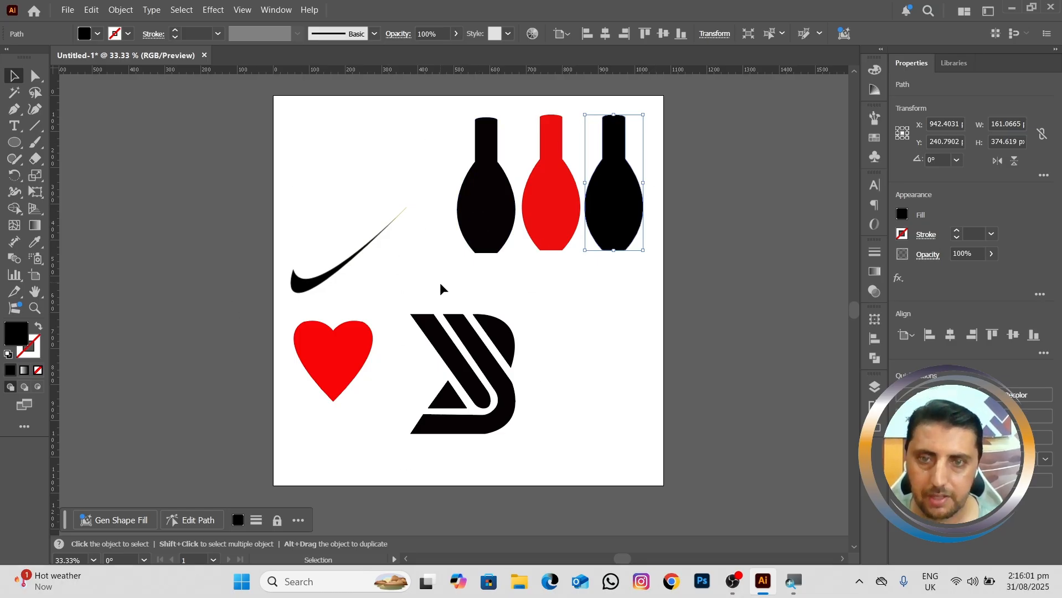
left_click(458, 370)
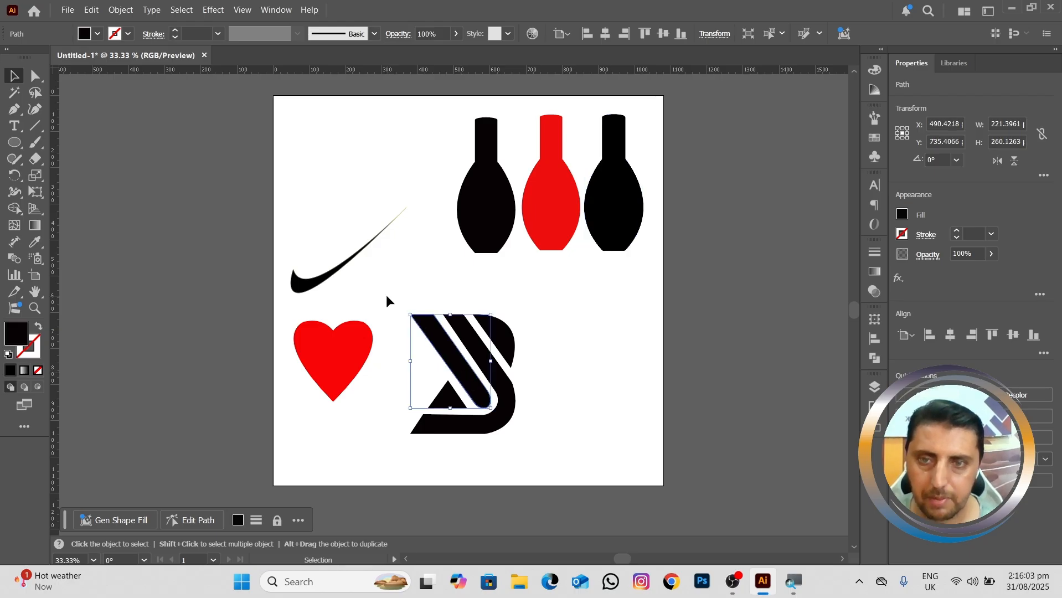
left_click_drag(419, 313, 526, 449)
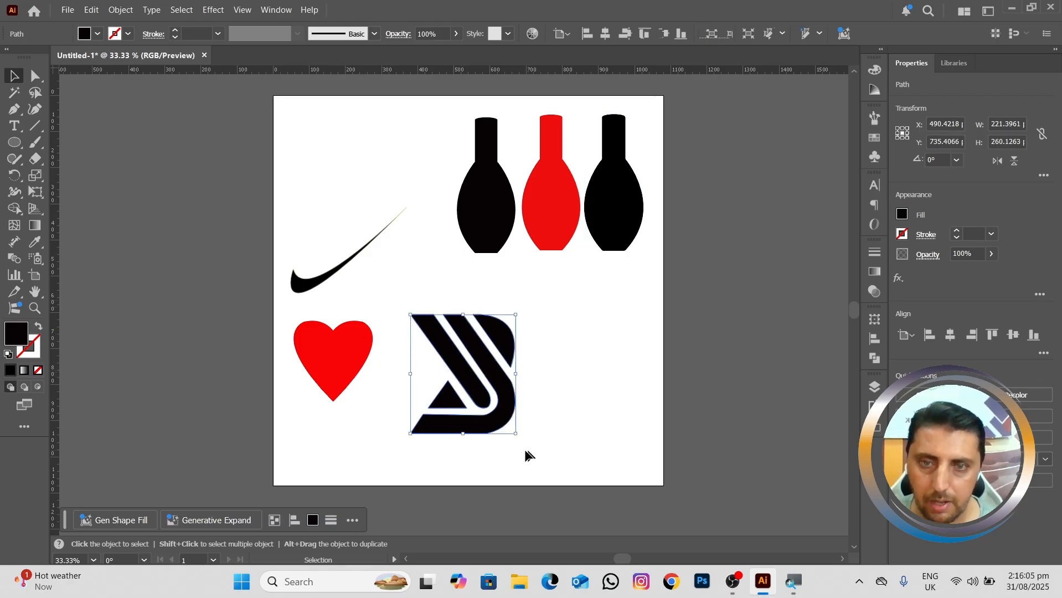
right_click(509, 416)
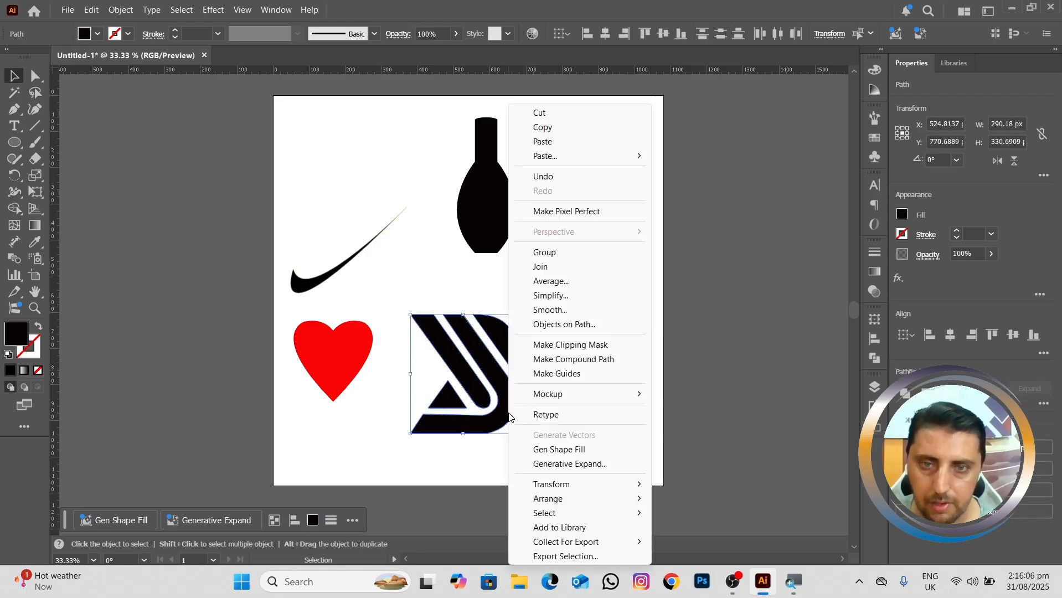
left_click(556, 257)
Step: Arrange the logo above the three bottles on the artboard's right side, and shift the swoosh and heart up and inward together
left_click_drag(502, 414, 663, 267)
left_click_drag(561, 218, 563, 424)
left_click_drag(380, 156, 613, 205)
left_click_drag(285, 254, 369, 423)
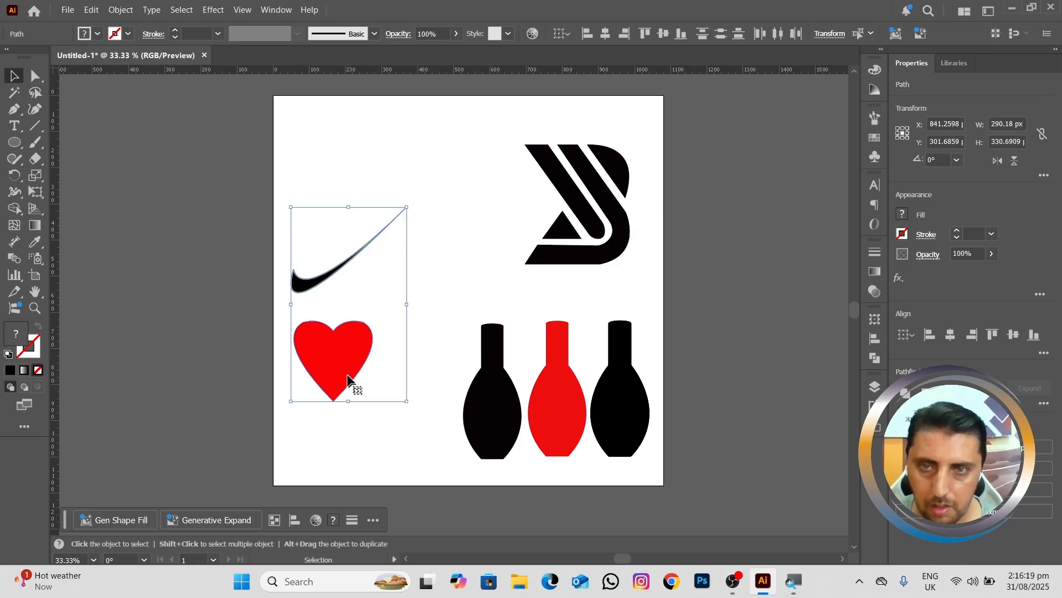
left_click_drag(350, 378, 386, 330)
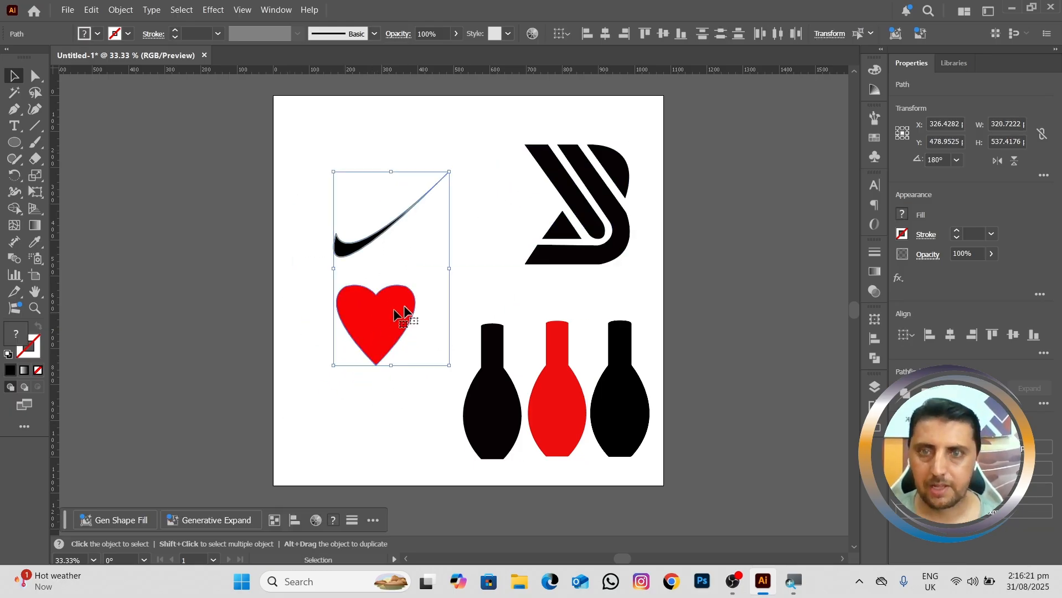
Step: Move all the artwork together off the artboard to its left, to about X -701, Y 645 px, leaving the artboard empty
left_click_drag(510, 188, 536, 212)
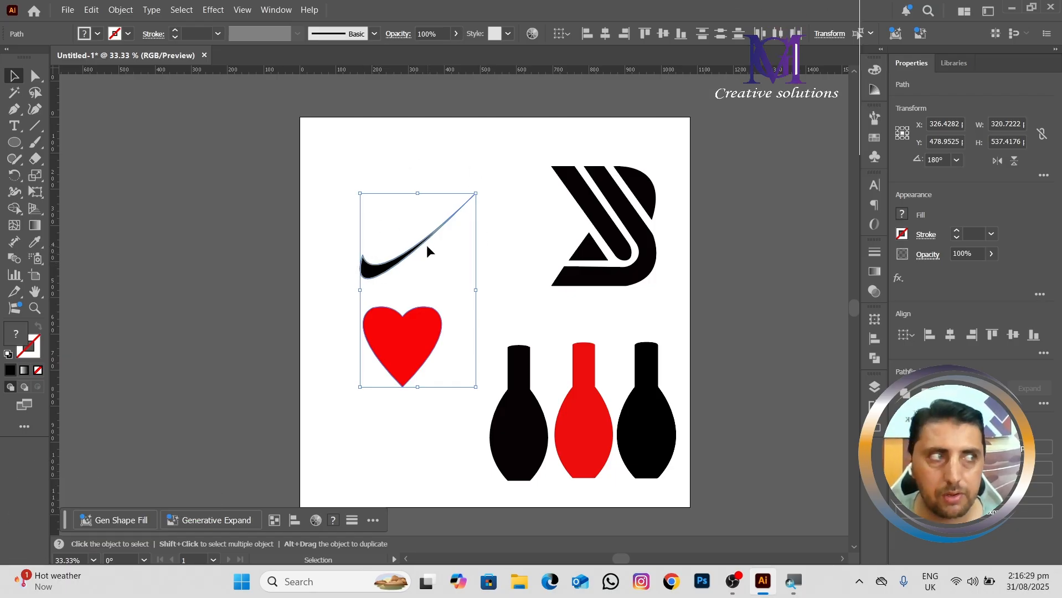
left_click_drag(459, 282, 462, 253)
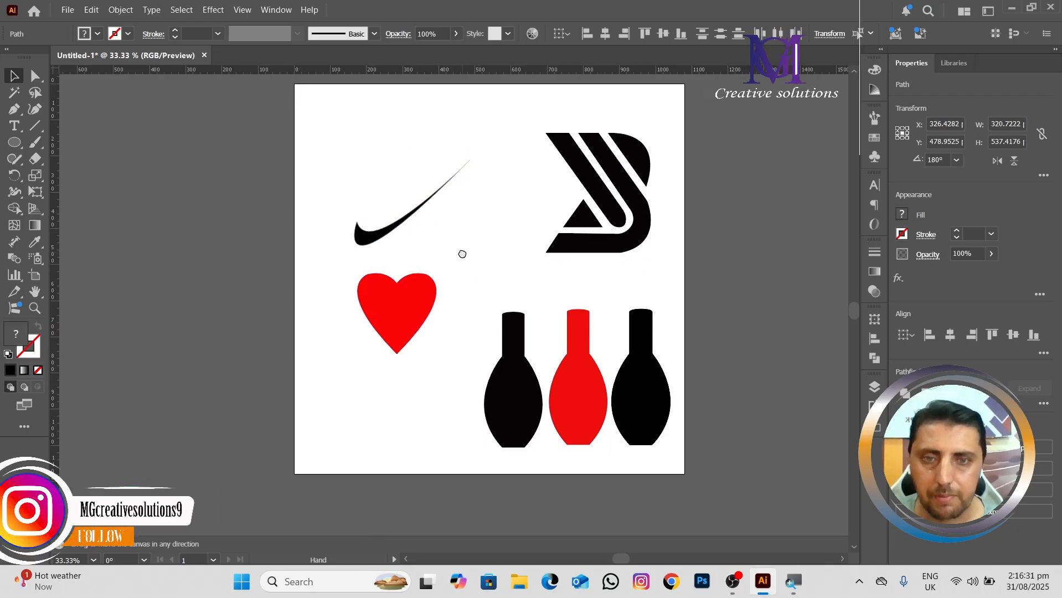
left_click_drag(332, 133, 664, 466)
left_click_drag(640, 408, 369, 426)
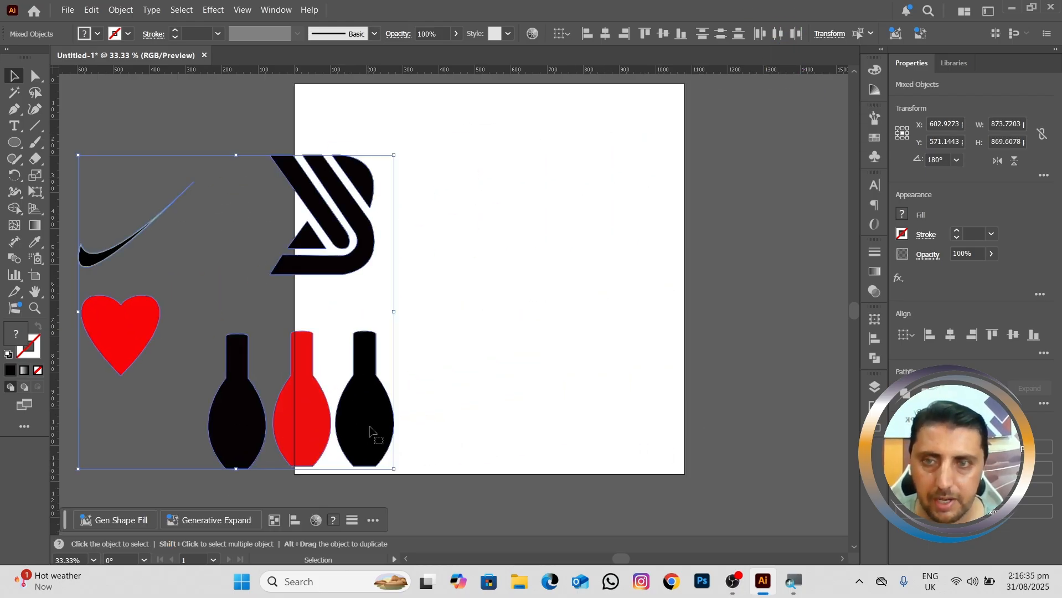
scroll(592, 384, "left", 5)
left_click_drag(556, 397, 364, 401)
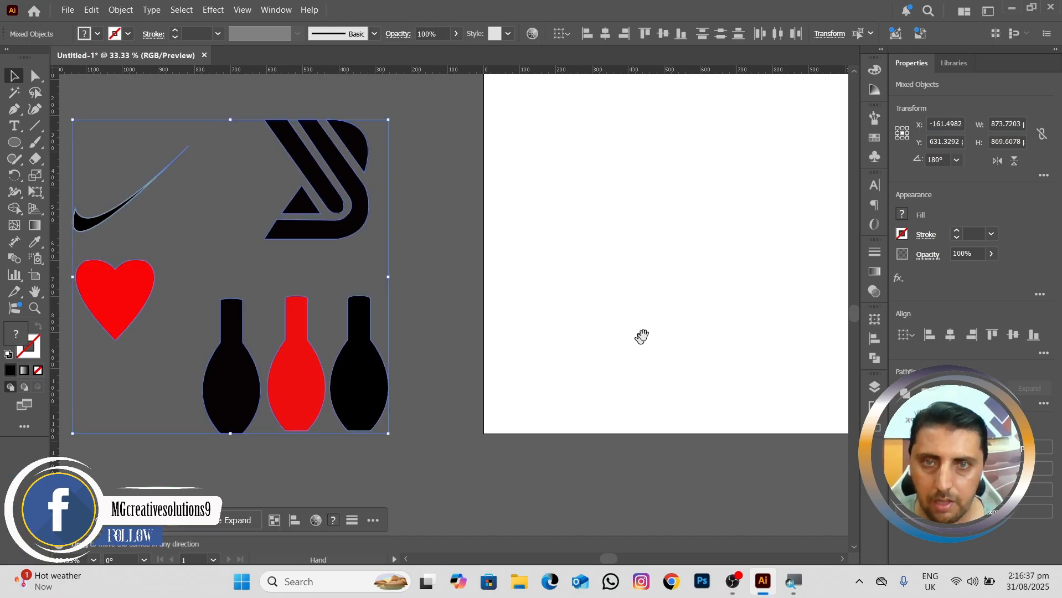
left_click_drag(640, 337, 514, 389)
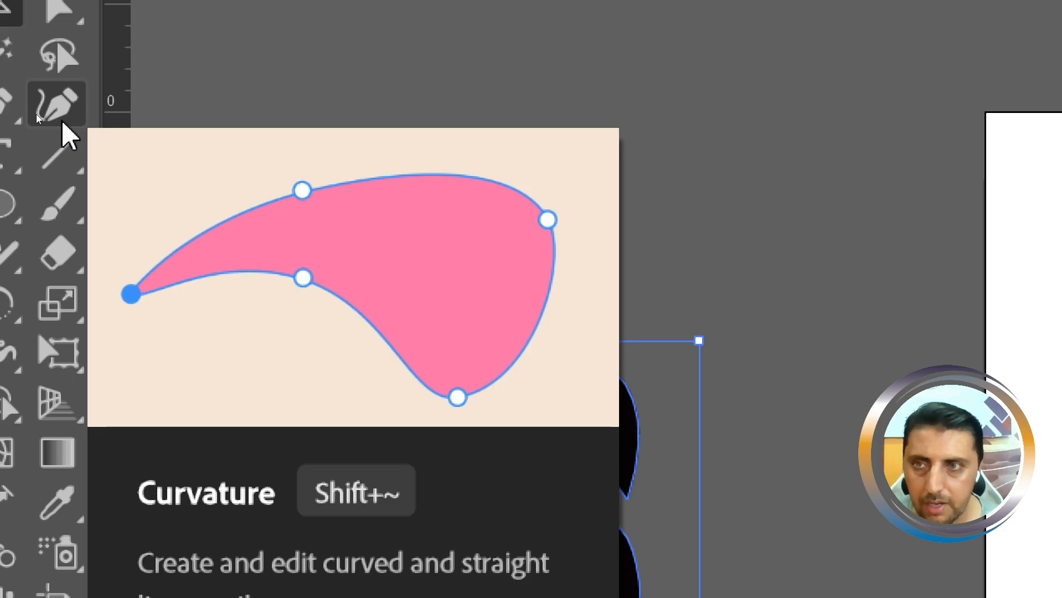
Step: Draw a closed rounded shape about 621 × 657 px on the empty artboard with the Curvature tool, using four anchor points
key("ctrl+minus")
key("ctrl+minus")
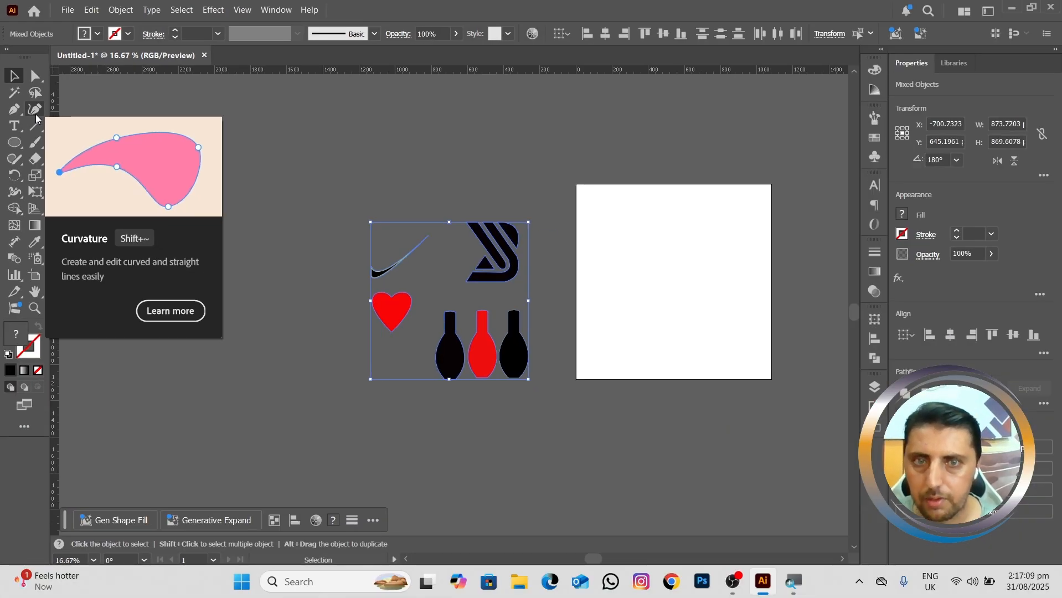
left_click(34, 109)
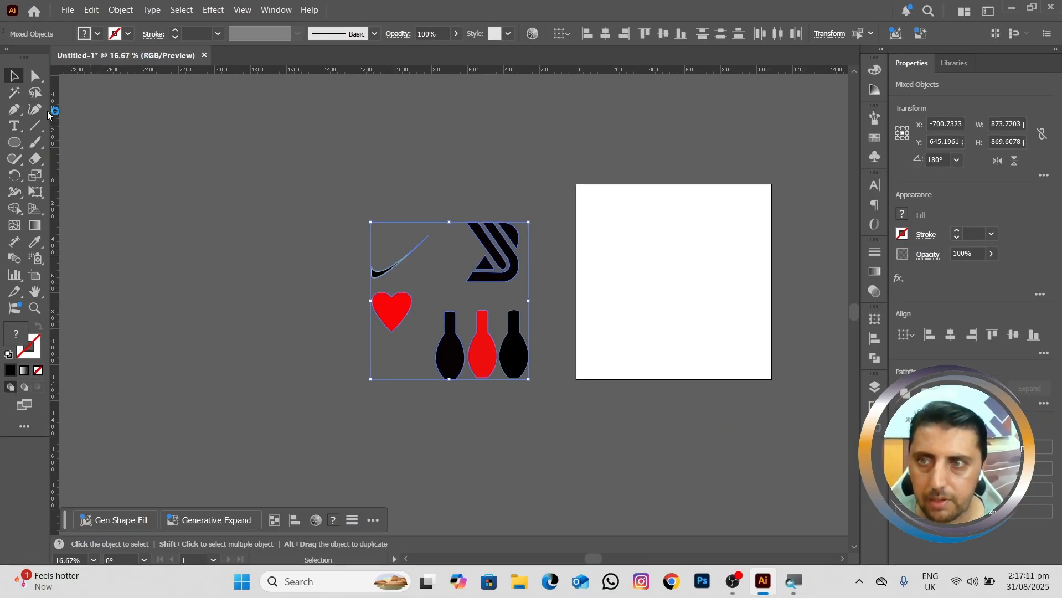
key("space")
left_click_drag(545, 256, 288, 269)
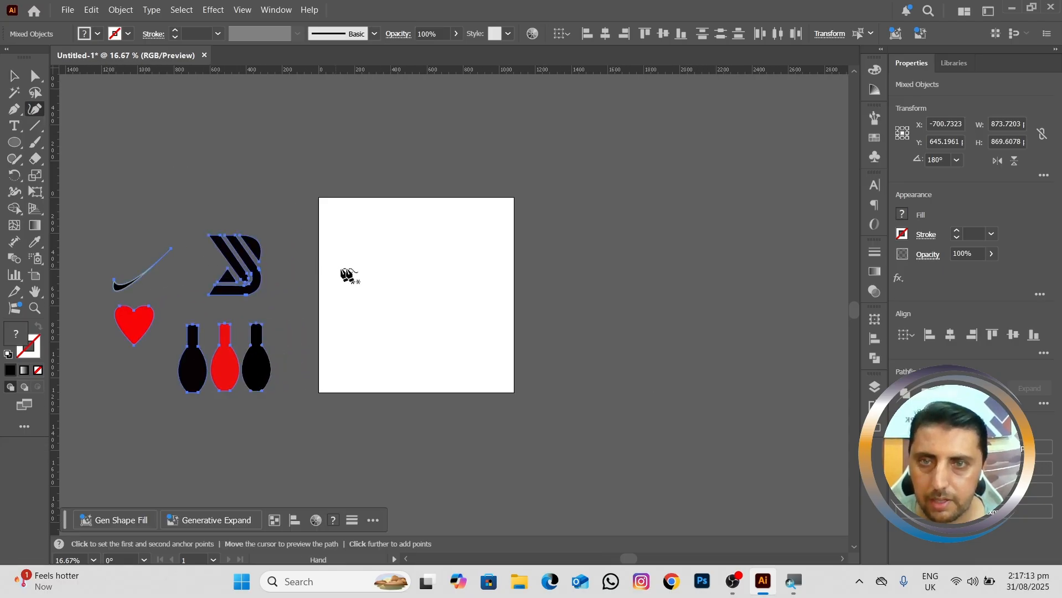
scroll(377, 268, "up", 3)
key("space")
scroll(402, 264, "down", 1)
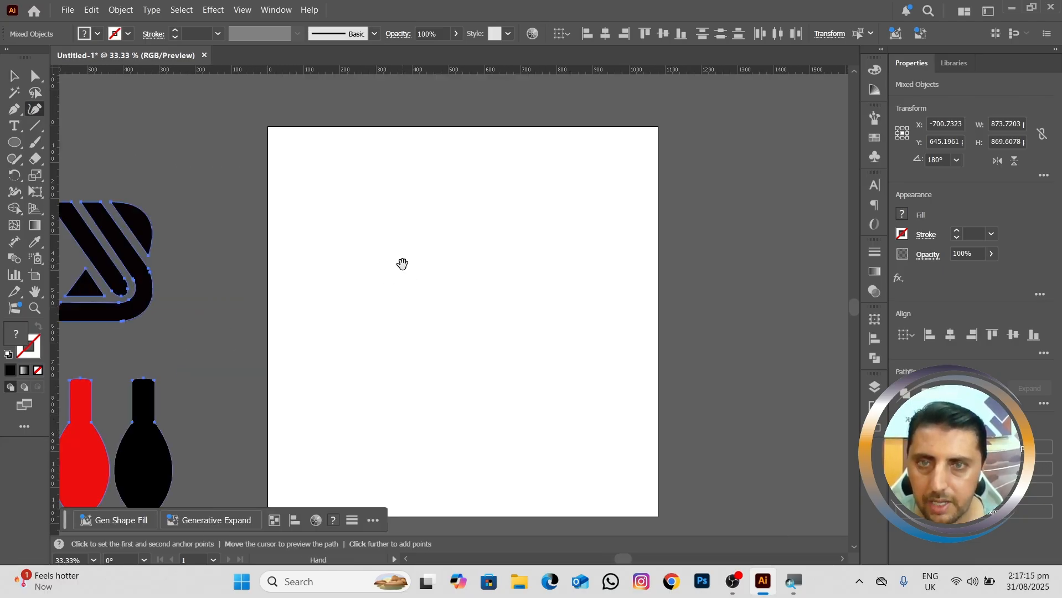
left_click_drag(408, 271, 420, 242)
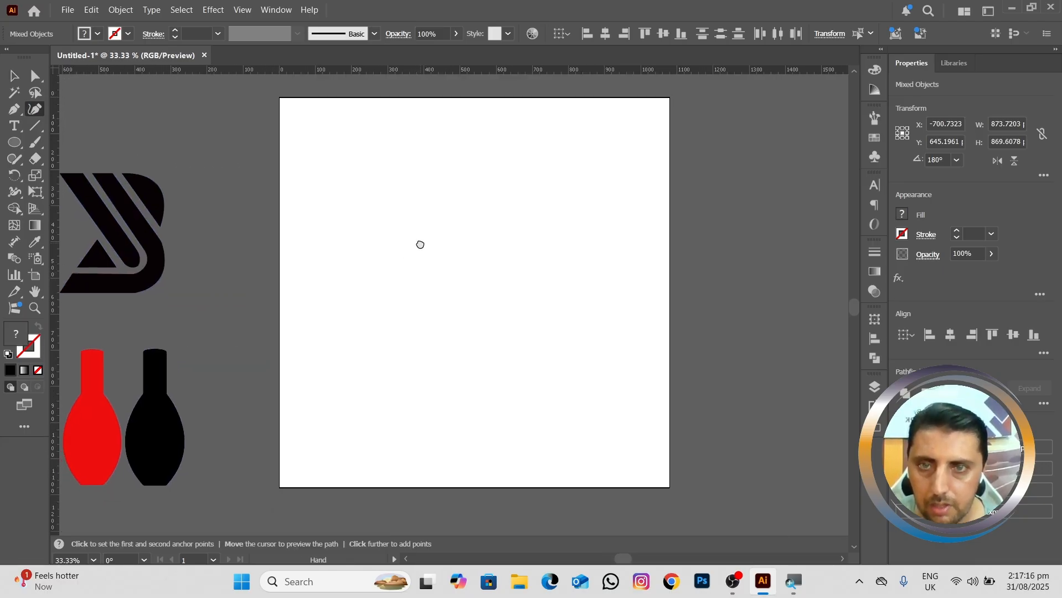
left_click(372, 221)
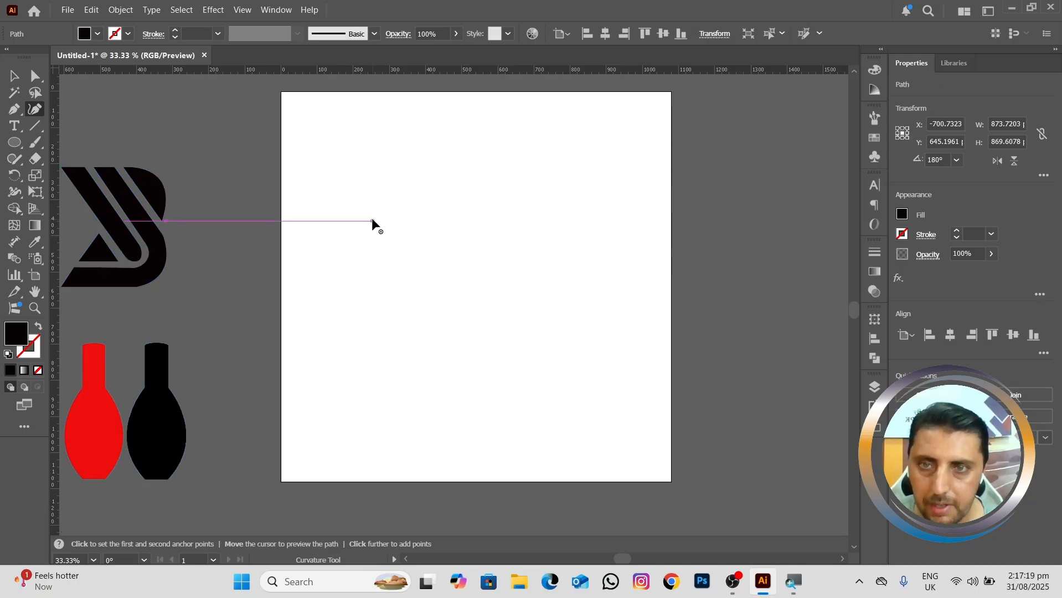
left_click(541, 156)
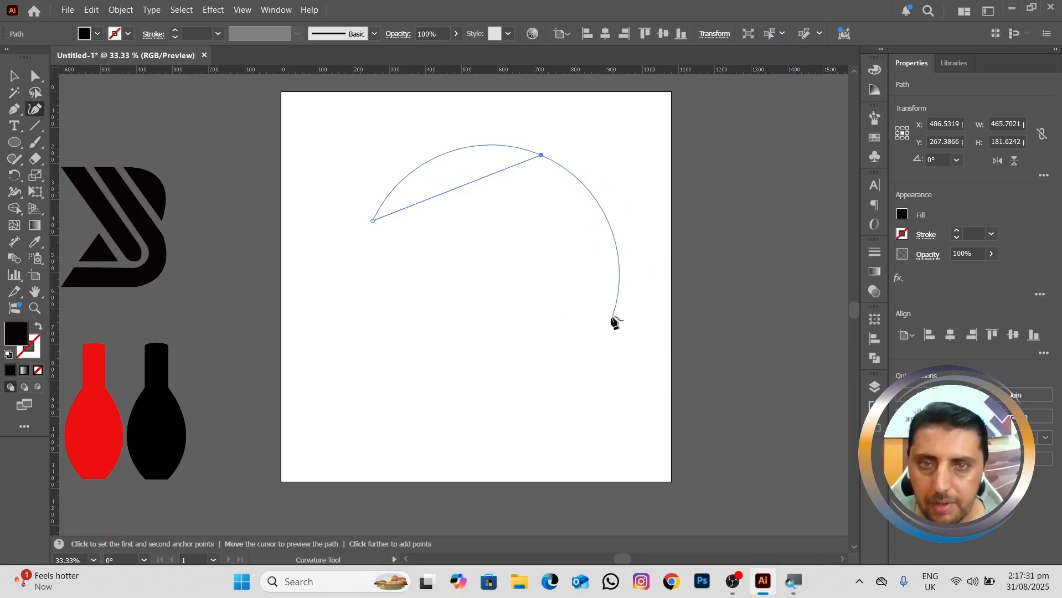
left_click(573, 311)
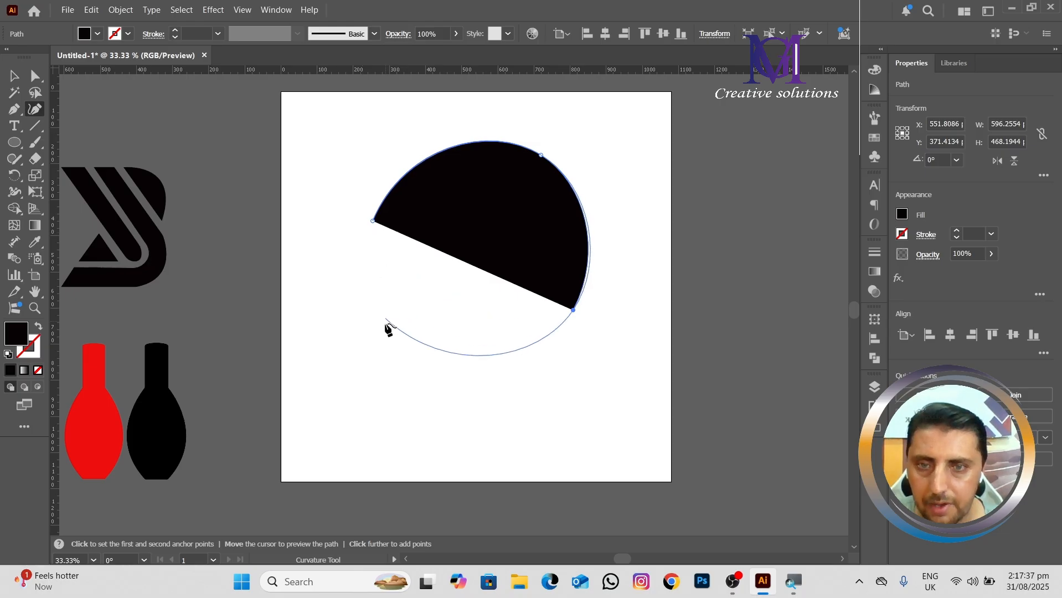
left_click(415, 366)
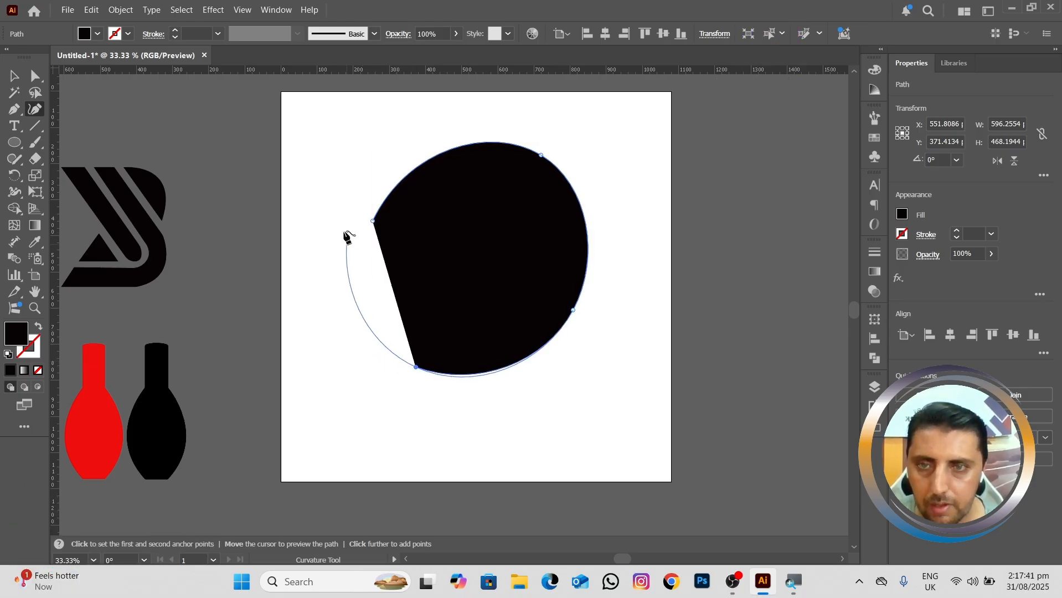
left_click(373, 219)
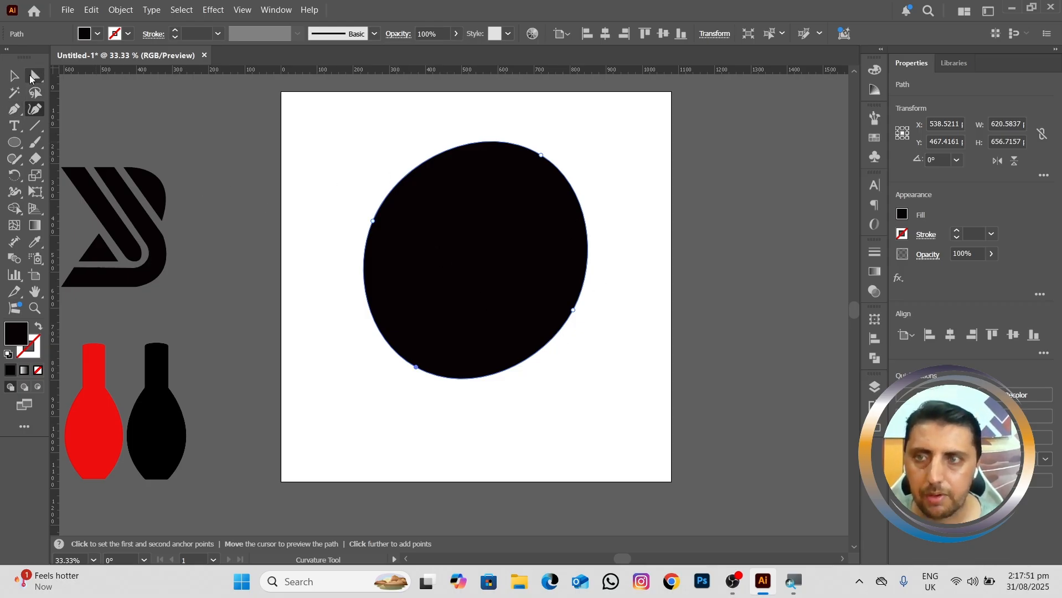
Step: Reveal the Pen tool's variants for adding, deleting and converting anchor points
key("ctrl")
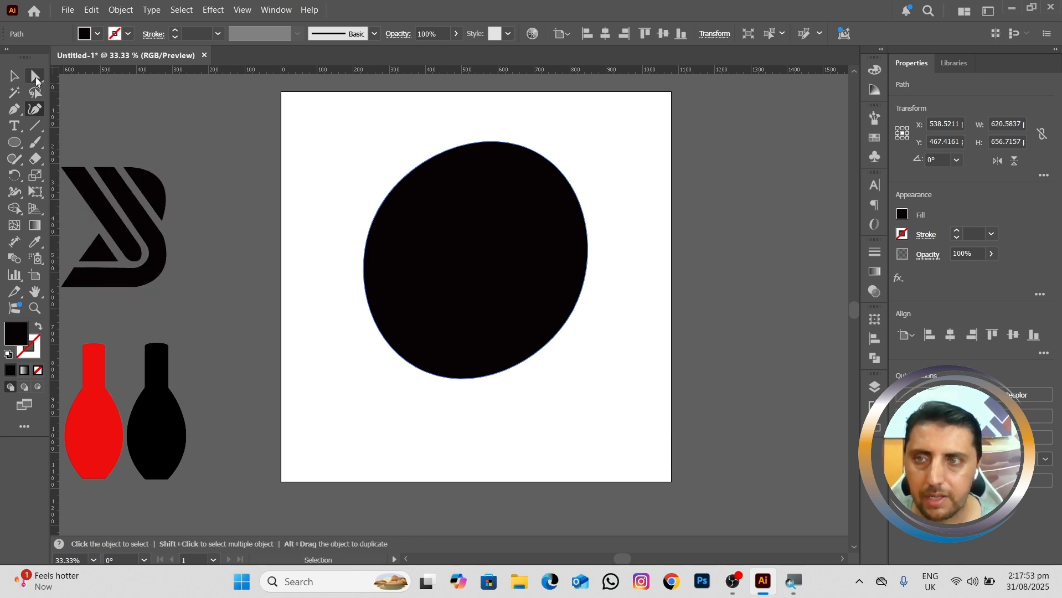
left_click(17, 113)
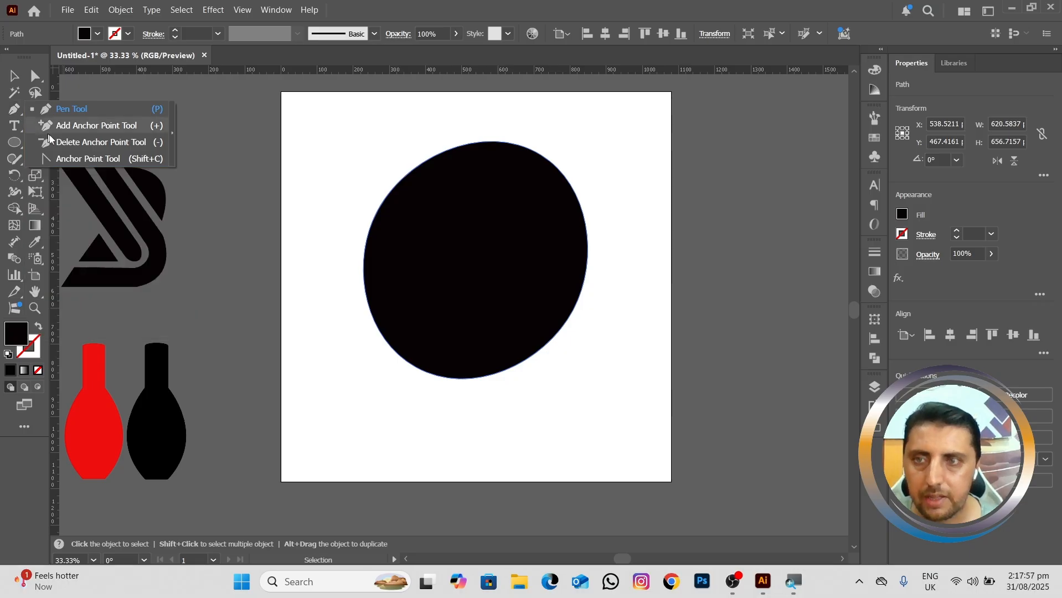
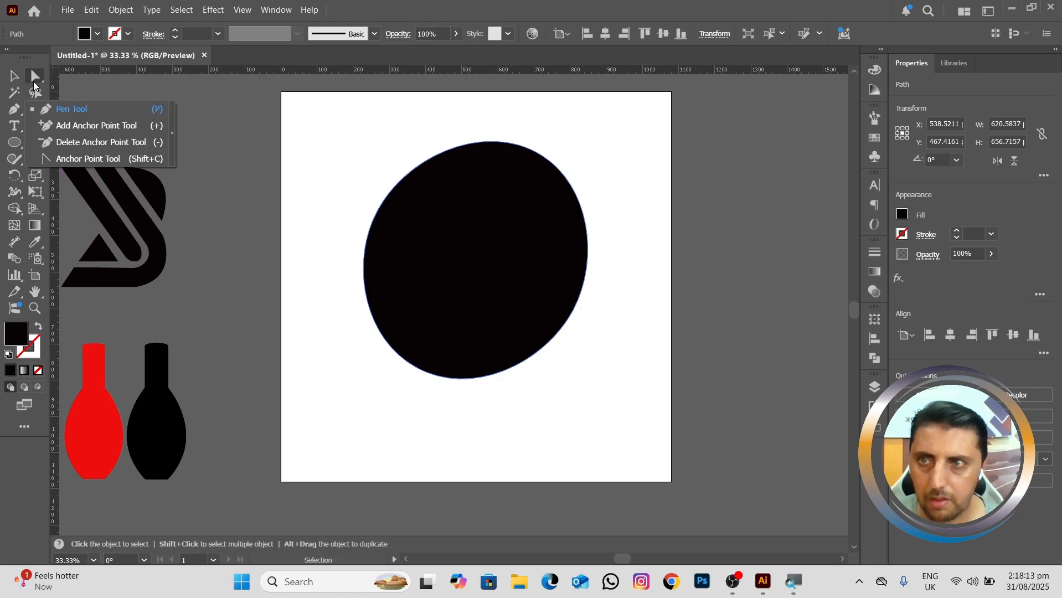
Step: Delete the black rounded shape from the artboard
left_click(14, 75)
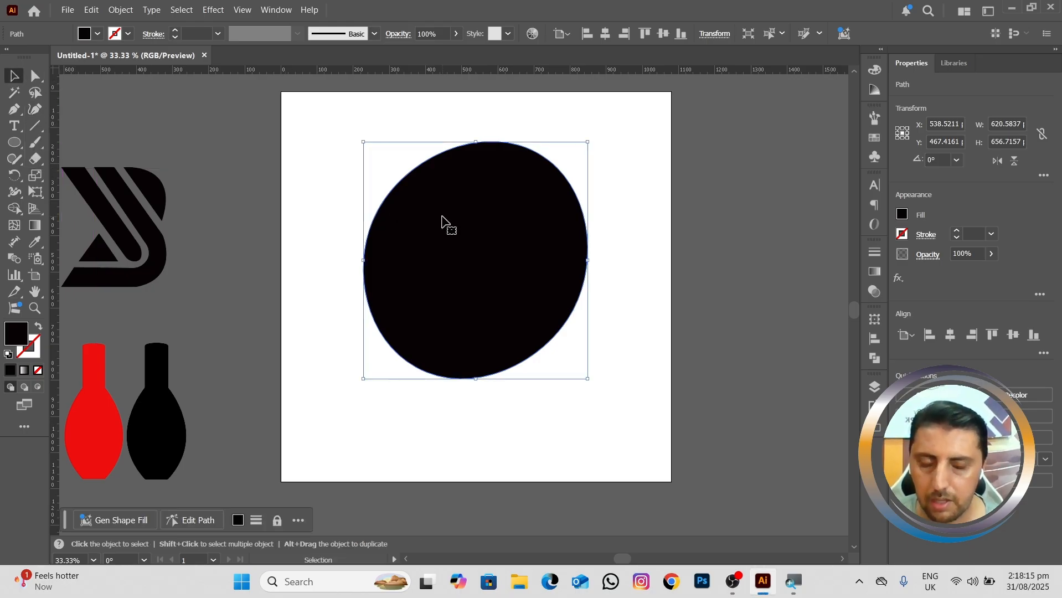
key("Delete")
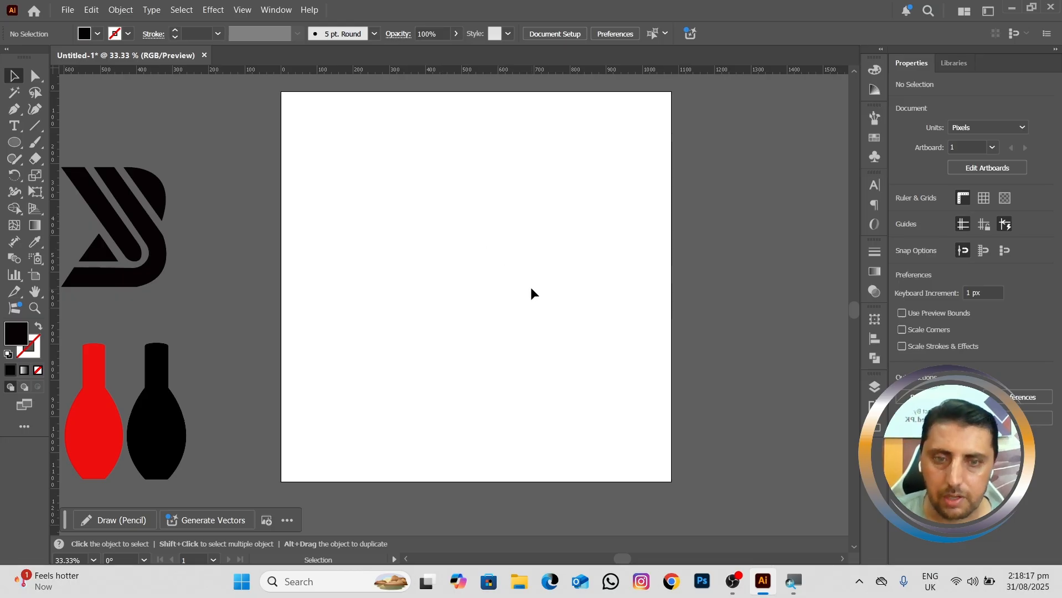
left_click_drag(509, 281, 538, 288)
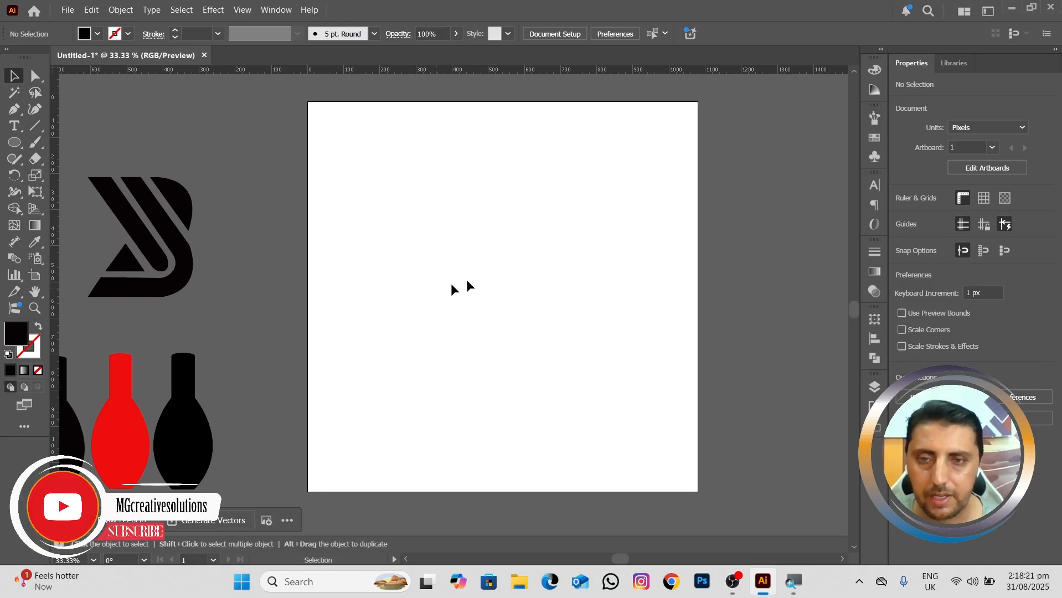
Step: Switch to Chrome and search Google for "Bat images"
left_click(678, 587)
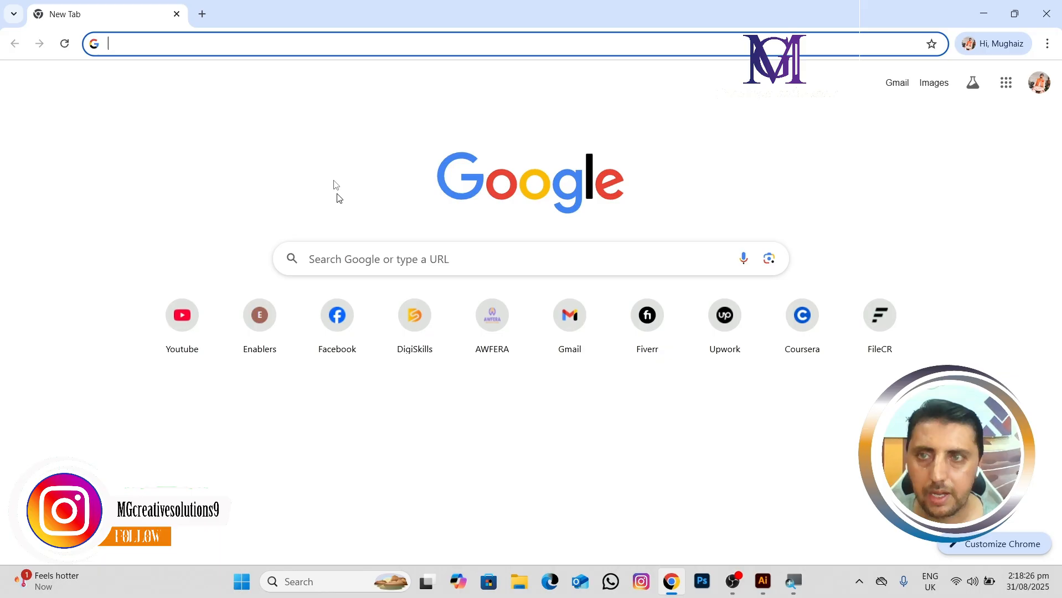
left_click(360, 259)
type("bat")
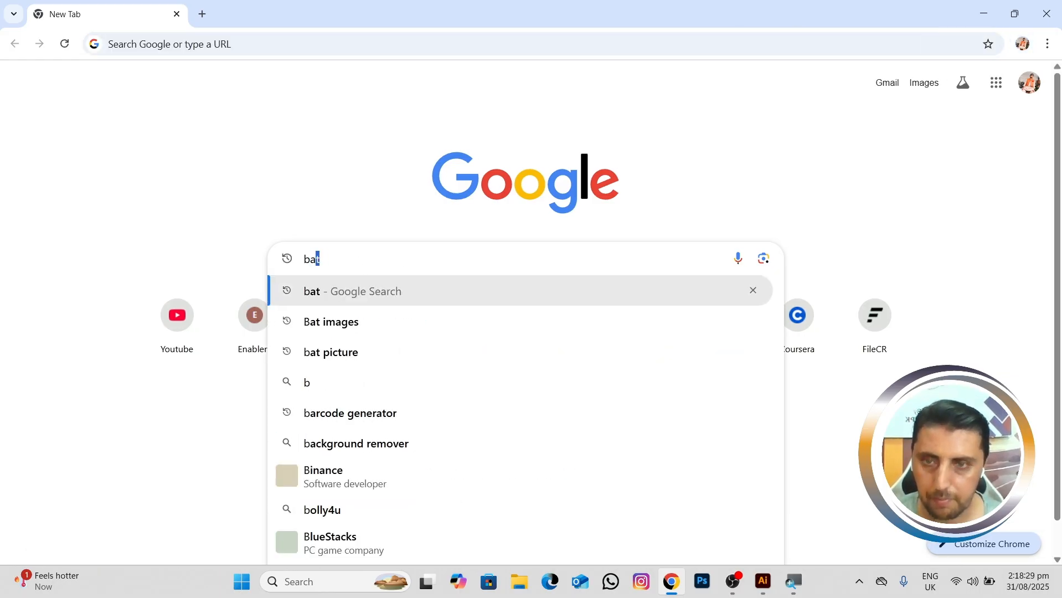
type(" image")
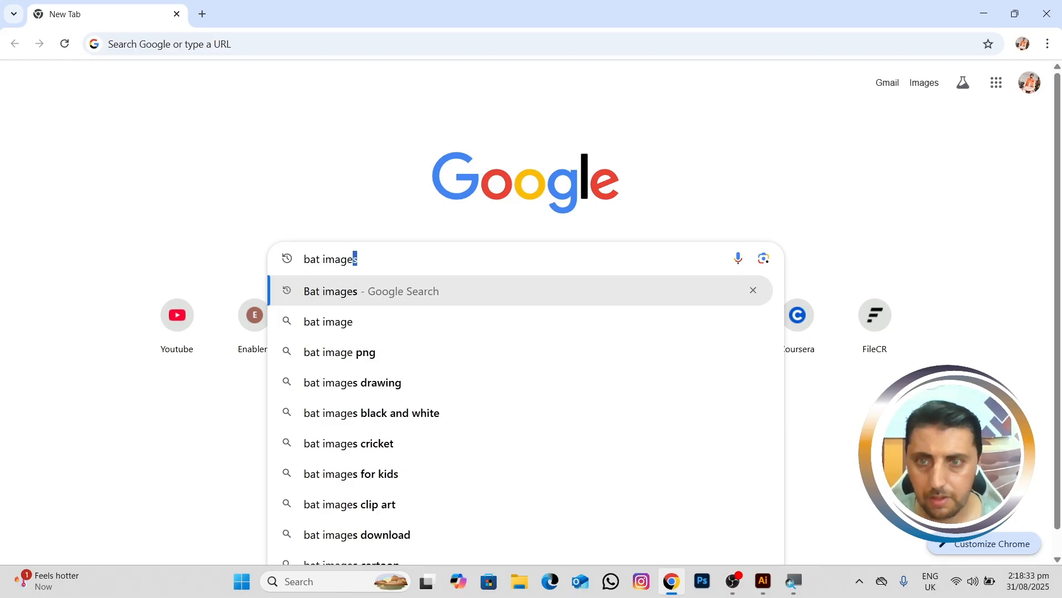
key("Return")
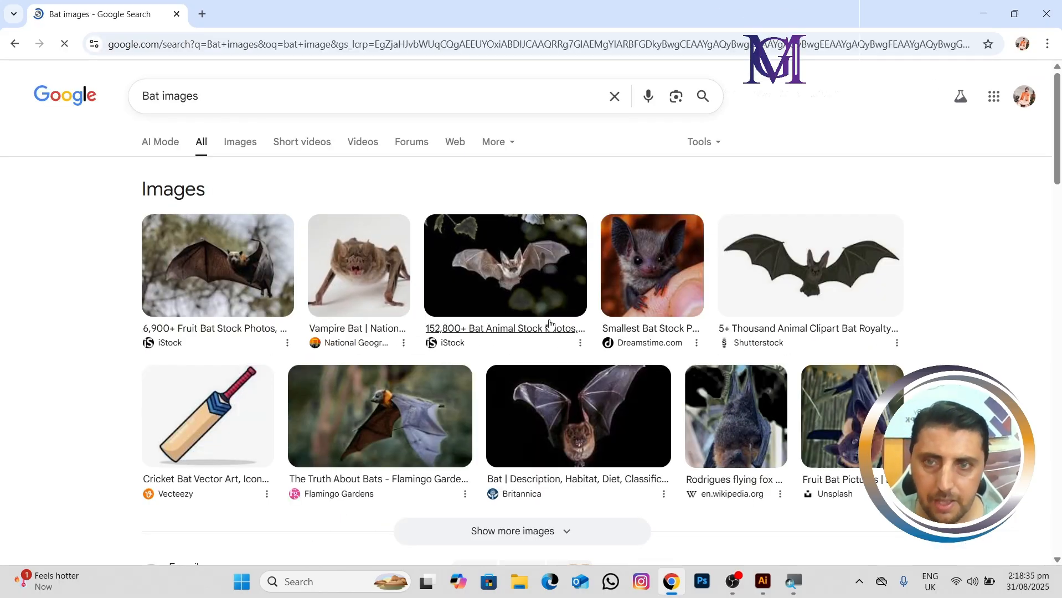
Step: Open the solid black "Bat Silhouettes" picture from Design Bundles in the image results and copy the image
scroll(548, 324, "down", 1)
scroll(543, 323, "up", 1)
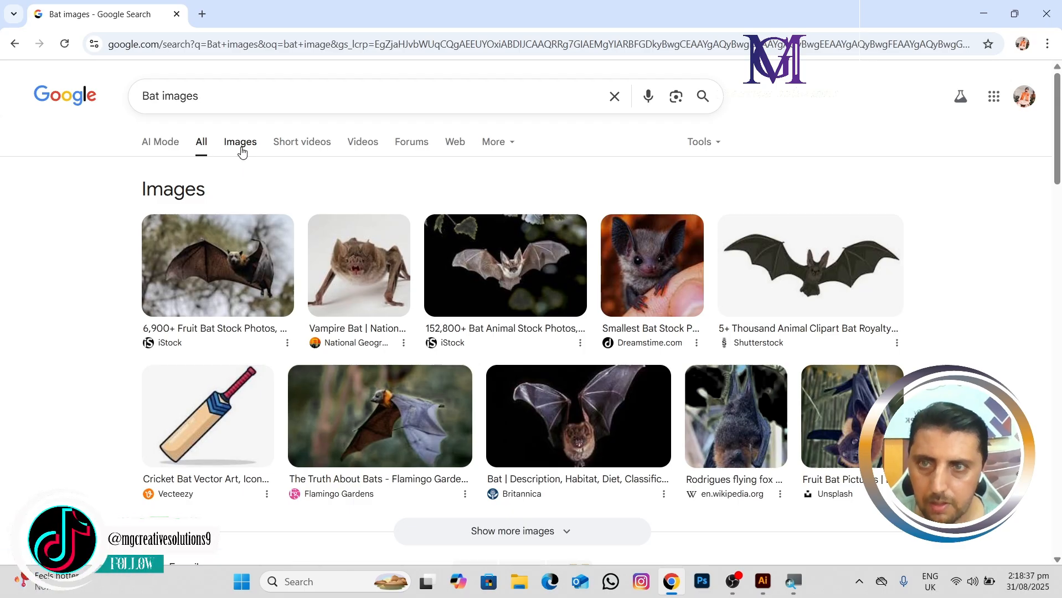
left_click(242, 145)
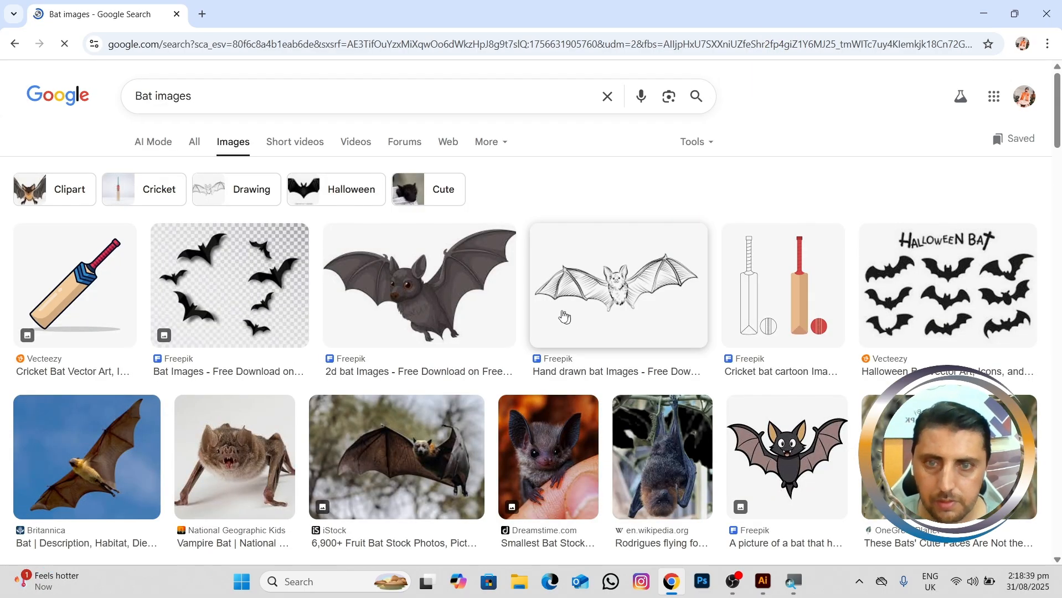
scroll(564, 317, "down", 12)
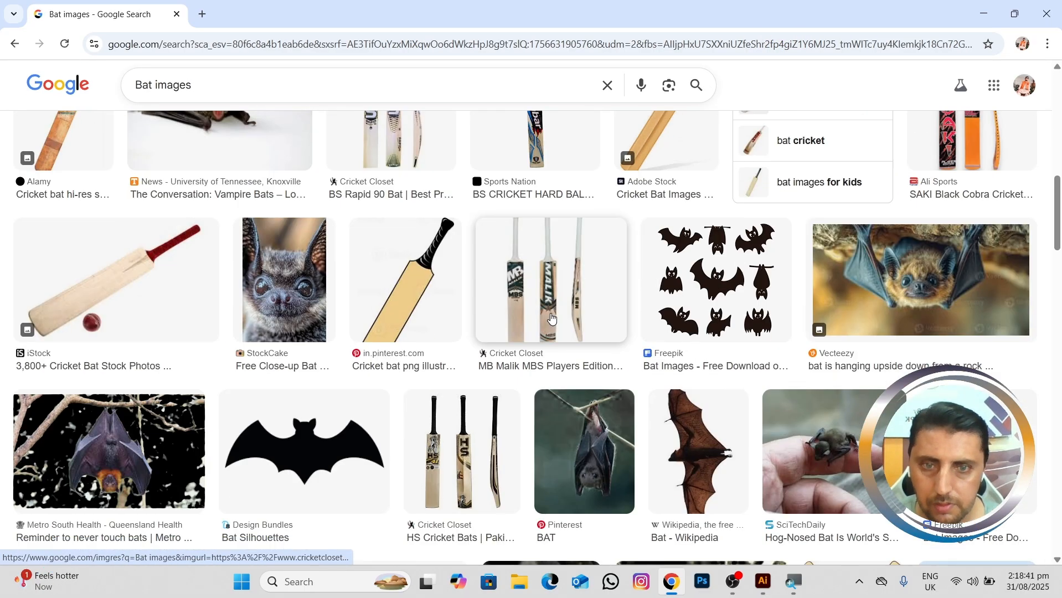
scroll(550, 317, "down", 1)
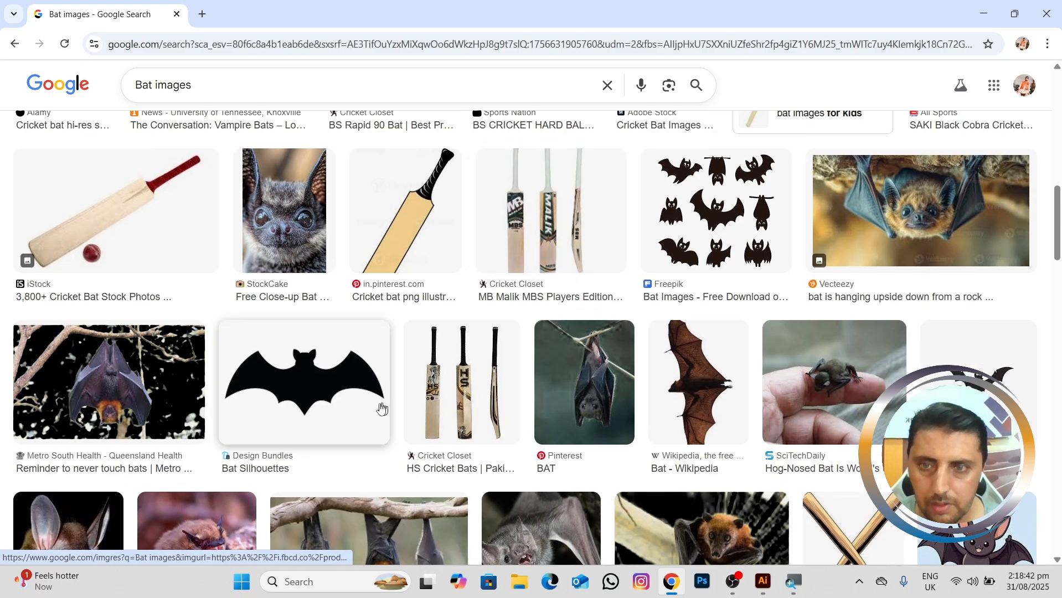
left_click(326, 381)
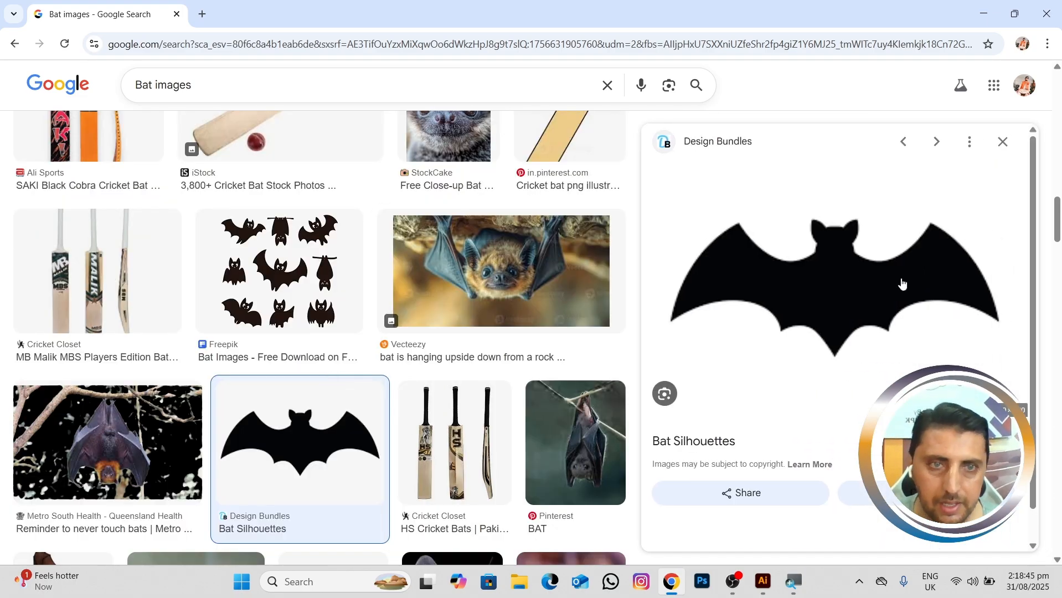
right_click(867, 269)
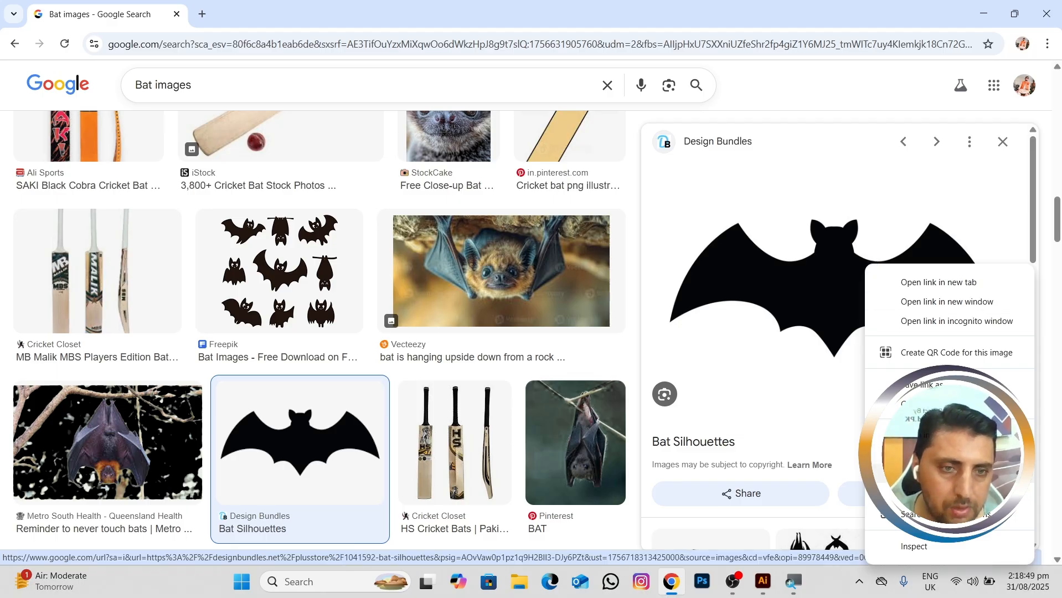
left_click(935, 468)
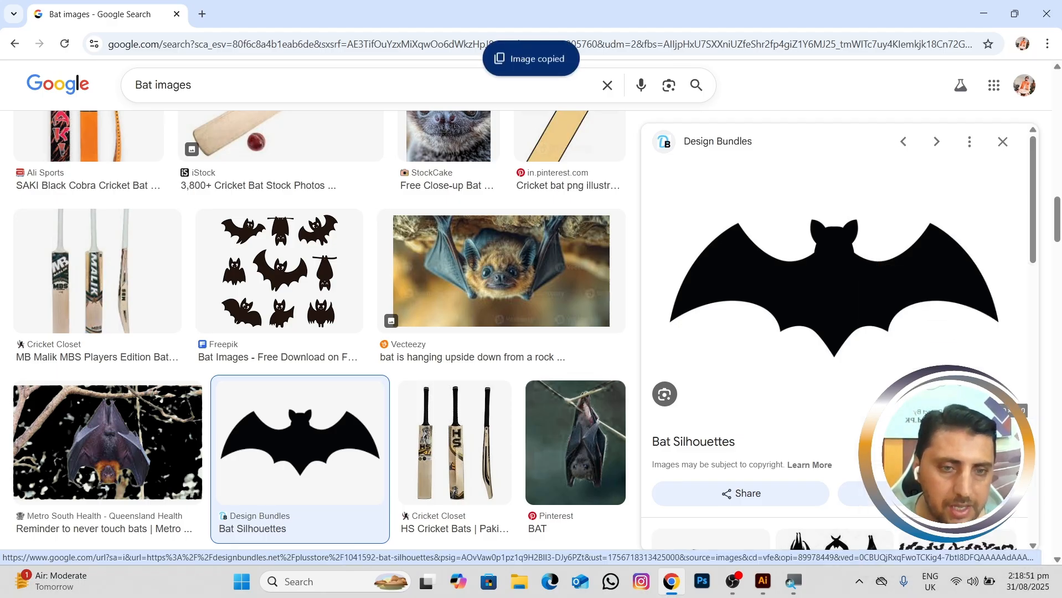
Step: Switch back to Illustrator, paste the bat image and move it to about X 556, Y 534 px on the artboard
left_click(763, 581)
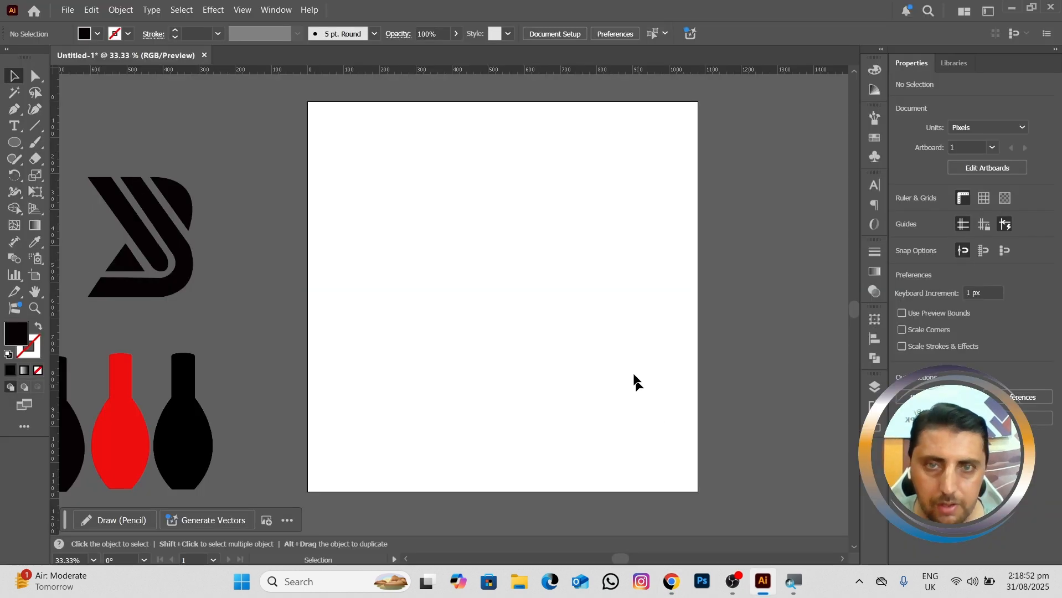
right_click(527, 188)
left_click(553, 221)
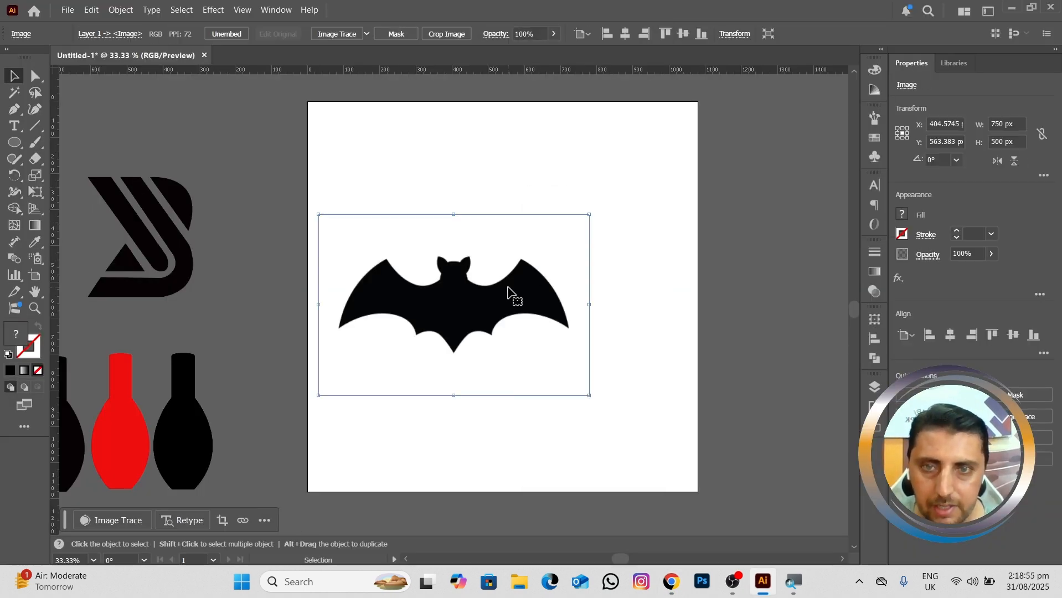
left_click_drag(510, 292, 568, 293)
scroll(568, 294, "up", 1)
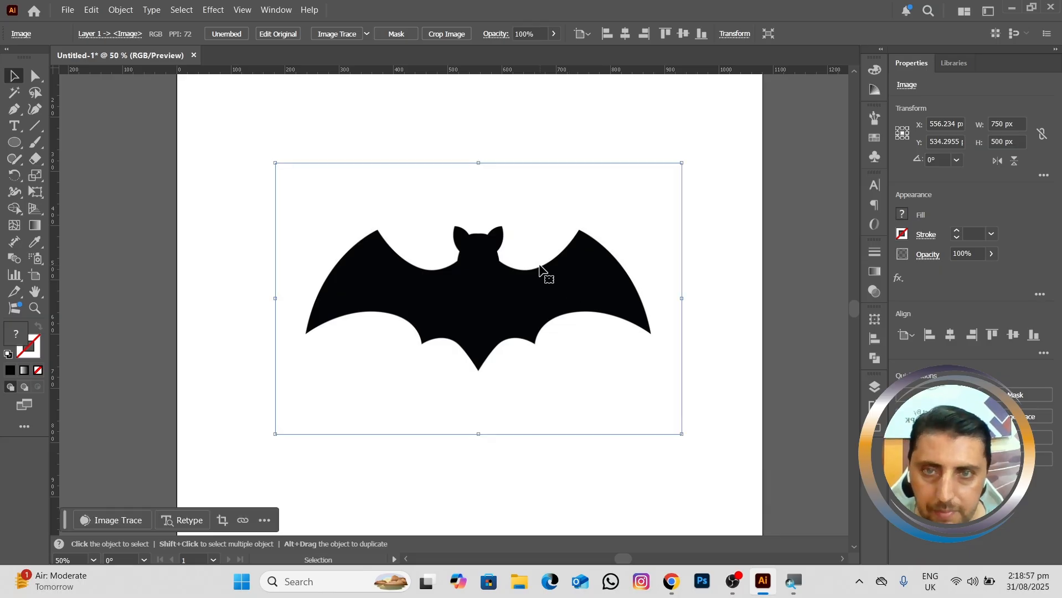
Step: Lock the selected bat image in place
left_click(113, 8)
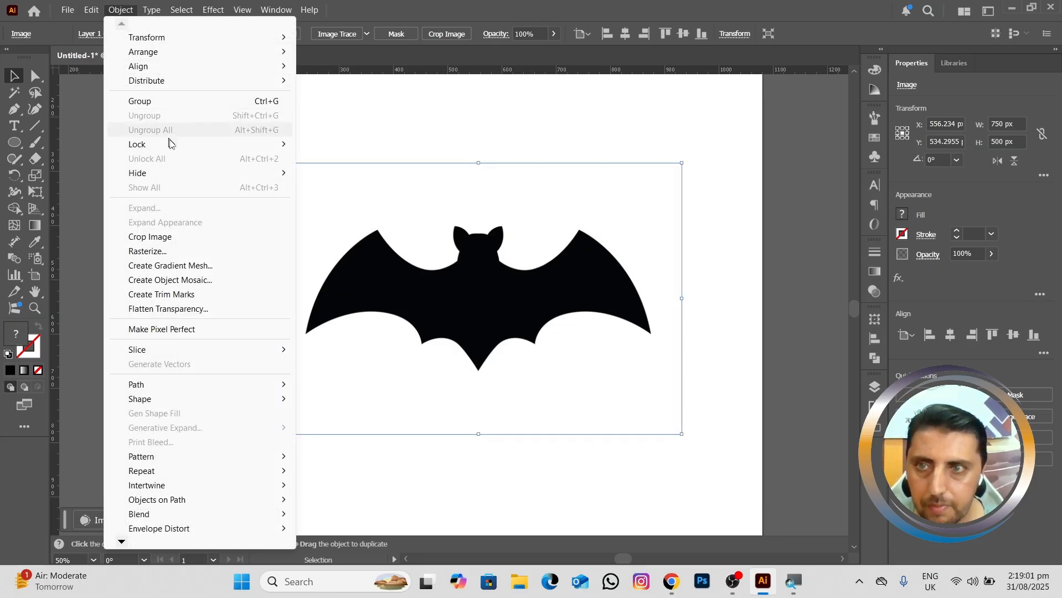
mouse_move(175, 147)
left_click(324, 146)
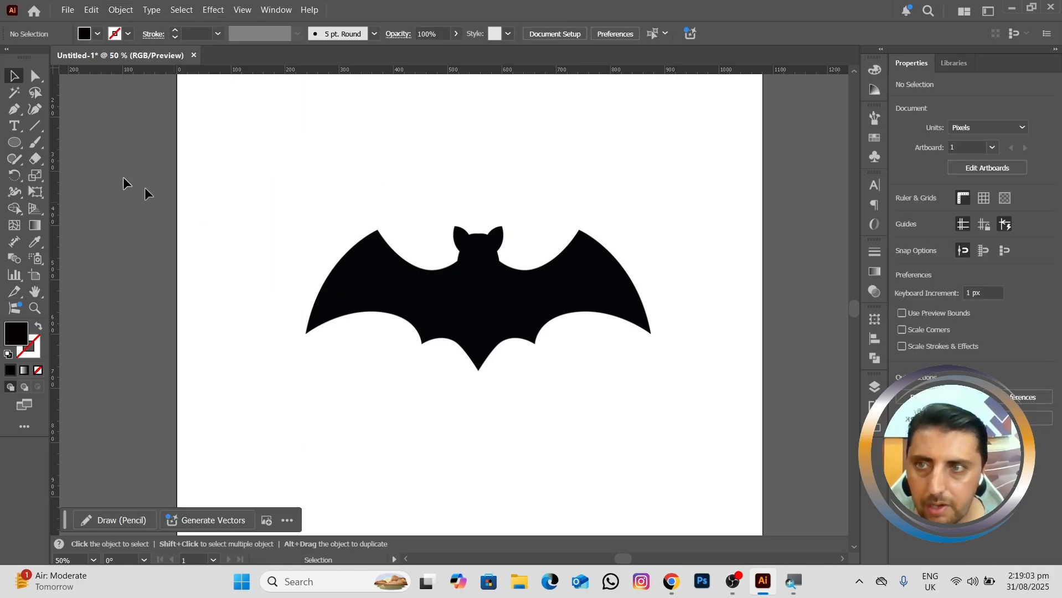
Step: Start a Curvature tool path where the right side of the bat's head meets the wing, at about X 595, Y 464 px
left_click(34, 113)
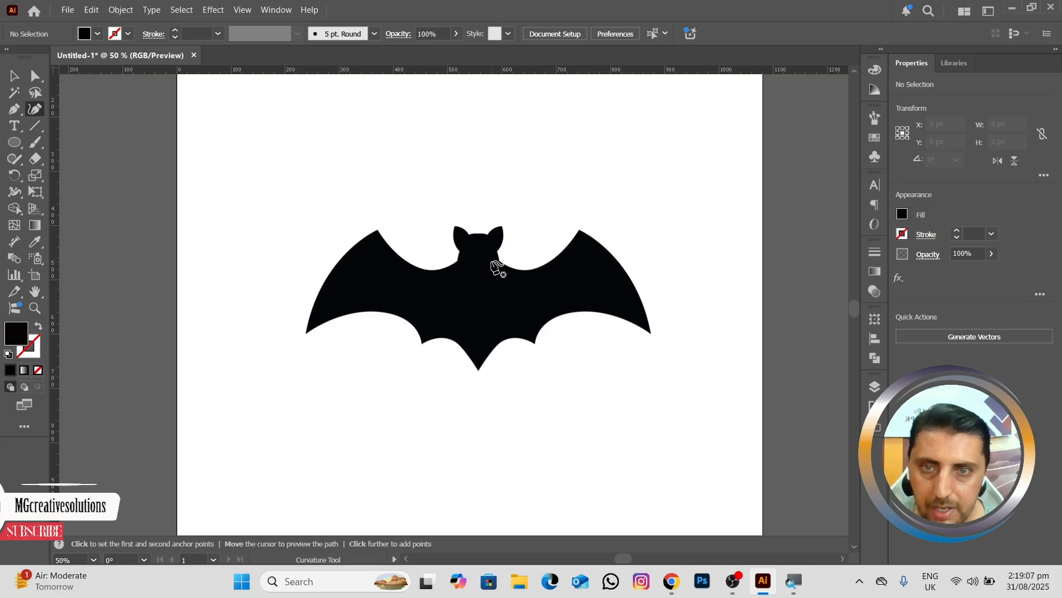
scroll(504, 266, "up", 2, "alt")
scroll(504, 267, "up", 2, "alt")
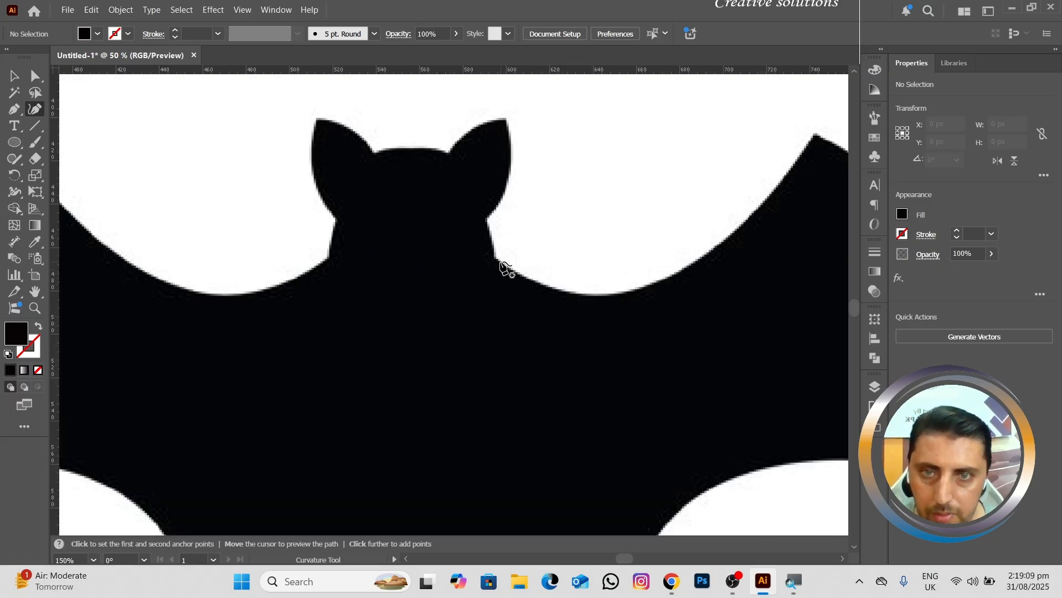
scroll(504, 270, "down", 1, "alt")
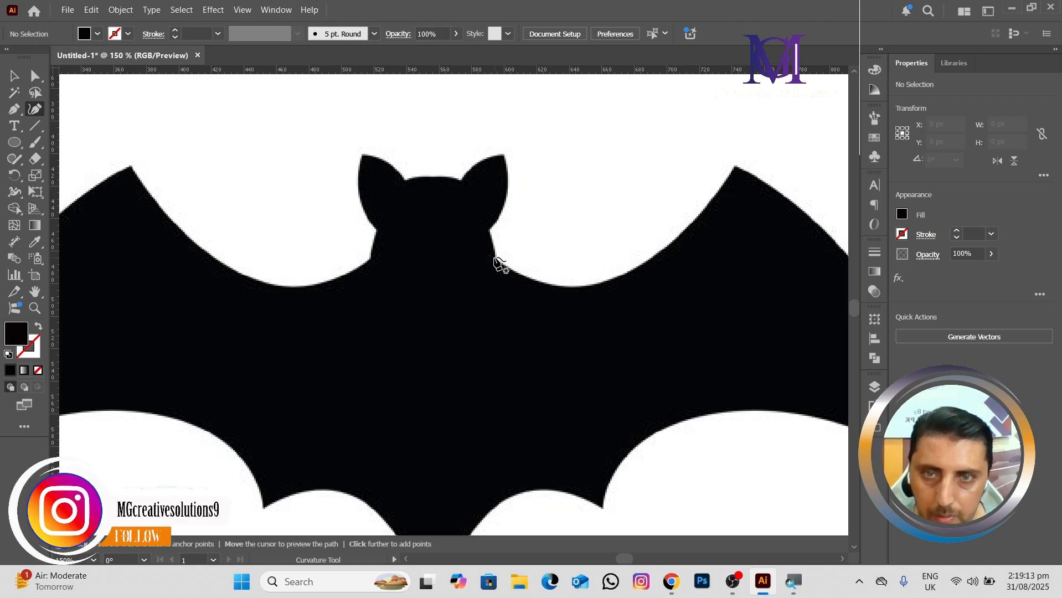
left_click(496, 257)
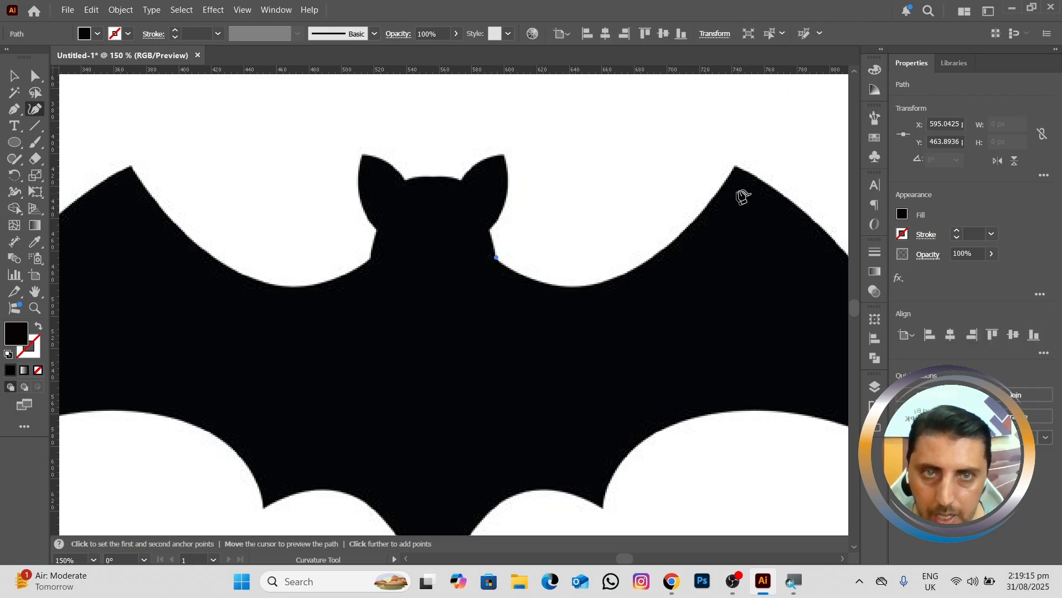
left_click(735, 166)
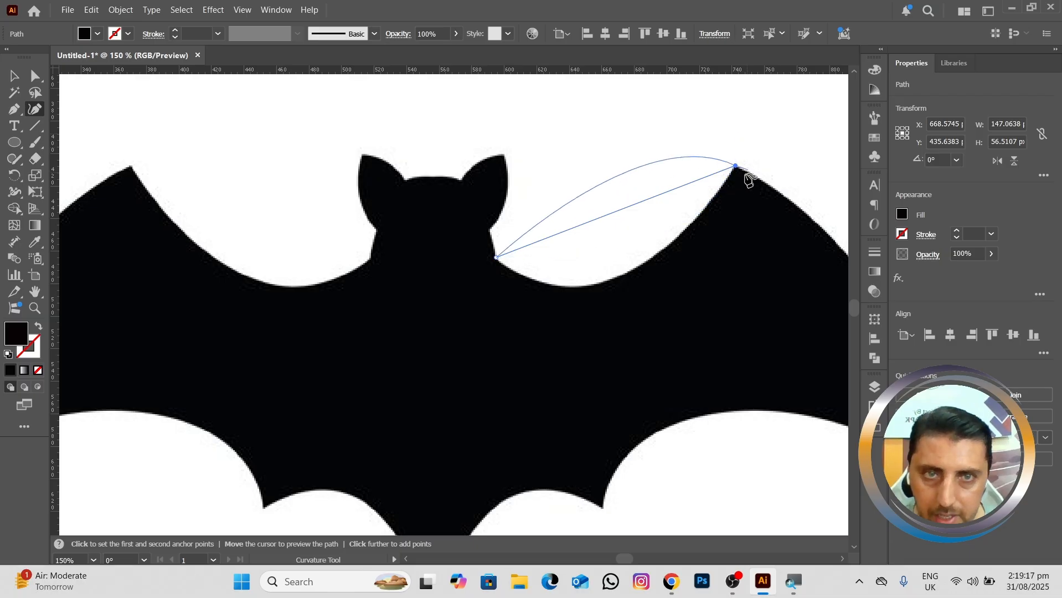
key("ctrl")
key("ctrl+z")
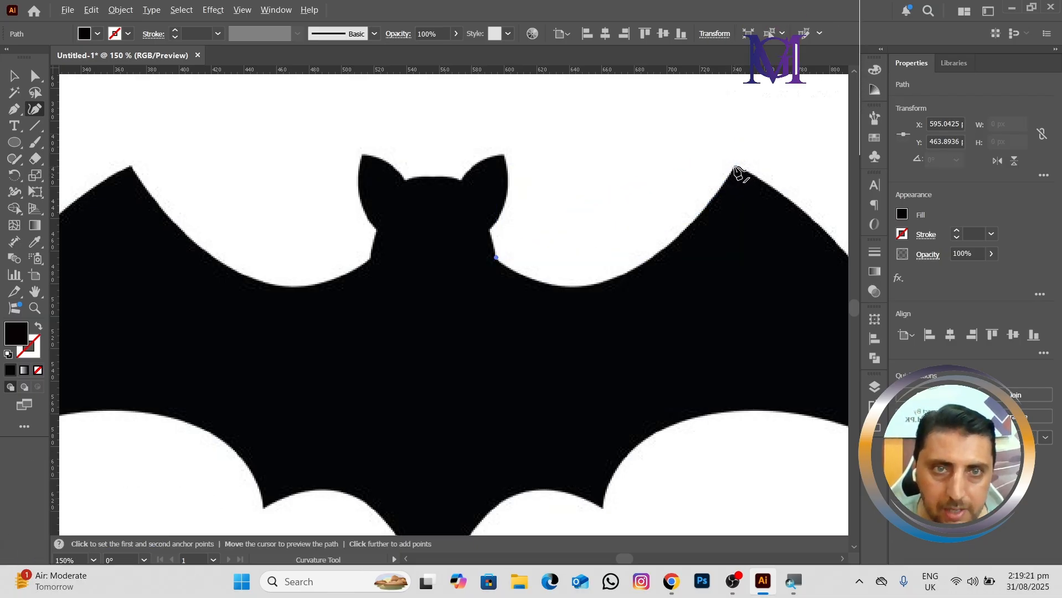
Step: Add corner points at the right wing's upper and outer tips, and swap the path's fill and stroke to leave a 1 pt outline
left_click(736, 167)
key("space")
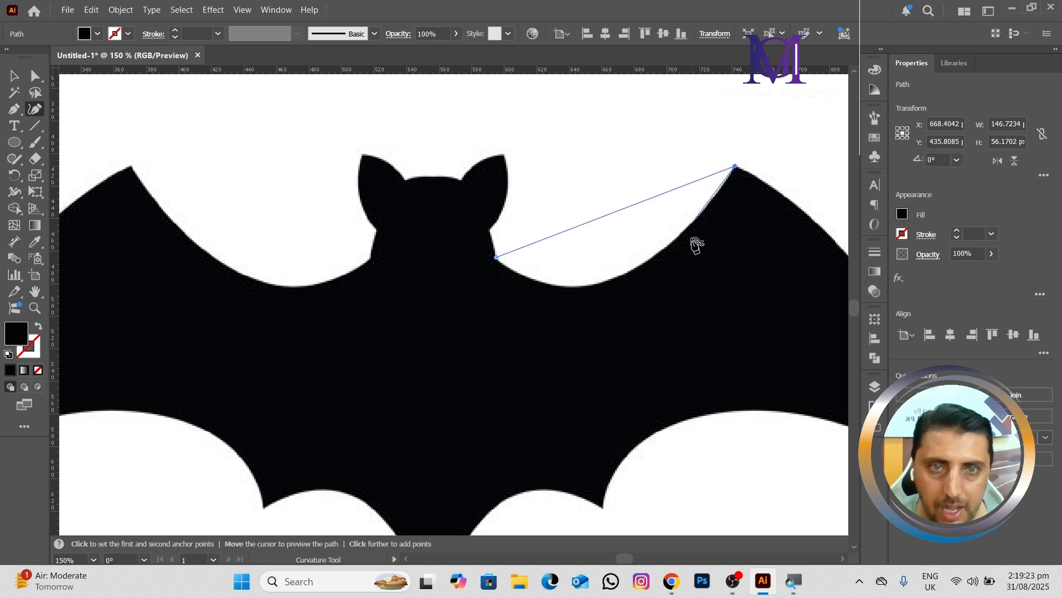
left_click_drag(706, 254, 420, 178)
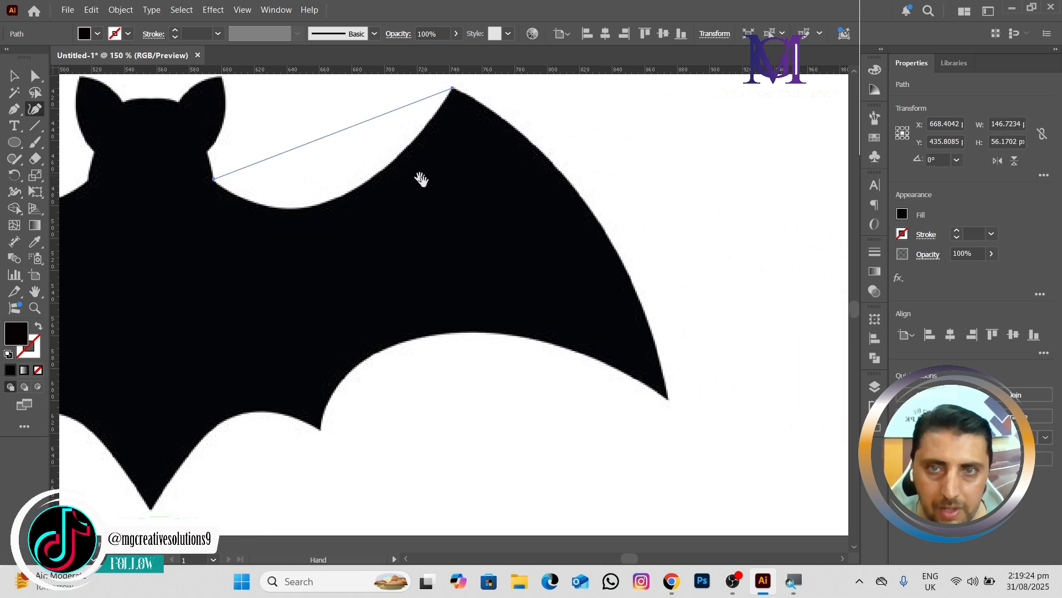
left_click(667, 397)
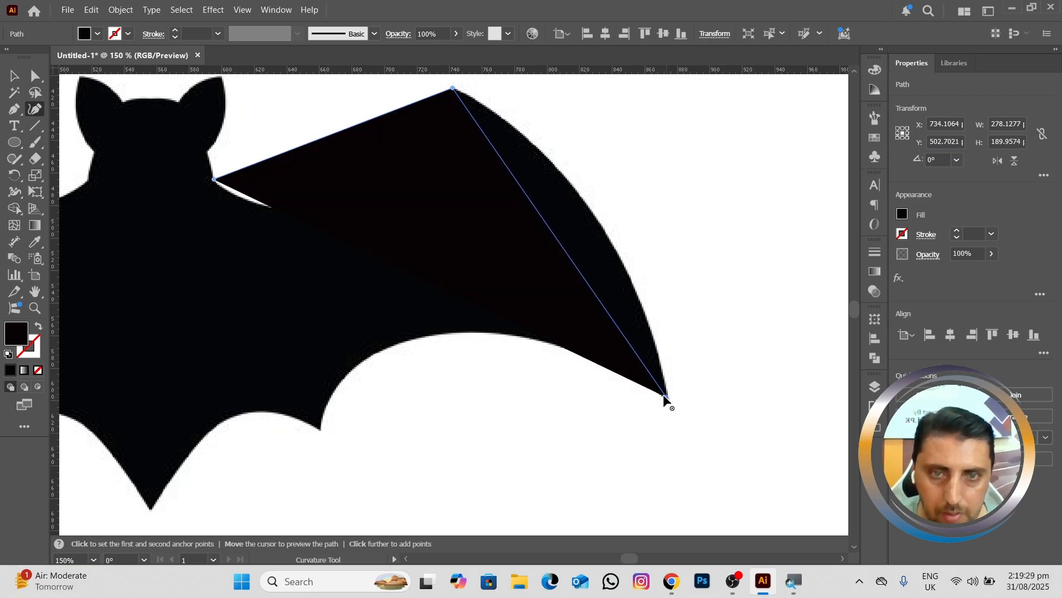
left_click(39, 328)
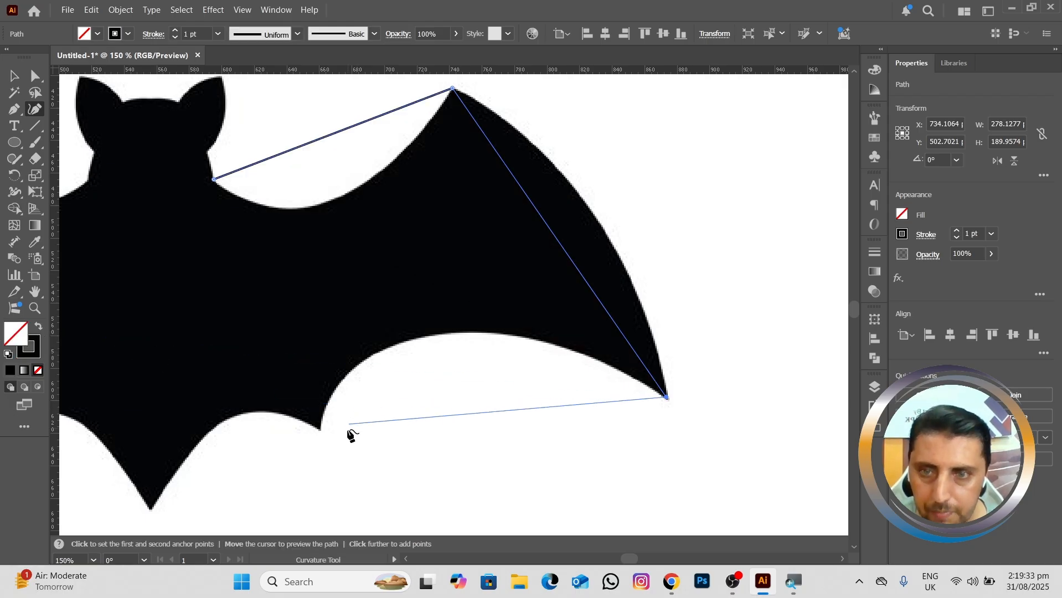
Step: Continue the path along the bat's lower edge with corner points at the right scallop tip, the tail tip and the left scallop tip
left_click(320, 430)
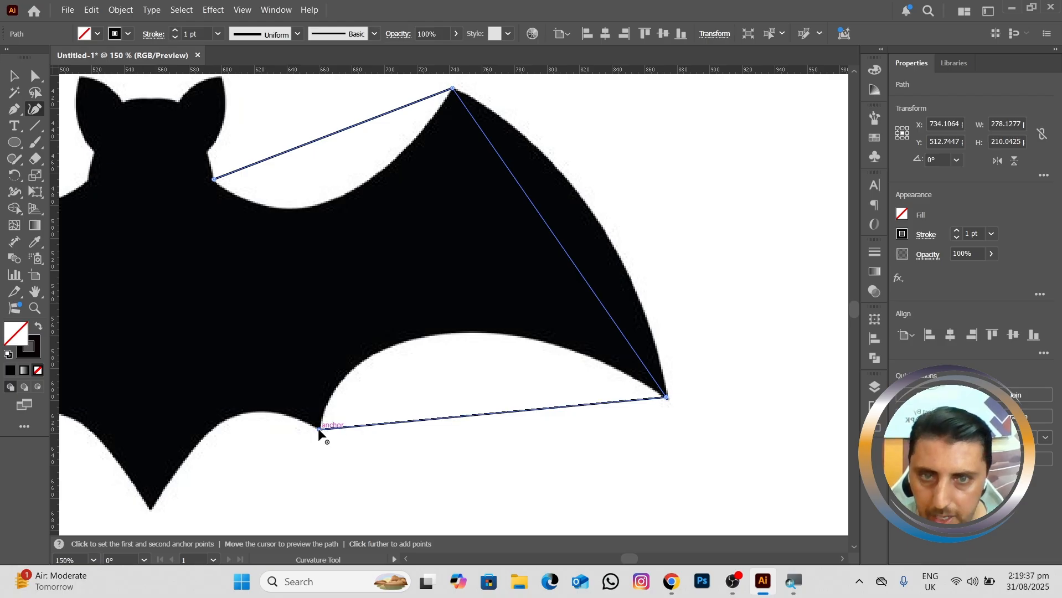
left_click_drag(249, 363, 477, 252)
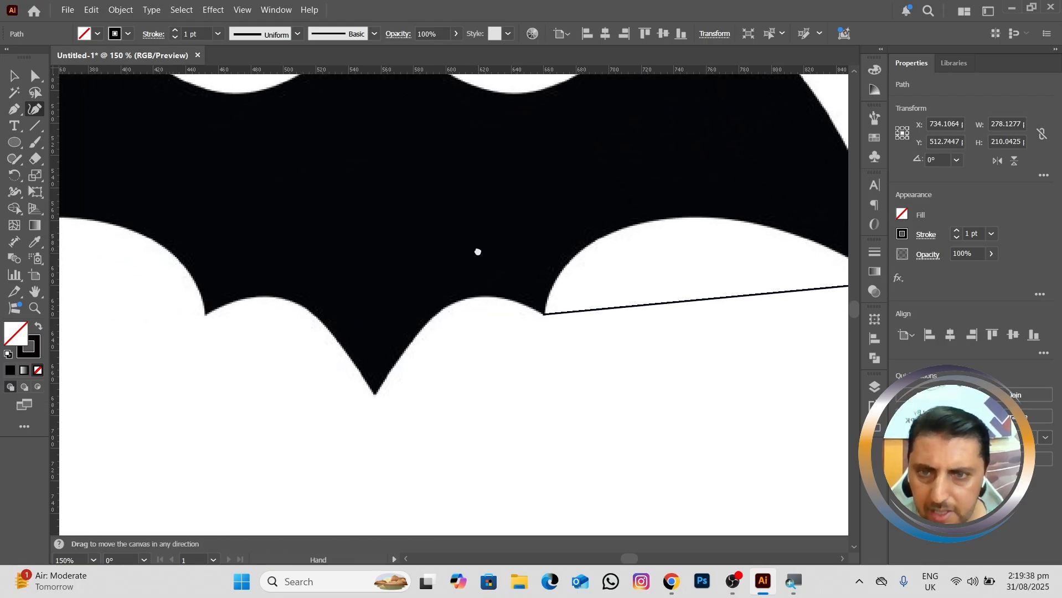
left_click(376, 394)
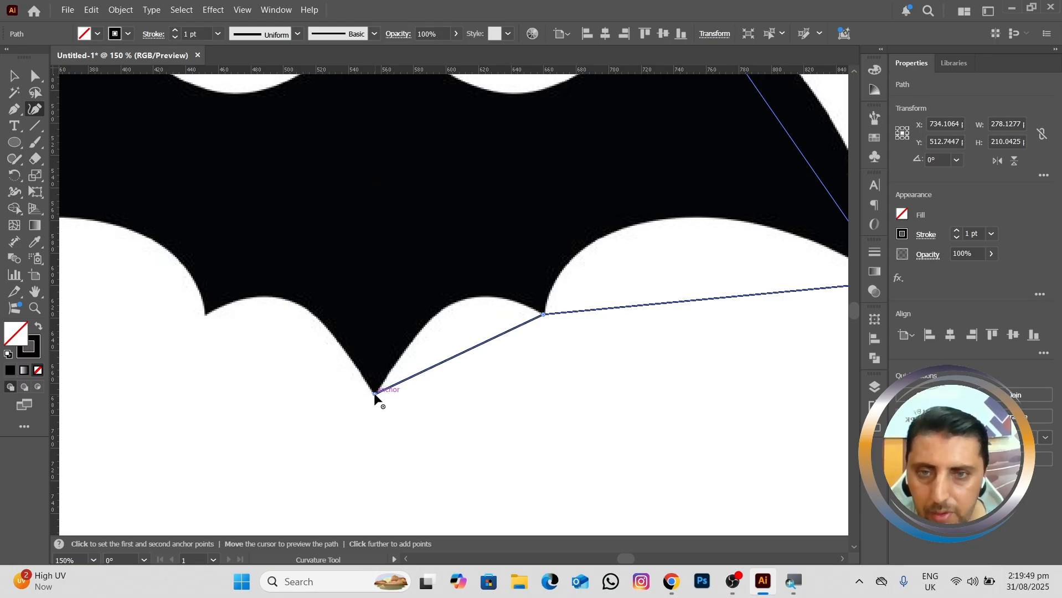
left_click(206, 315)
Step: Extend the path with corner points at the left wing's outer and upper tips
left_click_drag(208, 238, 560, 322)
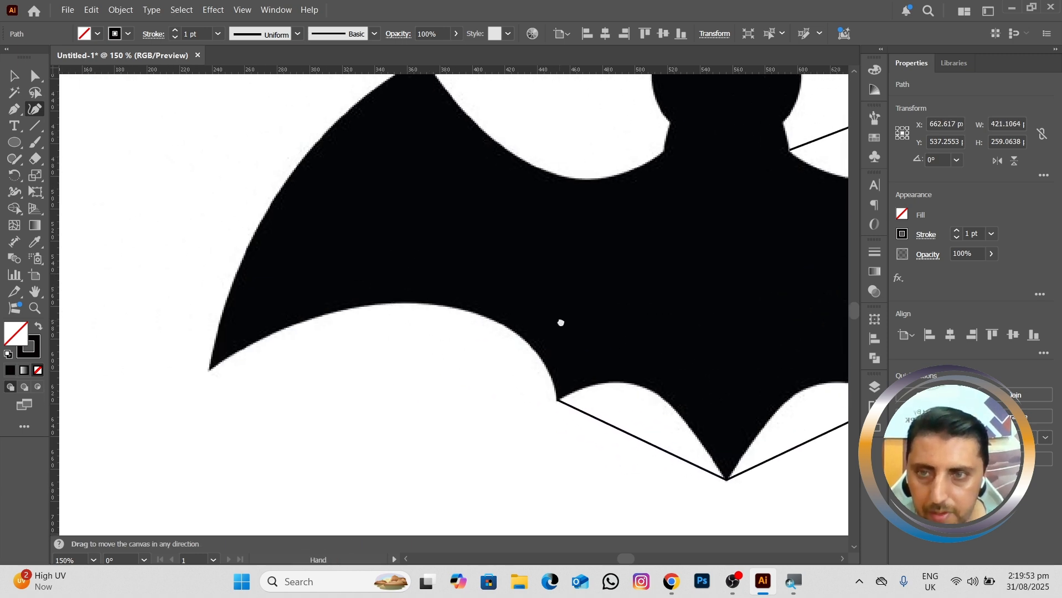
double_click(210, 369)
left_click_drag(282, 287, 180, 423)
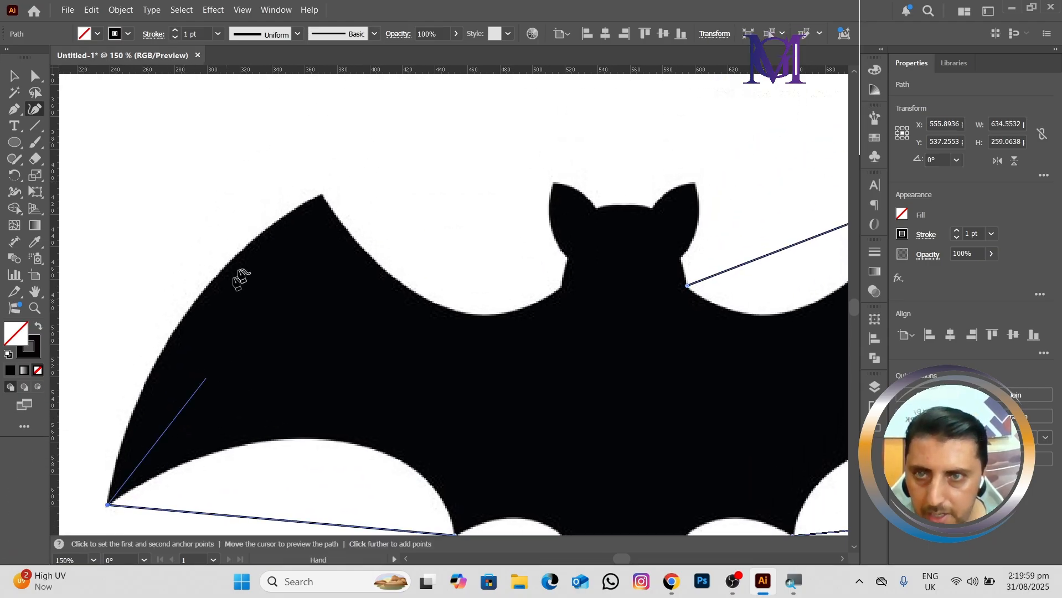
double_click(323, 195)
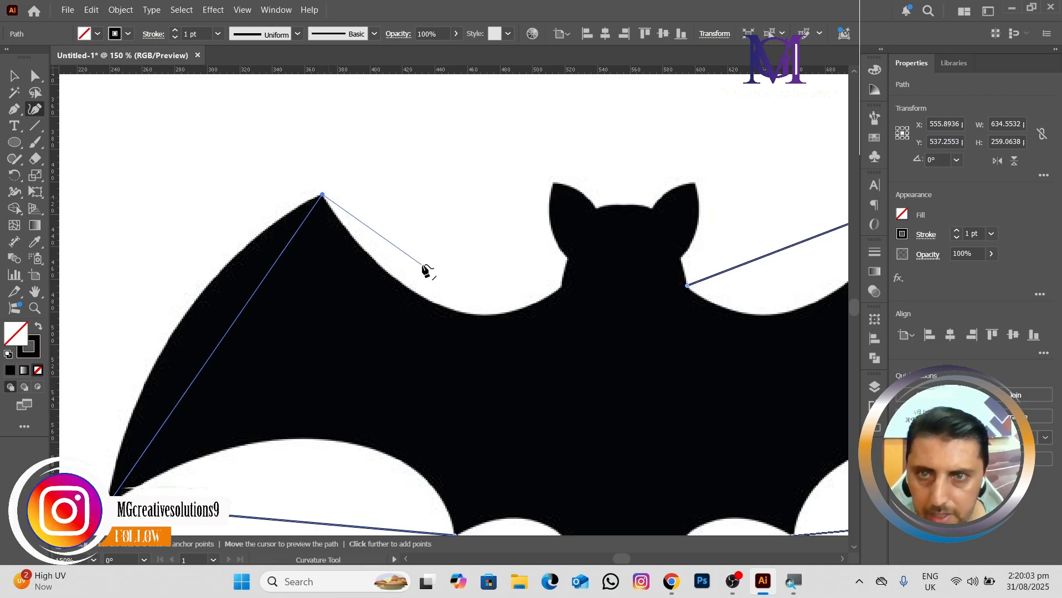
Step: Continue the path with corner points at the left wing-head junction, the left ear's outer base, its tip and its inner base
double_click(561, 288)
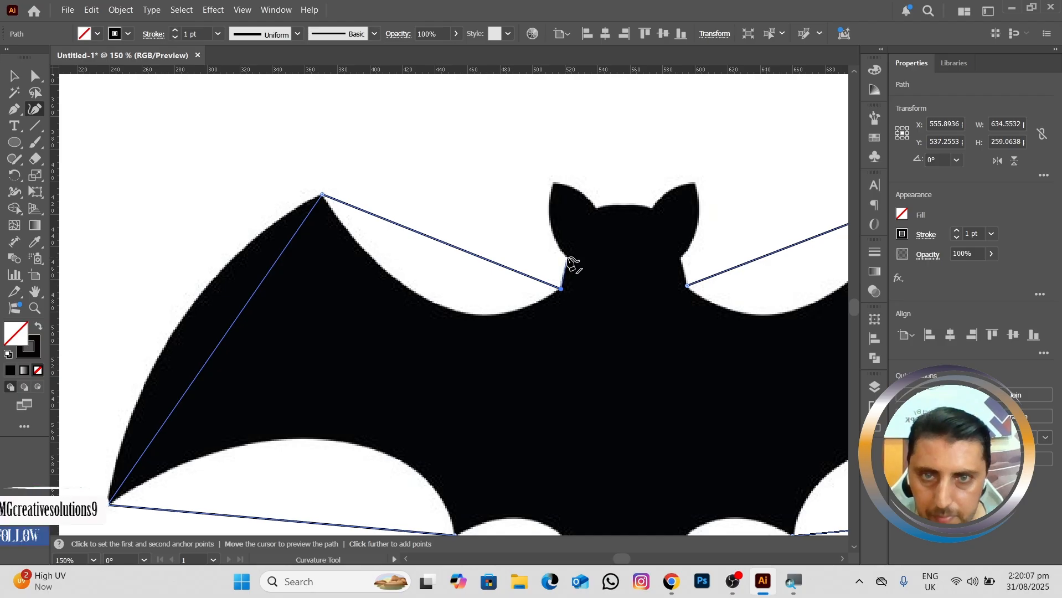
left_click(567, 258)
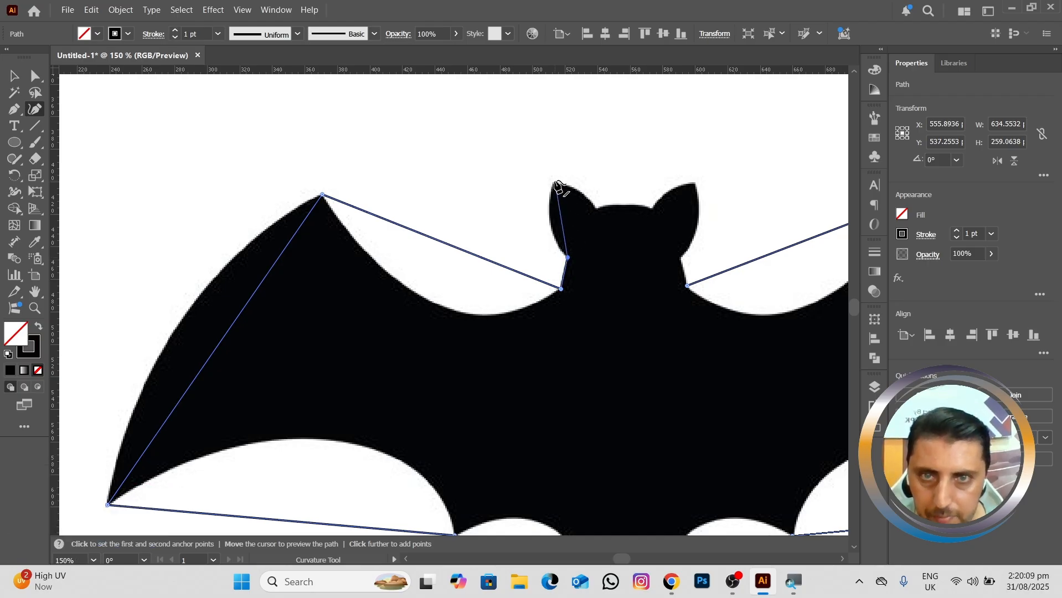
left_click(554, 181)
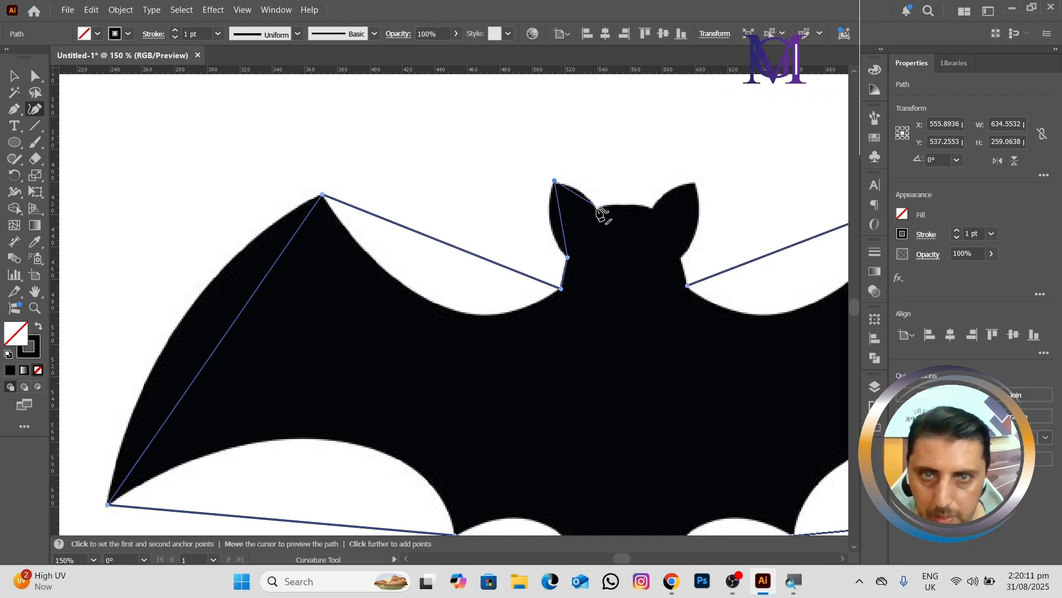
left_click(598, 208)
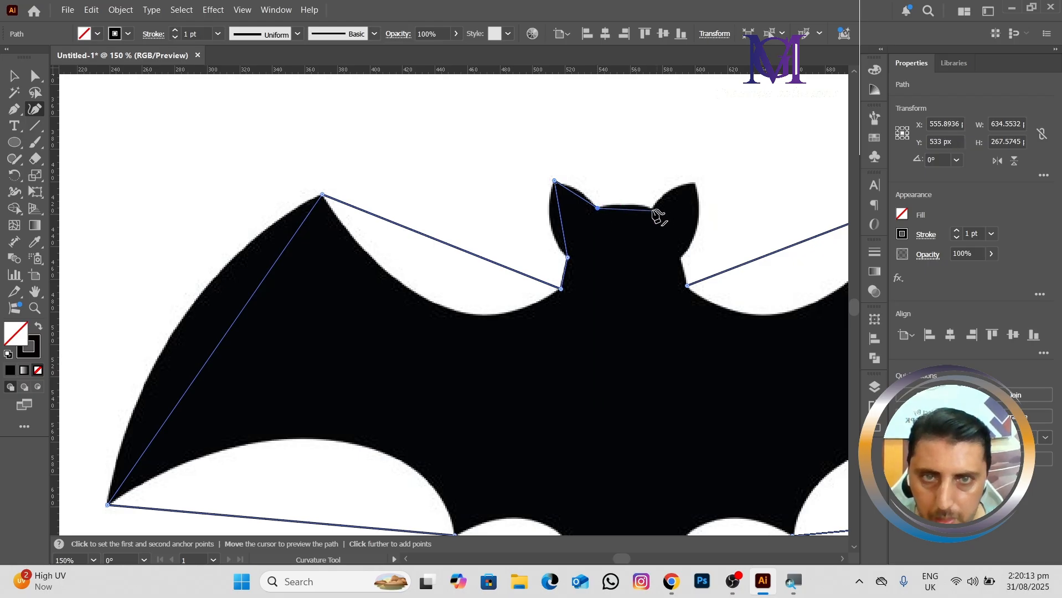
Step: Add corner points at the right ear's inner base, tip and outer base, and close the path at its starting anchor
left_click(652, 209)
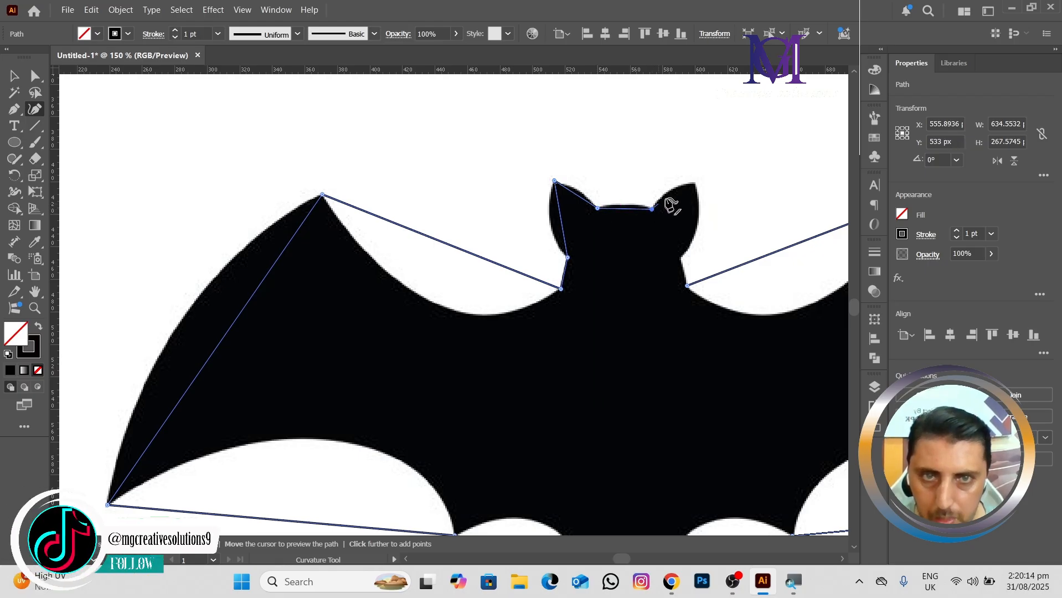
left_click(694, 182)
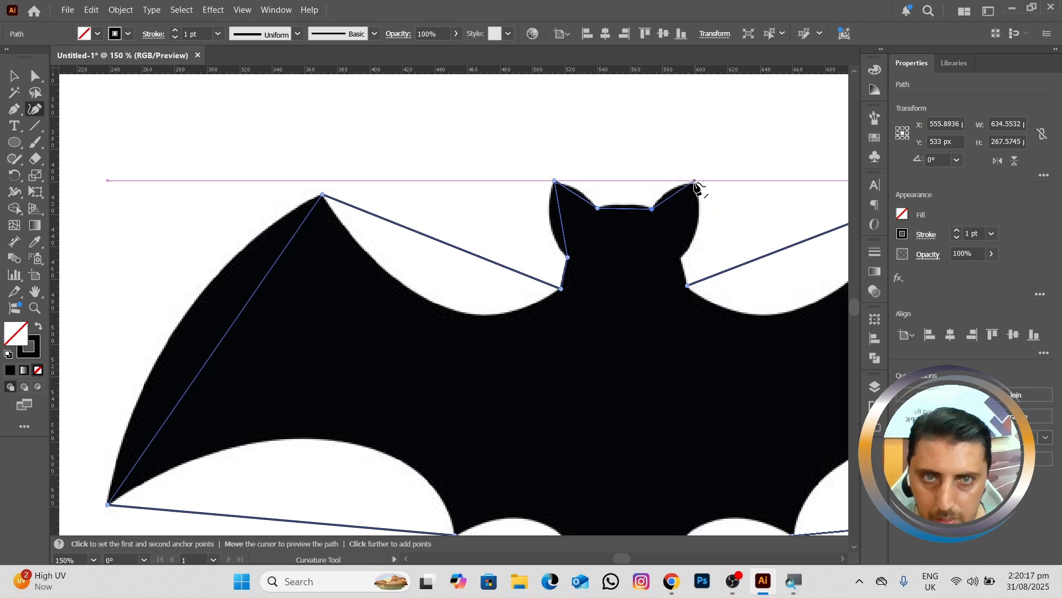
left_click(681, 258)
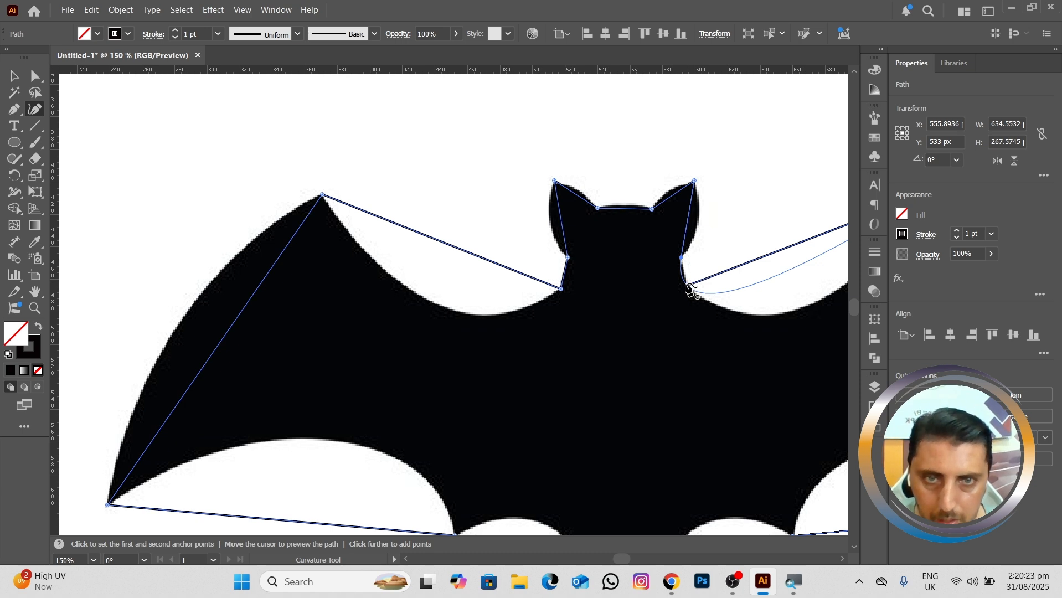
left_click(687, 285)
Step: Bend the path's right-side segments onto the silhouette along the wing's upper, outer and lower edges and the scallop beside the tail
scroll(537, 239, "down", 1)
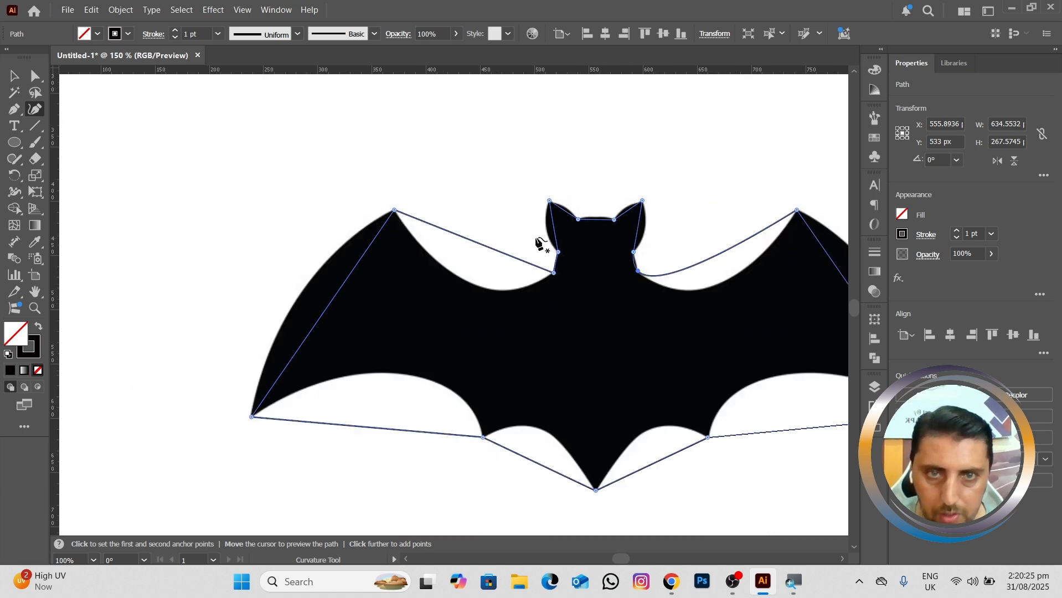
left_click_drag(576, 226, 455, 214)
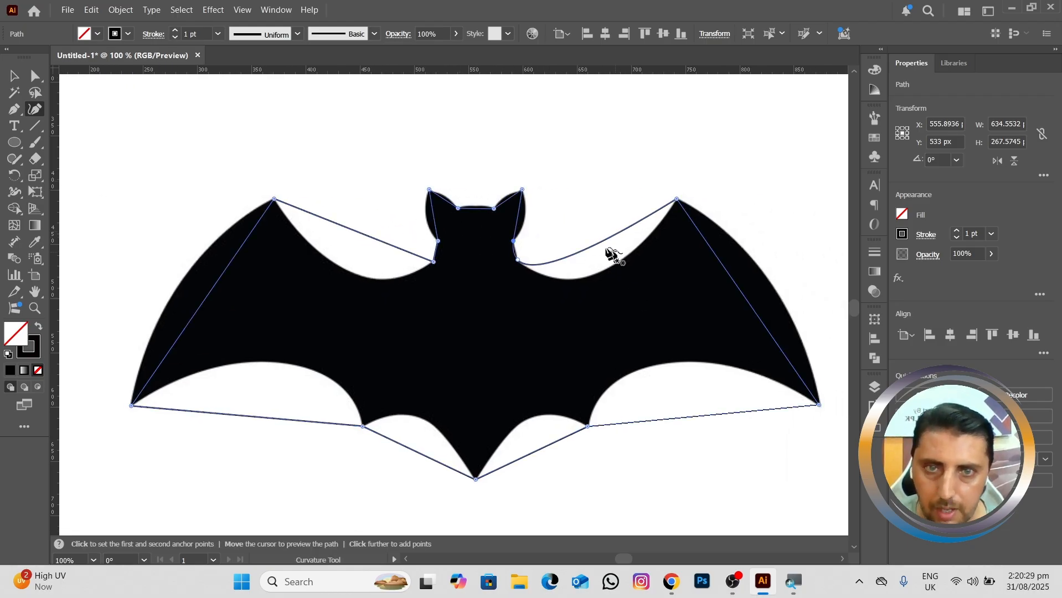
left_click_drag(598, 244, 580, 277)
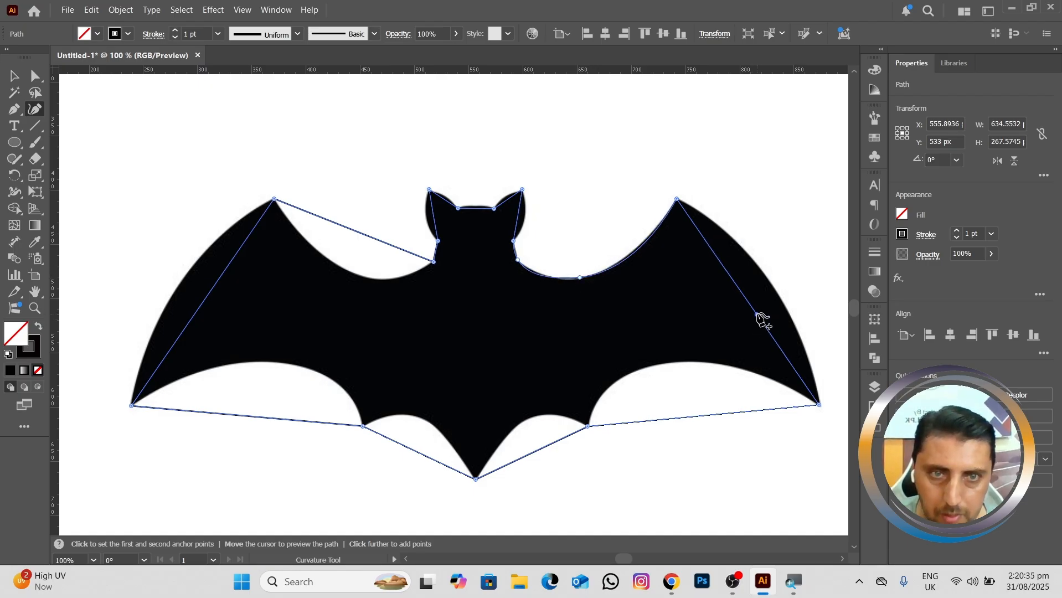
left_click_drag(762, 320, 781, 298)
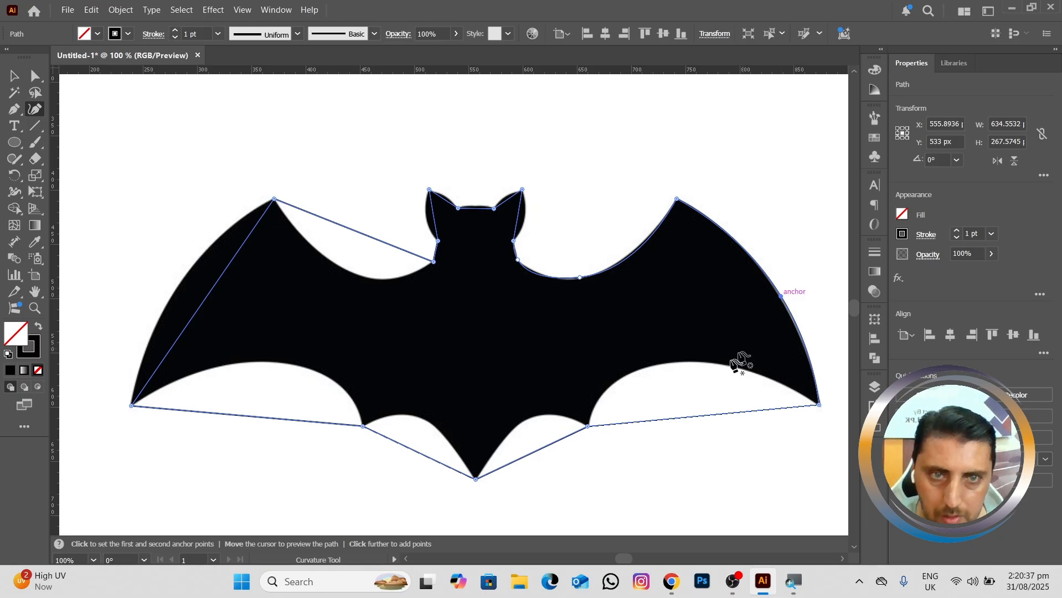
left_click_drag(709, 421, 620, 384)
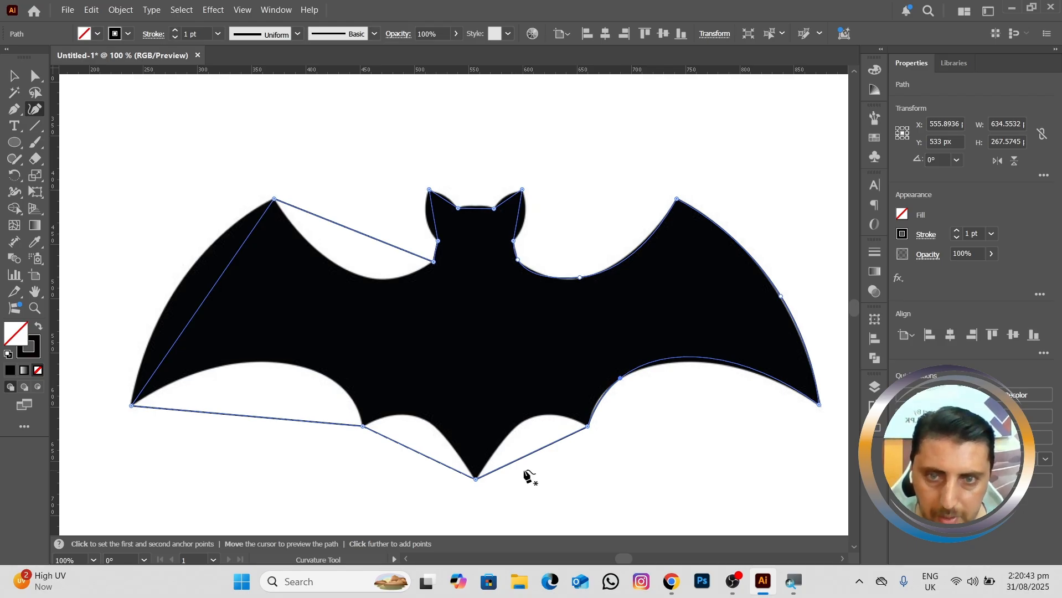
left_click_drag(544, 449, 553, 417)
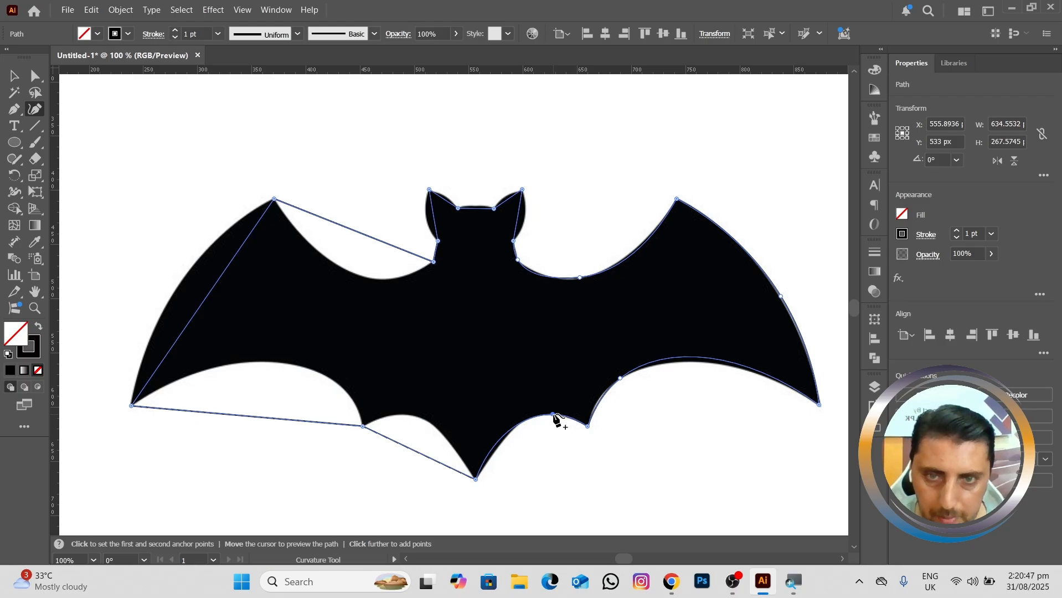
Step: Curve the left scallop beside the tail and the left wing's lower, outer and upper segments to match the silhouette
left_click_drag(418, 450, 402, 416)
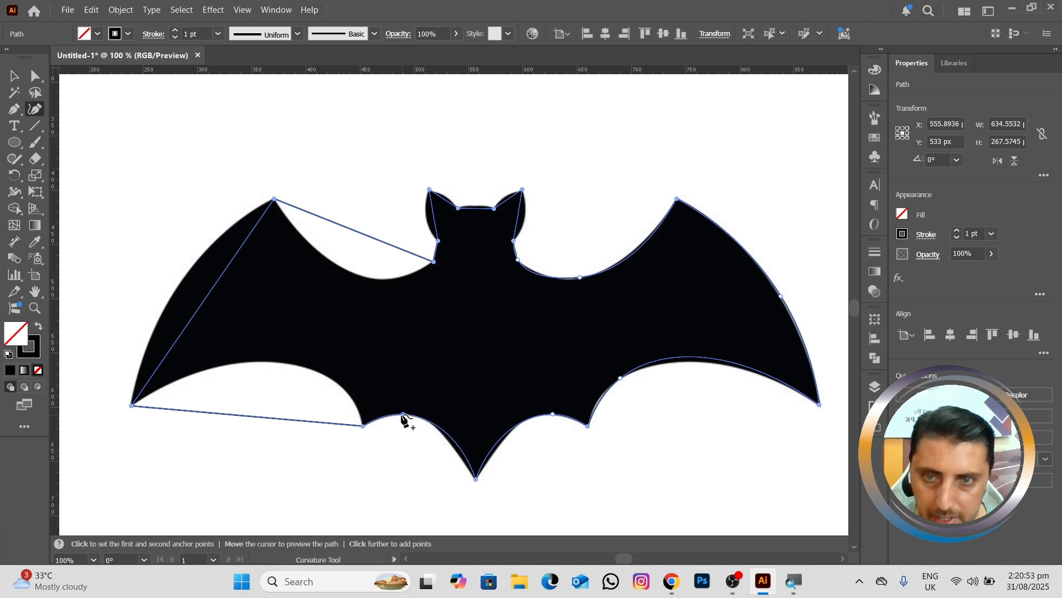
left_click_drag(358, 398, 450, 379)
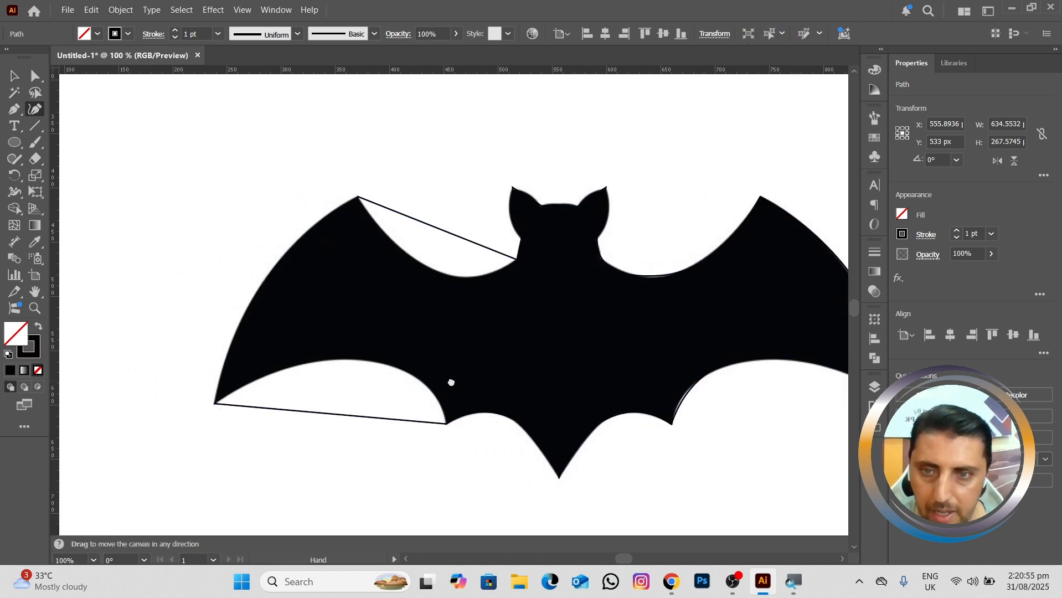
left_click_drag(339, 414, 422, 384)
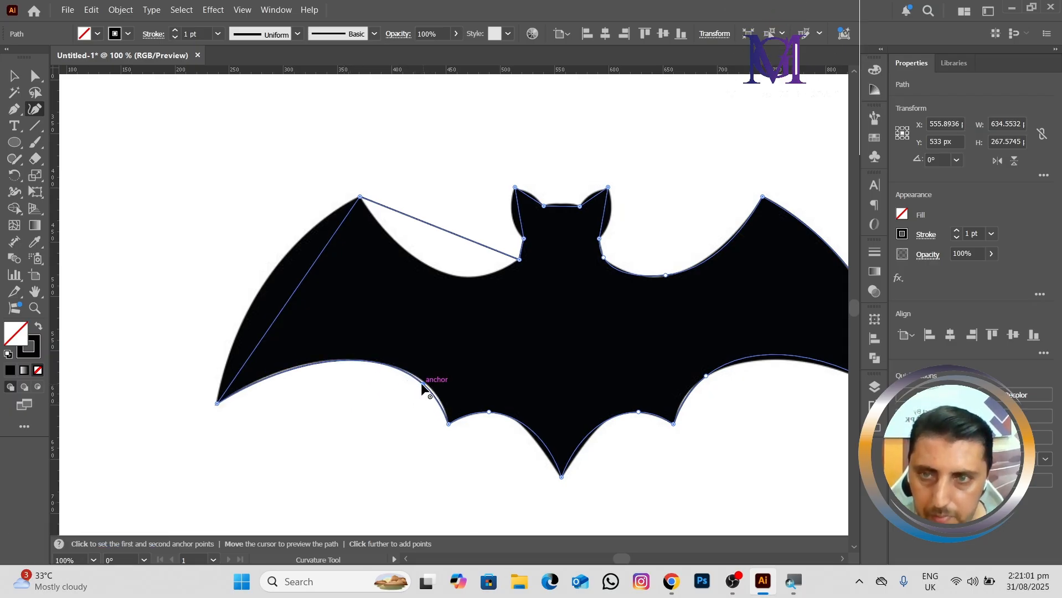
left_click_drag(297, 291, 270, 280)
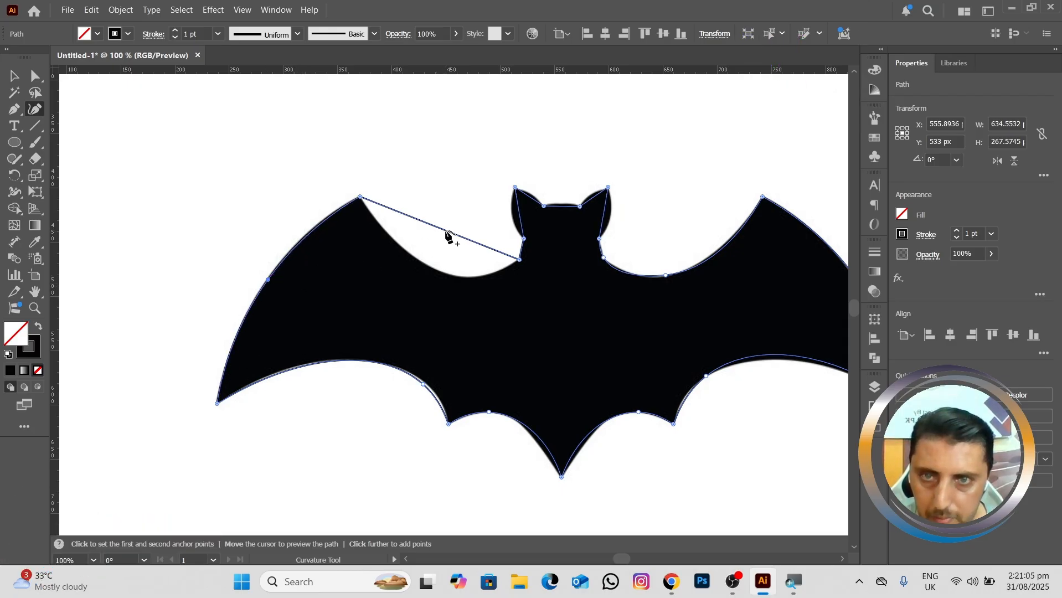
left_click_drag(449, 232, 476, 276)
Step: Bend the inner and outer segments of both ears and the top of the head to follow the bat's outline
scroll(442, 270, "up", 3)
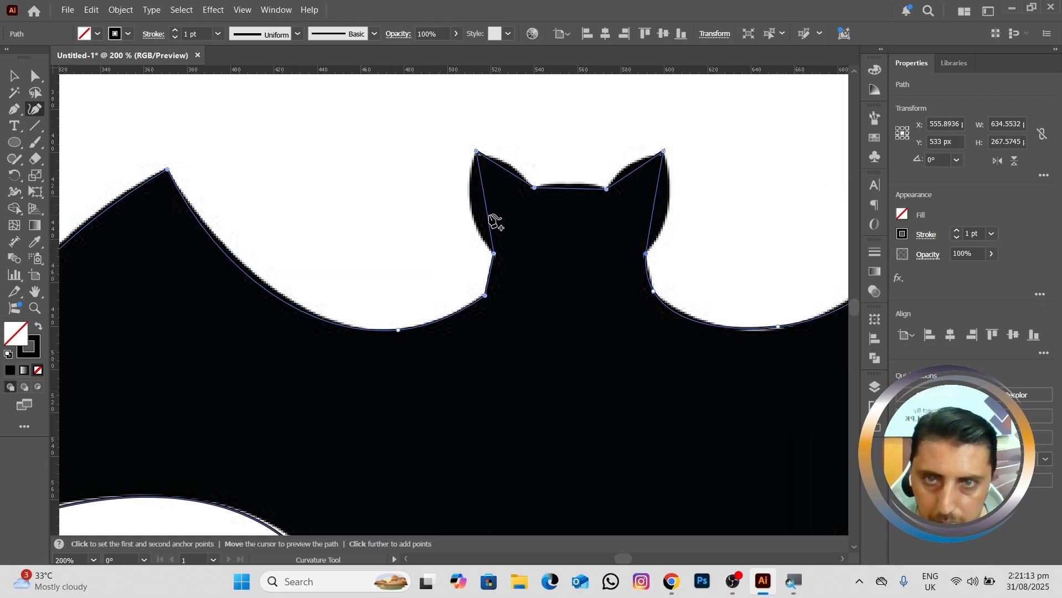
left_click_drag(486, 209, 471, 207)
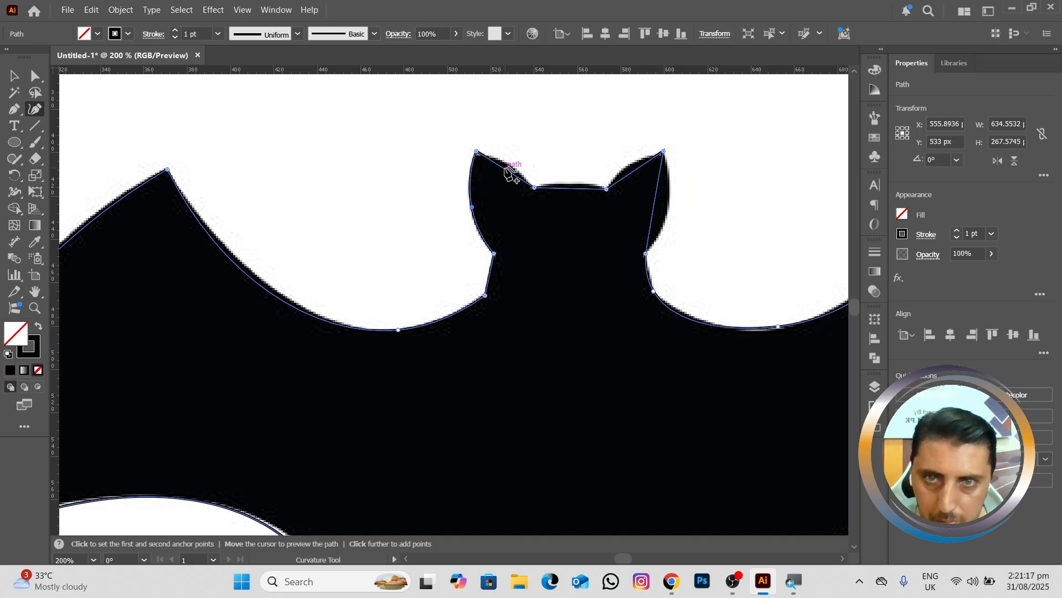
left_click_drag(506, 169, 512, 166)
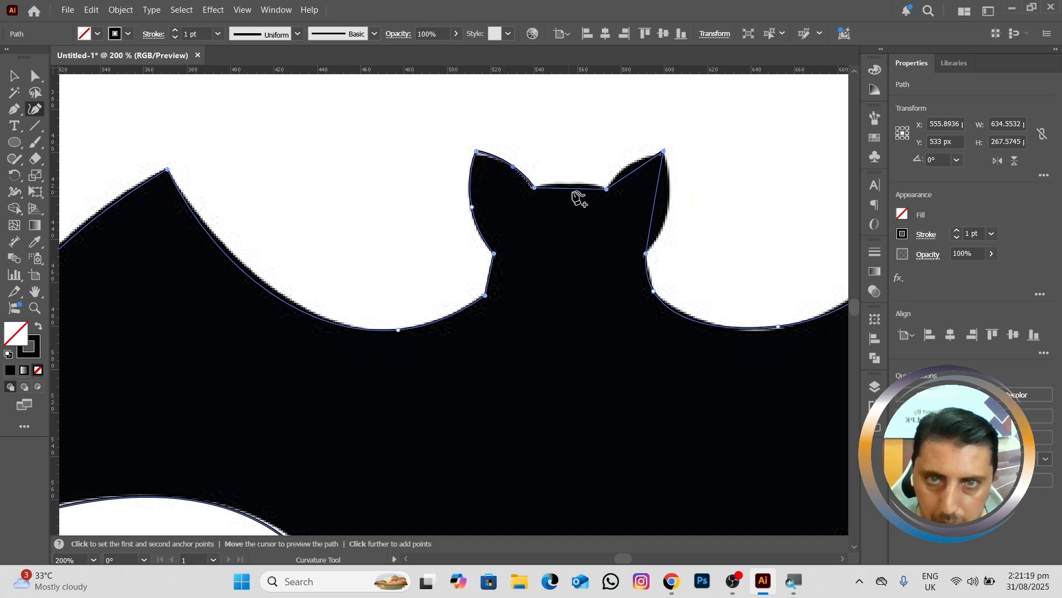
left_click_drag(577, 189, 575, 186)
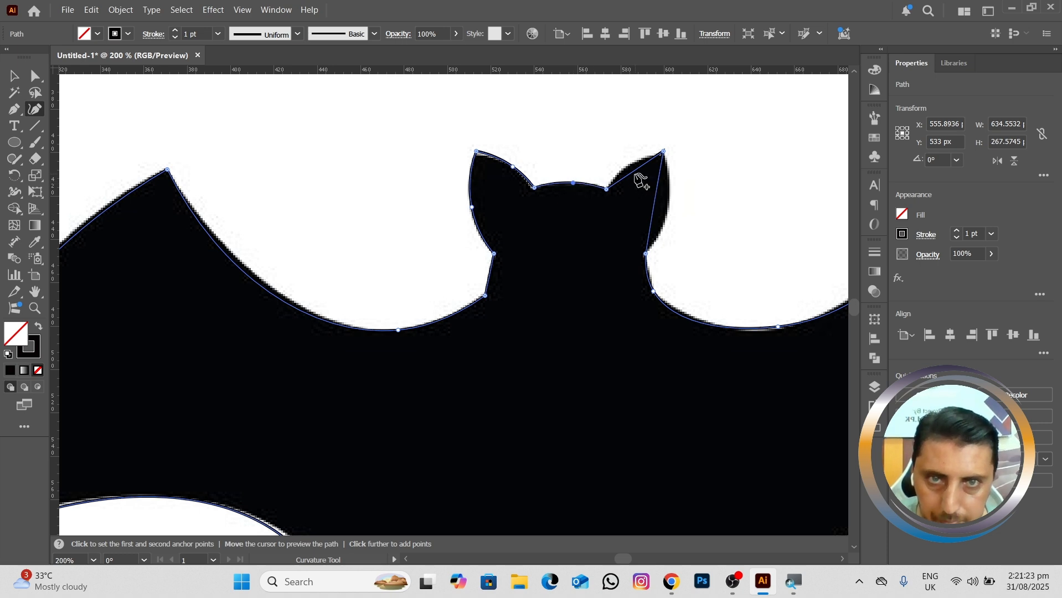
left_click_drag(634, 174, 633, 171)
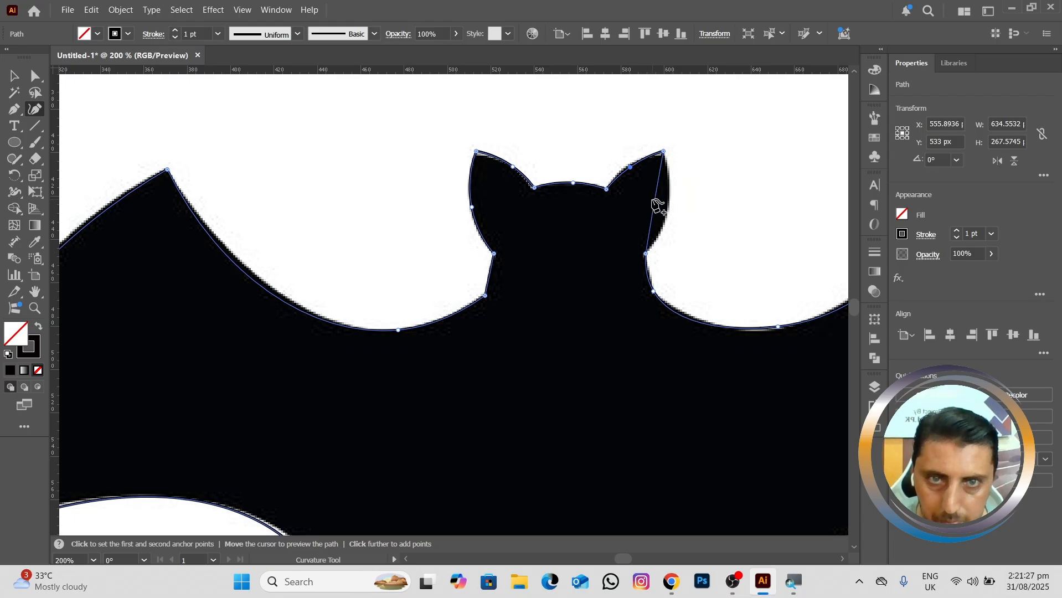
left_click_drag(656, 200, 666, 204)
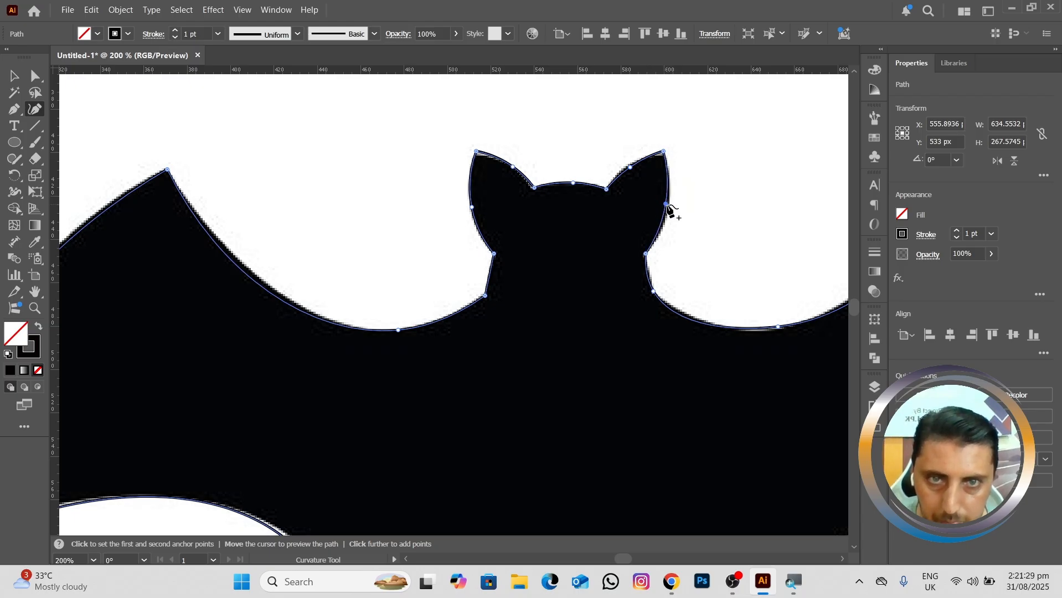
Step: Swap the closed bat path's fill and stroke to give it a black fill without an outline
scroll(682, 256, "down", 4)
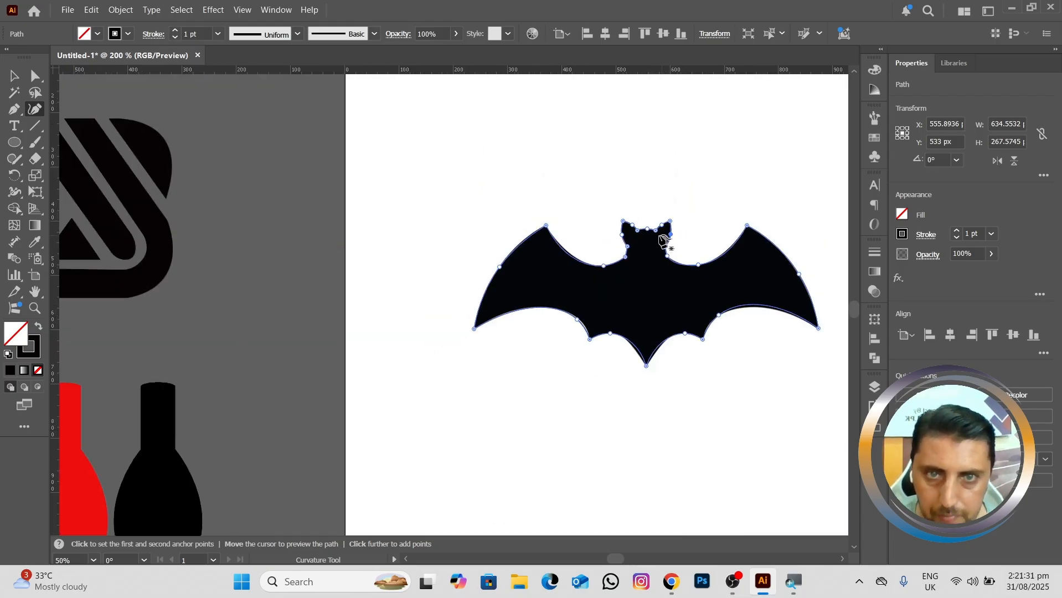
left_click_drag(661, 291, 588, 279)
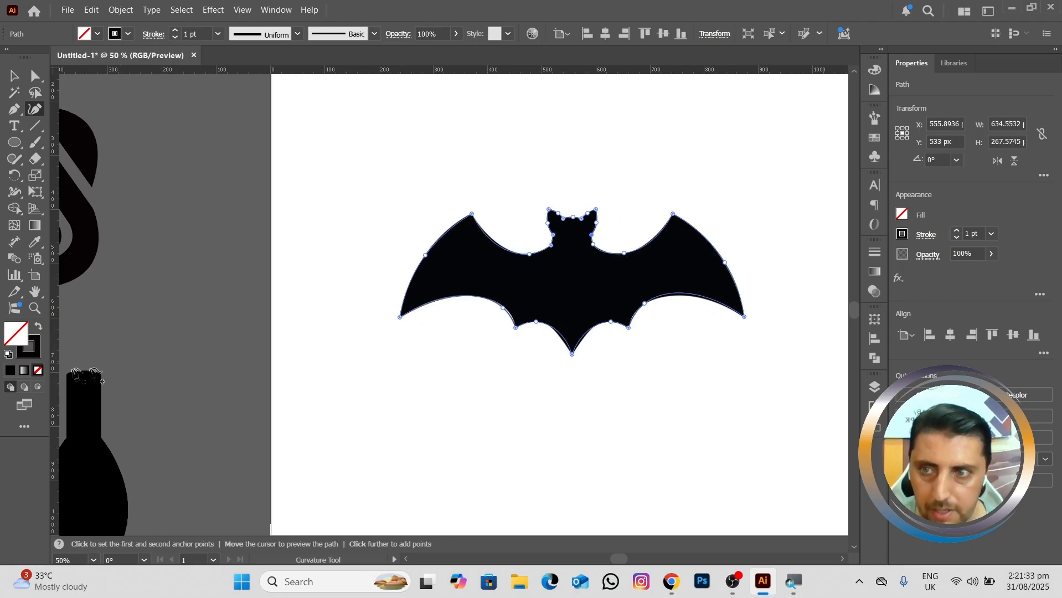
left_click(39, 325)
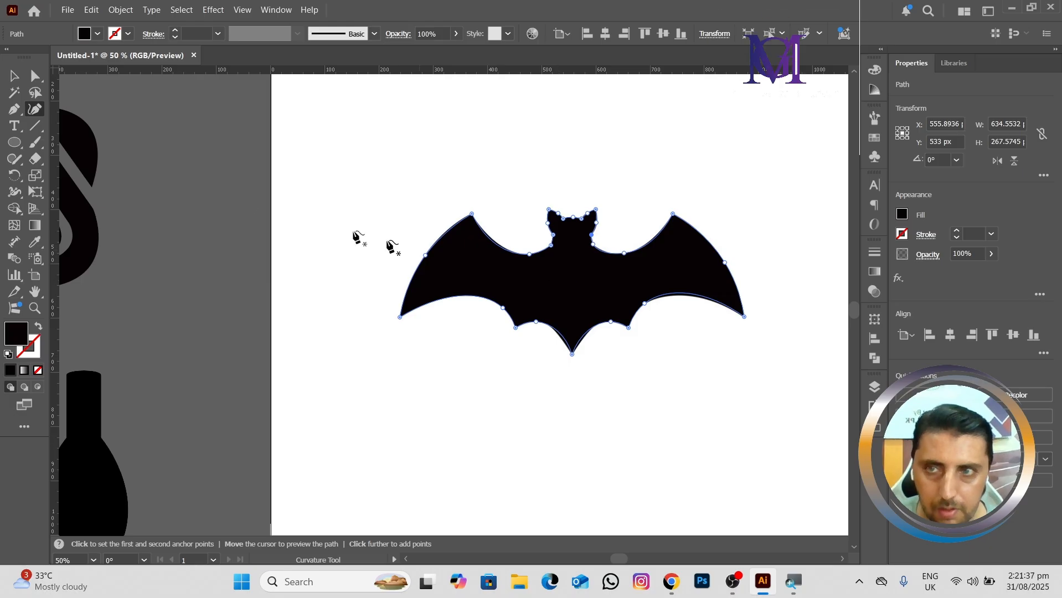
Step: Move the traced bat below the original silhouette, to about X 576, Y 839 px
left_click(14, 76)
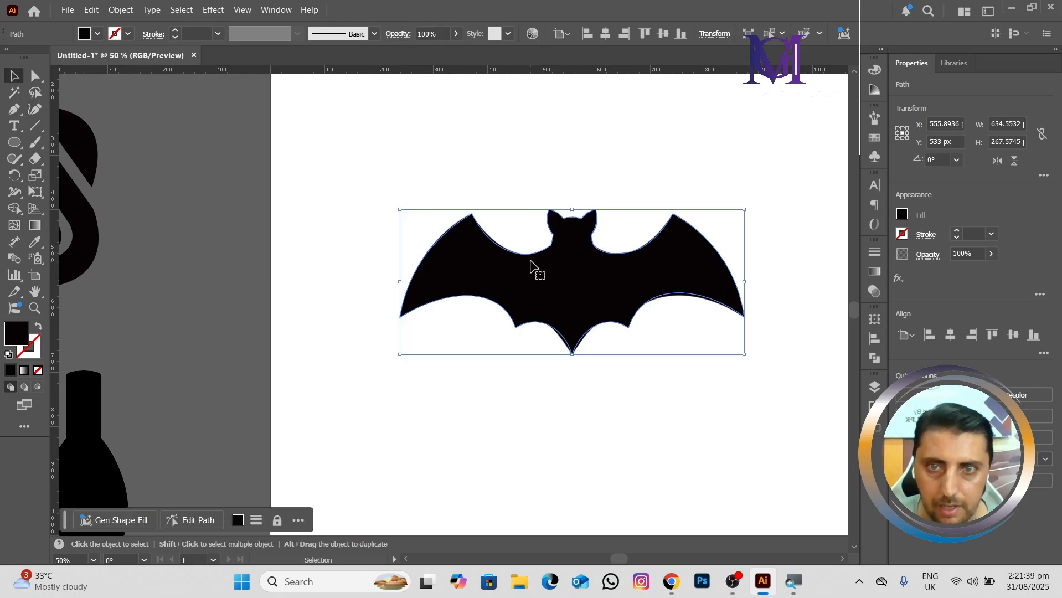
left_click_drag(546, 269, 533, 353)
scroll(540, 365, "down", 5)
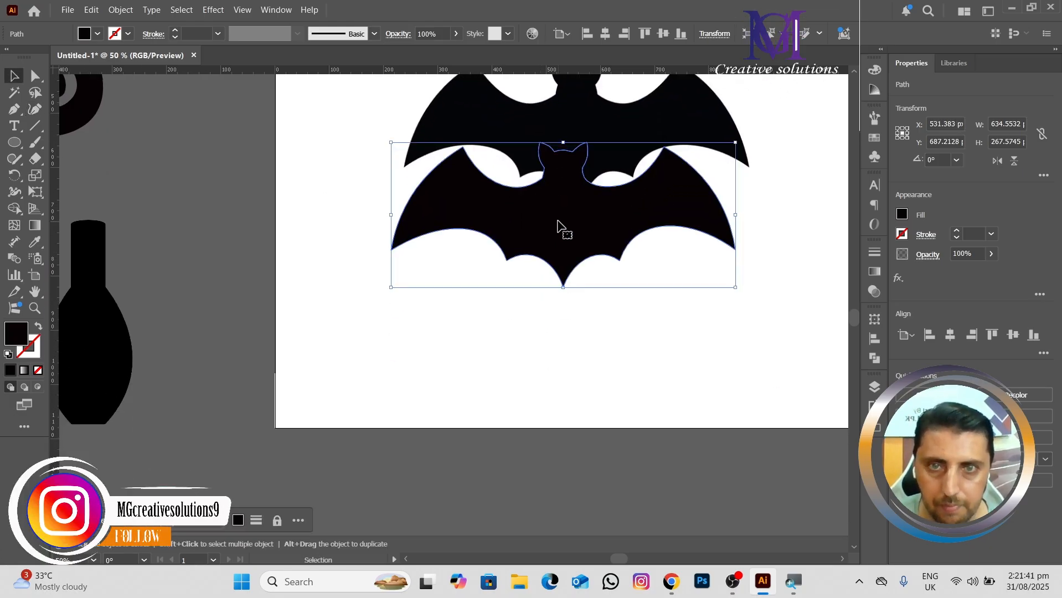
left_click_drag(562, 227, 522, 288)
Step: Examine the traced bat's outline up close and compare its shape with the original silhouette above it
scroll(564, 301, "up", 4)
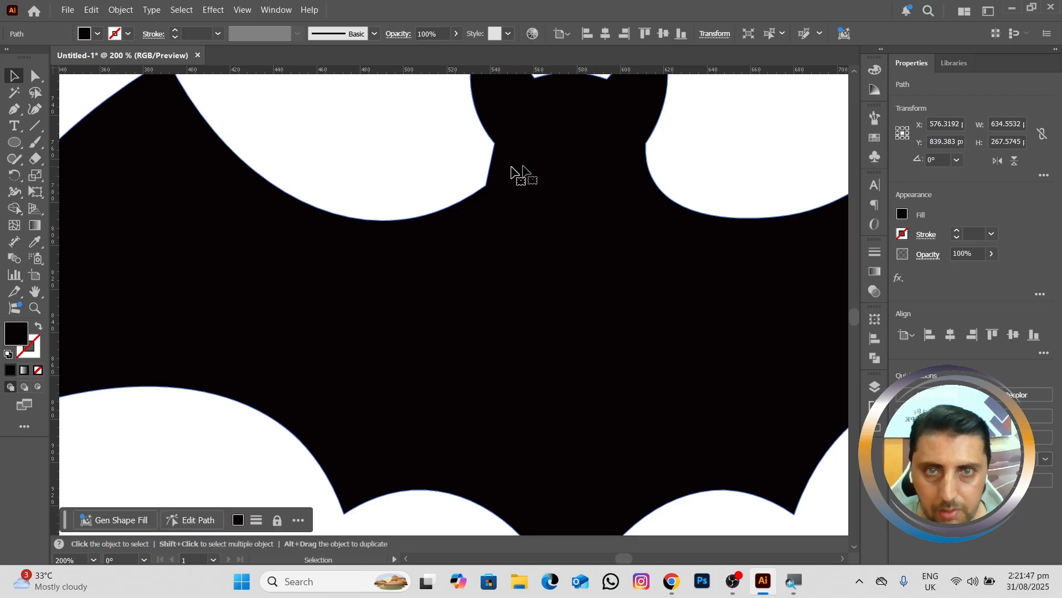
scroll(434, 208, "down", 1)
scroll(435, 209, "down", 3)
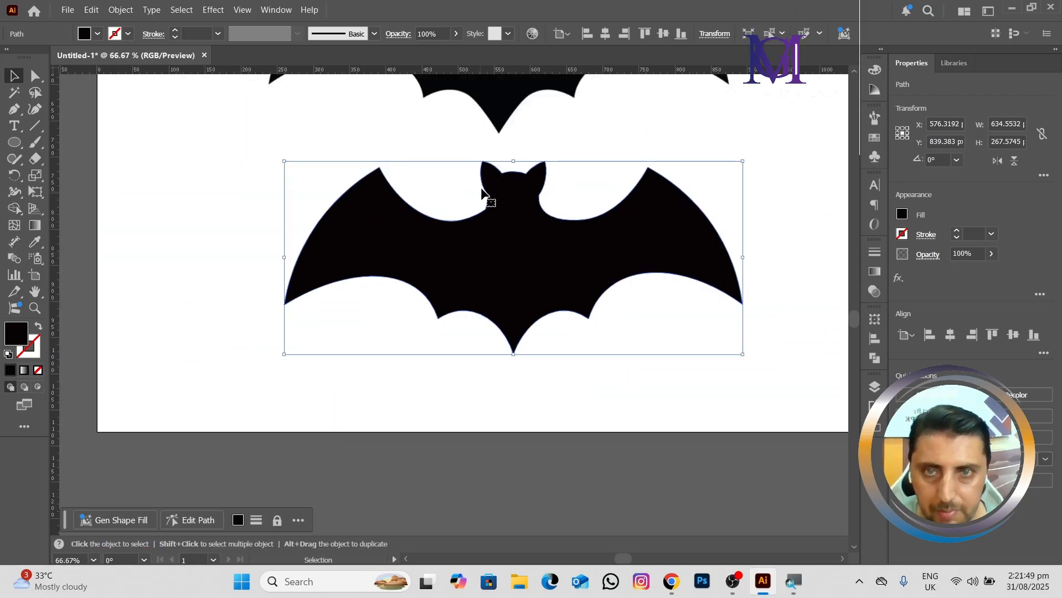
scroll(501, 229, "up", 1)
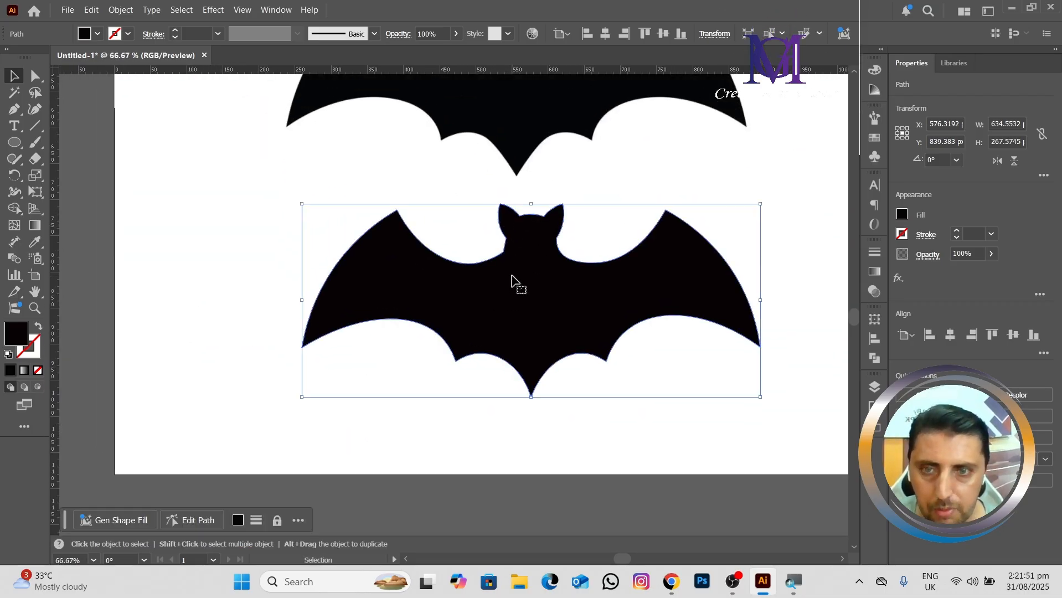
scroll(511, 275, "up", 2)
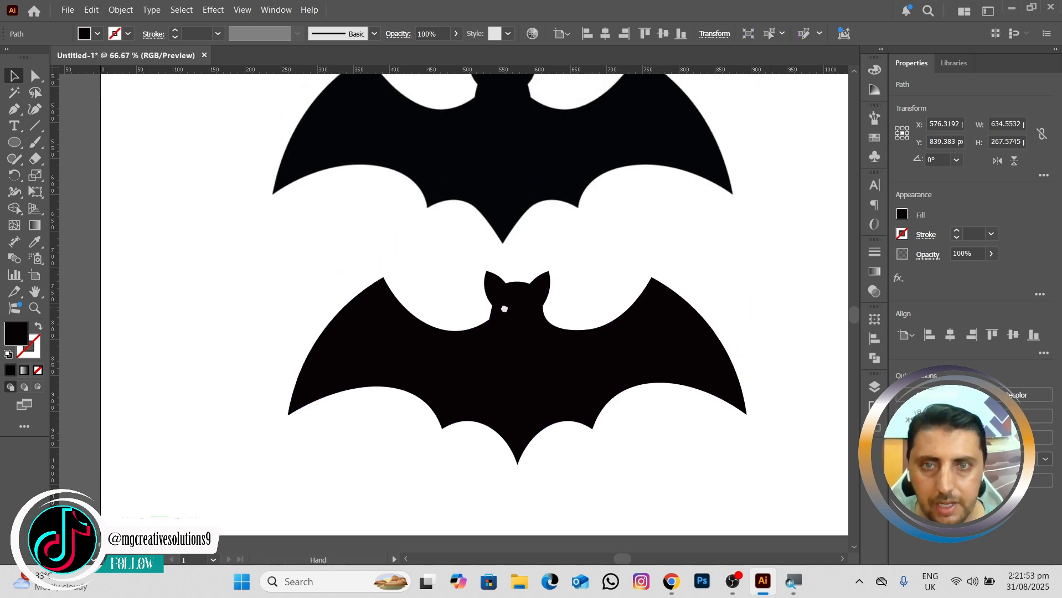
scroll(509, 291, "down", 1)
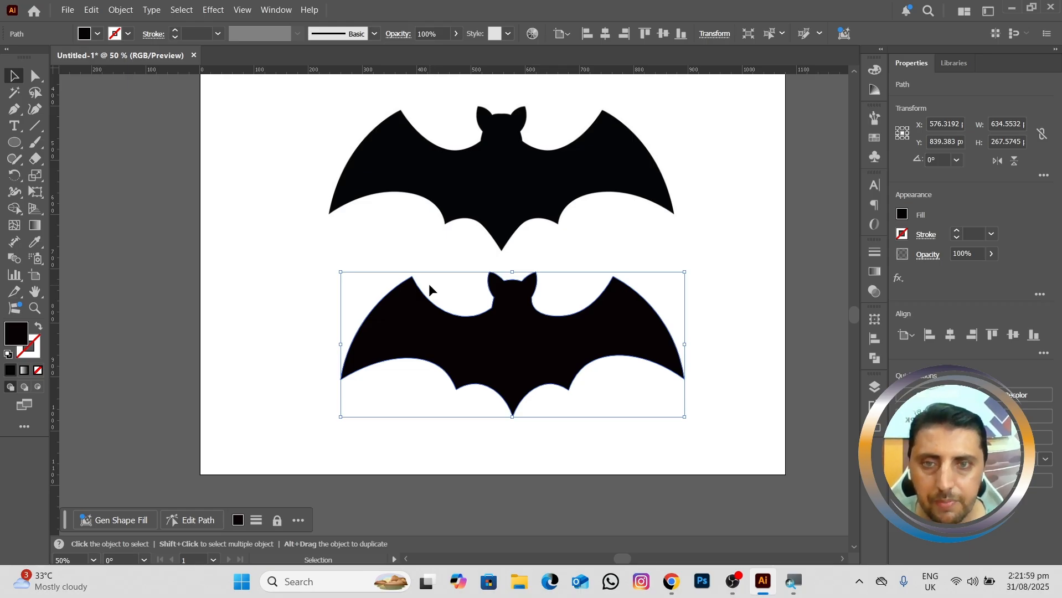
key("space")
left_click_drag(460, 232, 466, 268)
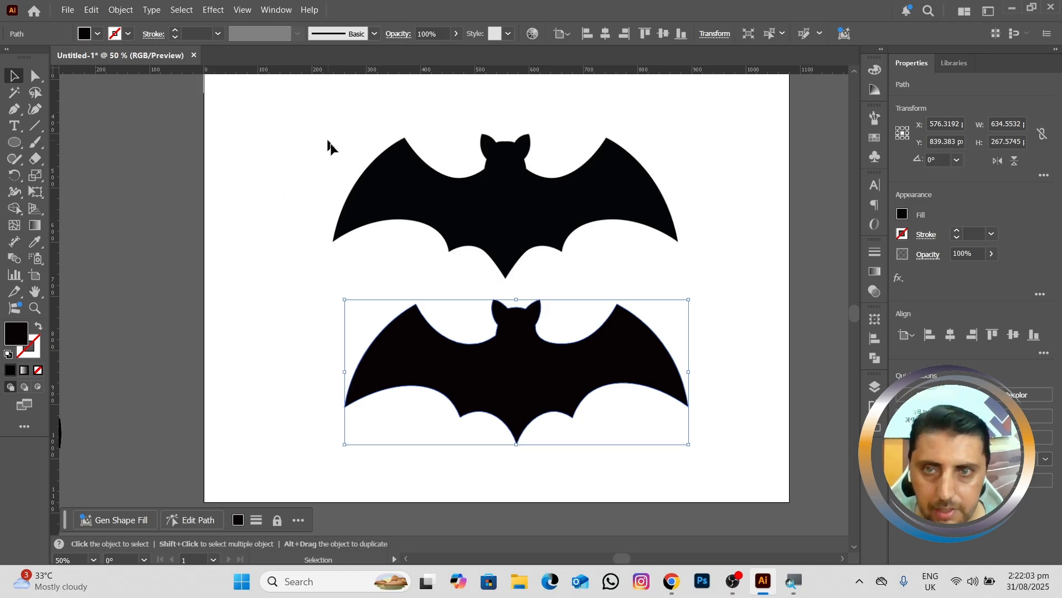
Step: Unlock the original bat image and delete it together with the traced bat to empty the artboard
left_click(115, 9)
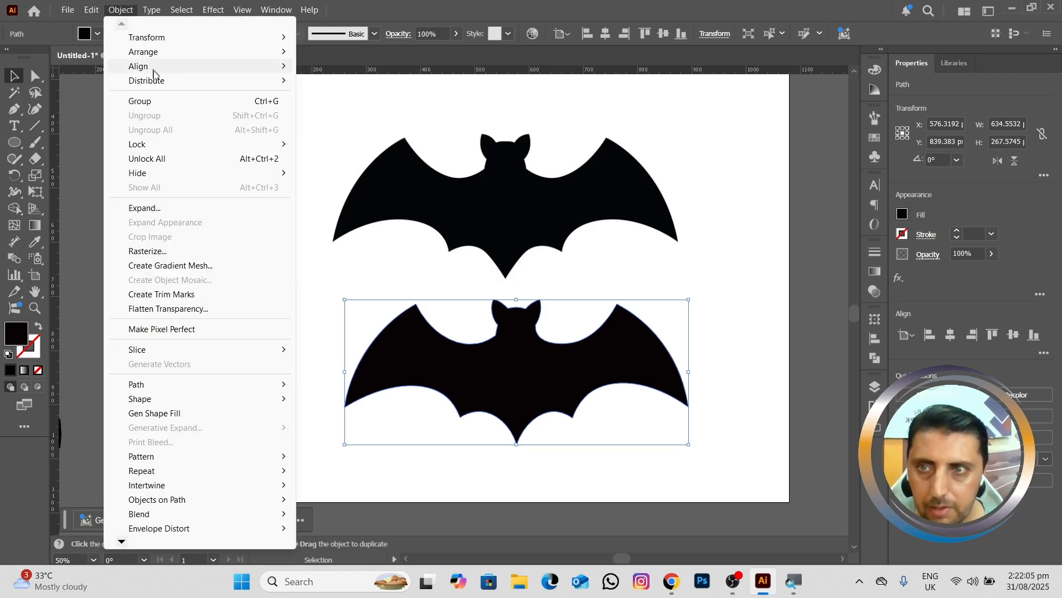
left_click(172, 157)
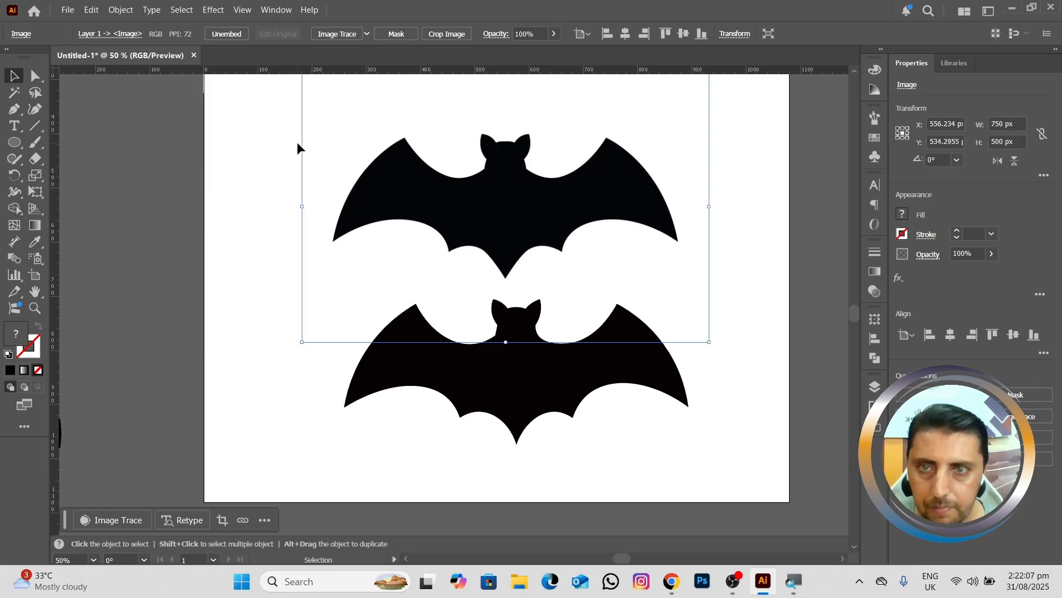
left_click_drag(243, 118, 690, 480)
key("Delete")
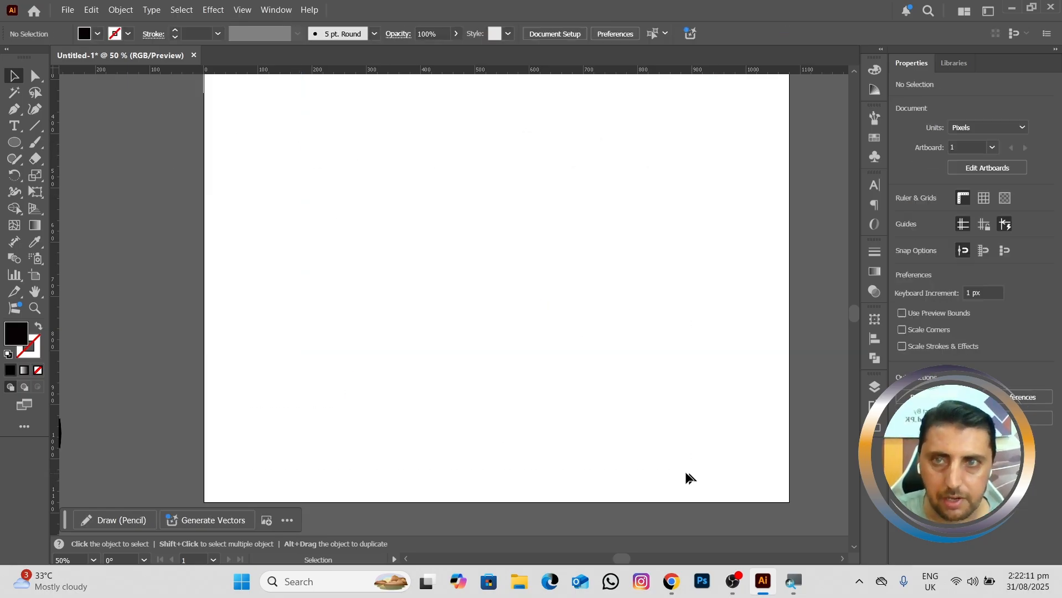
Step: Draw a square about 403 px wide and place it in the artboard's upper middle, centred at about X 540, Y 471 px
scroll(531, 289, "down", 1)
left_click_drag(504, 248, 475, 276)
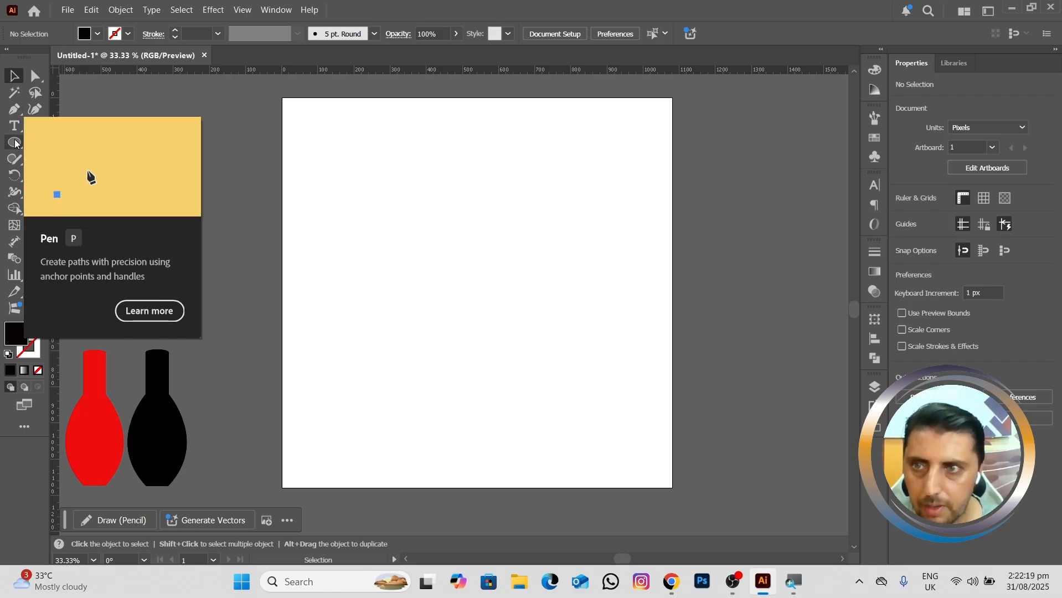
left_click(17, 111)
left_click(18, 111)
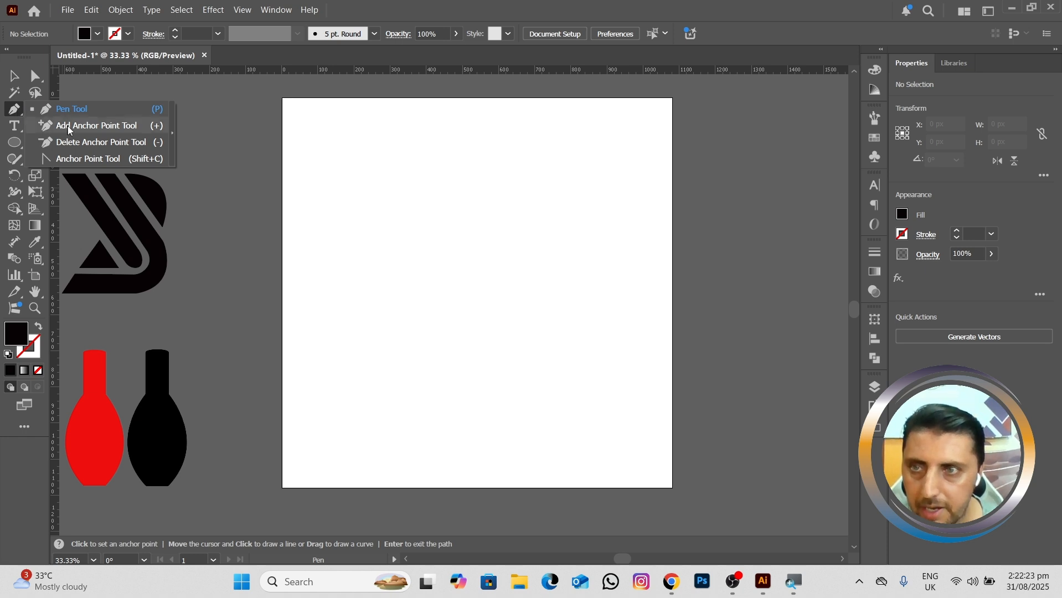
left_click(17, 142)
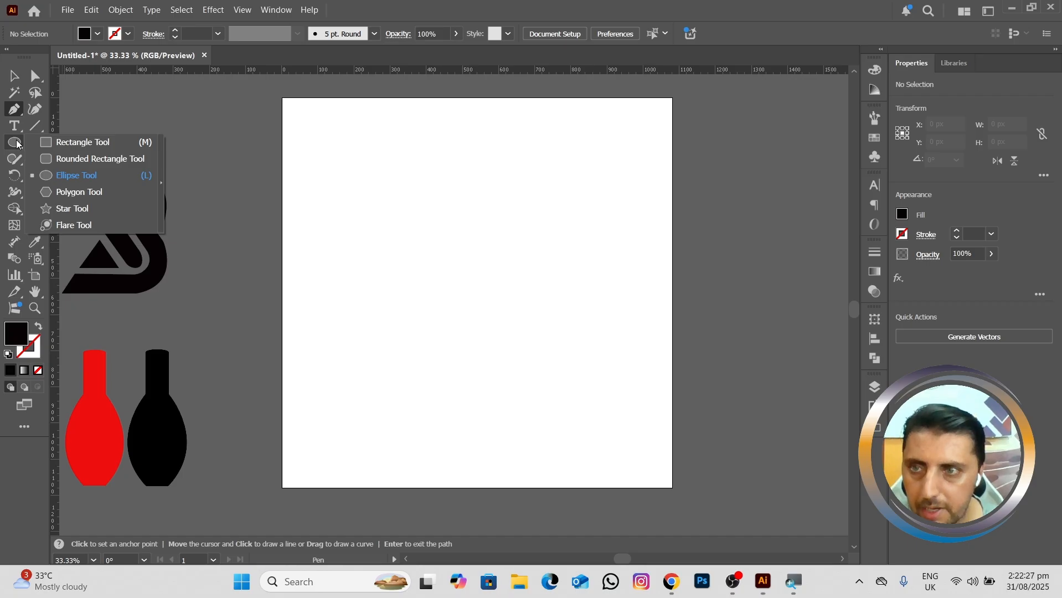
left_click(75, 143)
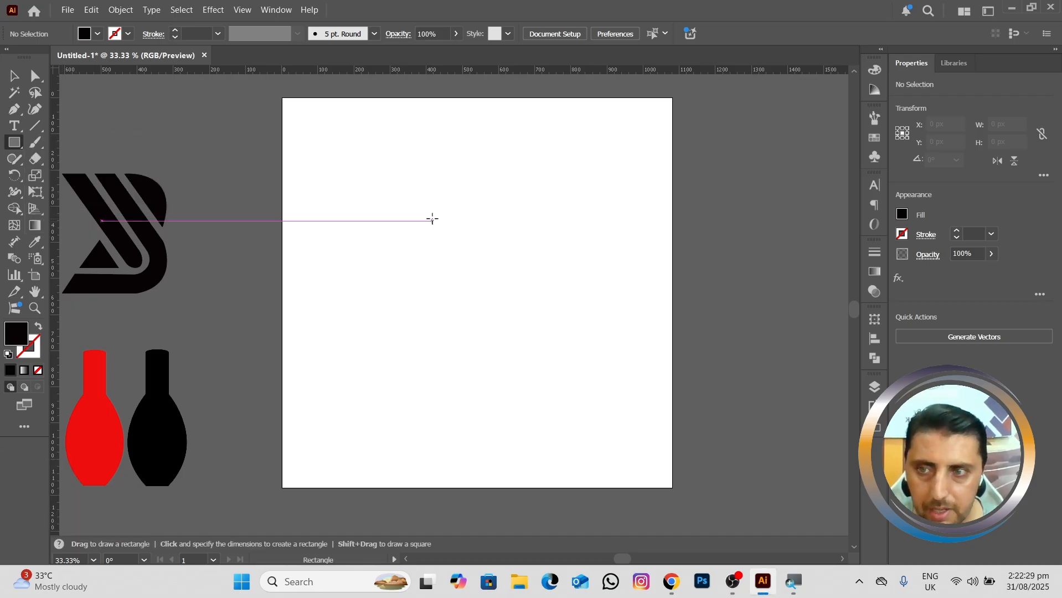
left_click_drag(432, 220, 579, 366)
left_click_drag(505, 294, 477, 268)
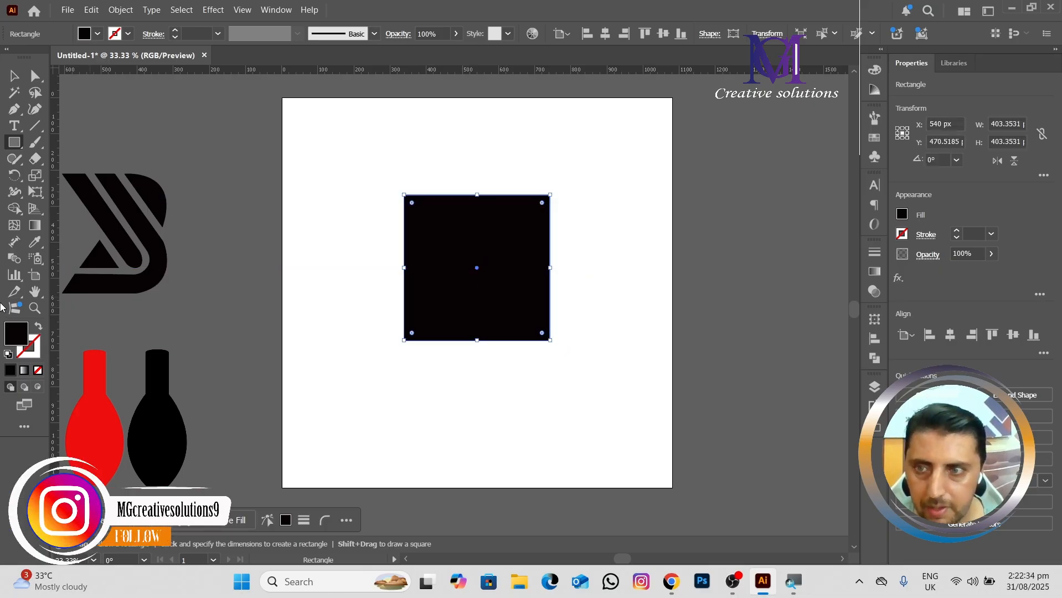
Step: Swap the square's fill and stroke to leave only a black outline, and set the stroke weight to 4 pt
left_click(39, 330)
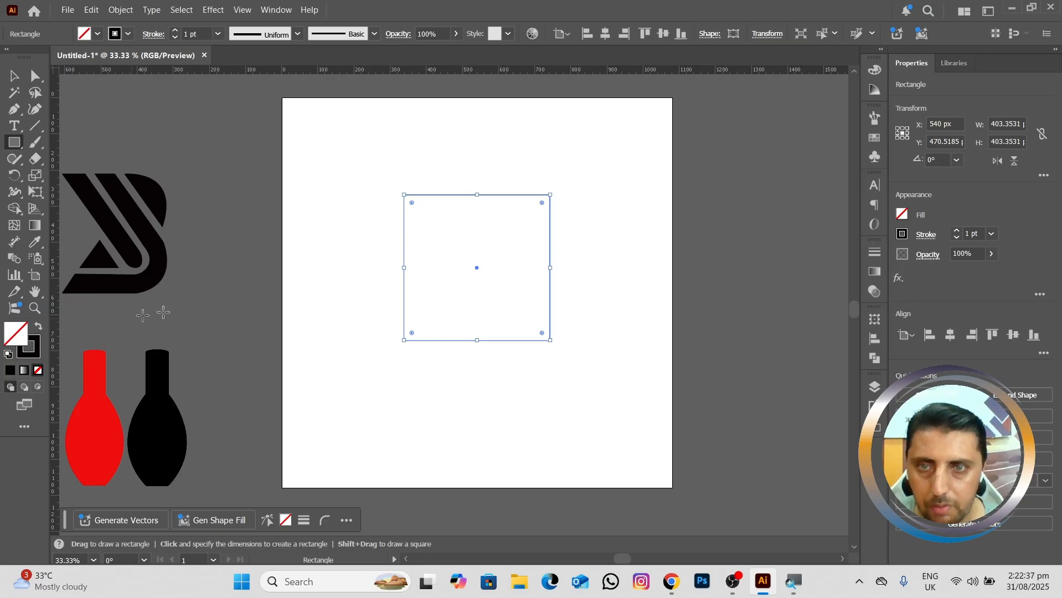
left_click(220, 35)
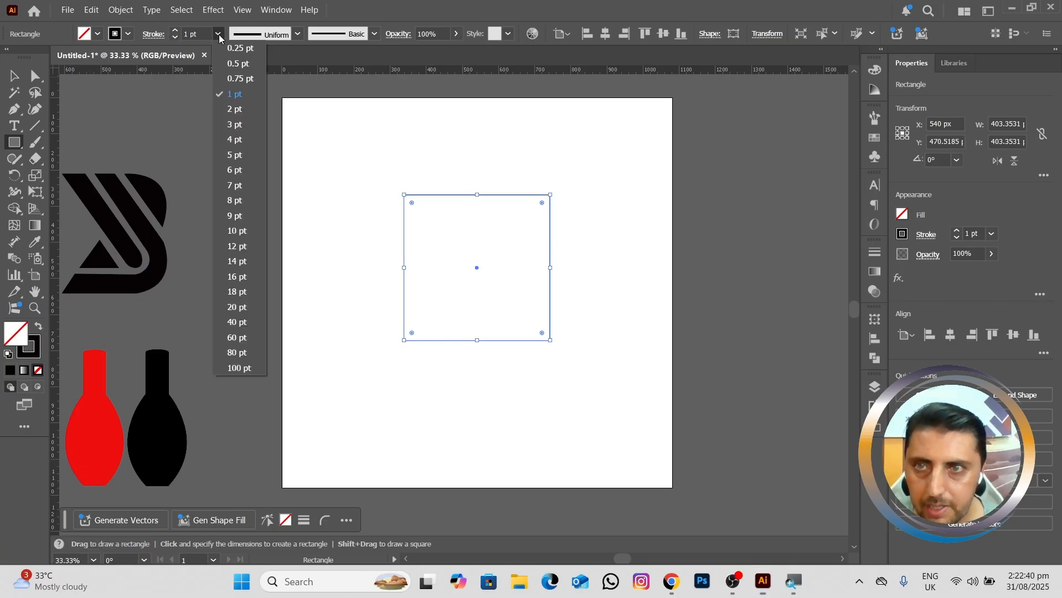
left_click(235, 139)
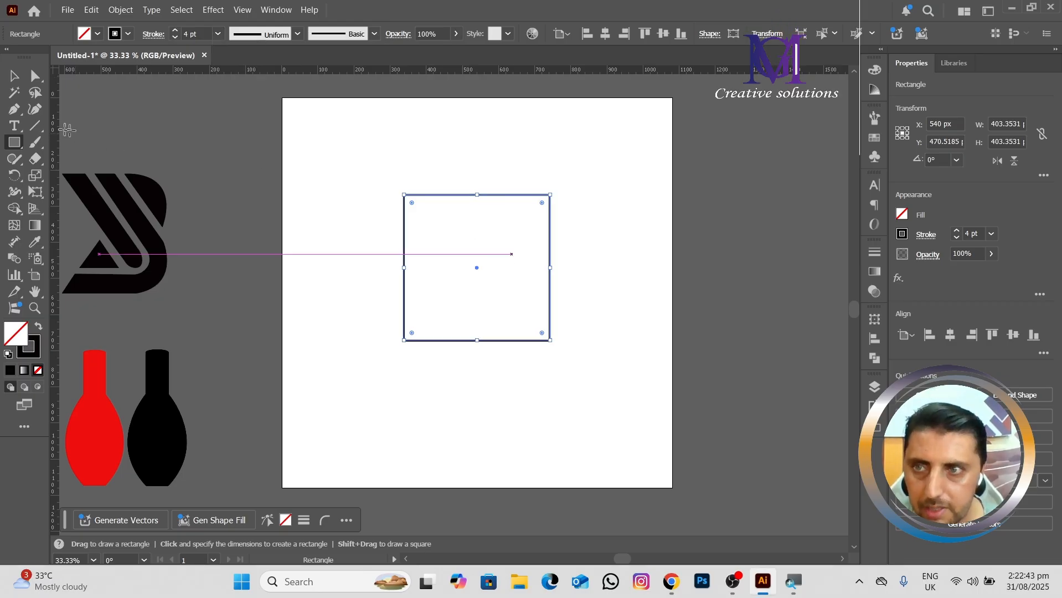
Step: Add an anchor point at the middle of the square's top edge and raise it to about Y 73 px to form a roof peak
left_click_drag(16, 114, 61, 123)
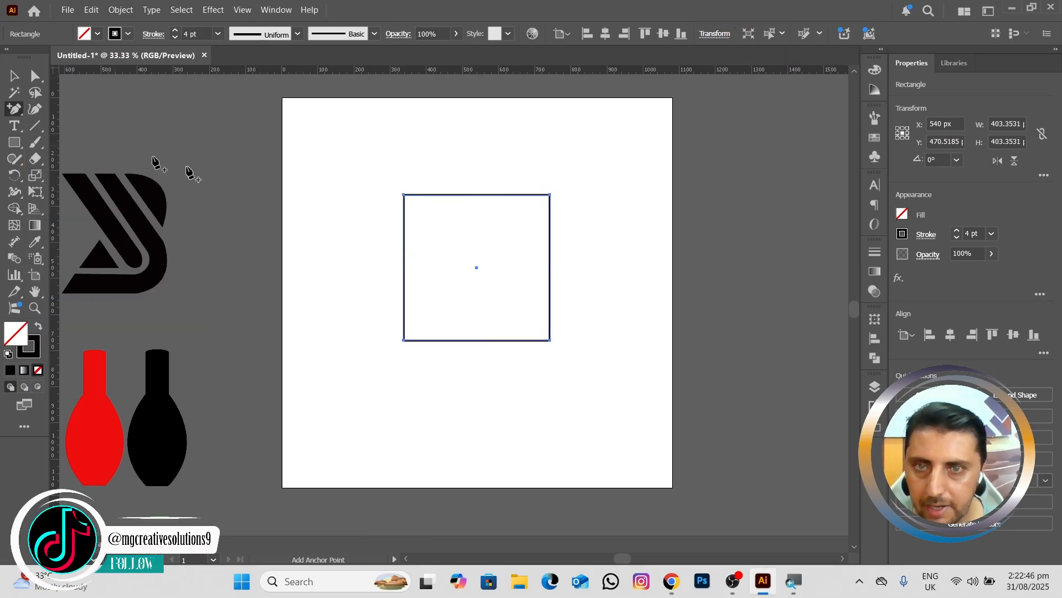
left_click(477, 195)
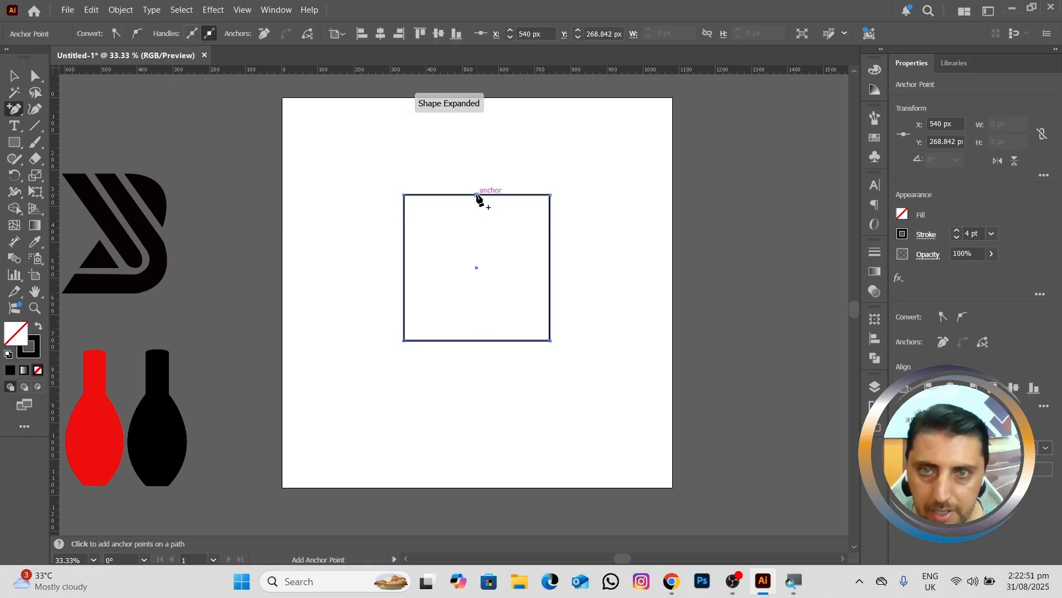
left_click(477, 195)
left_click(634, 308)
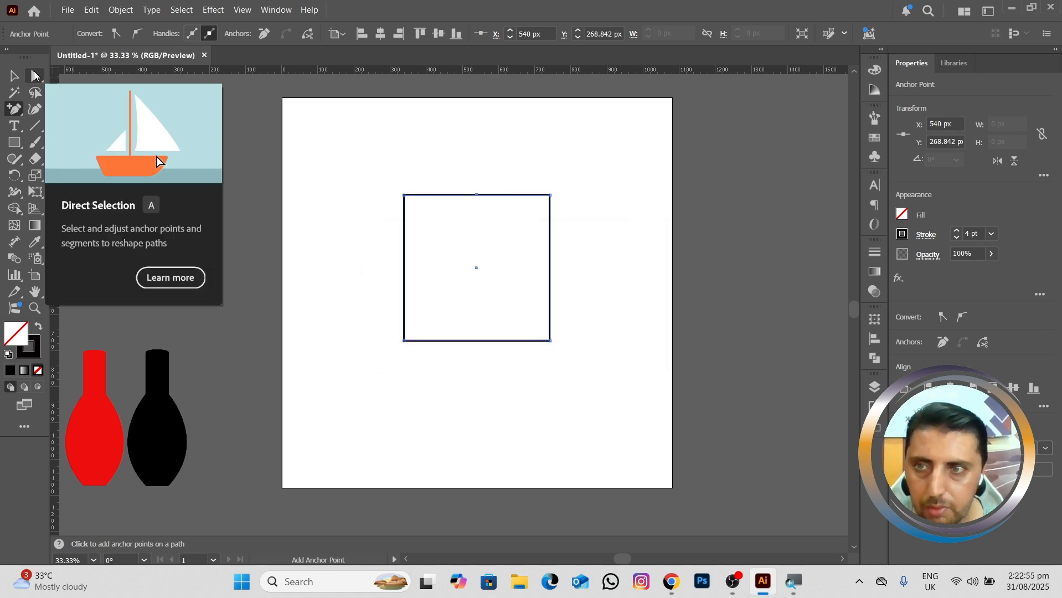
left_click(35, 76)
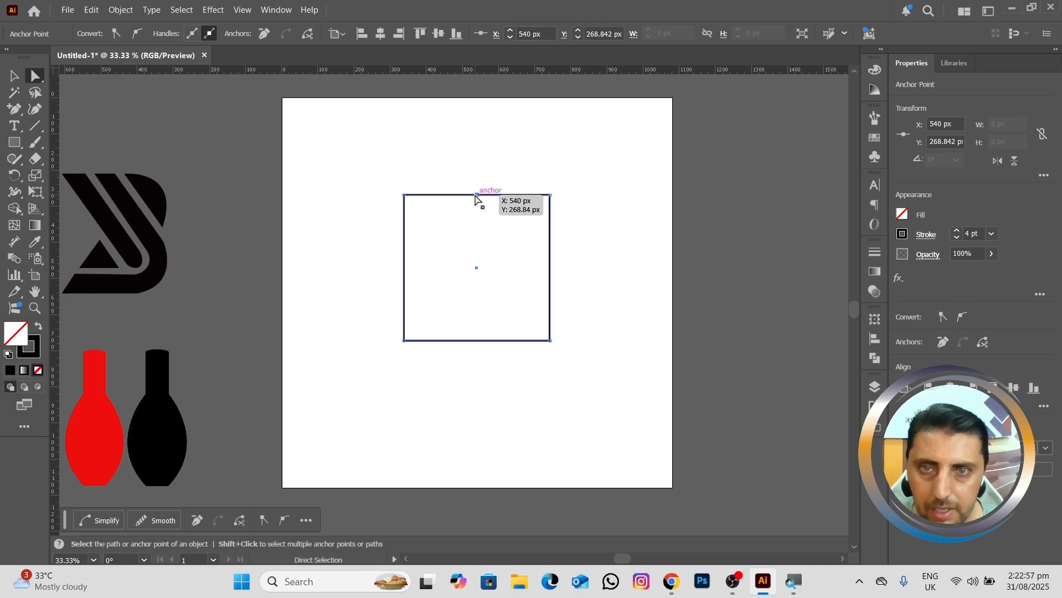
left_click_drag(477, 196, 478, 125)
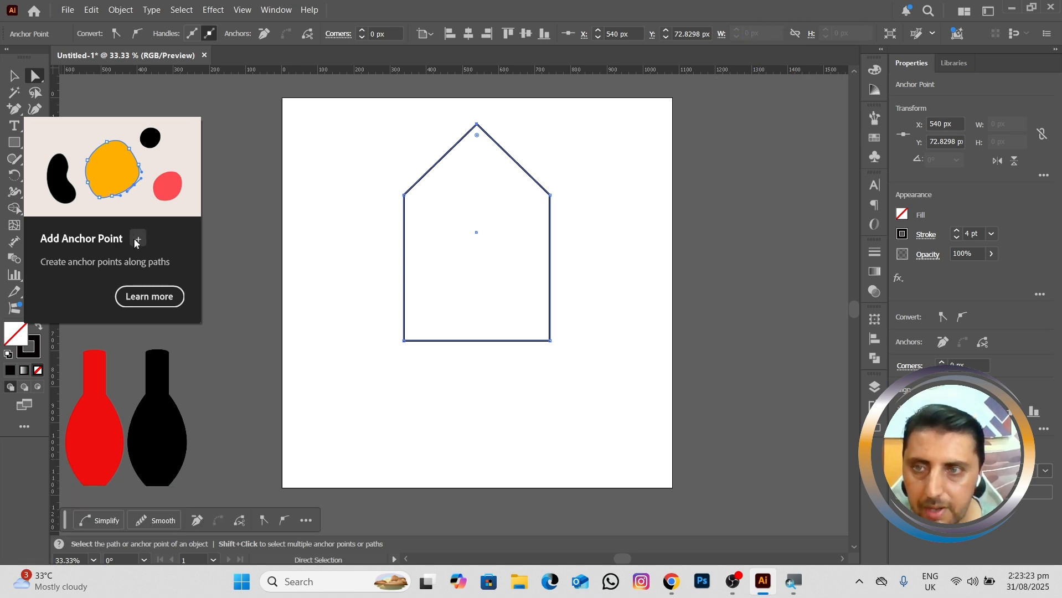
Step: Add an anchor point halfway down each vertical side of the house shape and pull both points inward to form a narrow waist
left_click(14, 109)
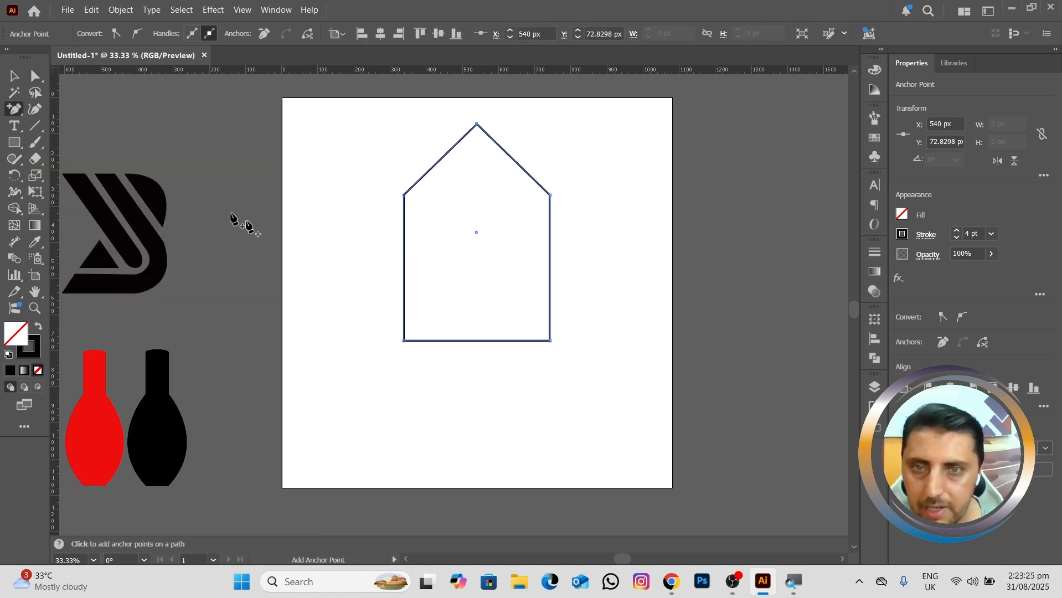
left_click(403, 265)
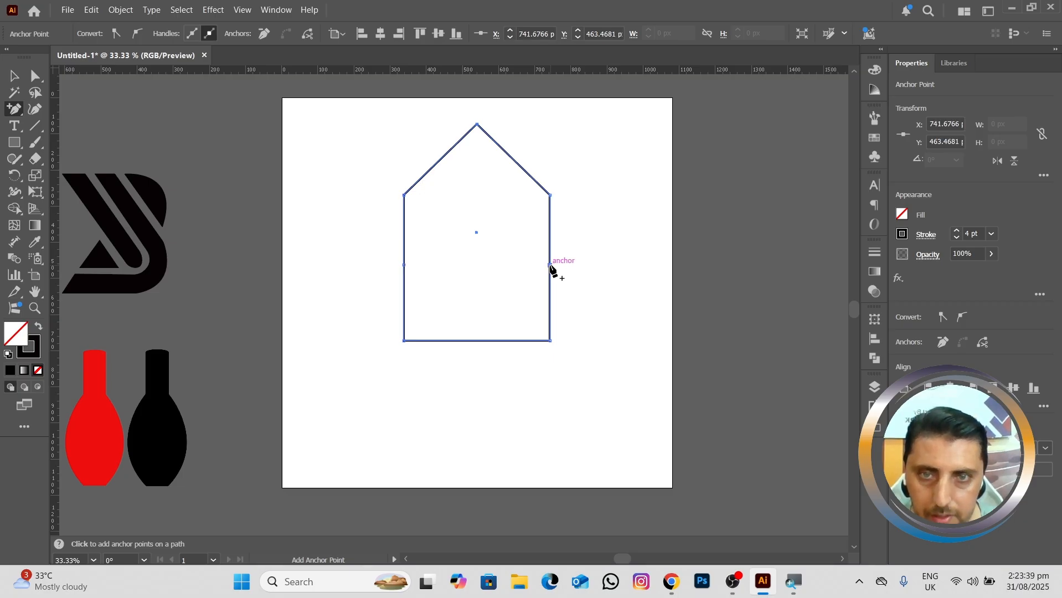
left_click(550, 266)
key("a")
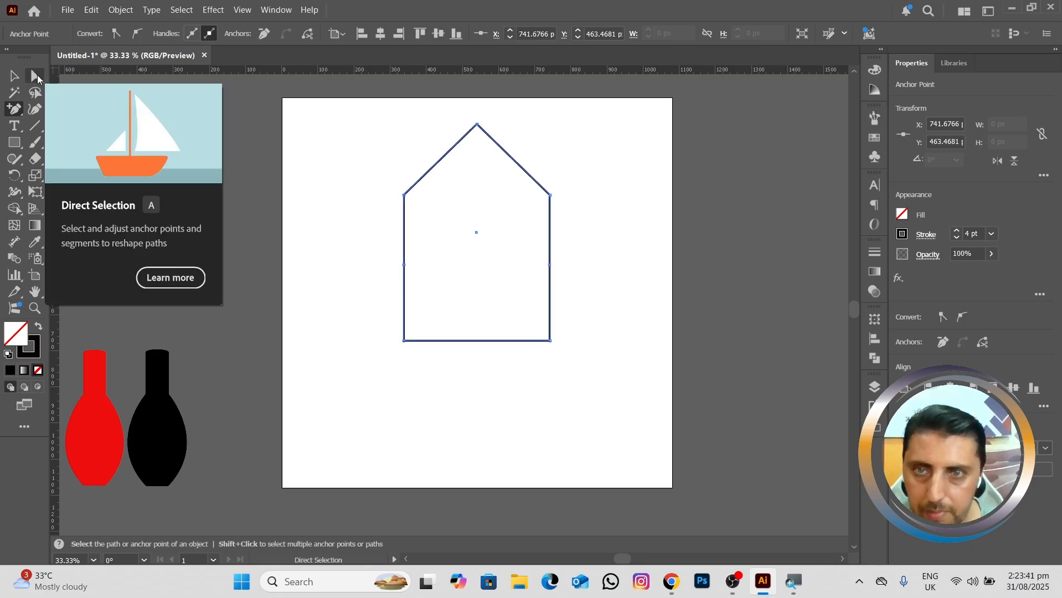
mouse_move(372, 249)
left_mouse_down()
mouse_move(409, 276)
mouse_move(388, 258)
mouse_move(433, 261)
left_mouse_up()
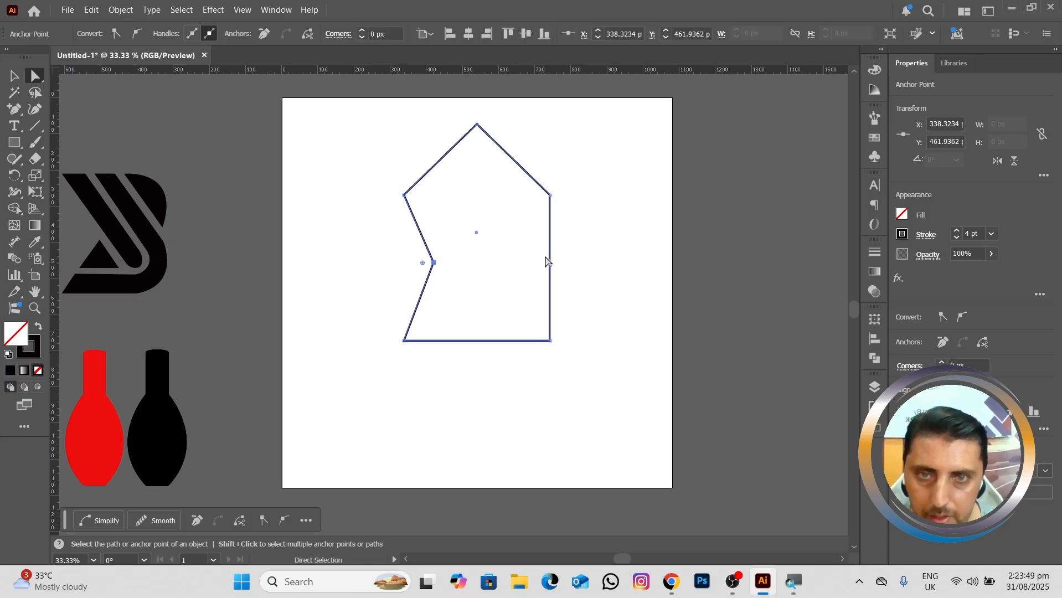
left_click(550, 266)
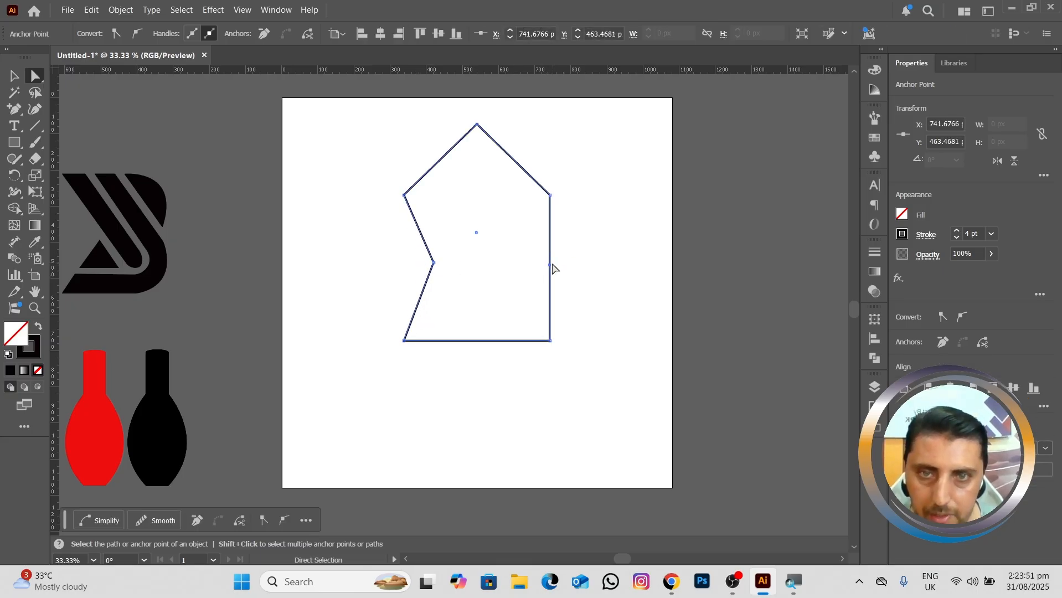
left_click_drag(553, 266, 518, 259)
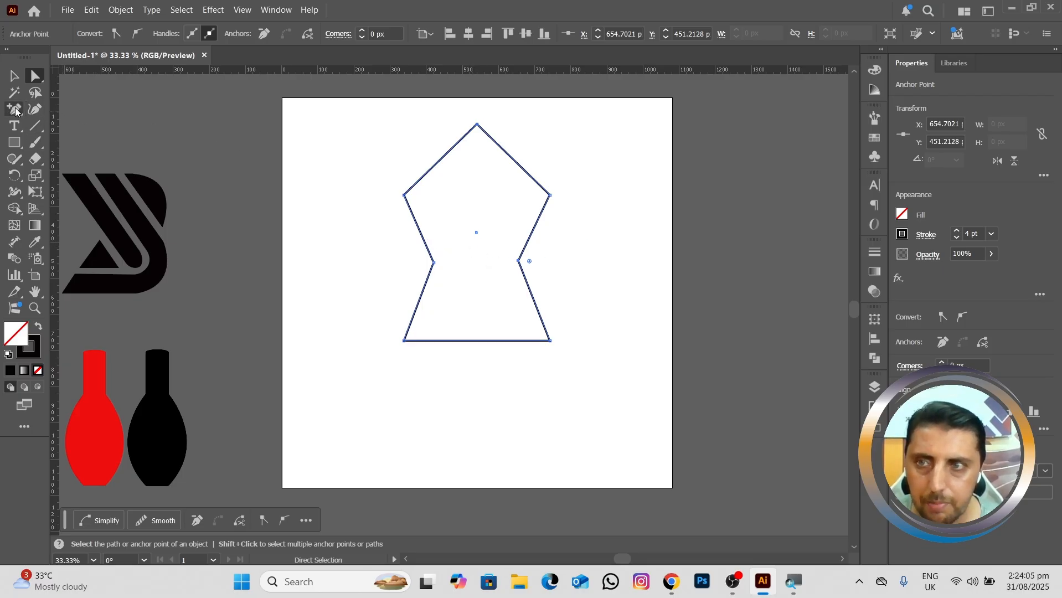
Step: Remove both waist points and the roof peak with the Delete Anchor Point tool to turn the shape back into a square
left_click(17, 109)
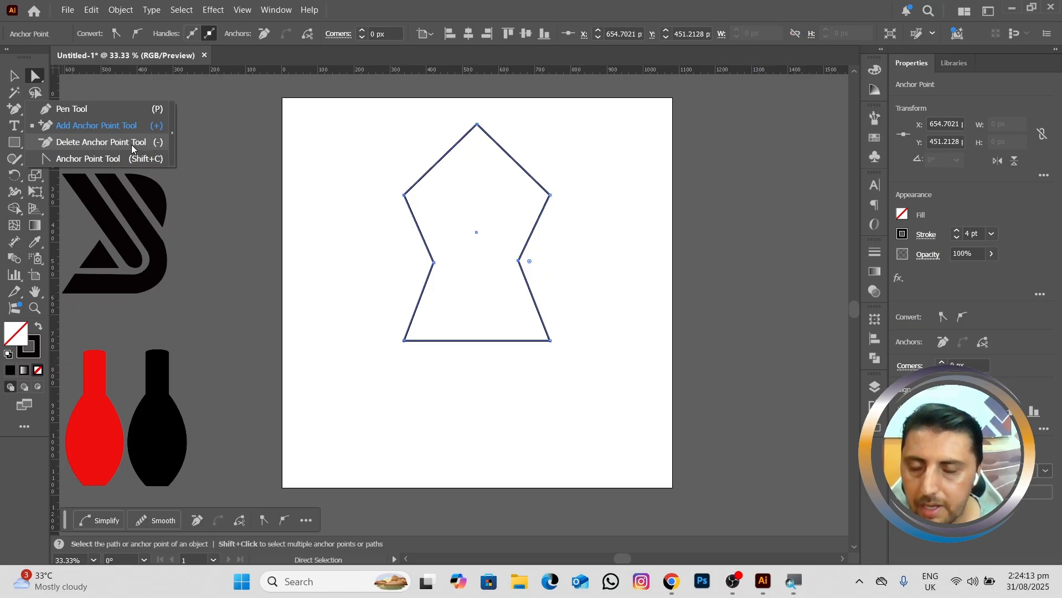
left_click(96, 144)
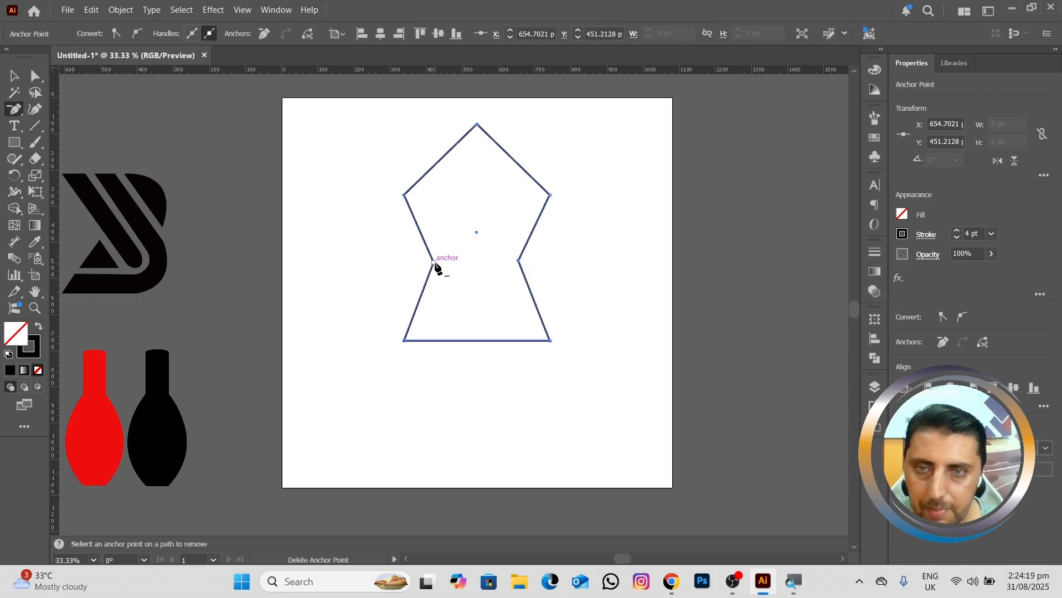
scroll(435, 264, "up", 3)
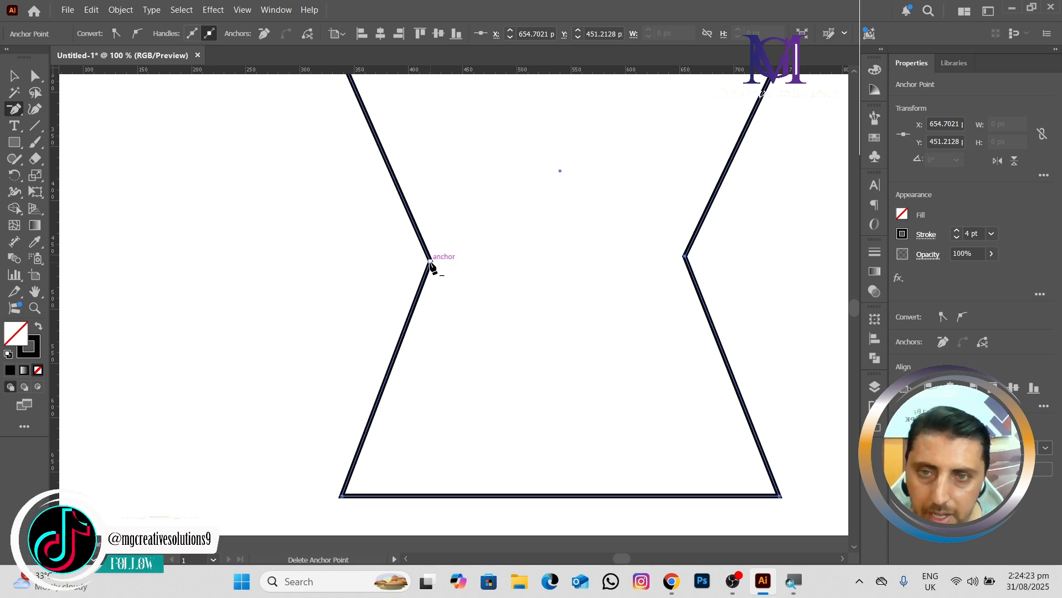
left_click(430, 261)
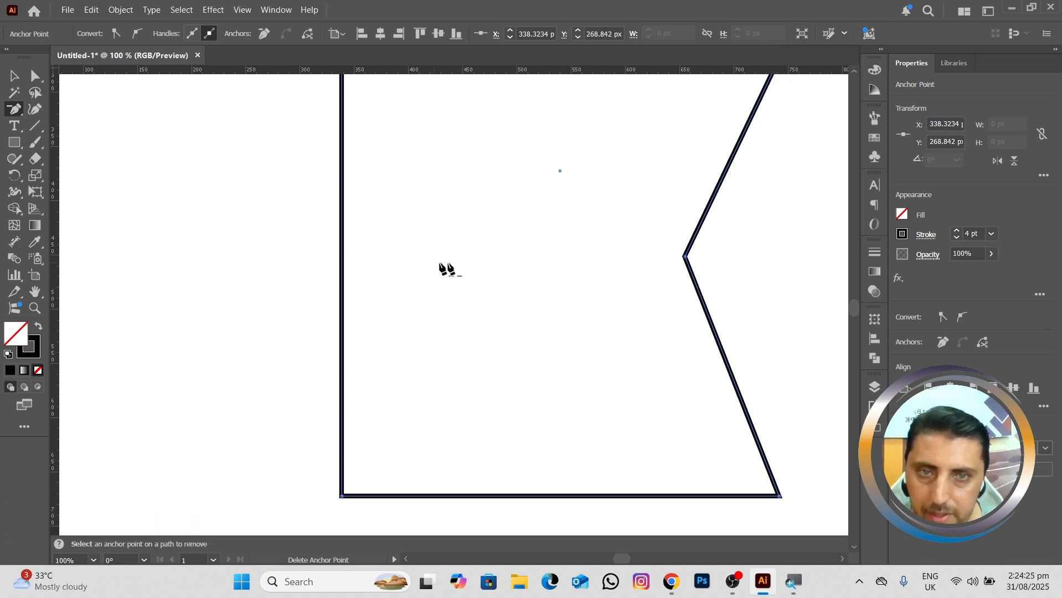
left_click(688, 262)
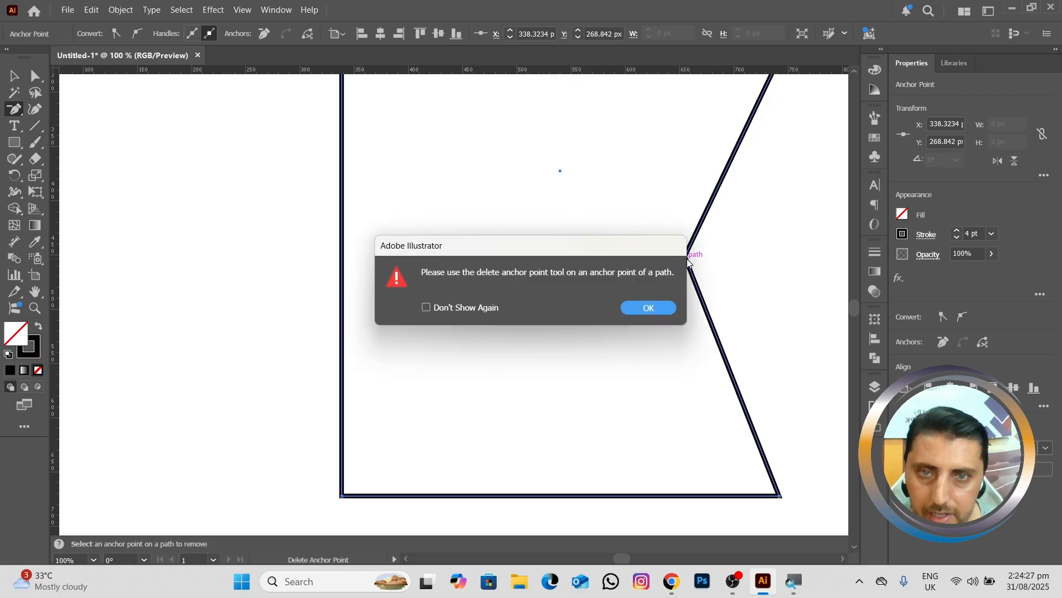
left_click(648, 308)
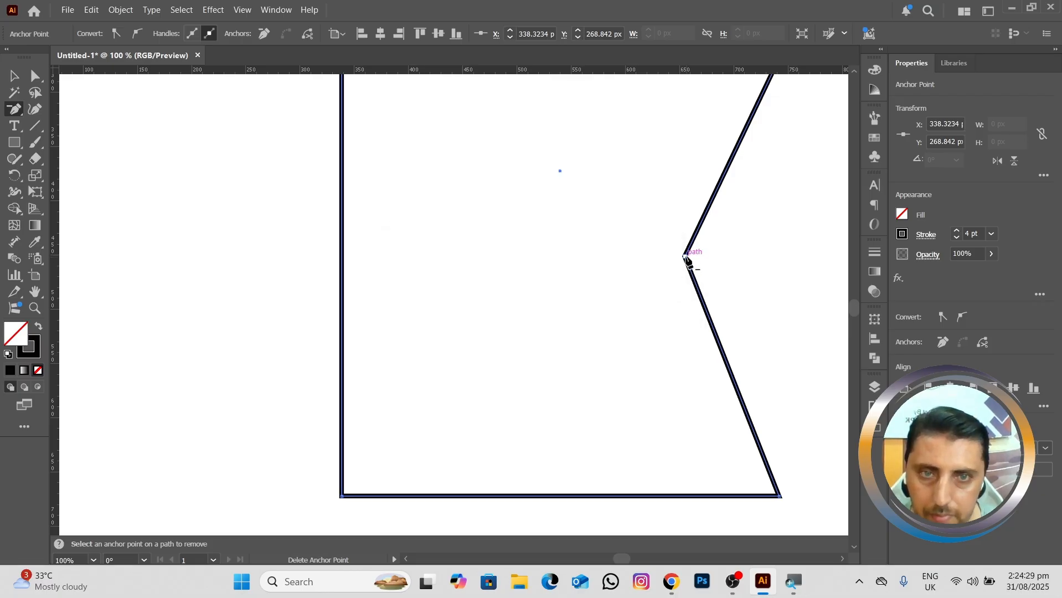
left_click(685, 258)
scroll(684, 260, "down", 1)
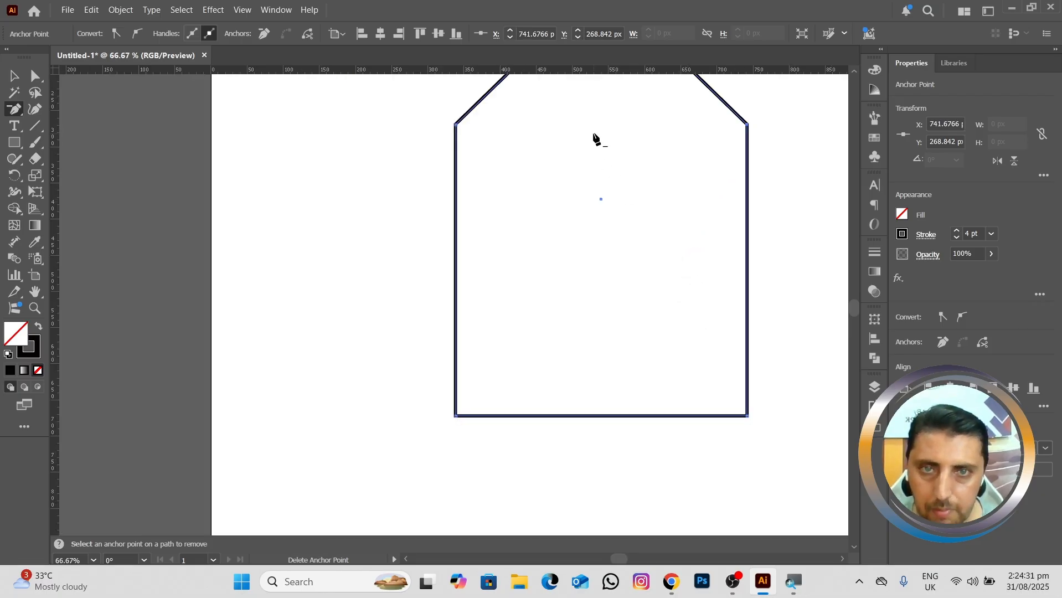
left_click_drag(594, 138, 518, 252)
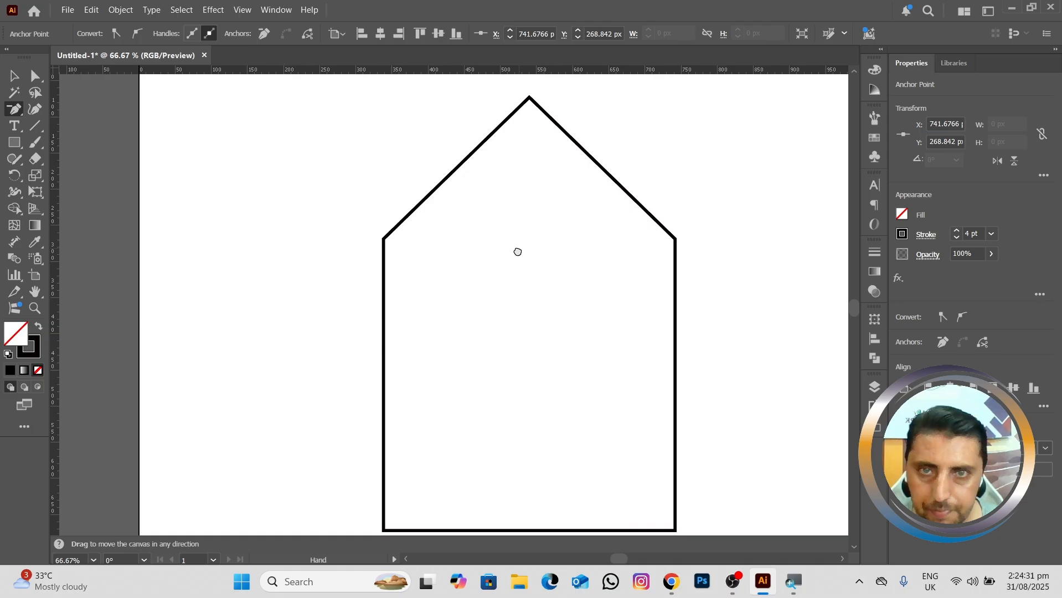
left_click(528, 102)
Step: Delete the square's upper-right and lower-left corner anchor points, and undo both deletions
left_click(672, 243)
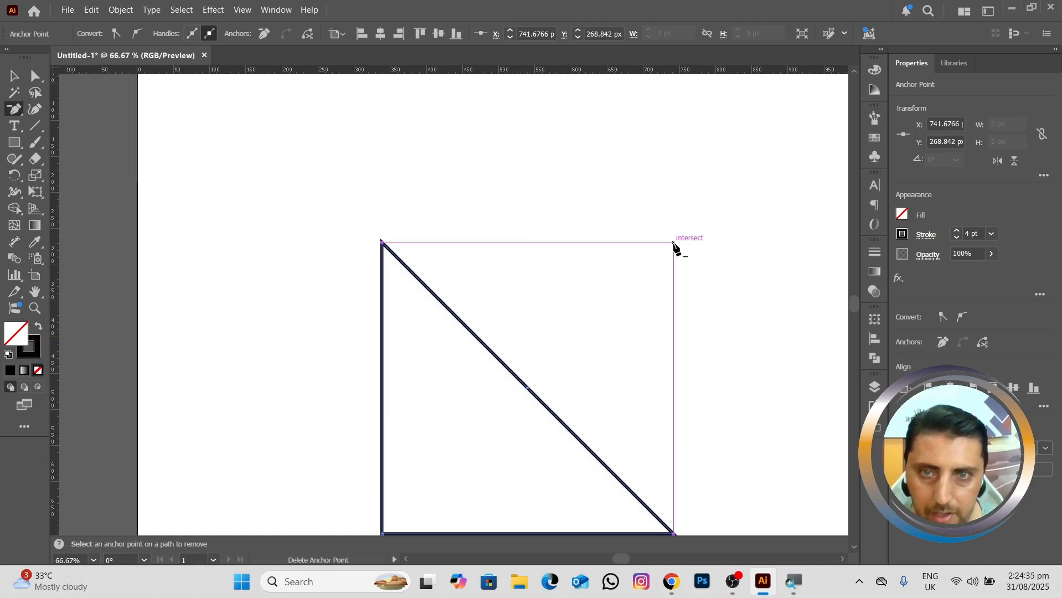
left_click_drag(531, 237, 489, 109)
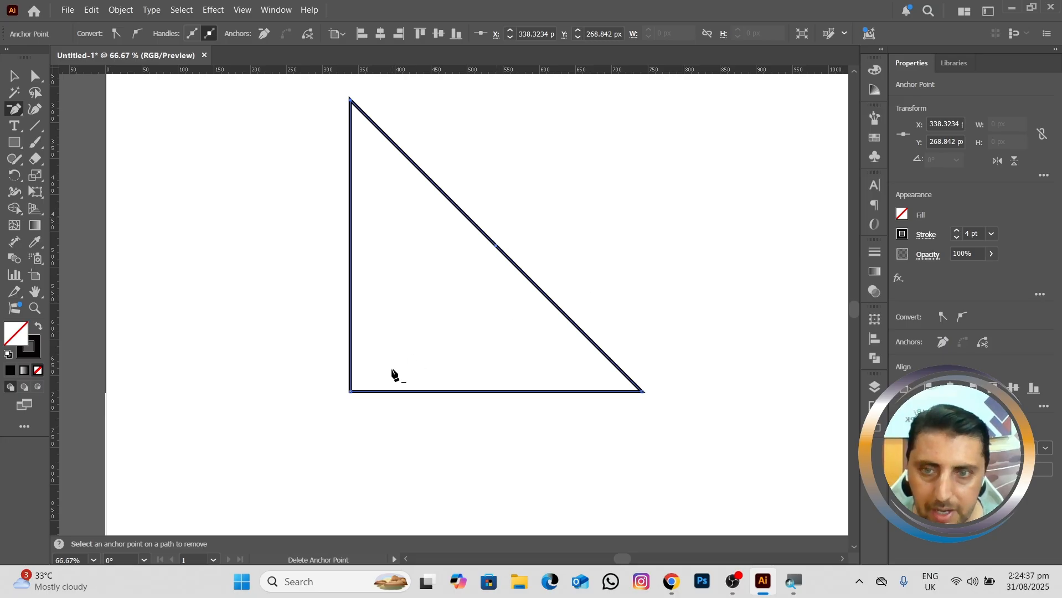
left_click(351, 392)
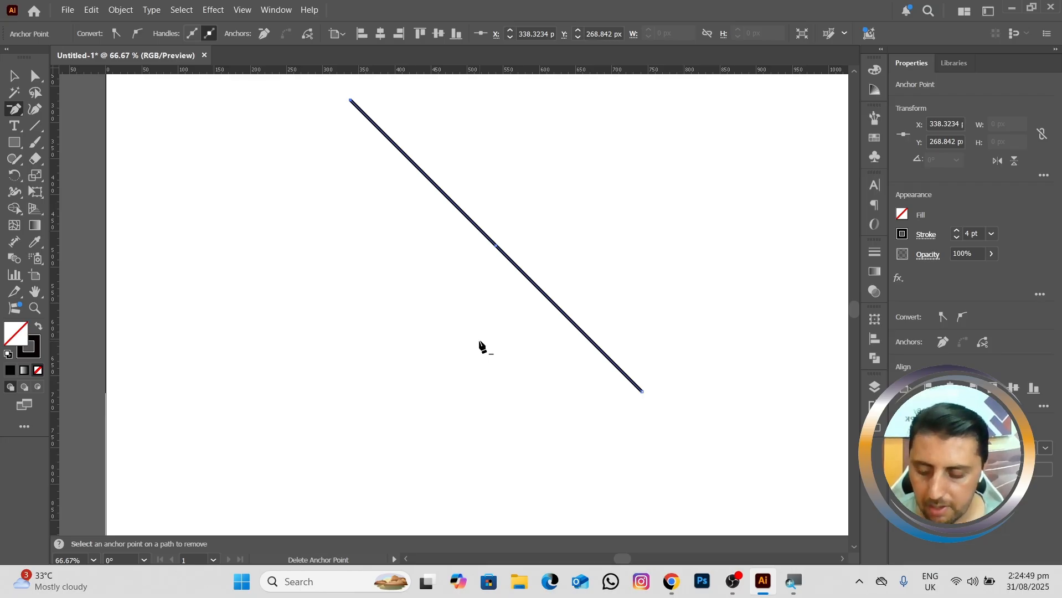
key("ctrl+z")
key("ctrl+z")
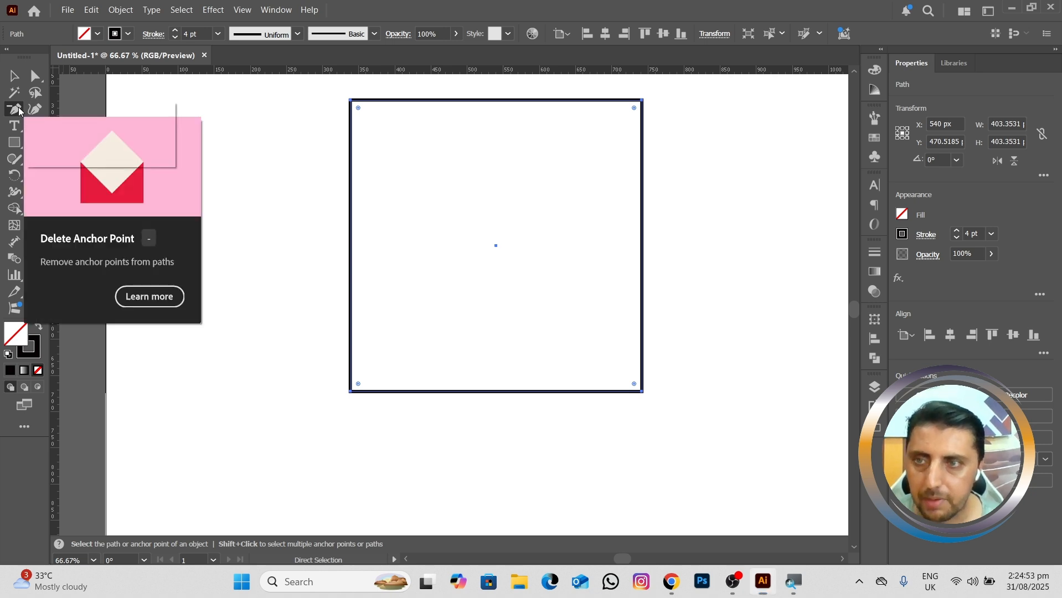
Step: Curve the square's upper-right, lower-left and upper-left corners with the Anchor Point tool by pulling long direction handles out of each
left_click(20, 111)
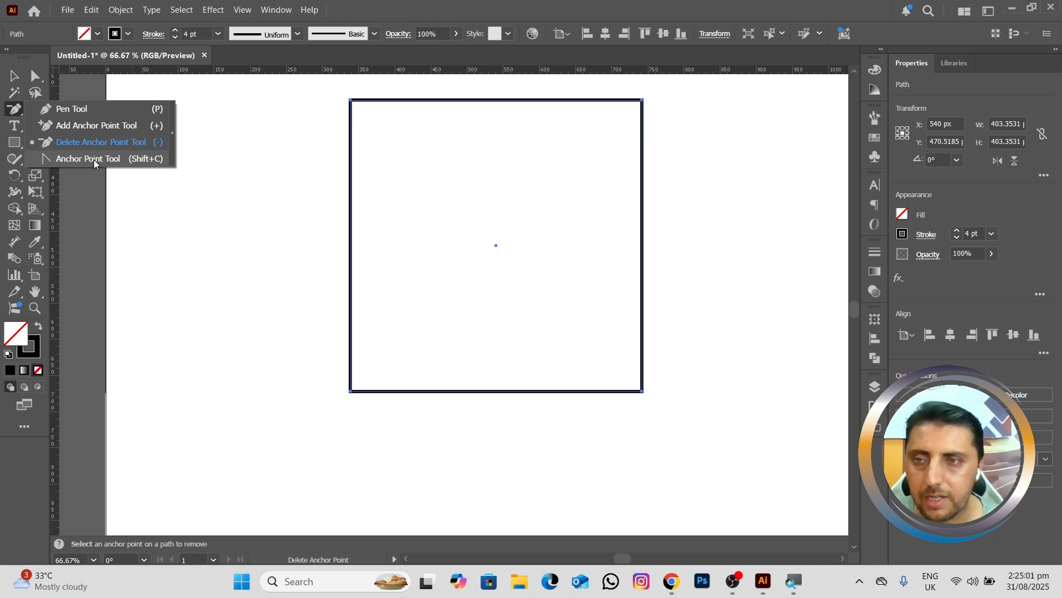
left_click(94, 159)
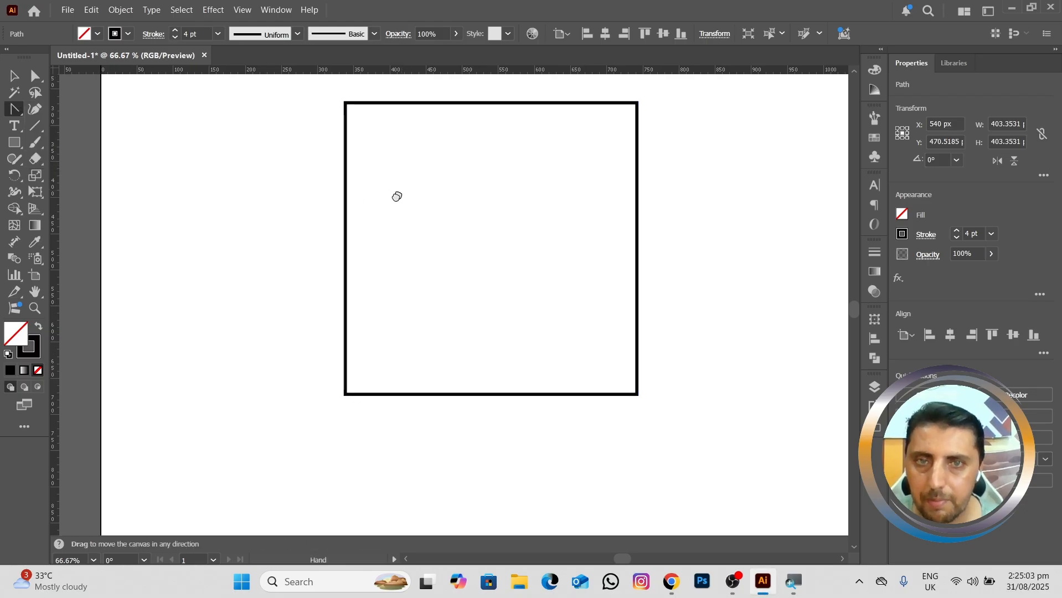
left_click_drag(396, 195, 342, 279)
left_click_drag(571, 187, 687, 332)
scroll(405, 277, "down", 1)
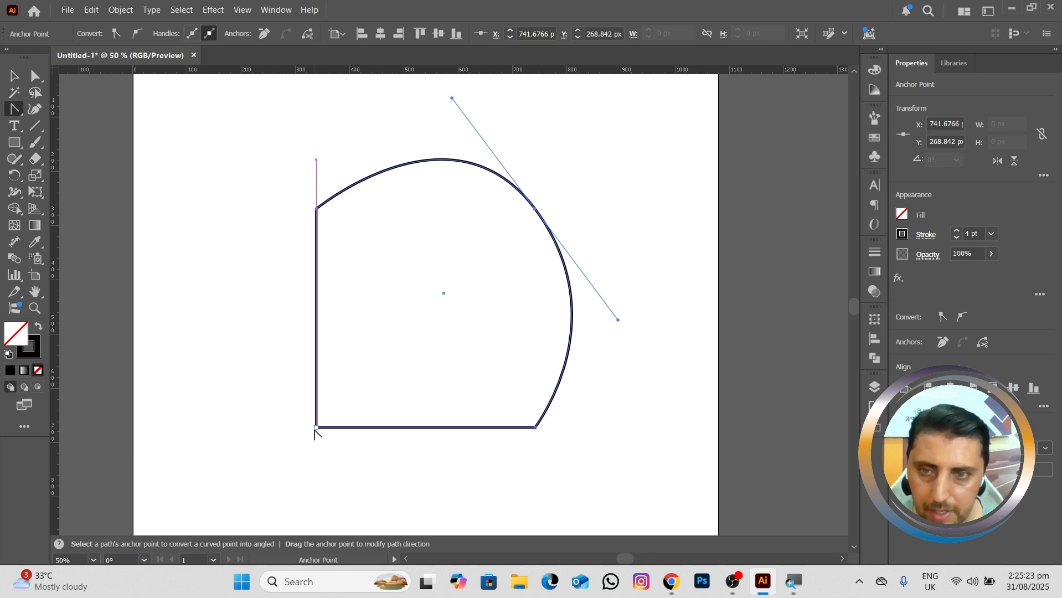
left_click_drag(315, 428, 207, 347)
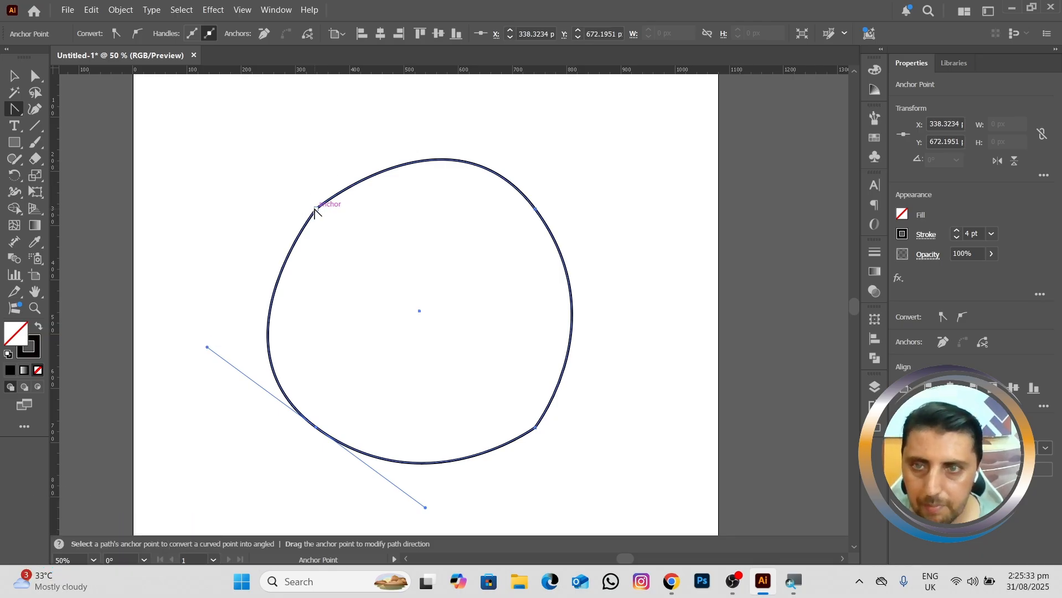
left_click_drag(314, 211, 469, 322)
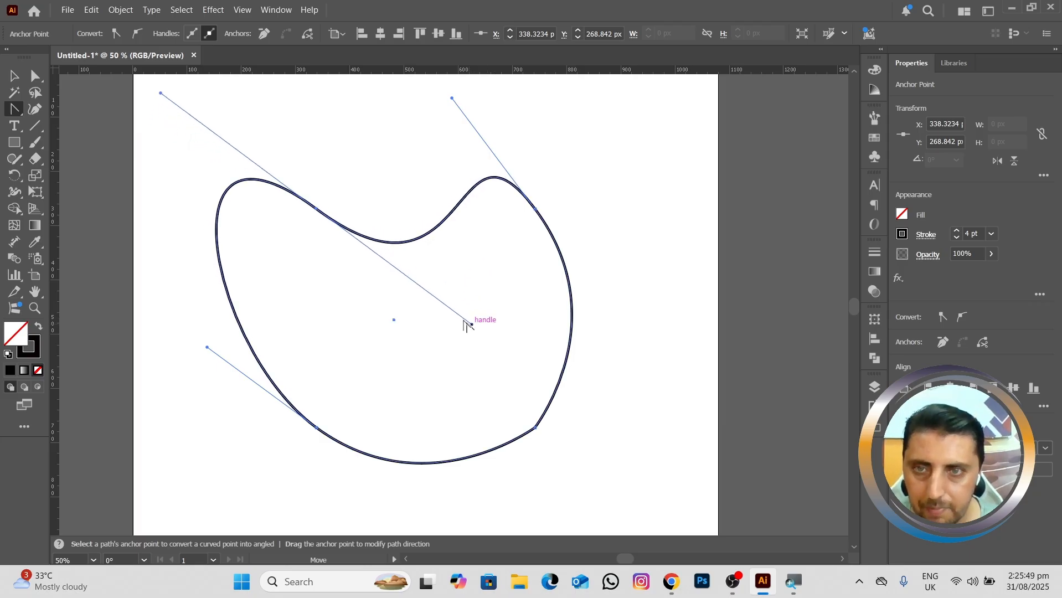
scroll(375, 260, "down", 1)
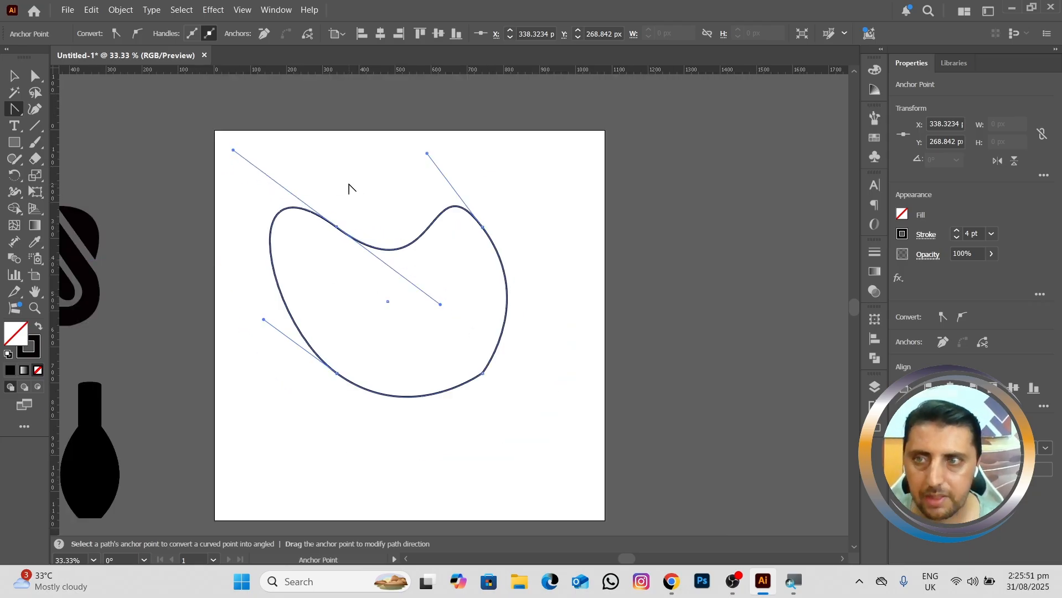
left_click_drag(399, 265, 416, 248)
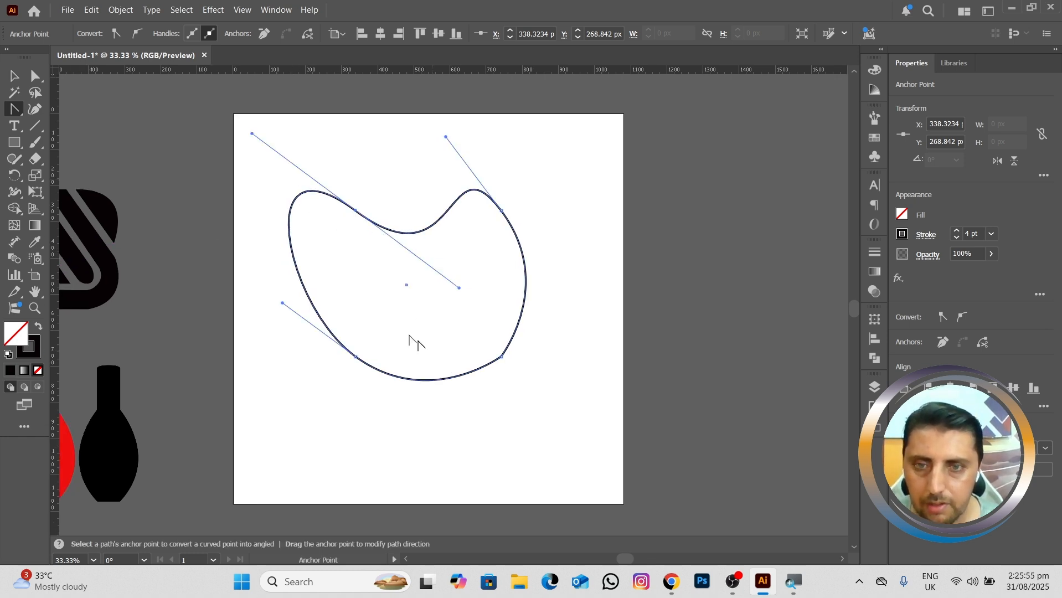
Step: Delete the curved outline shape from the artboard
key("v")
left_click_drag(262, 176, 525, 452)
key("Delete")
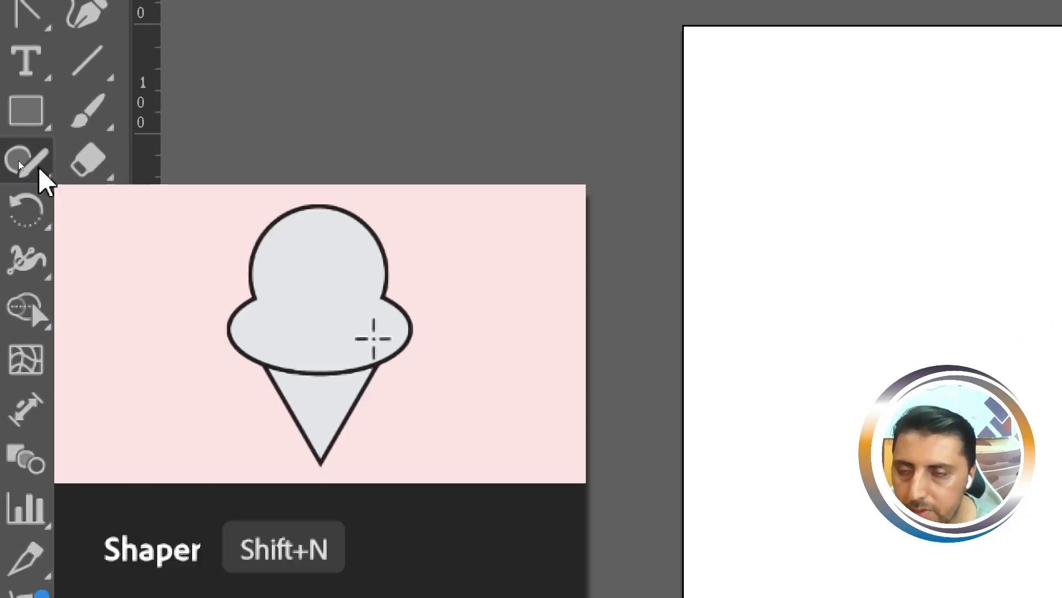
Step: Sketch a square, a triangle beside it and a circle below them with the Shaper tool
left_click(19, 162)
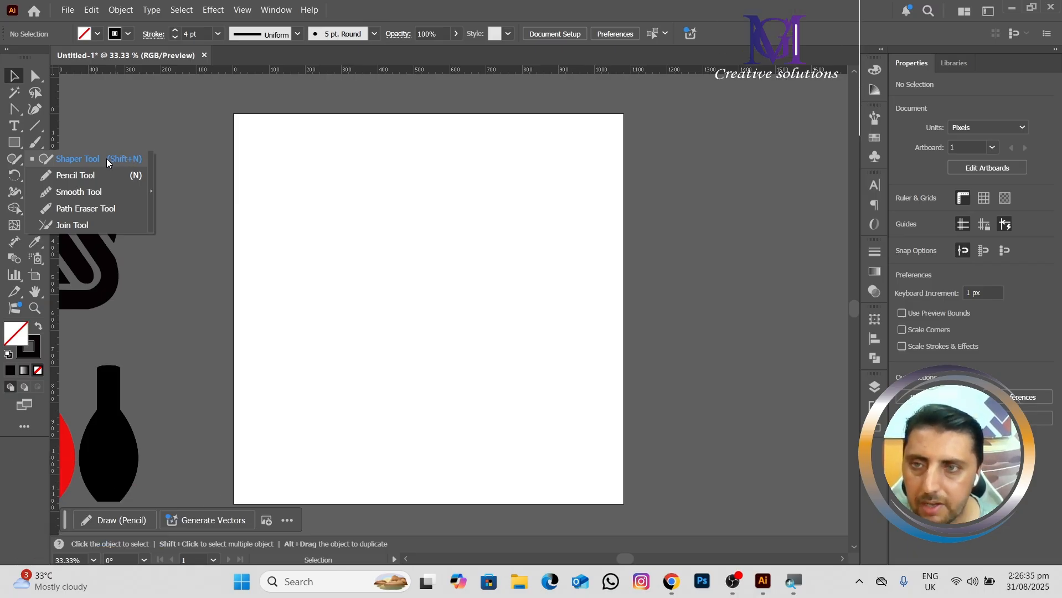
left_click(89, 159)
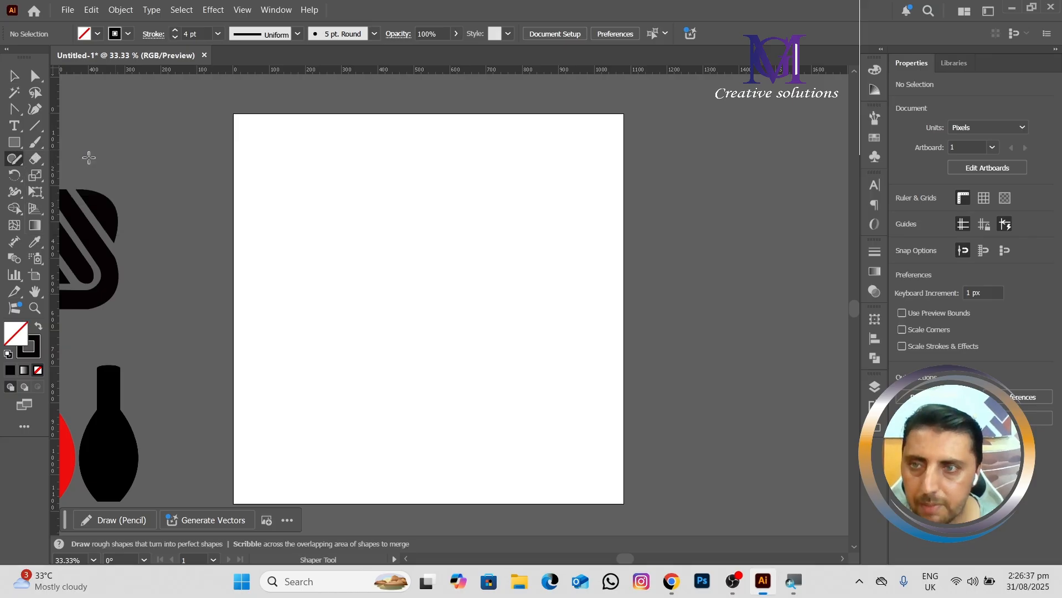
mouse_move(383, 192)
left_mouse_down()
mouse_move(387, 283)
mouse_move(297, 279)
mouse_move(305, 193)
left_mouse_up()
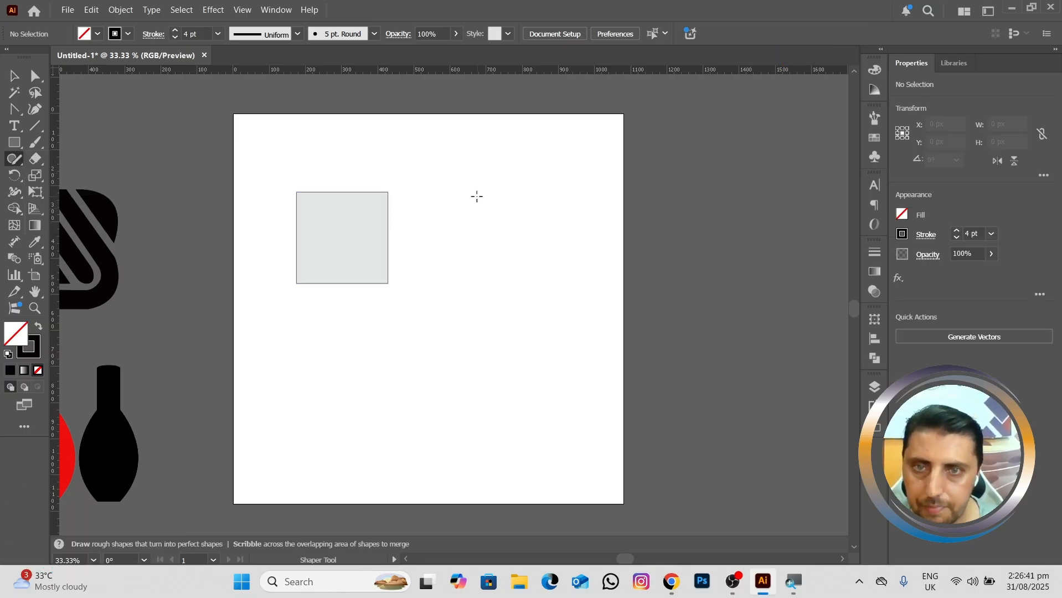
mouse_move(462, 195)
left_mouse_down()
mouse_move(507, 268)
mouse_move(417, 267)
mouse_move(468, 200)
left_mouse_up()
mouse_move(393, 372)
left_mouse_down()
mouse_move(450, 380)
mouse_move(390, 418)
mouse_move(399, 362)
left_mouse_up()
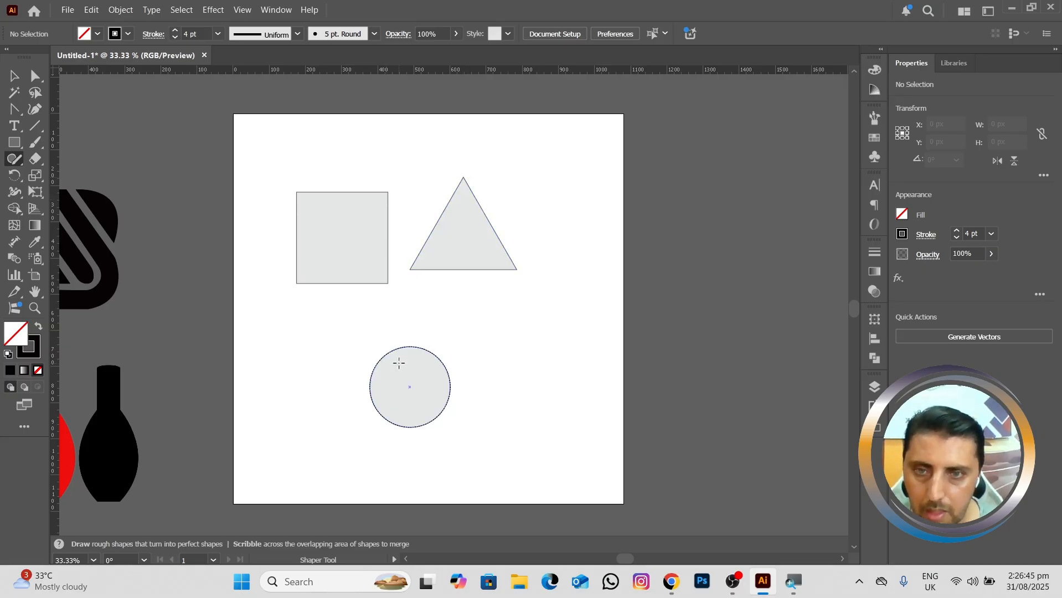
Step: Add a wide flat ellipse, a tilted ellipse and a tall upright ellipse around the existing shapes with the Shaper tool
mouse_move(507, 333)
left_mouse_down()
mouse_move(589, 367)
mouse_move(510, 379)
mouse_move(463, 347)
mouse_move(527, 338)
left_mouse_up()
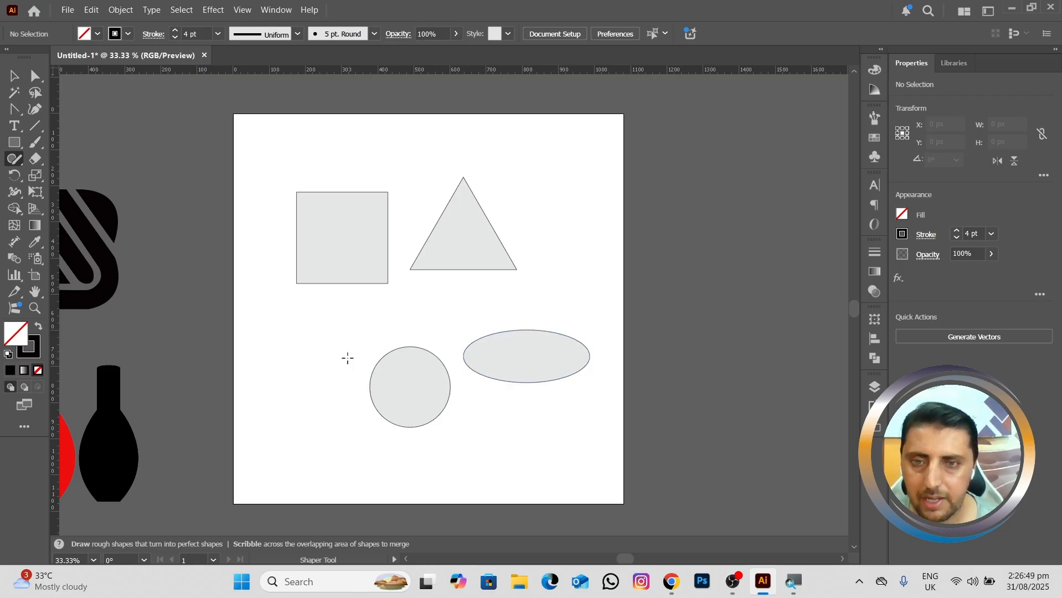
mouse_move(412, 310)
left_mouse_down()
mouse_move(439, 290)
mouse_move(434, 322)
mouse_move(384, 301)
mouse_move(451, 305)
mouse_move(371, 341)
left_mouse_up()
mouse_move(283, 399)
left_mouse_down()
mouse_move(306, 333)
mouse_move(354, 359)
mouse_move(276, 362)
mouse_move(349, 335)
mouse_move(289, 398)
left_mouse_up()
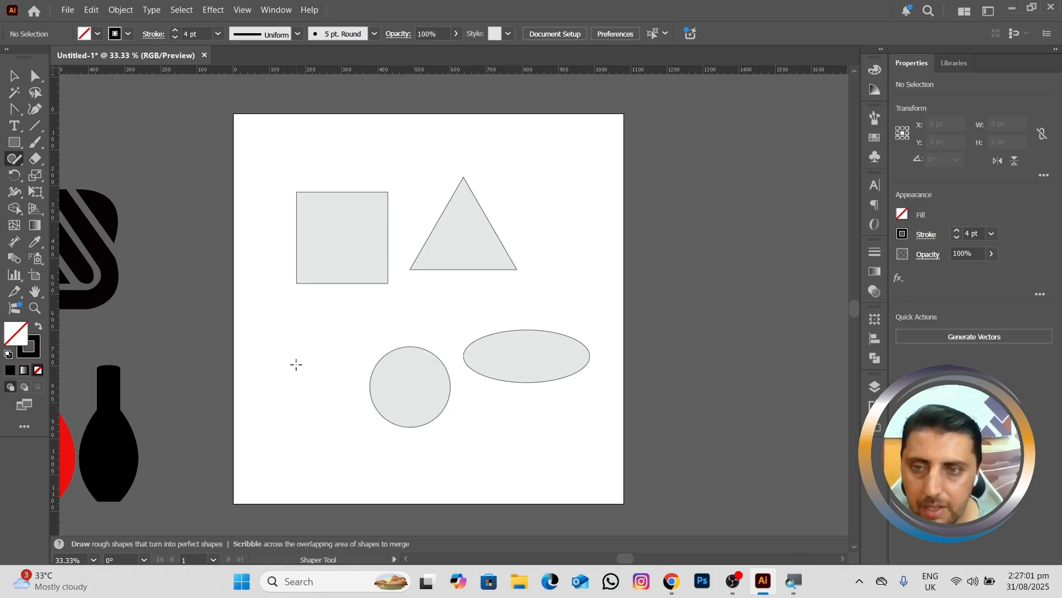
mouse_move(296, 364)
left_mouse_down()
mouse_move(338, 426)
mouse_move(312, 363)
left_mouse_up()
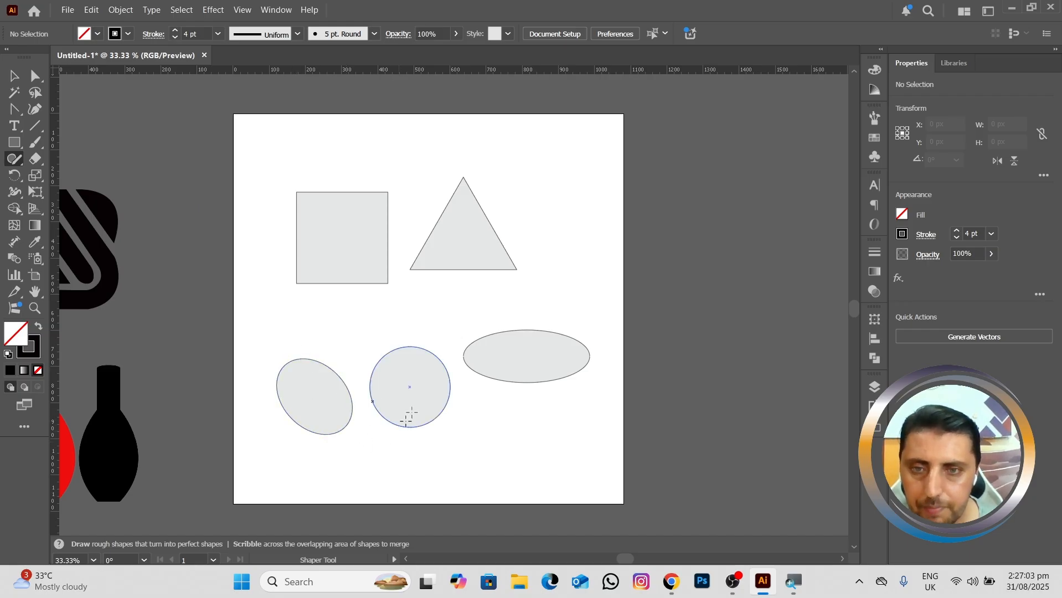
mouse_move(540, 155)
left_mouse_down()
mouse_move(566, 315)
mouse_move(592, 179)
mouse_move(572, 144)
mouse_move(542, 136)
left_mouse_up()
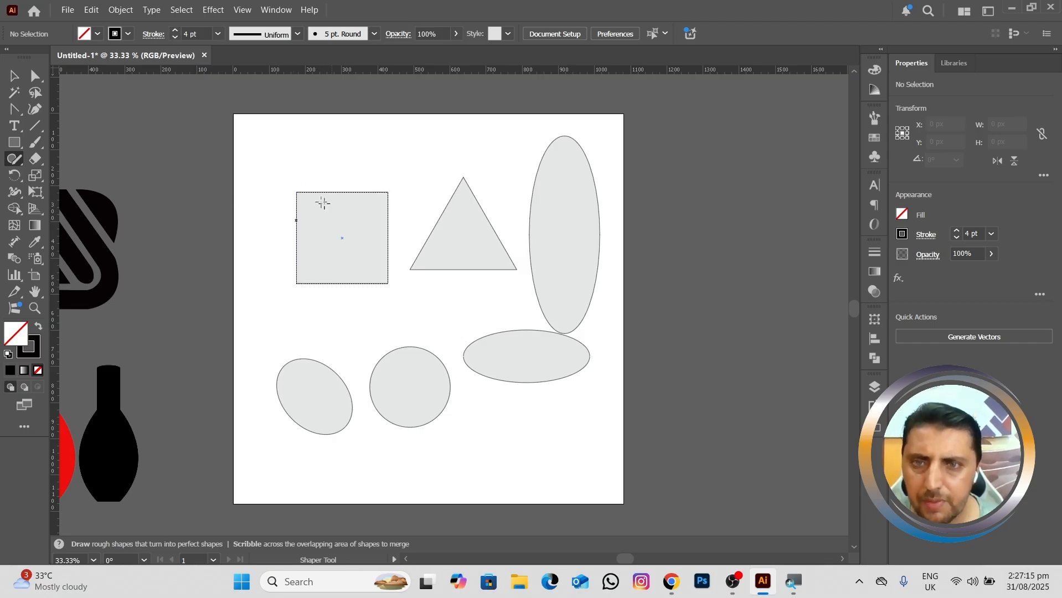
key("v")
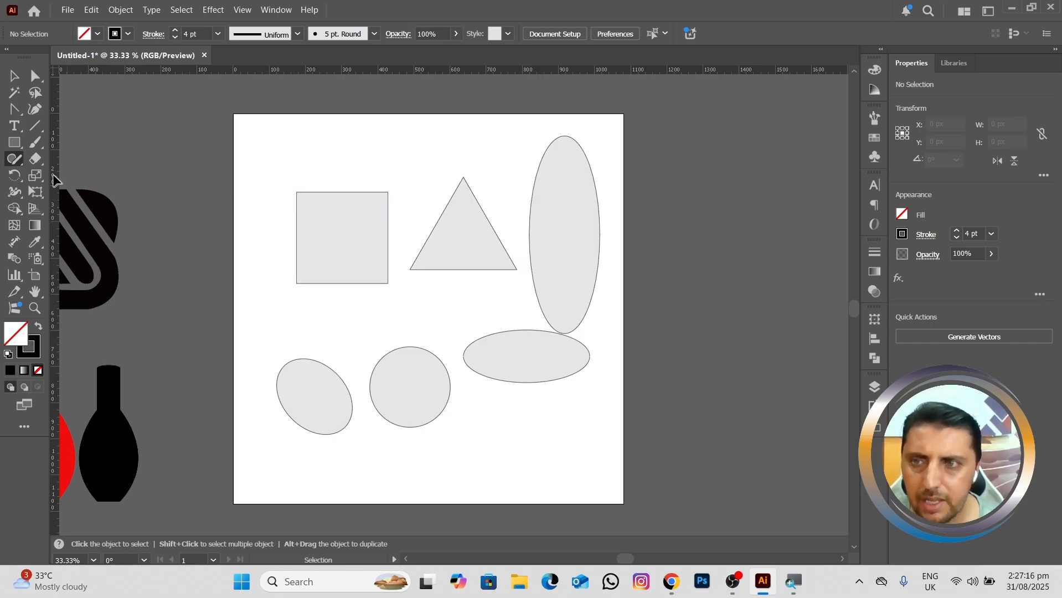
left_click(23, 144)
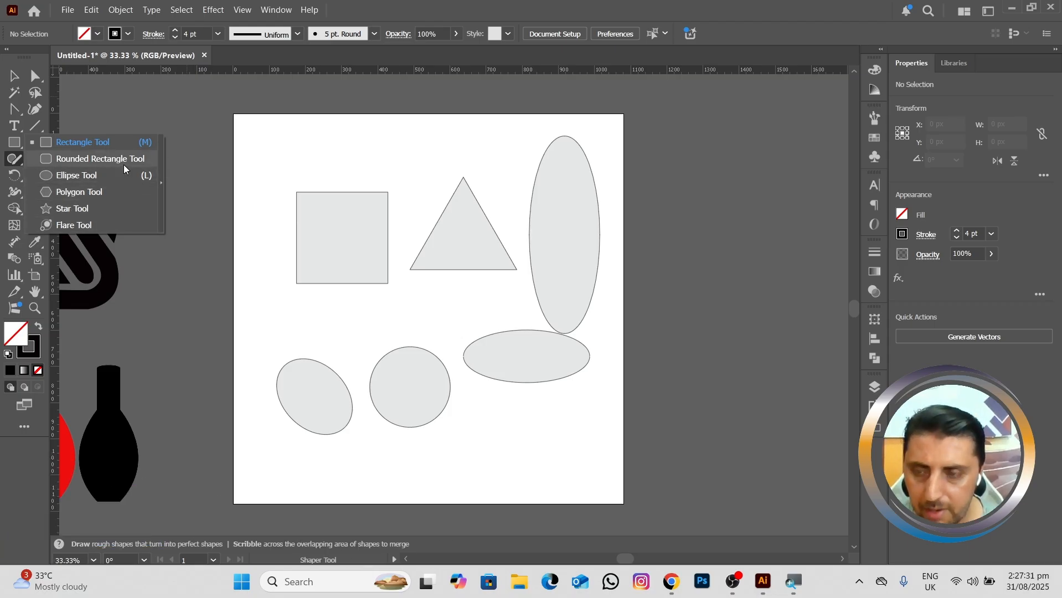
left_click(53, 165)
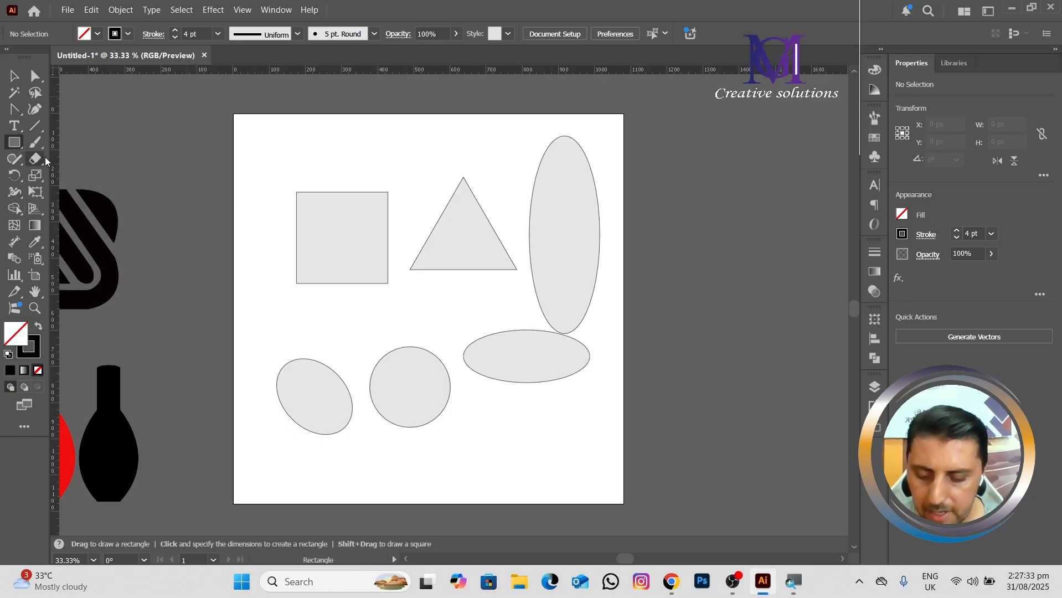
Step: Delete all the Shaper-drawn shapes from the artboard
key("v")
left_click_drag(258, 173, 568, 441)
key("Delete")
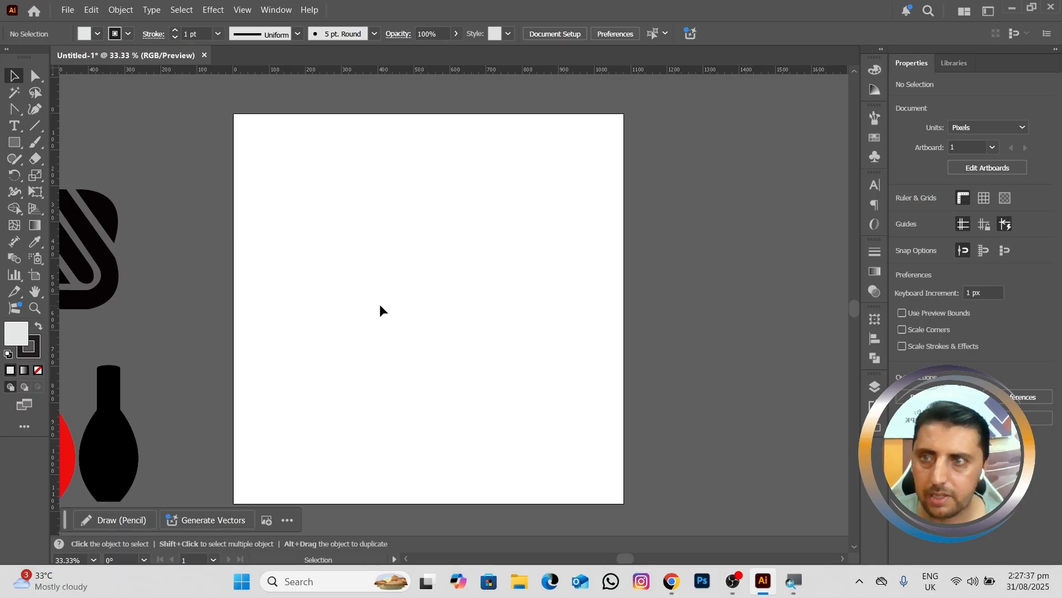
Step: Draw a wavy hill line across the artboard's lower part and a looping cursive word above it with the Pencil tool
left_click(19, 166)
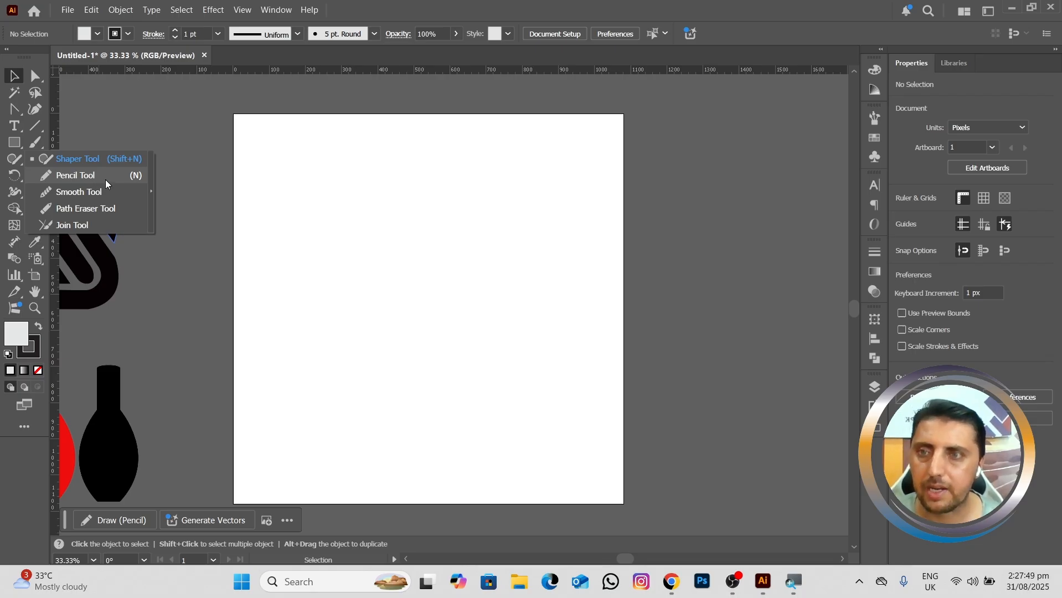
left_click(75, 176)
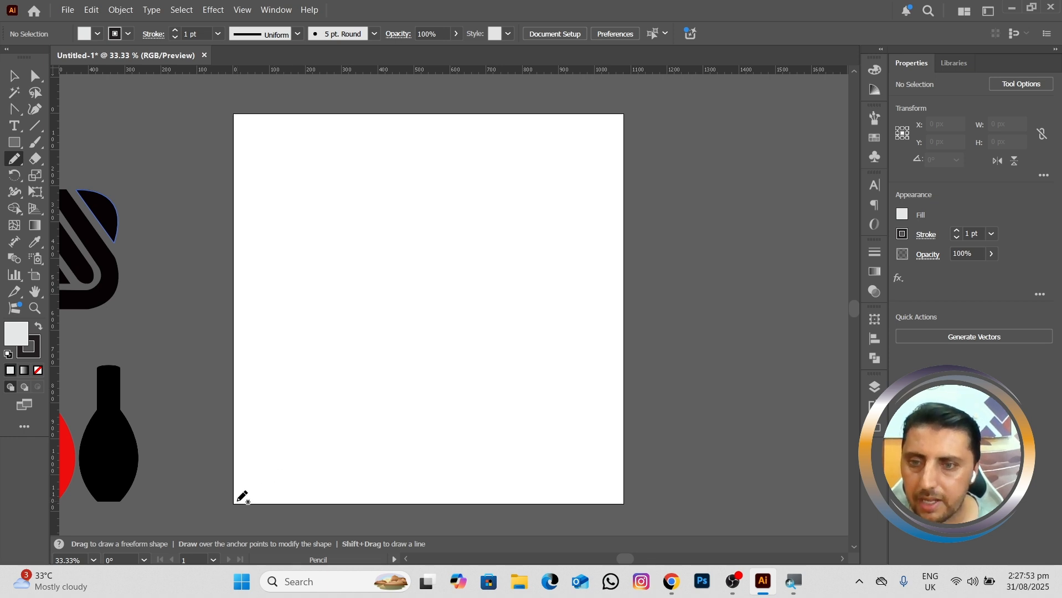
mouse_move(236, 502)
left_mouse_down()
mouse_move(285, 414)
mouse_move(327, 396)
mouse_move(385, 424)
mouse_move(477, 390)
mouse_move(516, 450)
mouse_move(555, 400)
mouse_move(627, 501)
left_mouse_up()
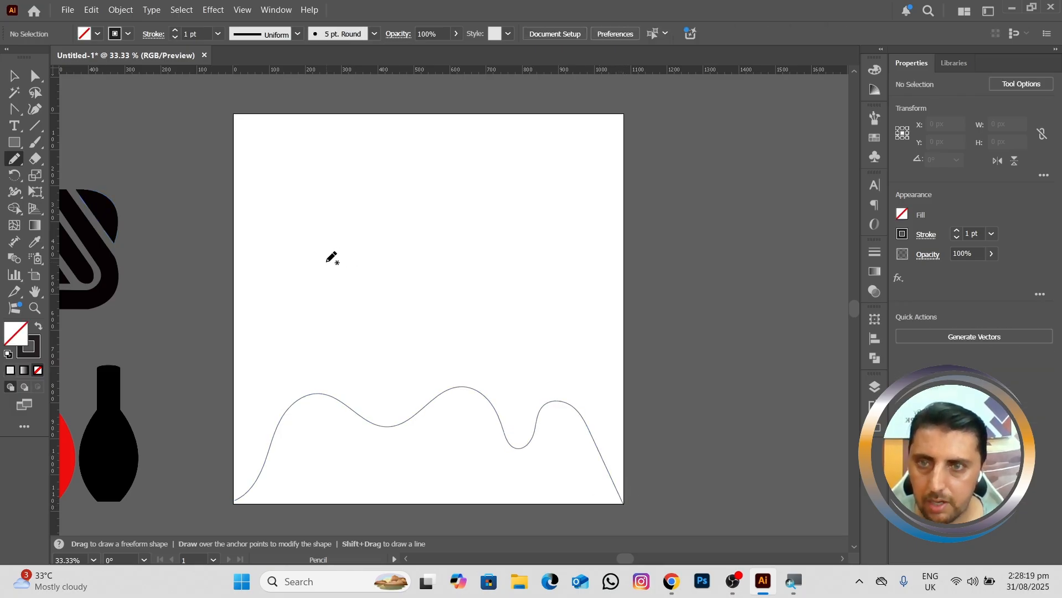
mouse_move(327, 261)
left_mouse_down()
mouse_move(353, 247)
mouse_move(402, 167)
mouse_move(381, 176)
mouse_move(360, 229)
mouse_move(364, 254)
mouse_move(383, 259)
mouse_move(438, 225)
mouse_move(444, 243)
mouse_move(427, 282)
mouse_move(469, 253)
mouse_move(486, 224)
mouse_move(469, 249)
mouse_move(510, 277)
mouse_move(556, 234)
mouse_move(525, 271)
left_mouse_up()
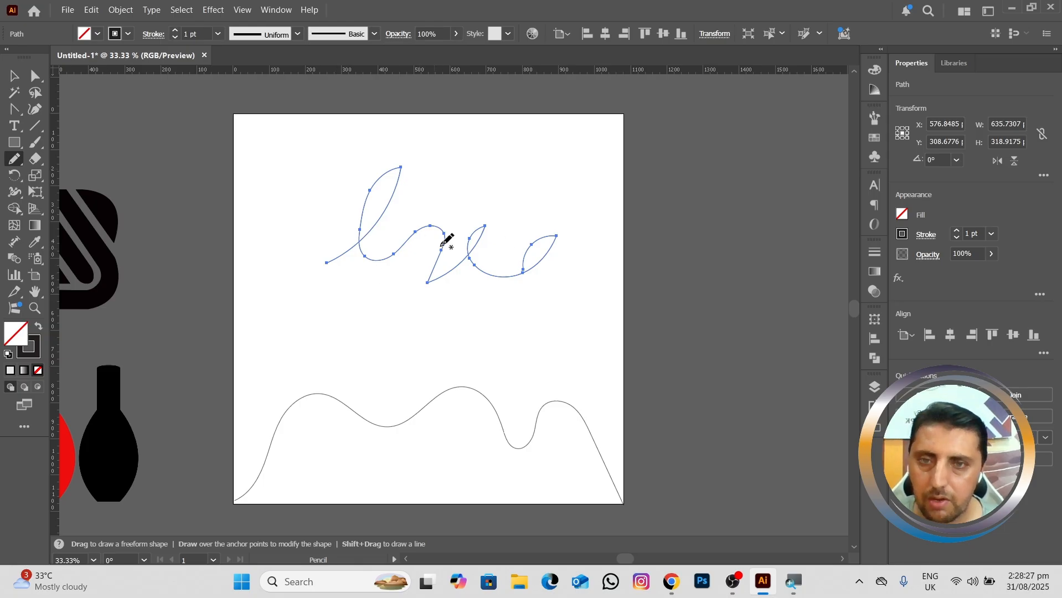
left_click(13, 76)
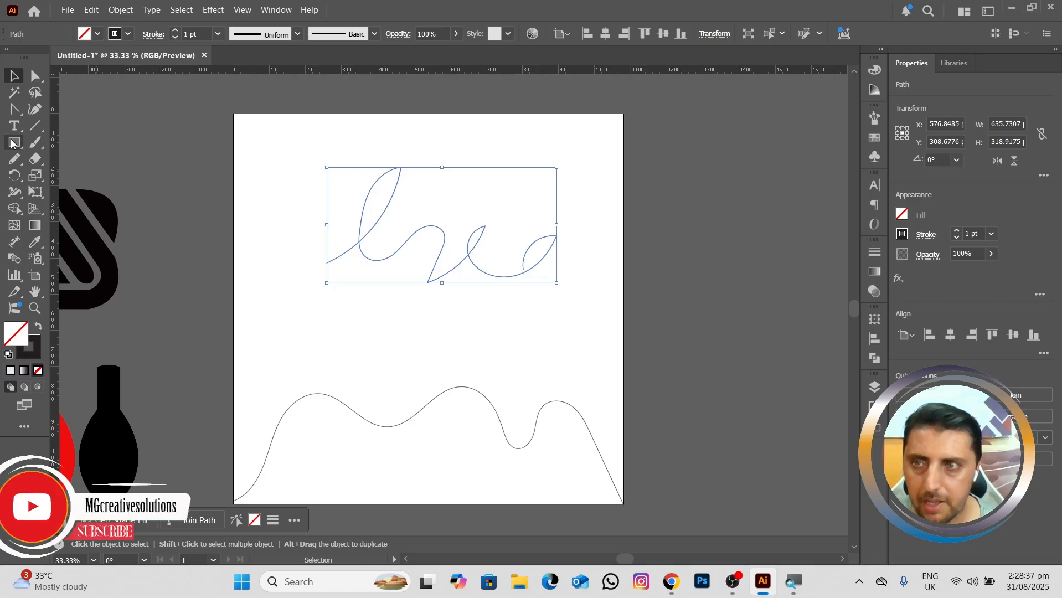
Step: Brush along the loops, bends and sharp lower corner of the cursive line with the Smooth tool
left_click(14, 159)
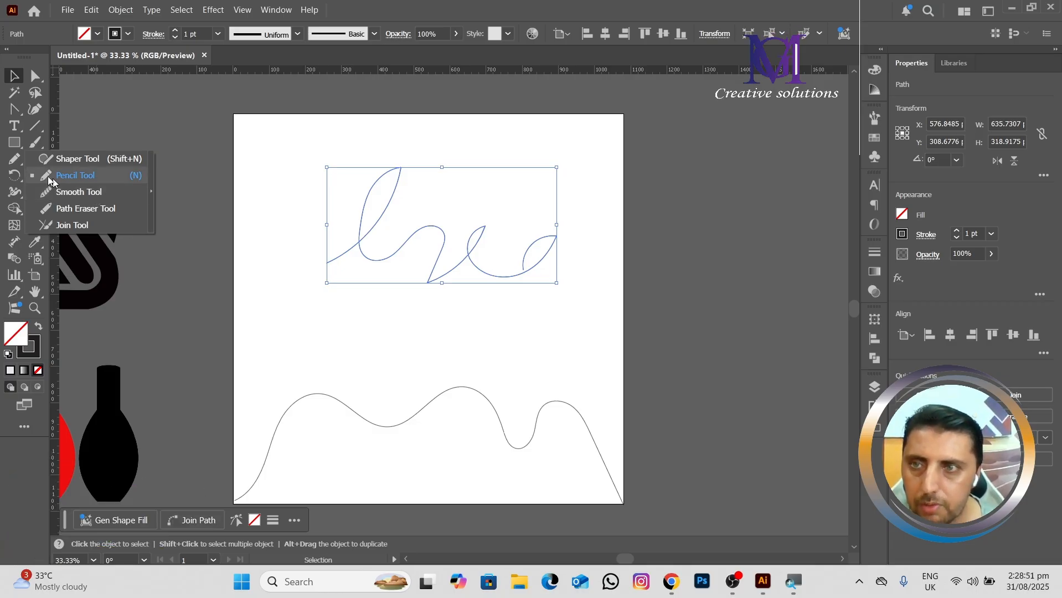
left_click(85, 192)
scroll(287, 228, "up", 1)
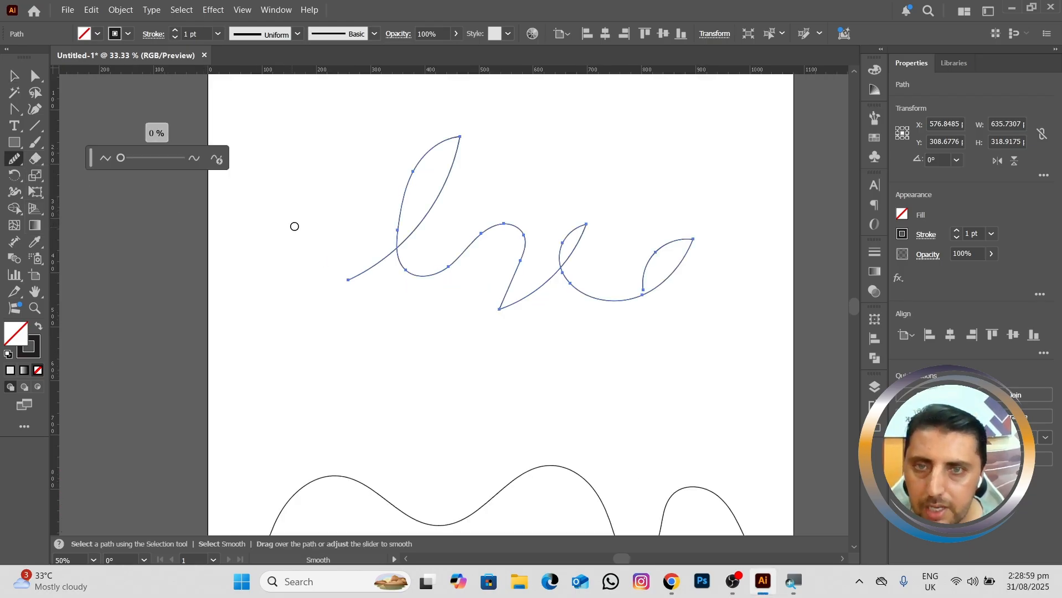
left_click_drag(447, 209, 303, 244)
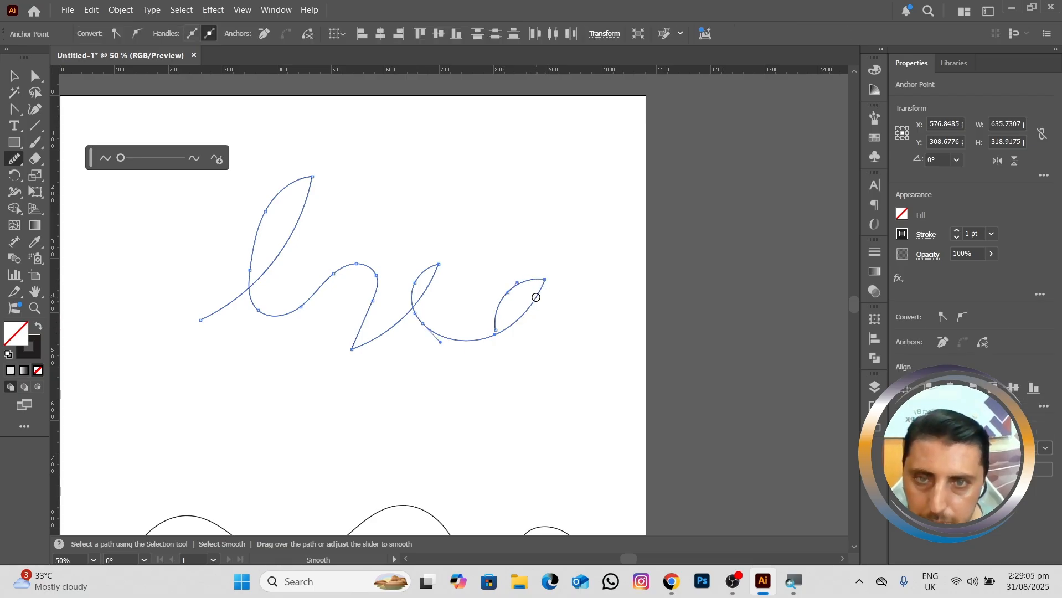
mouse_move(536, 296)
left_mouse_down()
mouse_move(493, 312)
mouse_move(505, 291)
mouse_move(526, 311)
mouse_move(496, 336)
left_mouse_up()
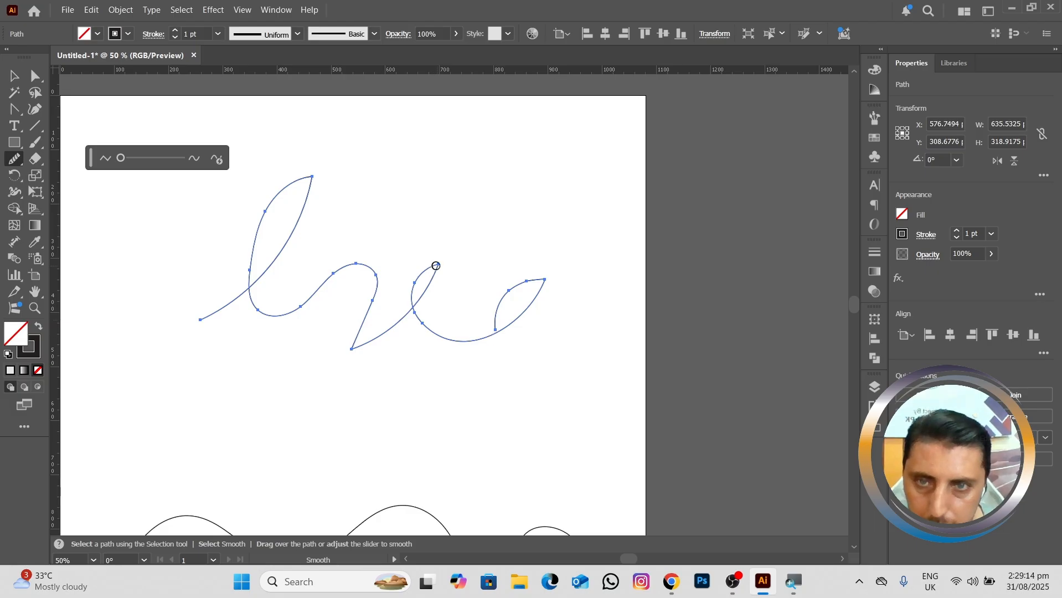
mouse_move(436, 266)
left_mouse_down()
mouse_move(414, 310)
mouse_move(366, 343)
left_mouse_up()
left_click_drag(341, 271, 304, 308)
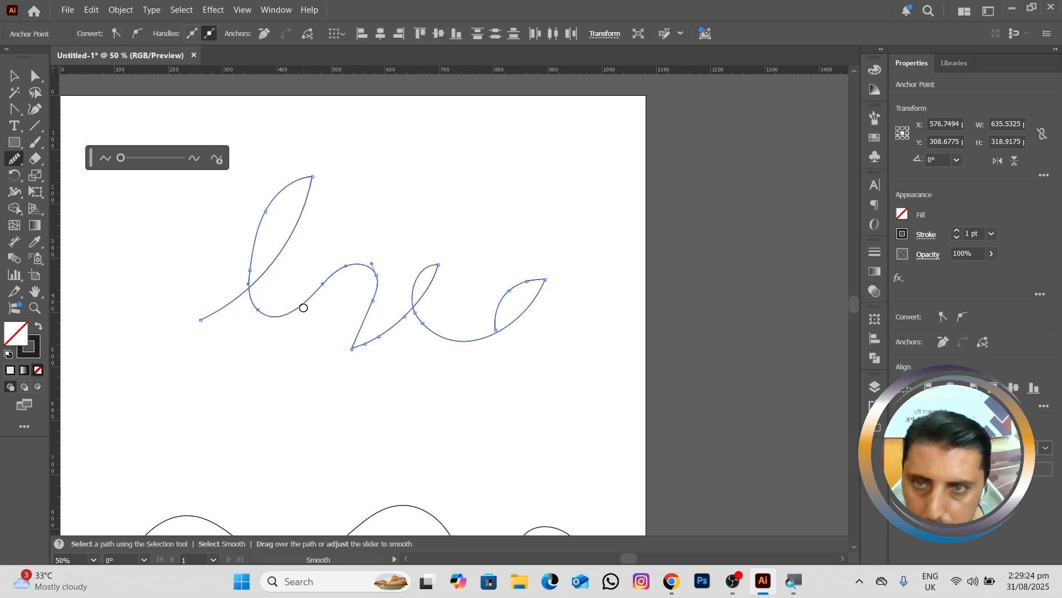
mouse_move(313, 178)
left_mouse_down()
mouse_move(273, 201)
mouse_move(249, 260)
mouse_move(303, 196)
mouse_move(302, 221)
left_mouse_up()
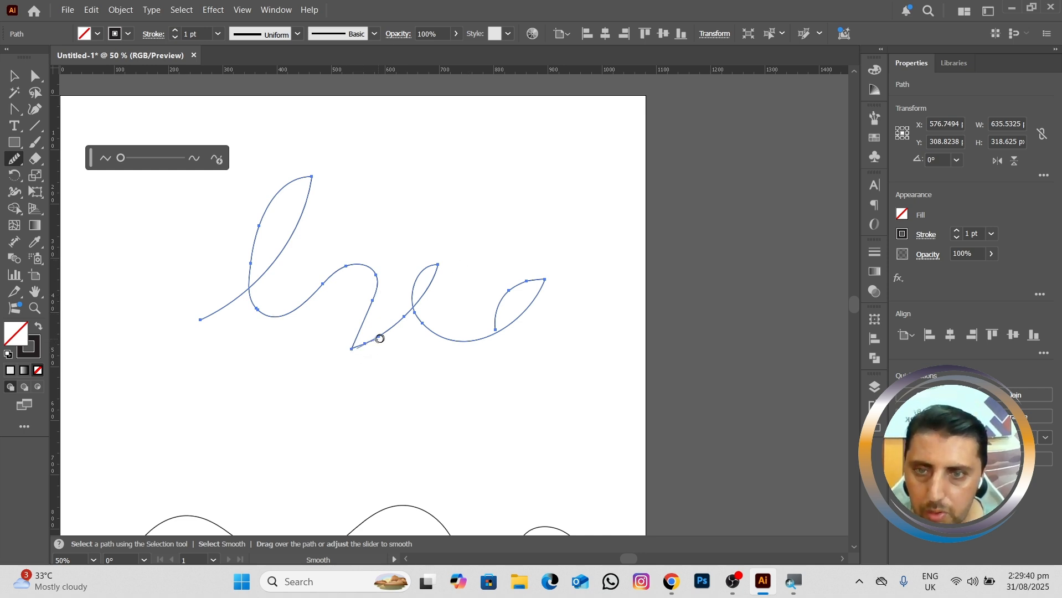
mouse_move(368, 346)
left_mouse_down()
mouse_move(353, 350)
mouse_move(371, 342)
mouse_move(361, 341)
left_mouse_up()
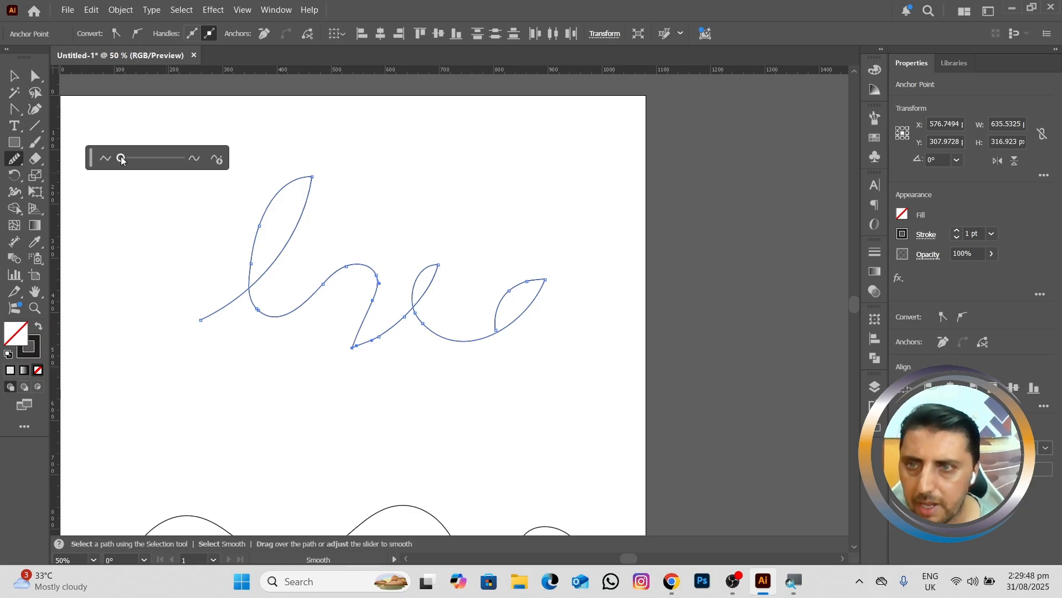
Step: Raise the smoothing amount past halfway and brush over the cursive line's middle bend and last two loops with the Smooth tool
left_click_drag(122, 160, 160, 158)
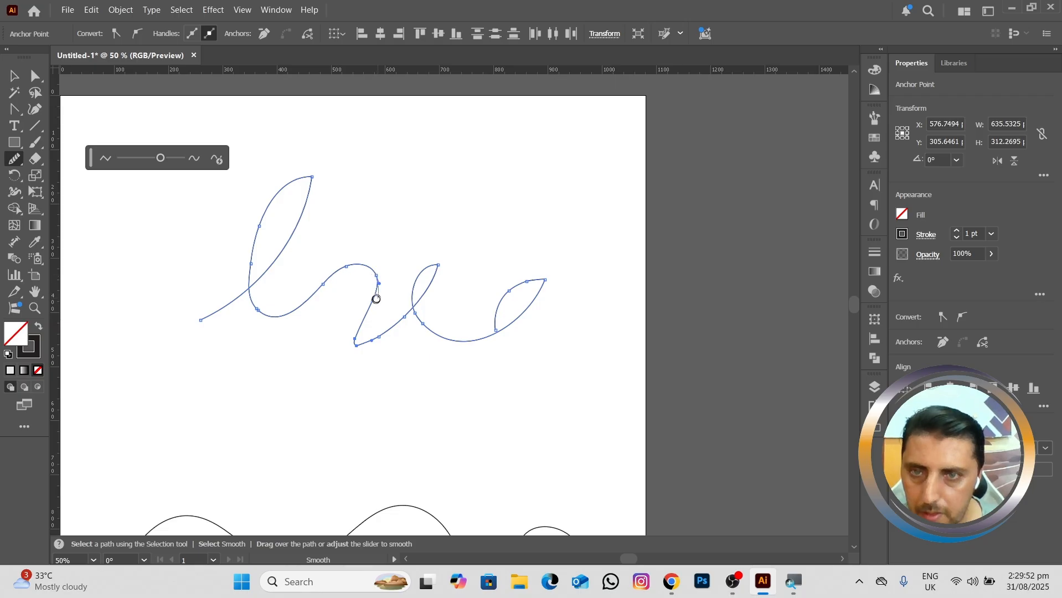
left_click_drag(376, 299, 370, 306)
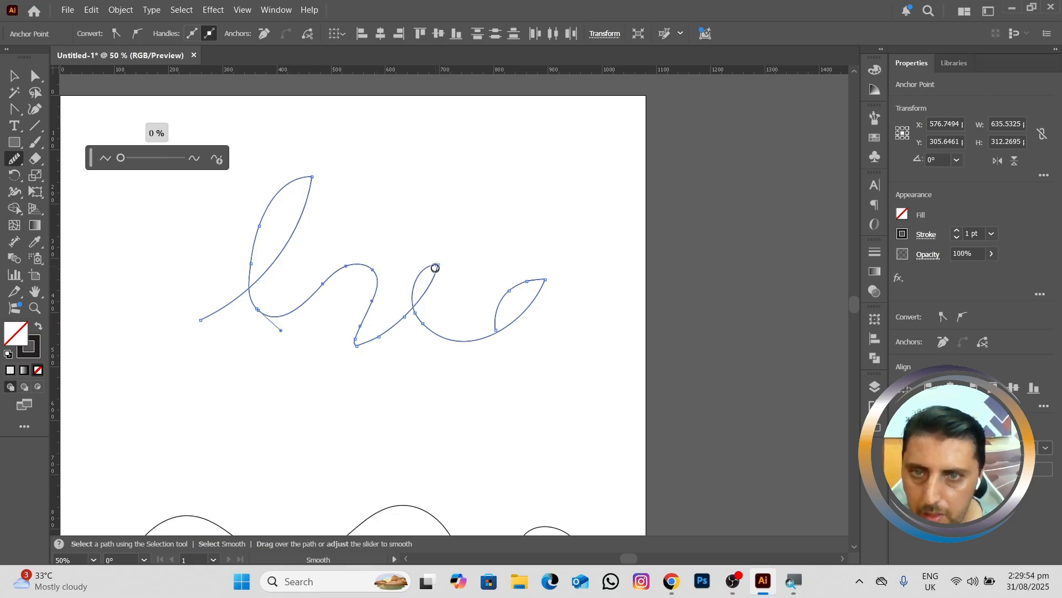
left_click_drag(435, 268, 432, 278)
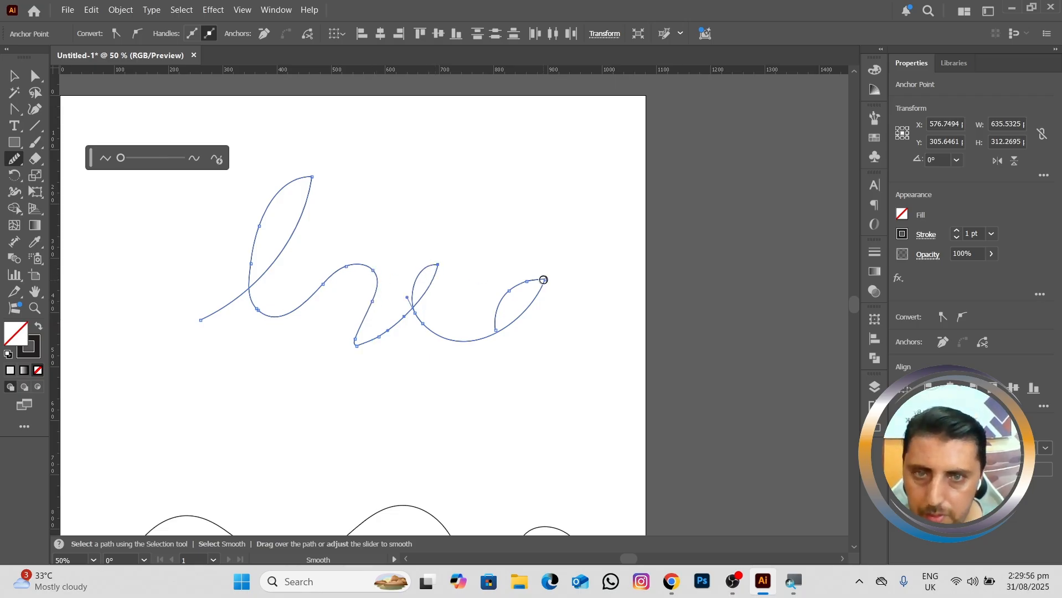
left_click_drag(543, 280, 496, 294)
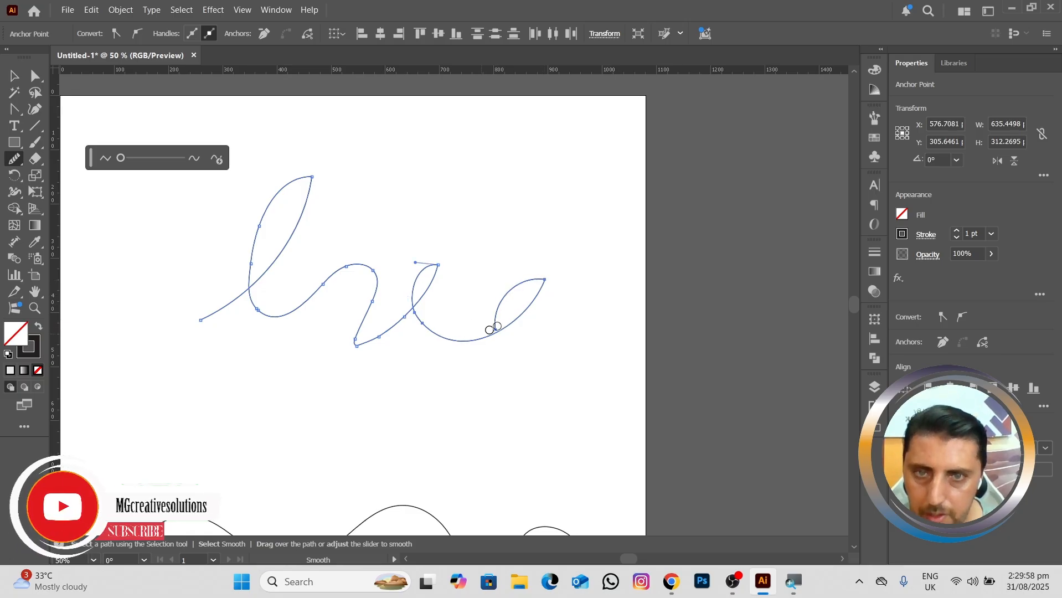
Step: Select both the cursive word and the wavy hill line and delete them from the artboard
left_click(12, 160)
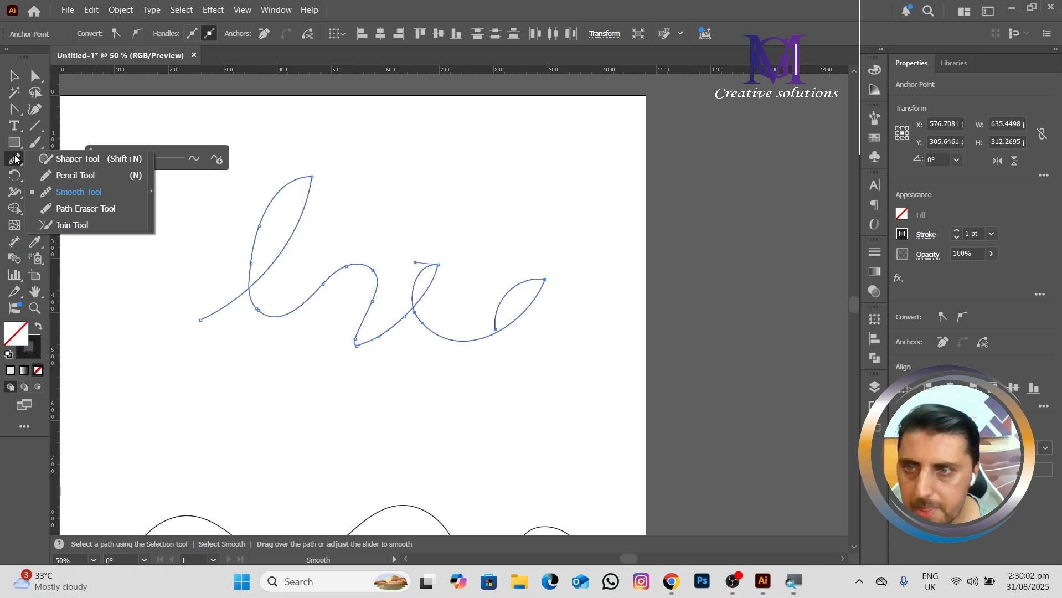
left_click(12, 78)
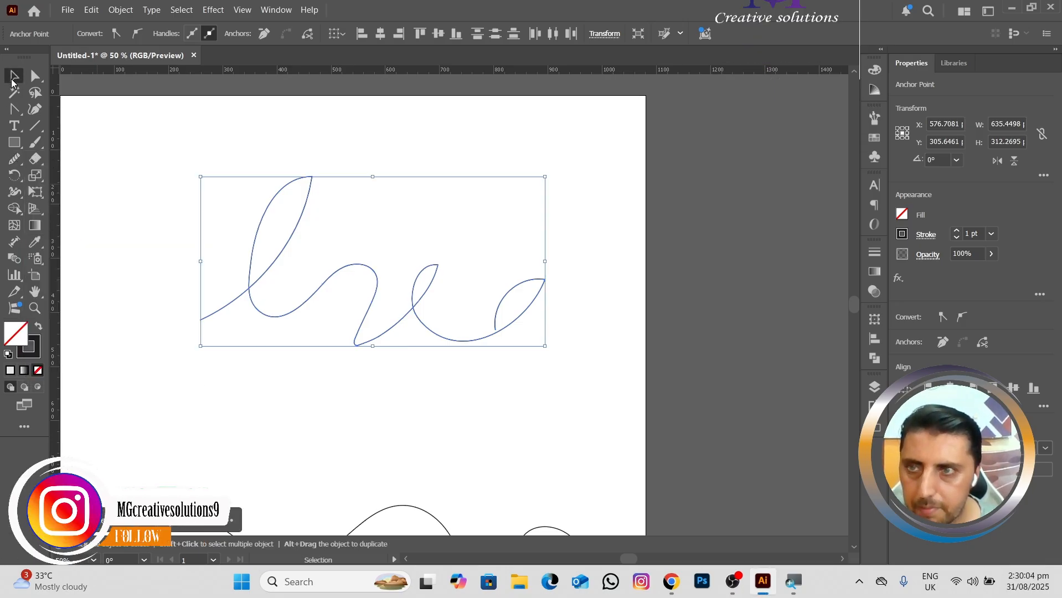
scroll(214, 267, "down", 1)
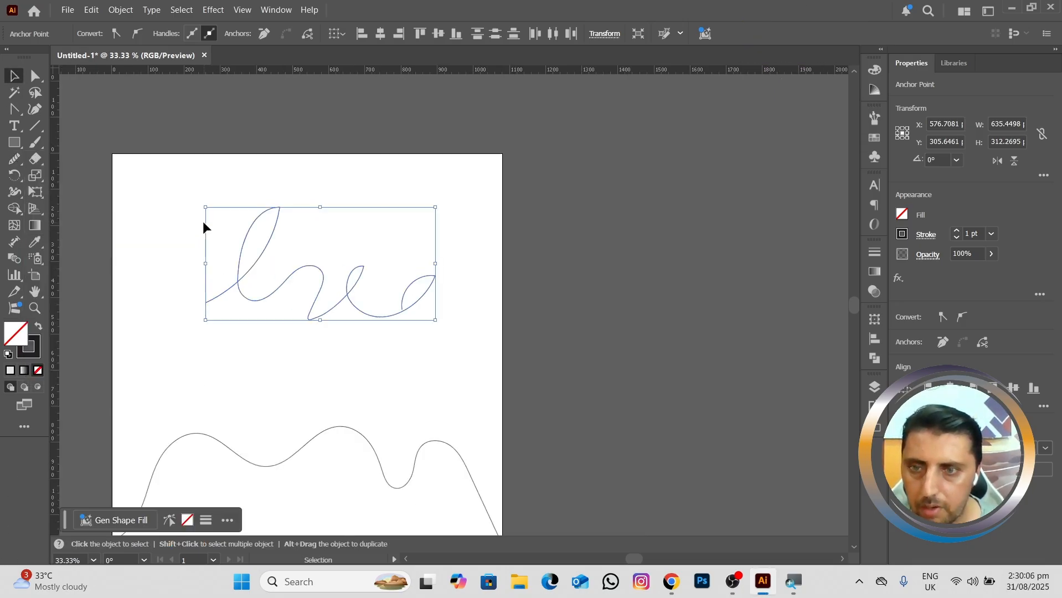
left_click_drag(136, 205, 432, 516)
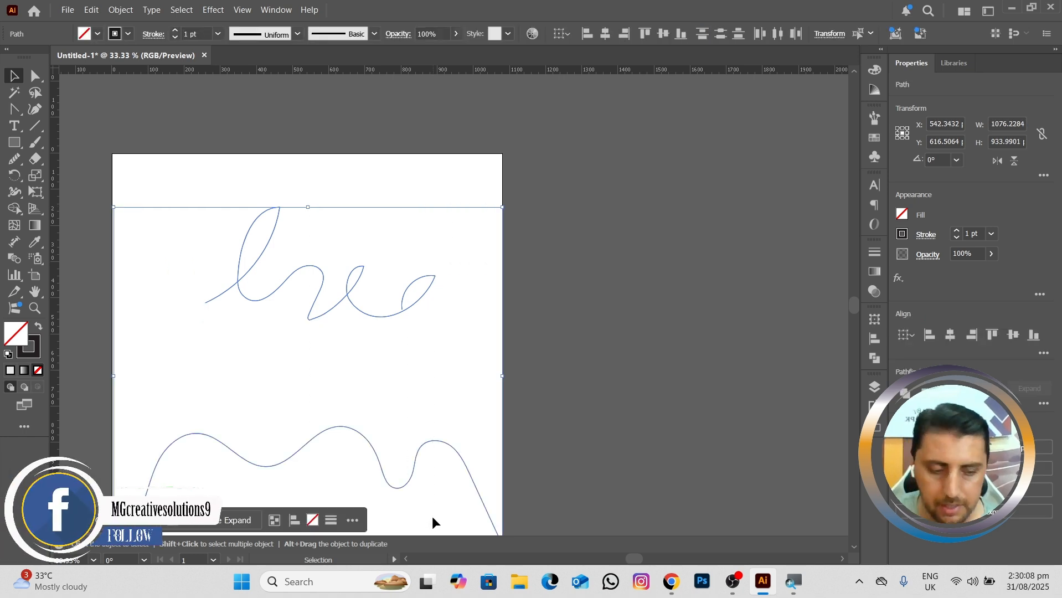
key("Delete")
Step: Draw a square about 398 px wide with the Rectangle tool and move it near the artboard's centre
left_click_drag(326, 434, 450, 379)
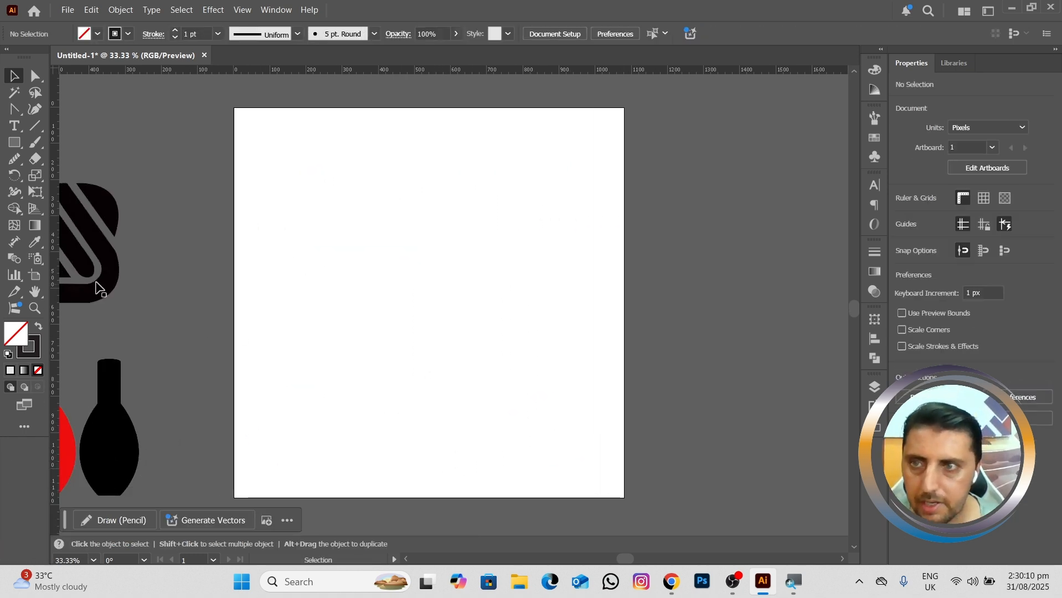
left_click(15, 166)
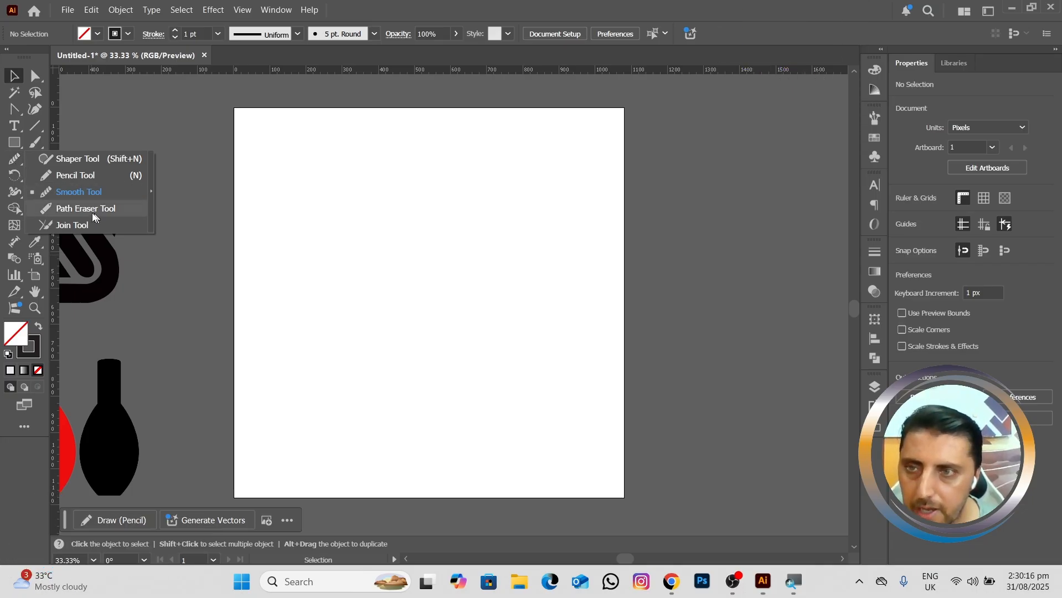
left_click(14, 142)
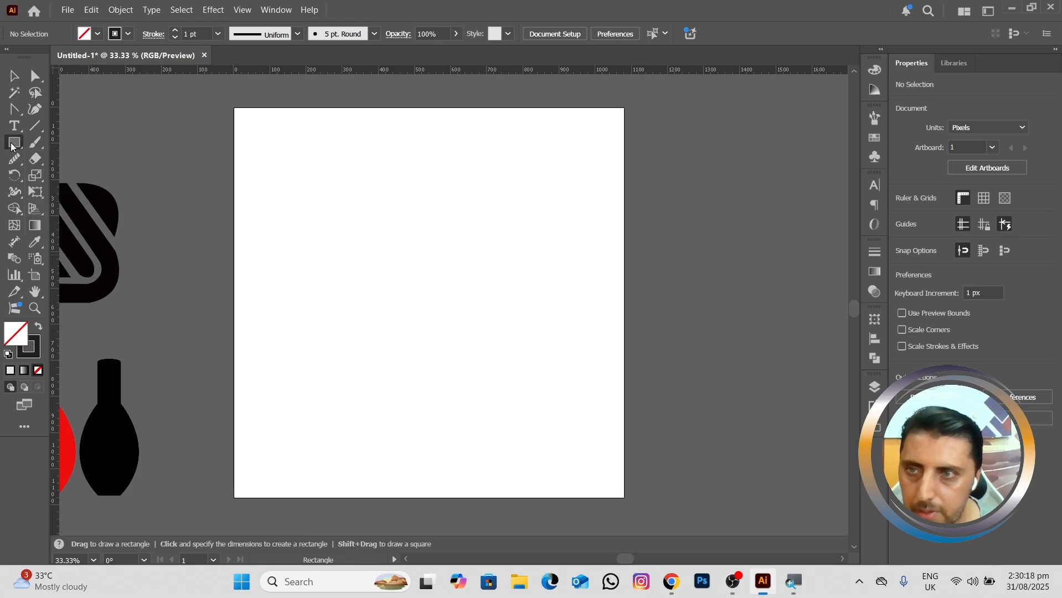
left_click(87, 147)
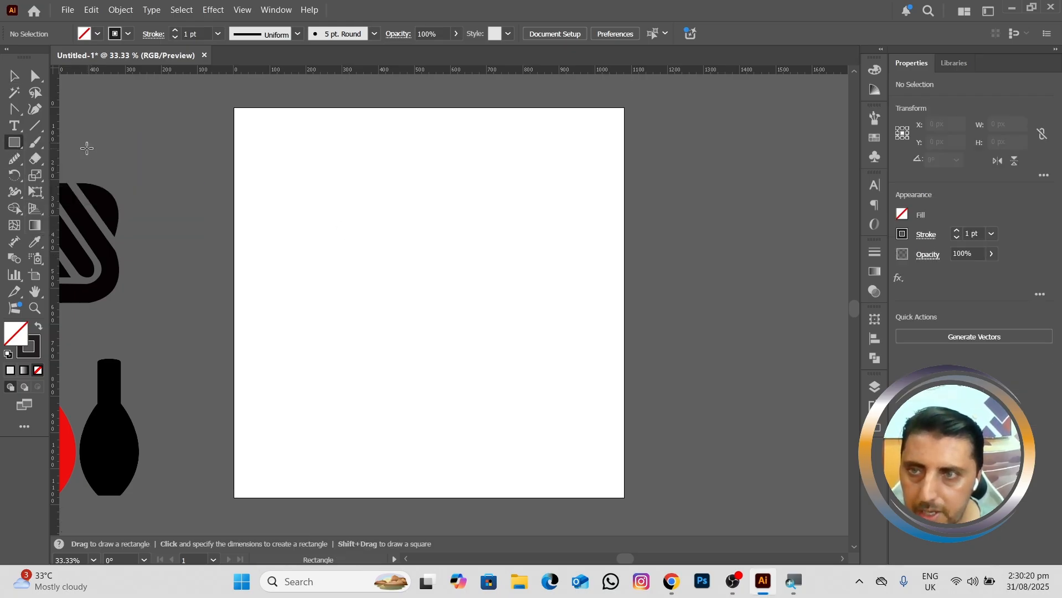
left_click_drag(406, 235, 509, 371)
left_click_drag(474, 305, 434, 281)
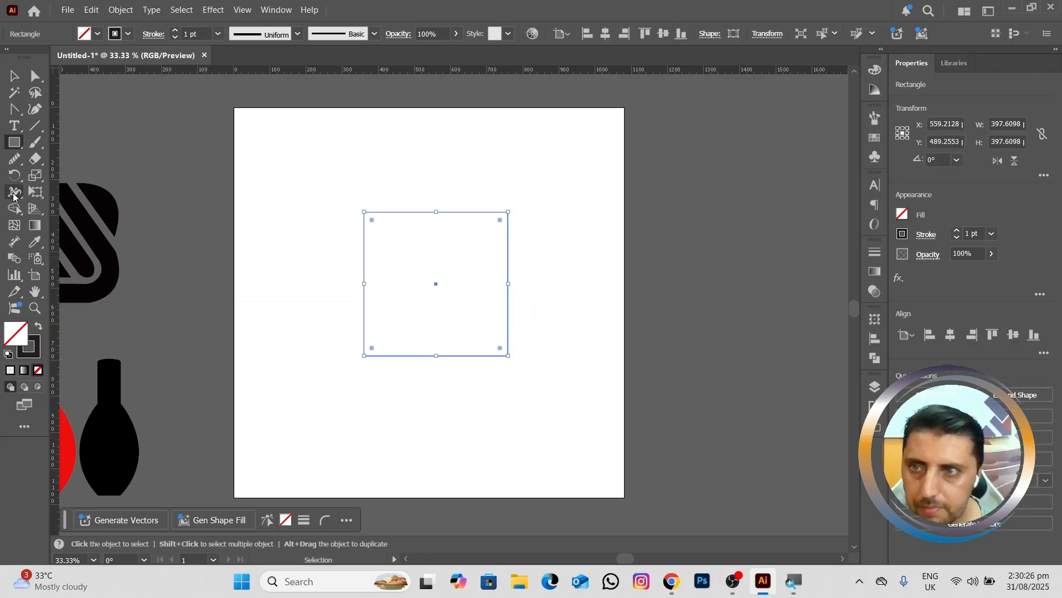
Step: Erase a gap in each of the square's left, bottom and right edges with the Path Eraser tool
left_click(14, 162)
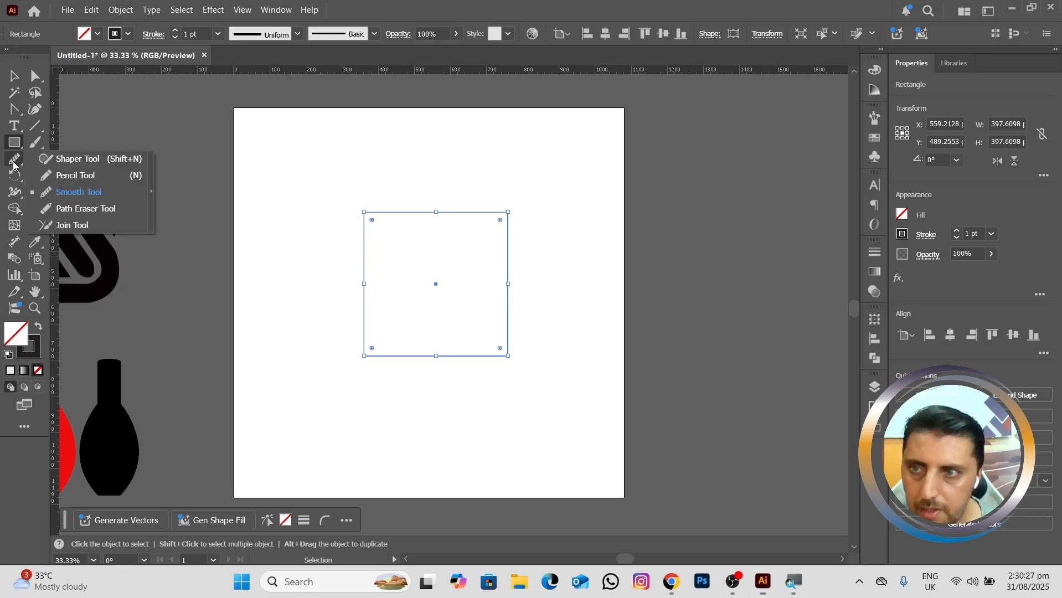
left_click(72, 211)
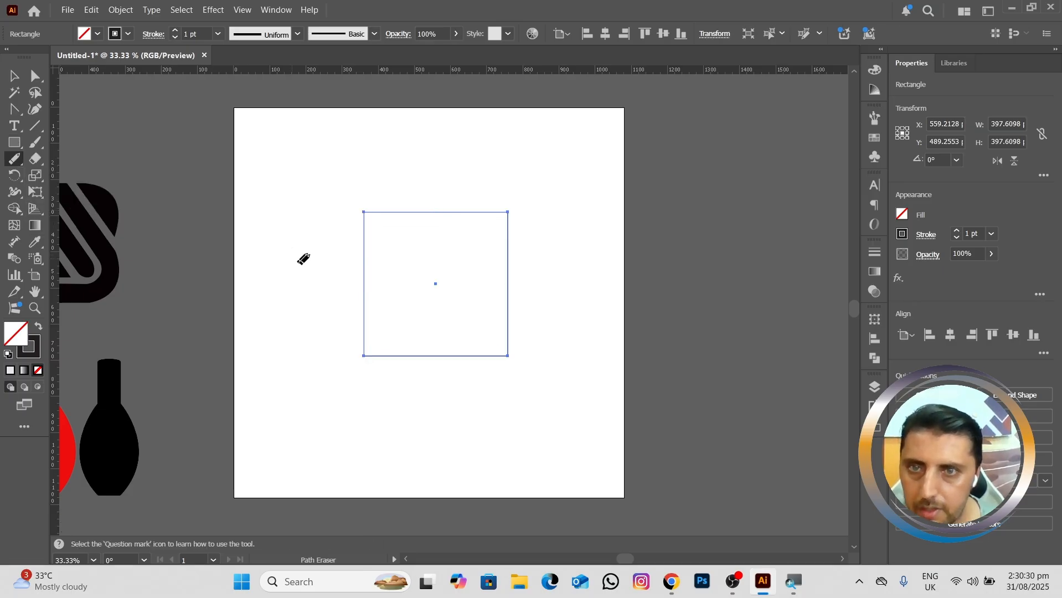
scroll(279, 273, "up", 3)
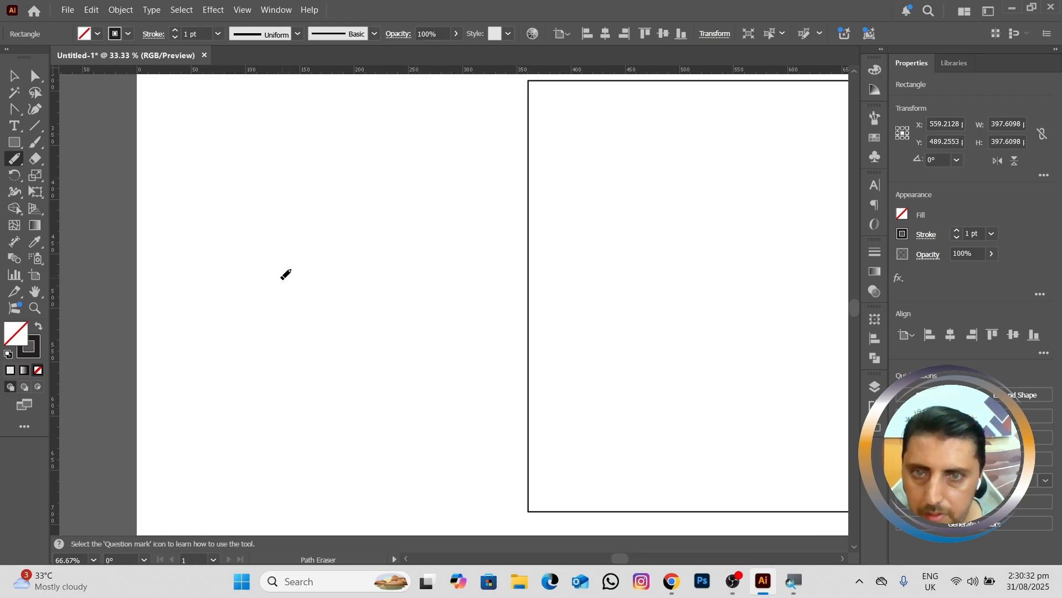
left_click_drag(468, 344, 202, 263)
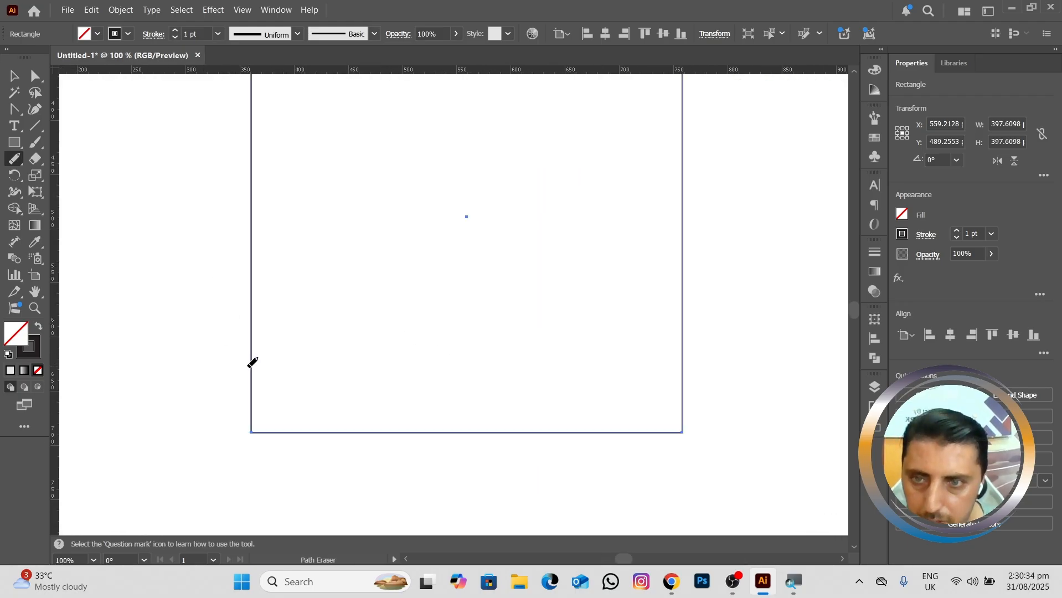
left_click_drag(253, 343, 327, 421)
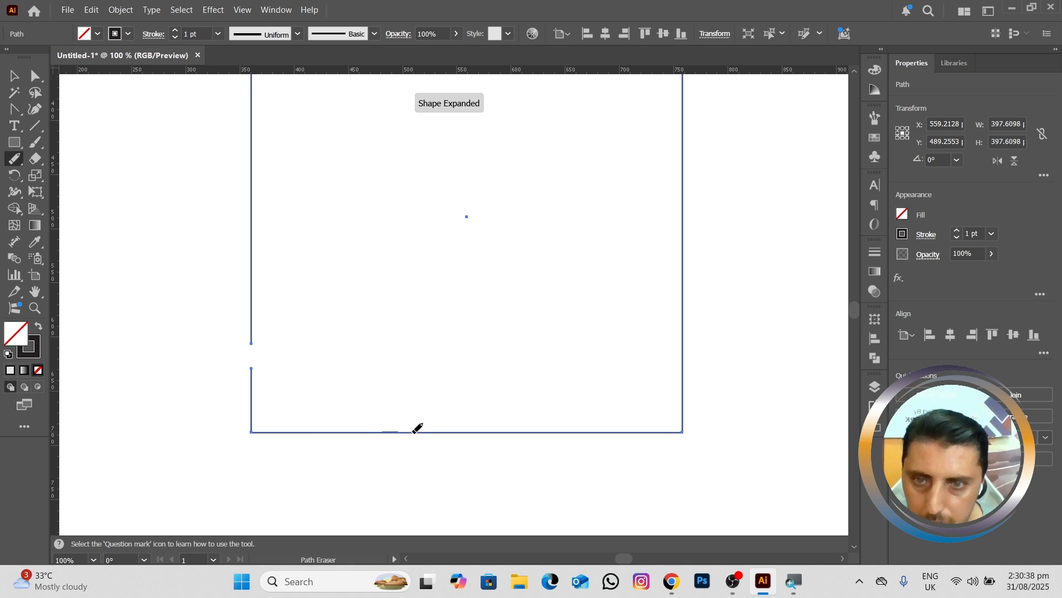
left_click_drag(467, 428, 469, 429)
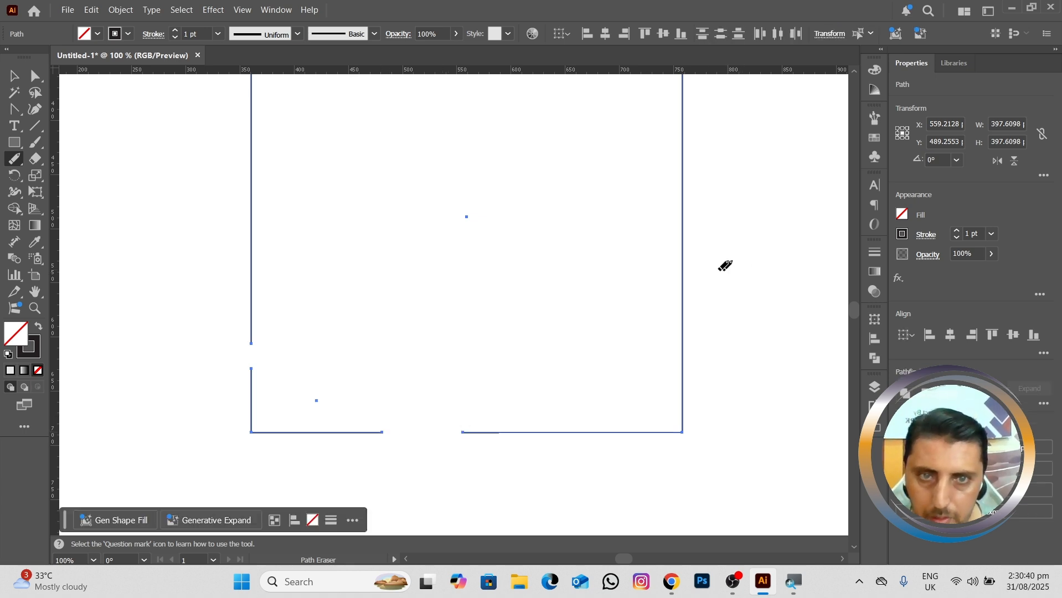
left_click_drag(686, 286, 686, 315)
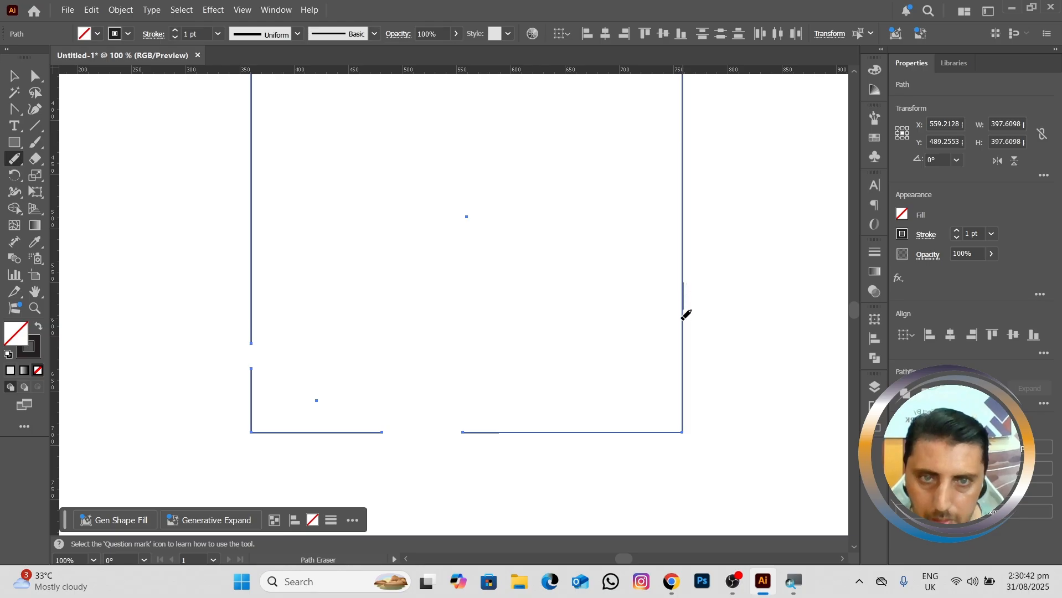
left_click_drag(685, 359, 685, 360)
Step: Erase two separate gaps in the square's top edge with the Path Eraser tool
key("space")
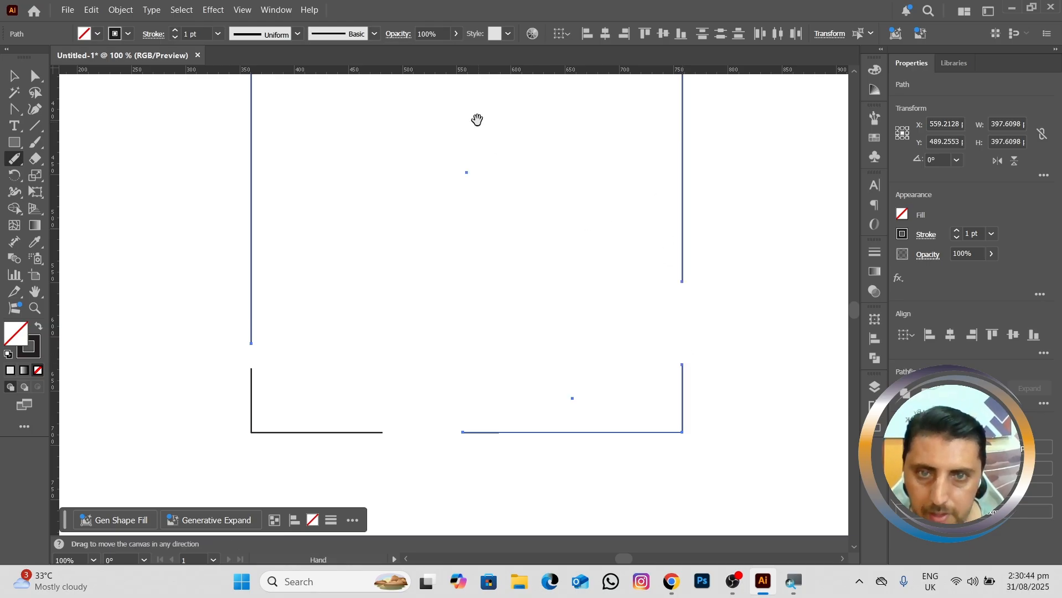
left_click_drag(476, 119, 474, 334)
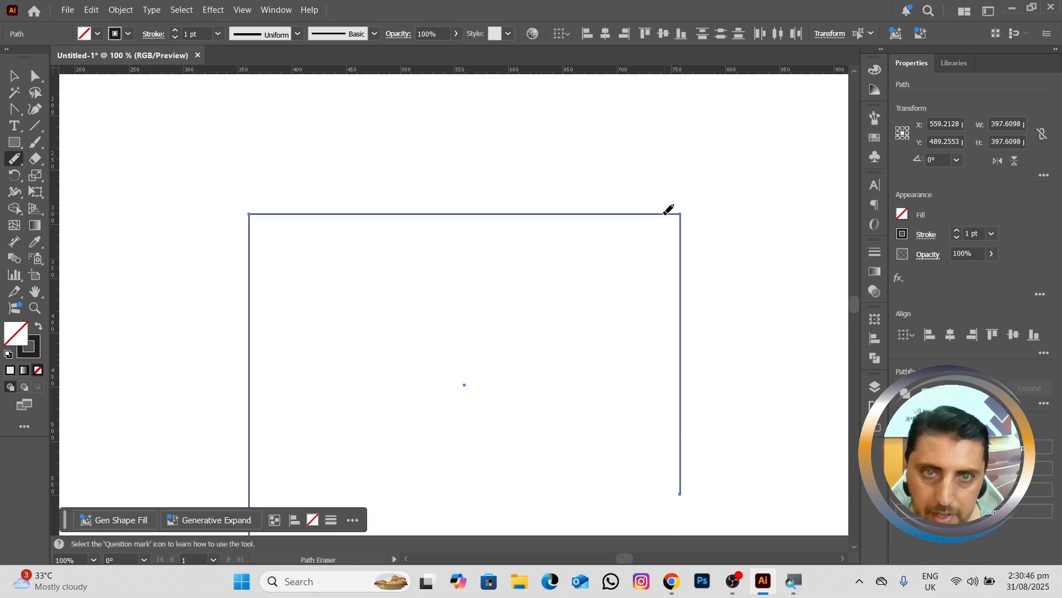
left_click_drag(655, 213, 541, 210)
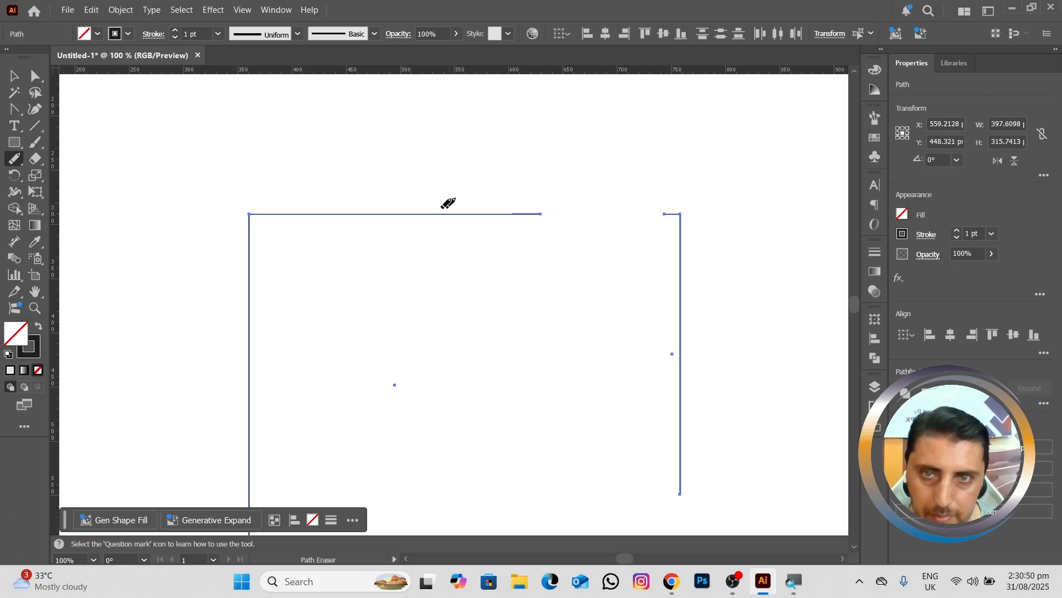
left_click_drag(341, 212, 380, 213)
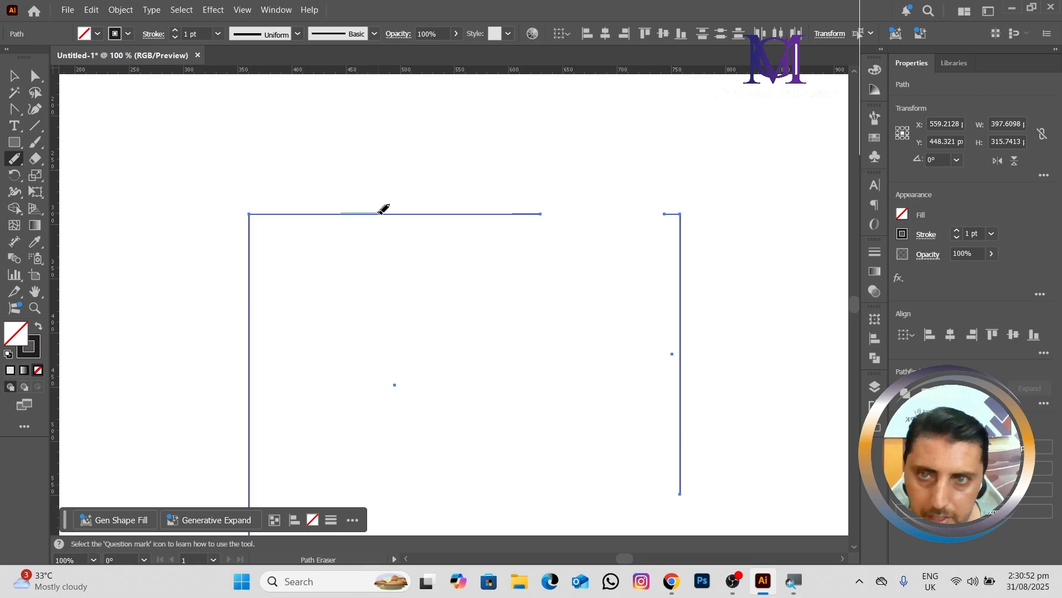
left_click_drag(448, 213, 476, 210)
Step: Undo all the Path Eraser strokes on the square's four edges
scroll(398, 210, "down", 2)
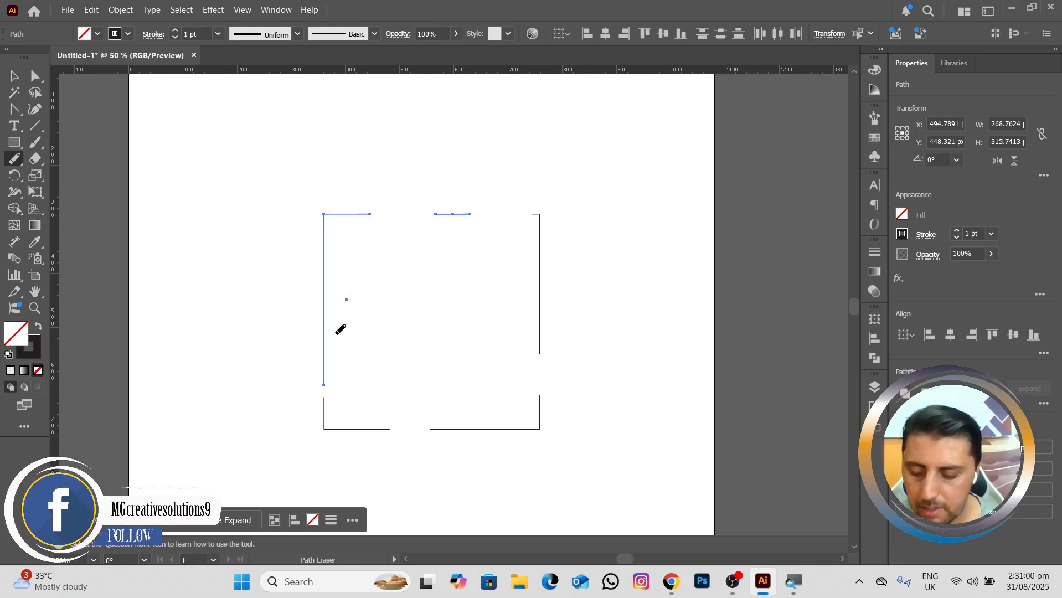
key("ctrl")
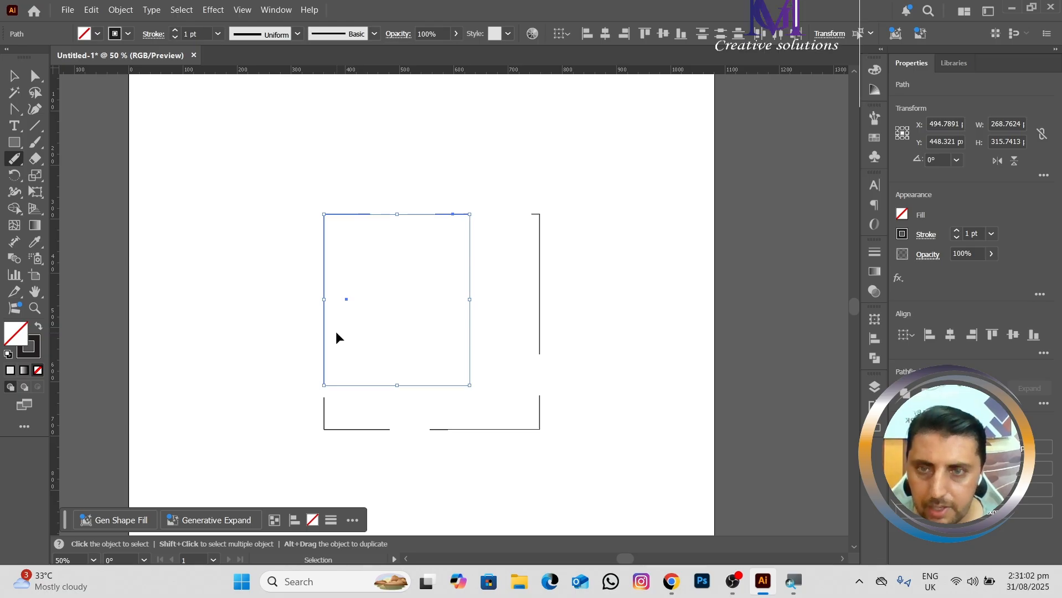
key("ctrl+z")
key("ctrl+z")
key("ctrl+z")
key("ctrl+z")
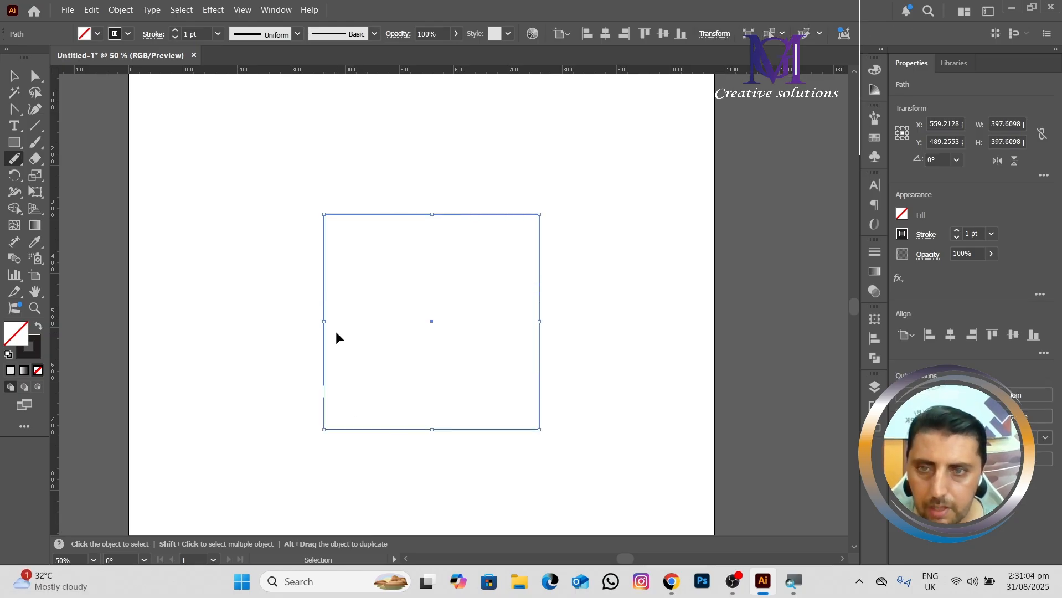
key("ctrl+z")
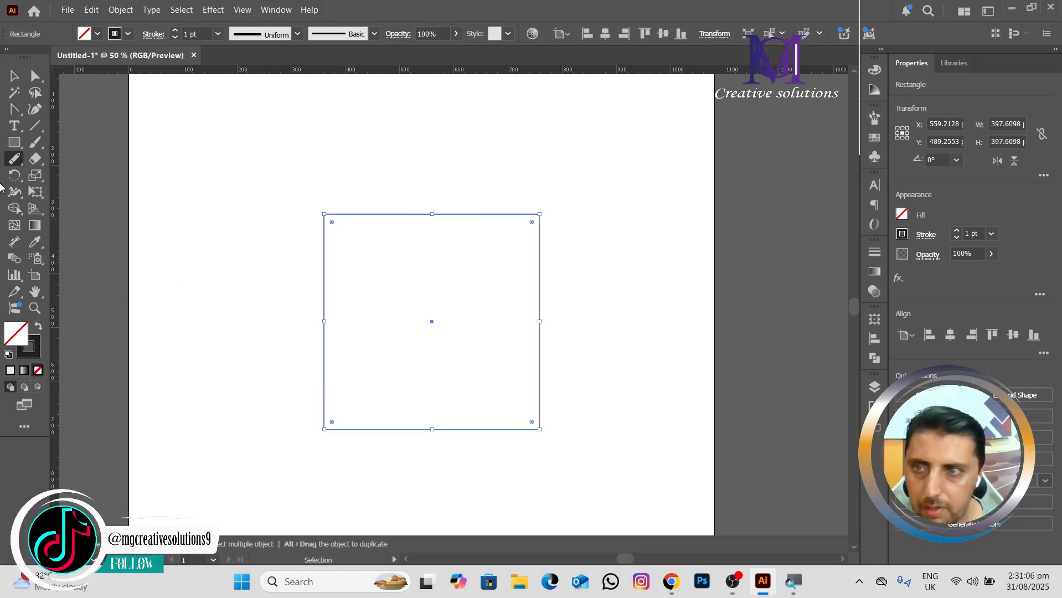
Step: Delete the square from the artboard
left_click(14, 158)
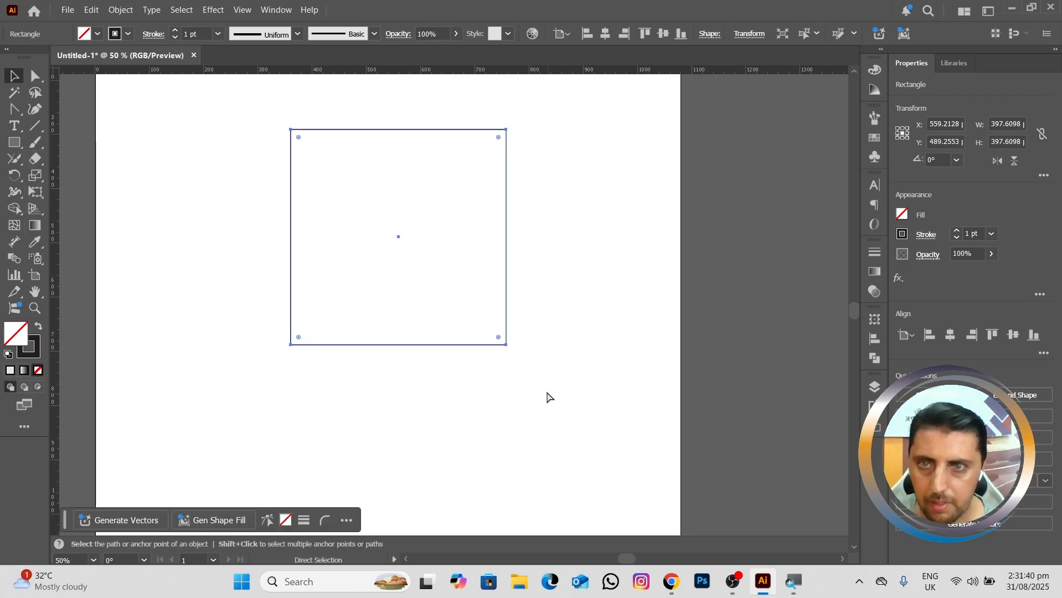
key("ctrl+z")
key("Delete")
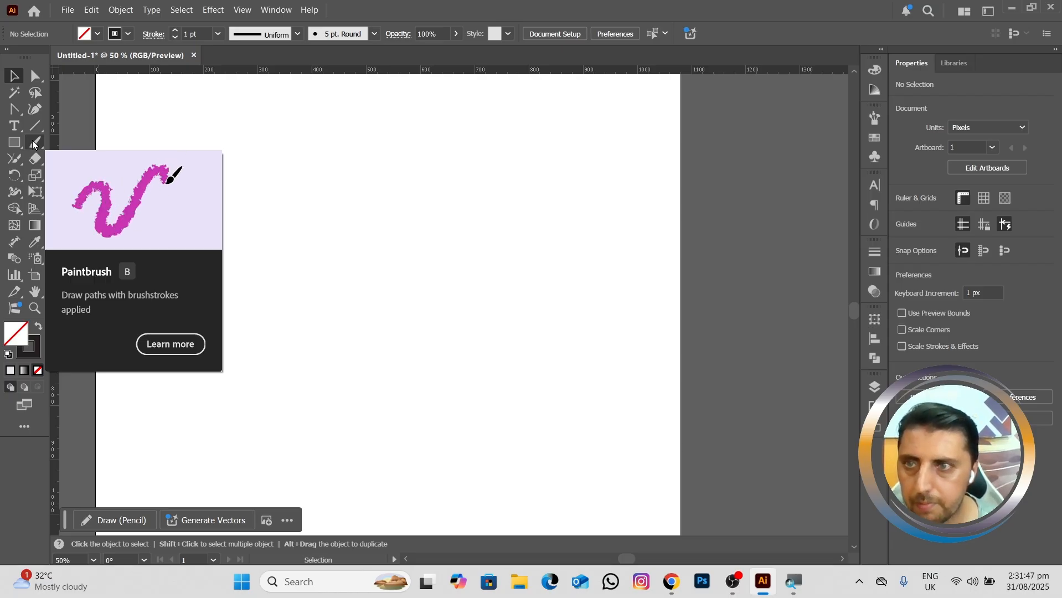
Step: Draw a rough open square about 243 px wide and 234 px high with the Pencil tool, leaving its upper-left corner open
left_click(14, 158)
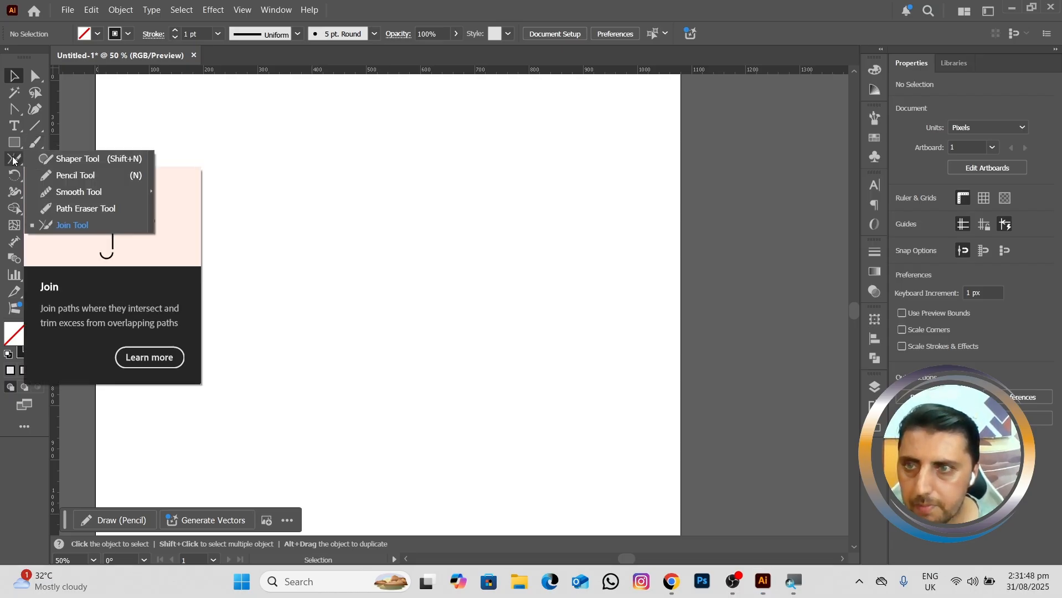
left_click(58, 176)
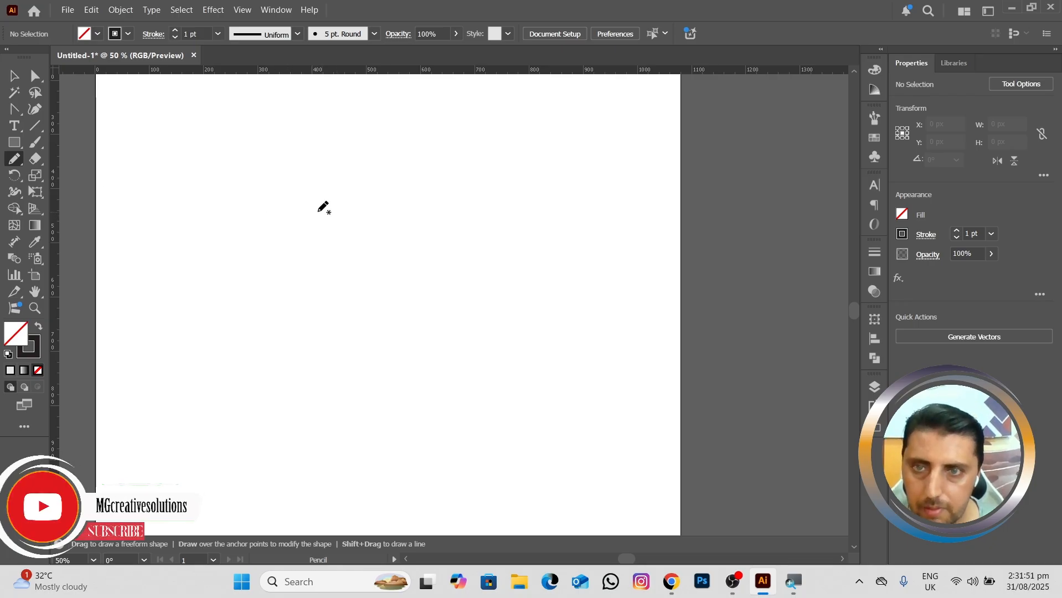
mouse_move(280, 211)
left_mouse_down()
mouse_move(390, 213)
mouse_move(394, 332)
mouse_move(260, 336)
mouse_move(268, 242)
left_mouse_up()
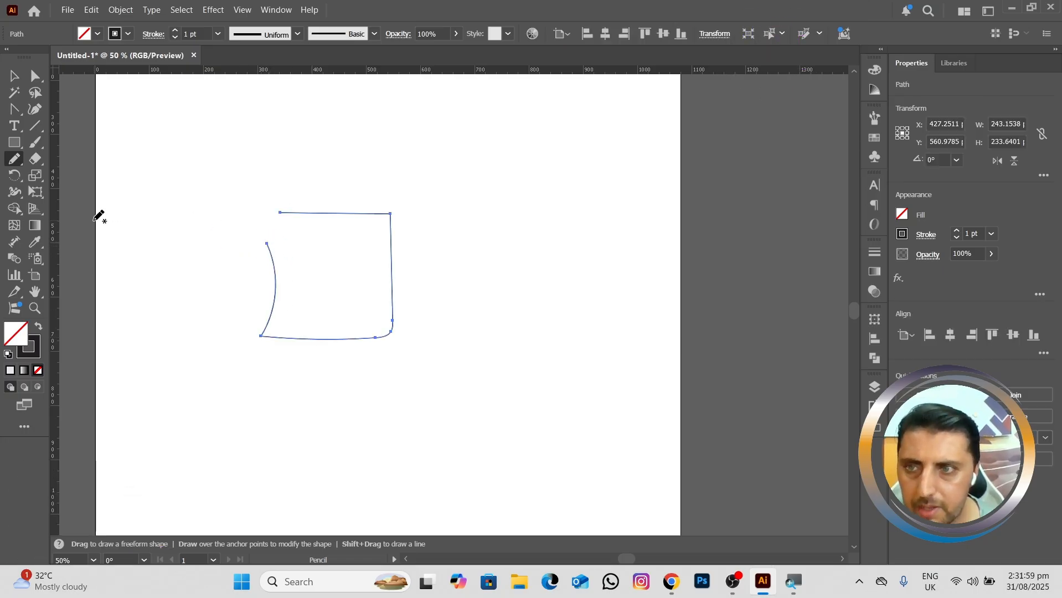
Step: Close the gap at the rough square's open upper-left corner with the Join tool
left_click(13, 177)
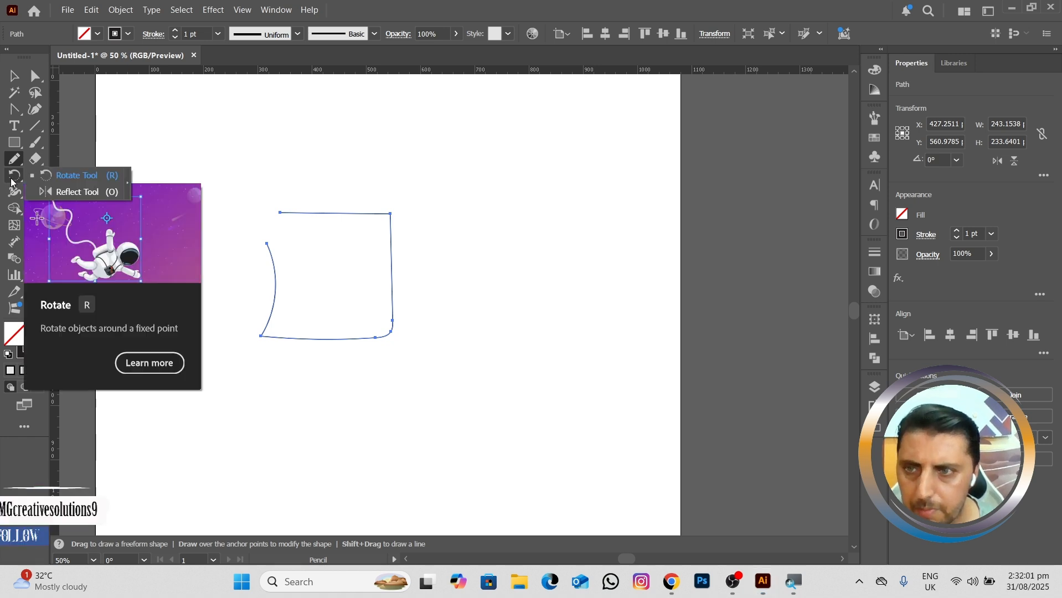
left_click(16, 167)
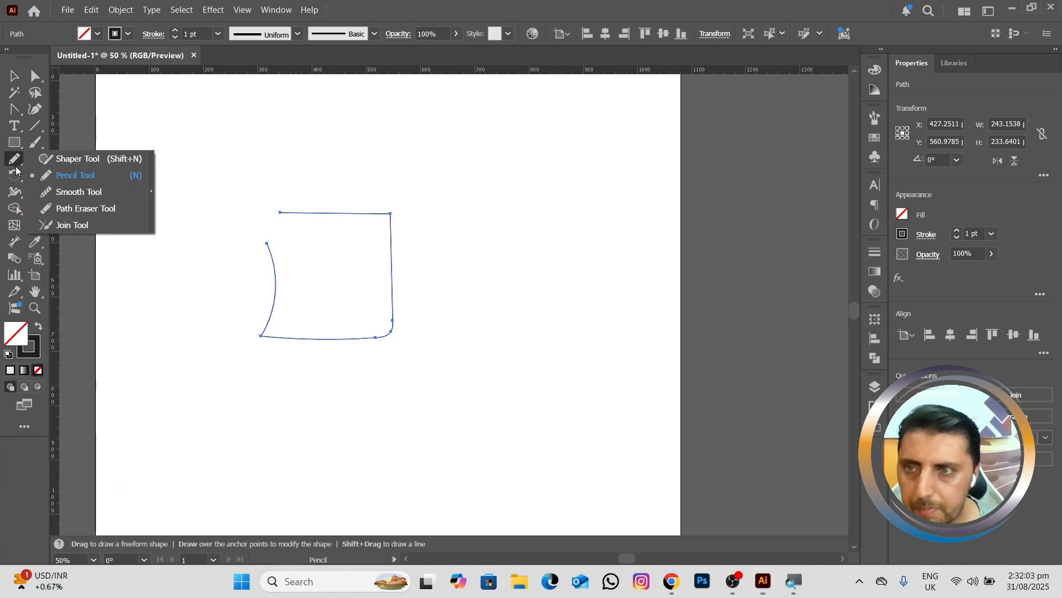
left_click(88, 227)
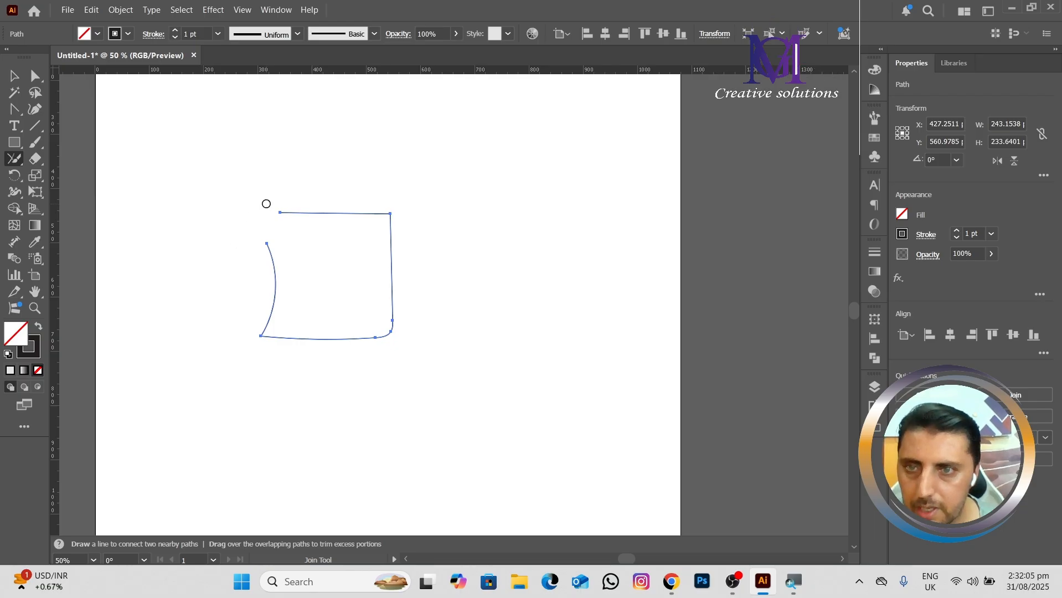
mouse_move(265, 203)
left_mouse_down()
mouse_move(238, 239)
mouse_move(270, 278)
mouse_move(313, 234)
mouse_move(295, 201)
mouse_move(261, 199)
left_mouse_up()
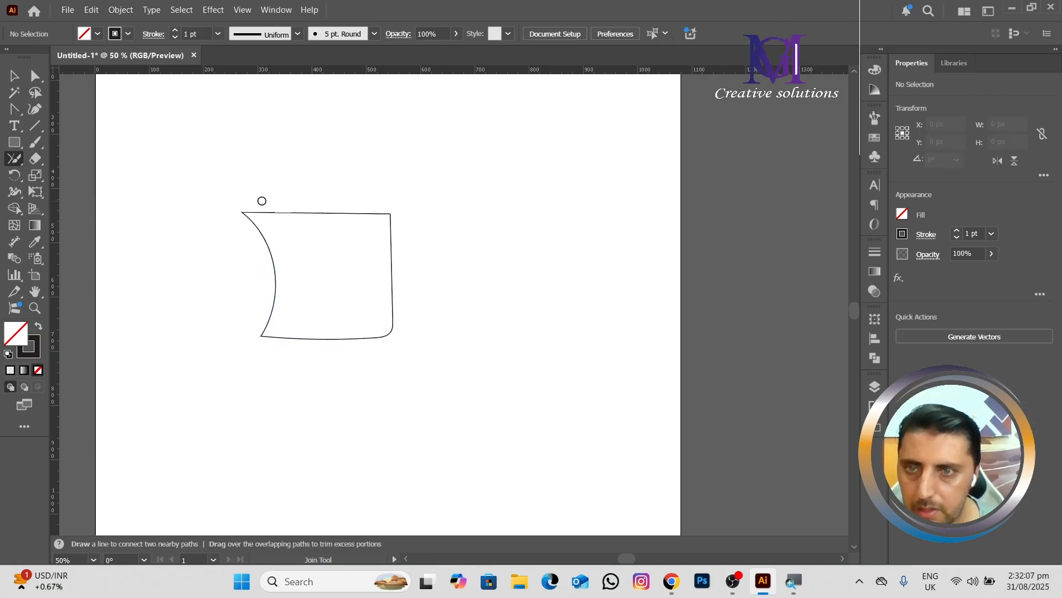
scroll(301, 232, "up", 3)
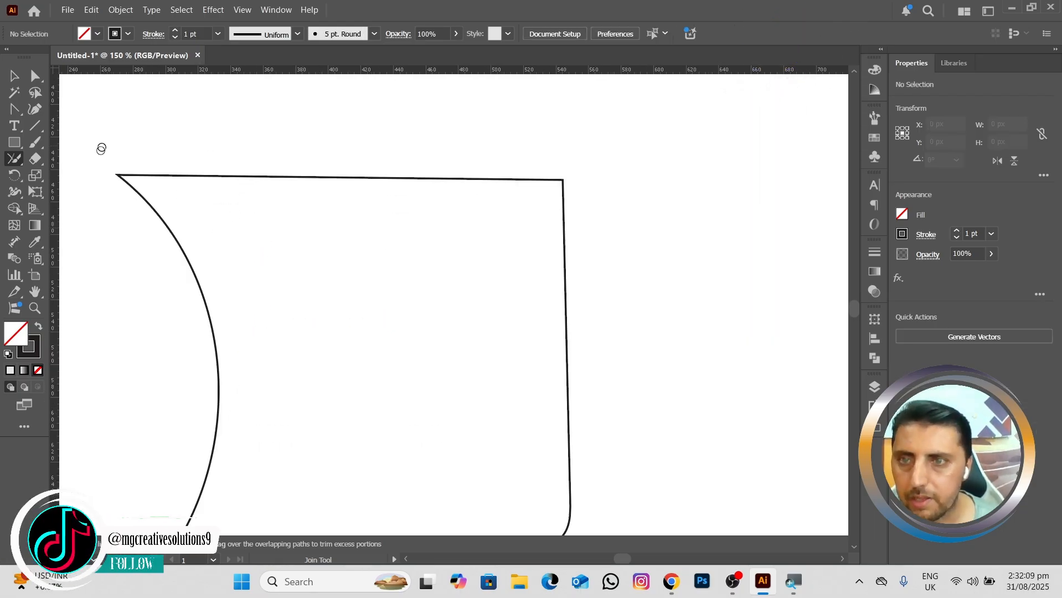
left_click_drag(259, 227, 356, 170)
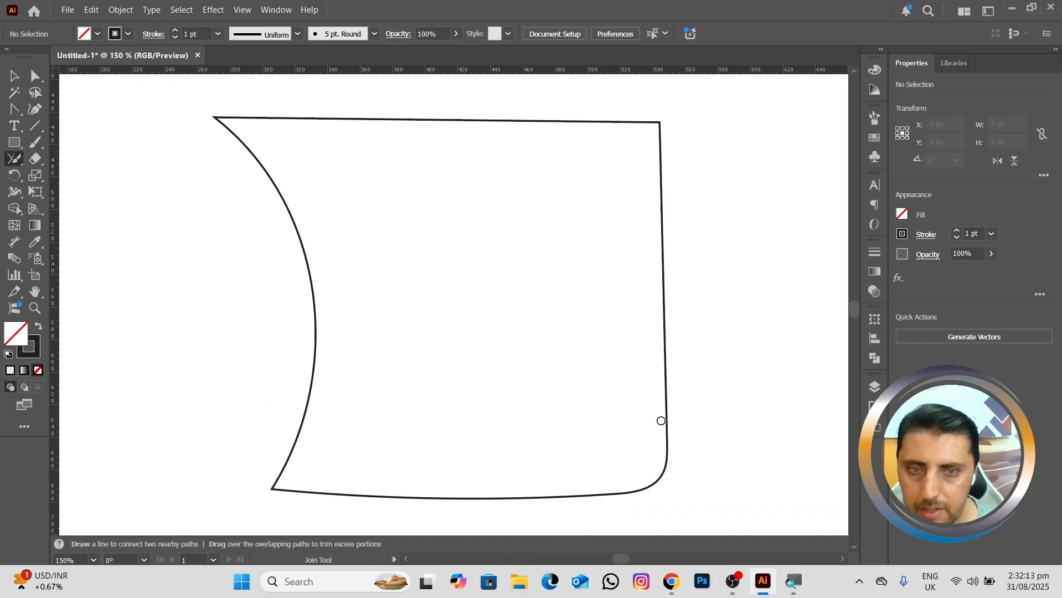
mouse_move(658, 420)
left_mouse_down()
mouse_move(649, 518)
mouse_move(692, 404)
left_mouse_up()
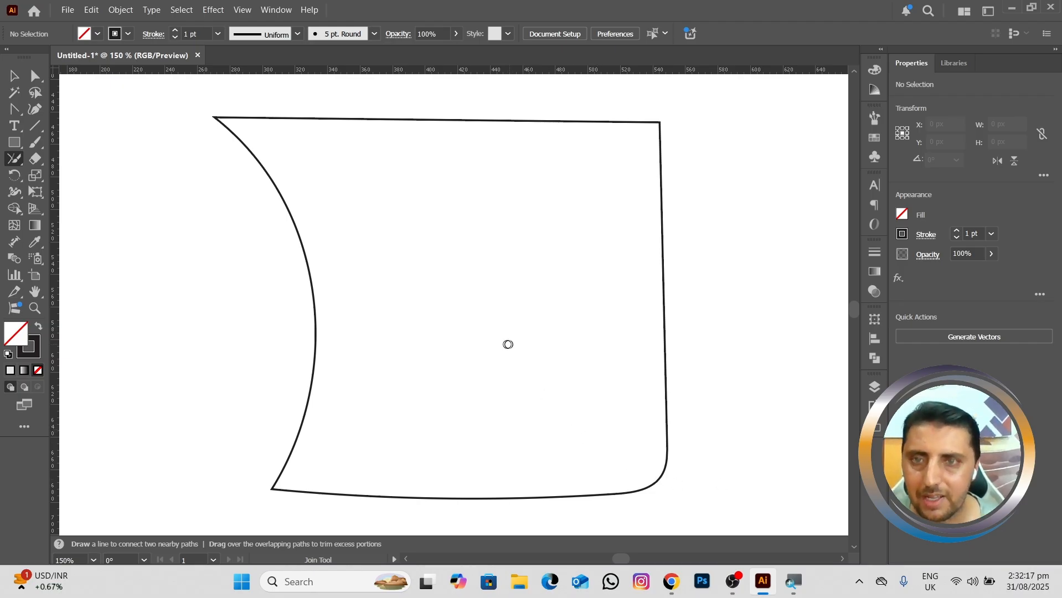
Step: Delete the joined square from the artboard
scroll(375, 359, "down", 2)
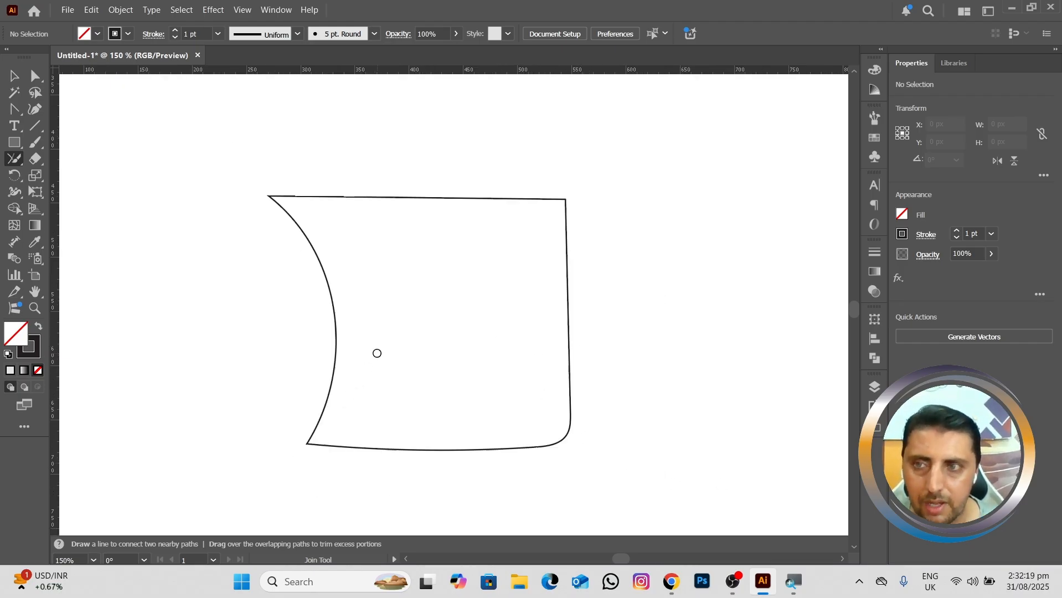
left_click_drag(446, 314, 466, 269)
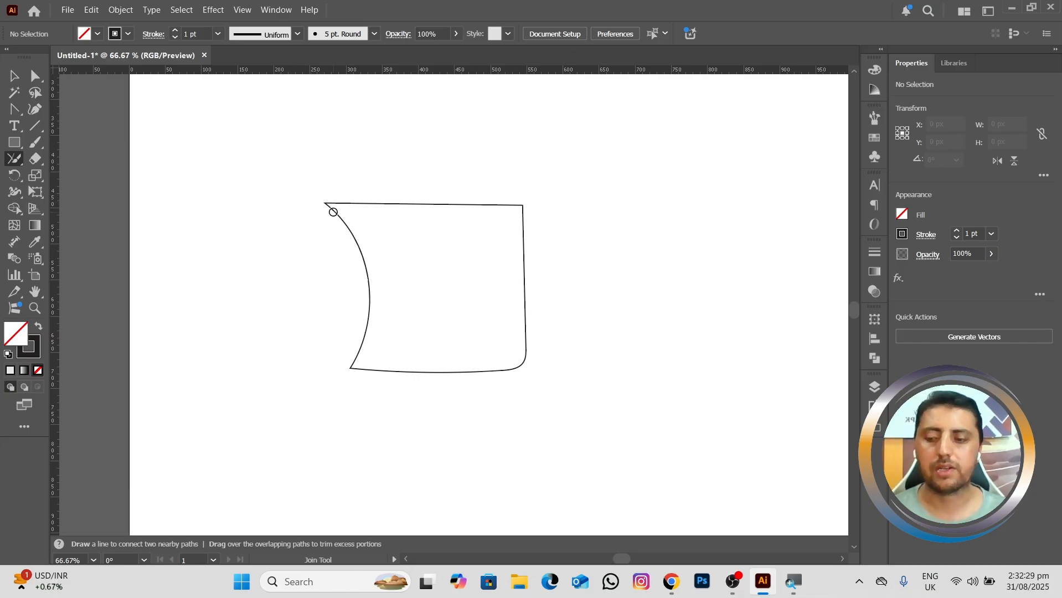
left_click(389, 223, "ctrl")
key("Delete")
Step: Select the swoosh, heart, striped logo and three bottle shapes beside the artboard and move them together toward the artboard
scroll(397, 212, "down", 3)
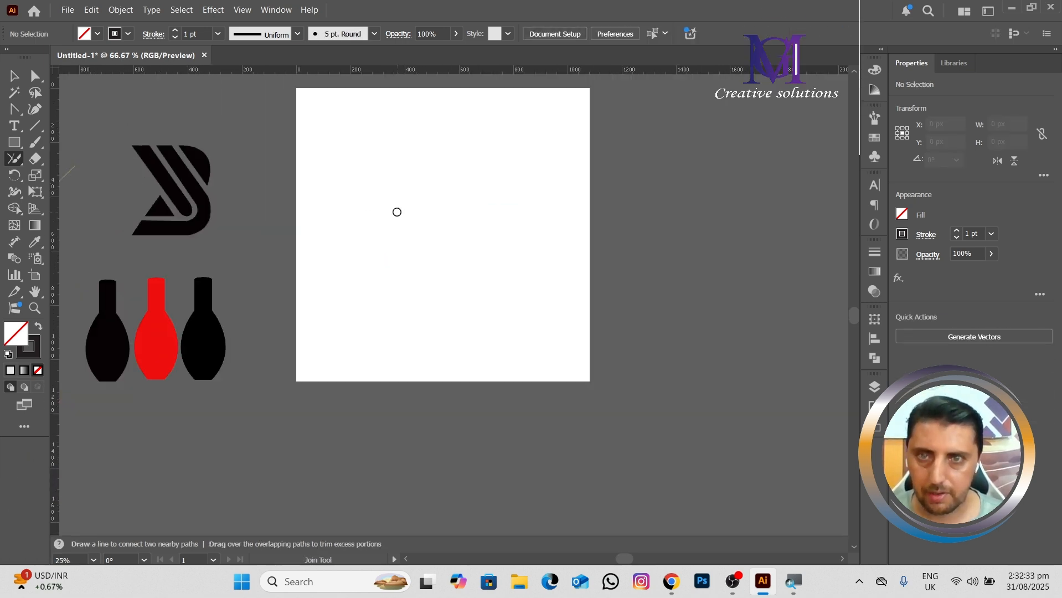
left_click_drag(427, 230, 516, 259)
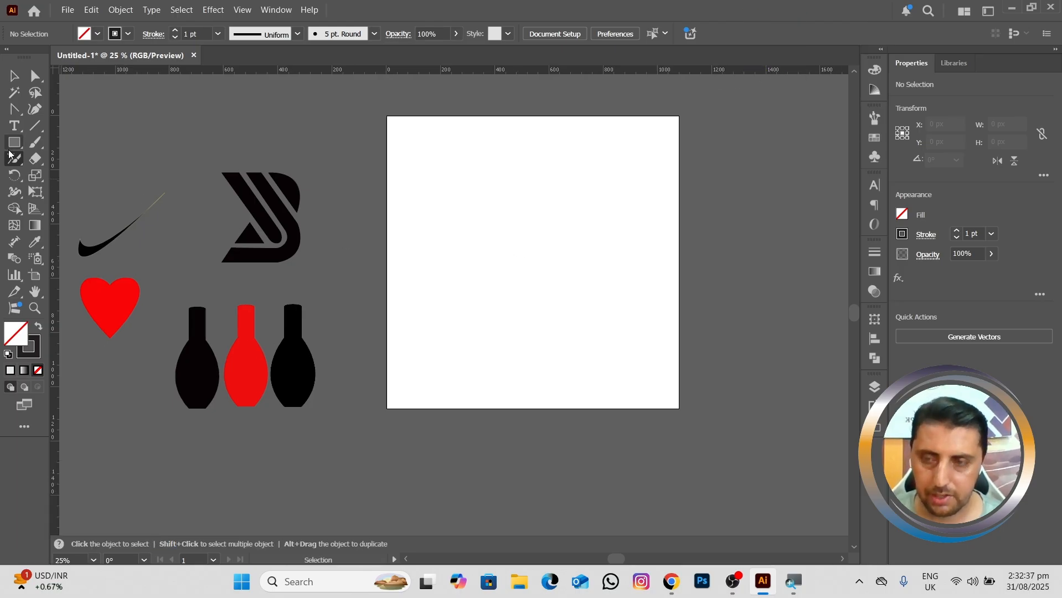
key("v")
left_click_drag(87, 170, 317, 424)
left_click_drag(293, 257, 515, 273)
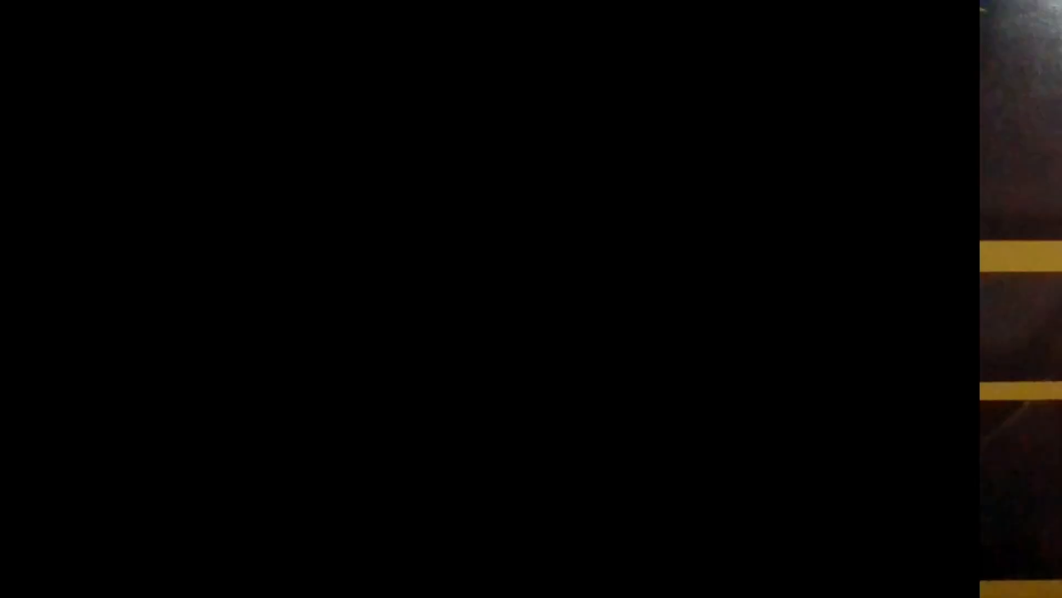